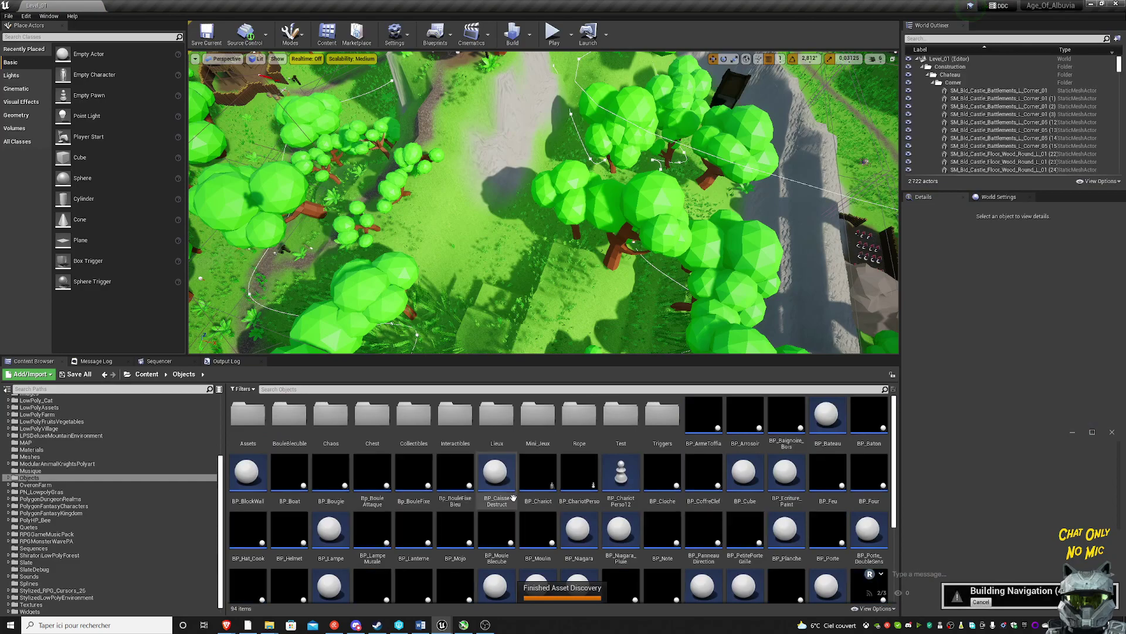
# - Tilt the level view and fly the camera down from the forest overview to the village houses
pyautogui.moveTo(504, 181); pyautogui.dragTo(507, 257, button='right')
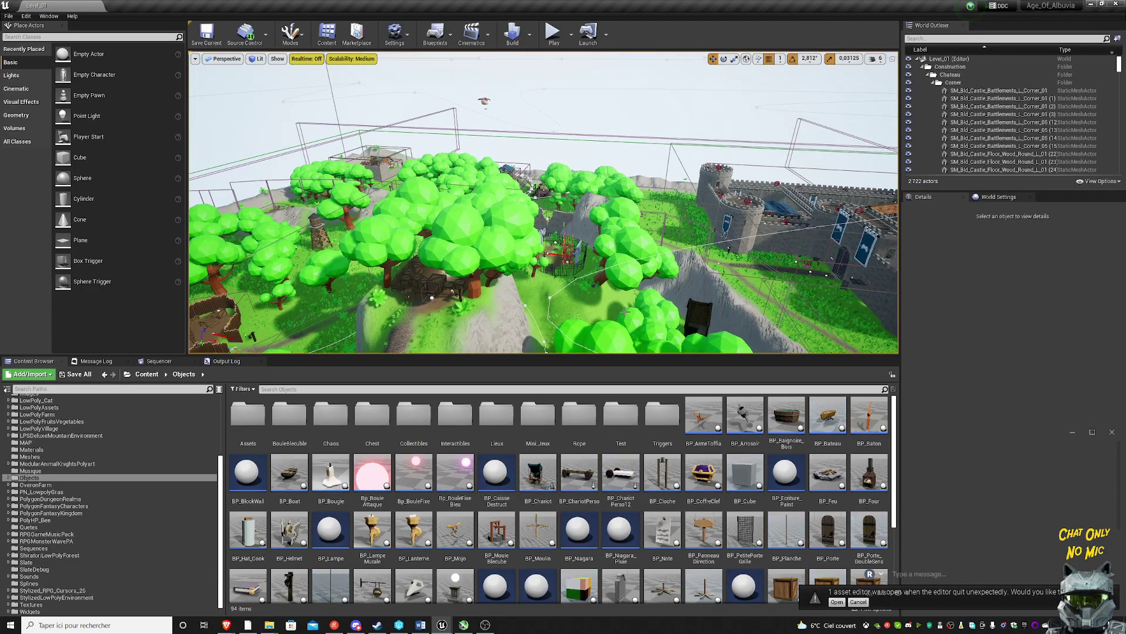
pyautogui.click(944, 574)
pyautogui.write('A')
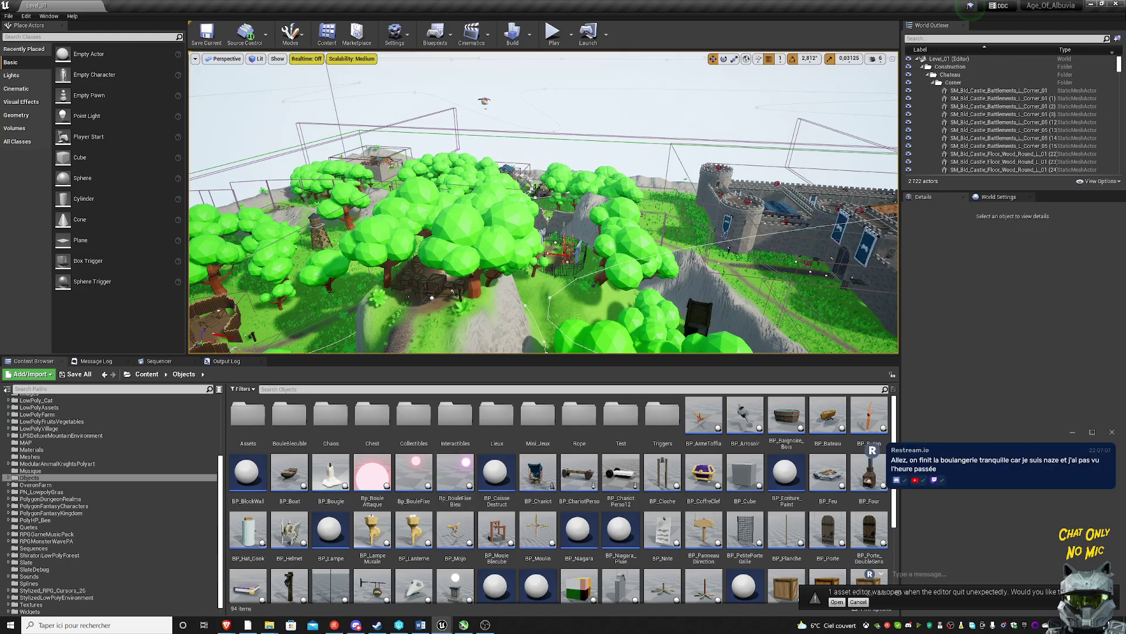
pyautogui.moveTo(543, 234)
pyautogui.mouseDown(button='right')
pyautogui.moveTo(543, 282)
pyautogui.moveTo(528, 276)
pyautogui.mouseUp(button='right')
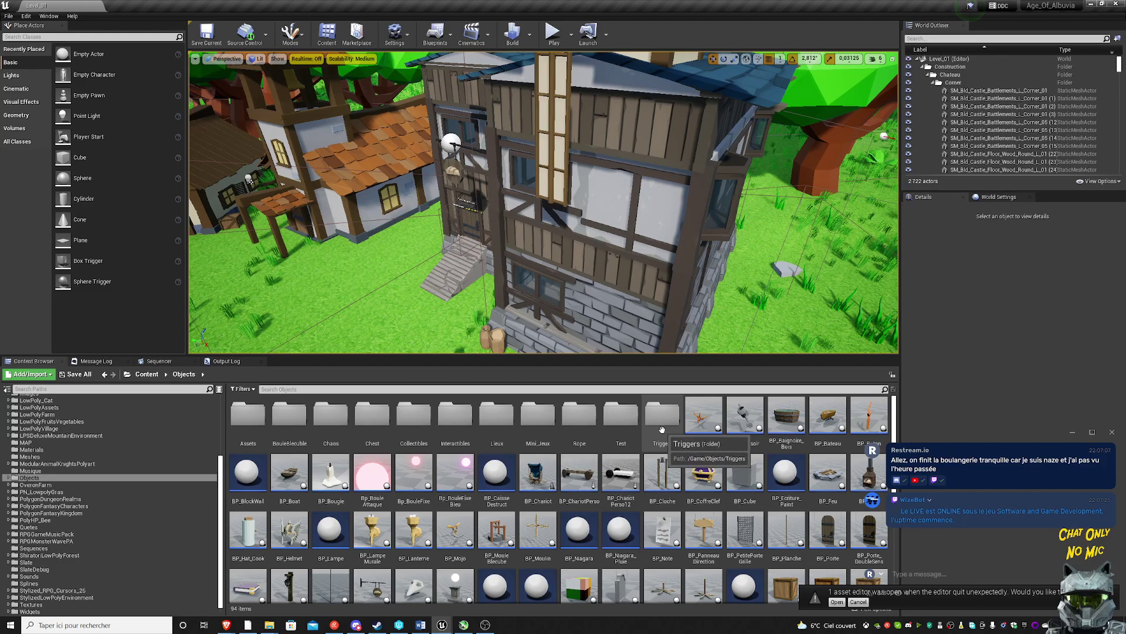
# - Duplicate the BP_Porte blueprint with Ctrl+W, then request deletion of the extra BP_Porte_3 copy
pyautogui.click(583, 477)
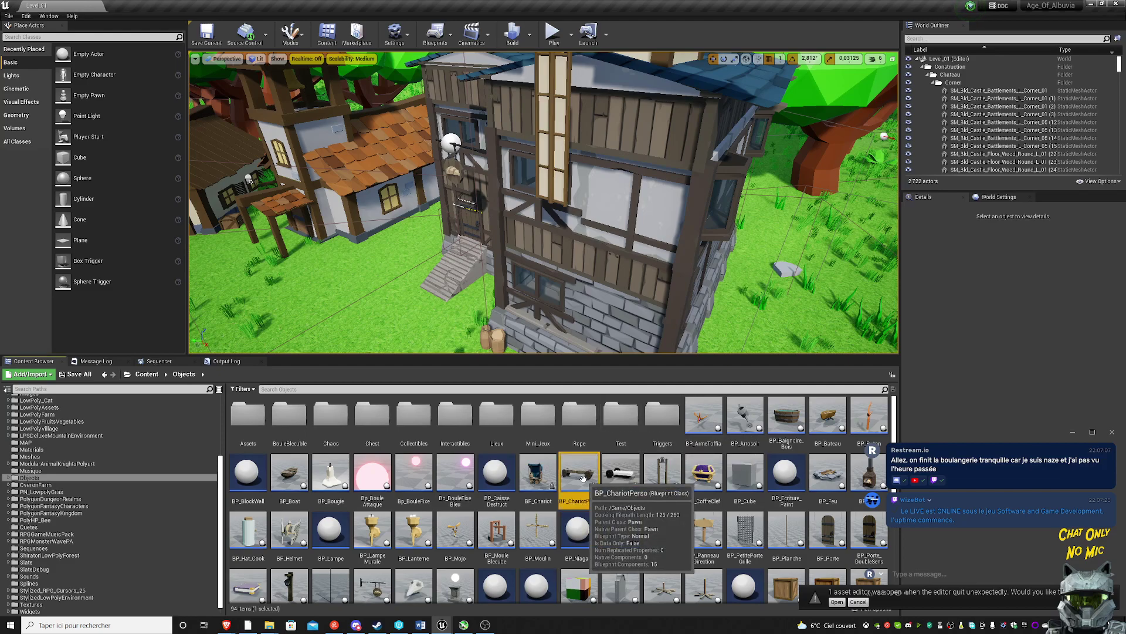
pyautogui.scroll(-1, 558, 526)
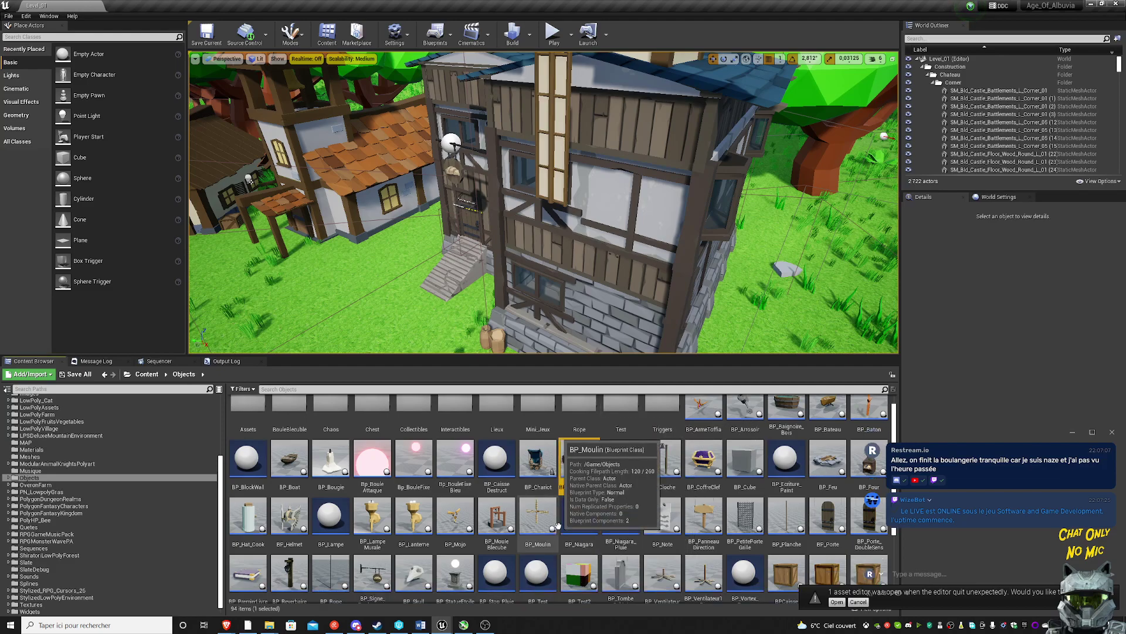
pyautogui.click(842, 527)
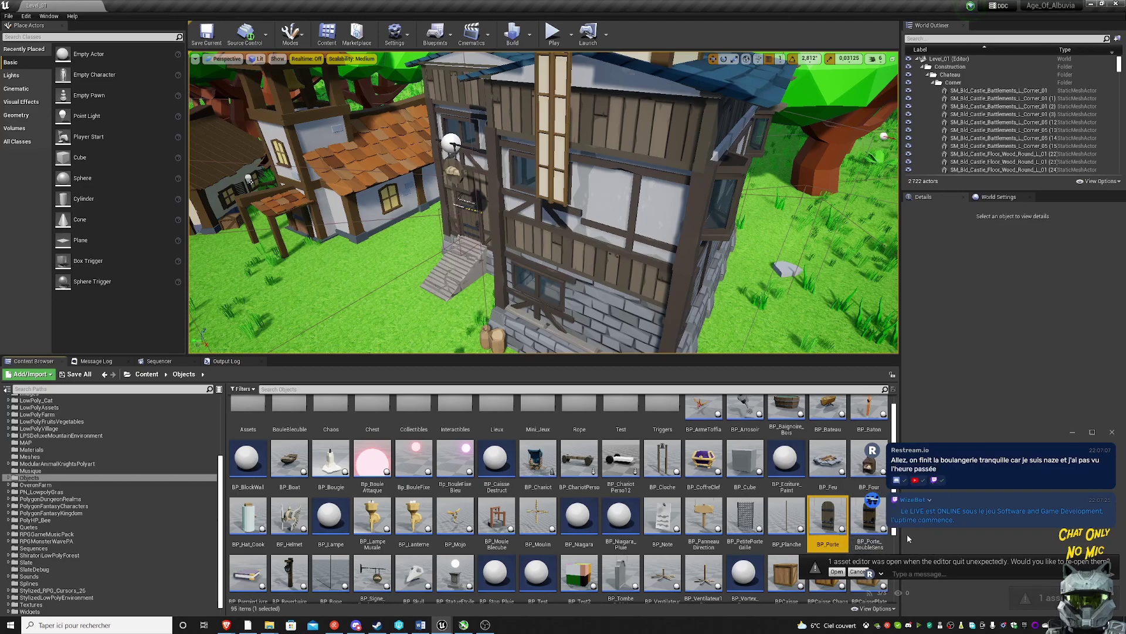
pyautogui.scroll(-2, 653, 516)
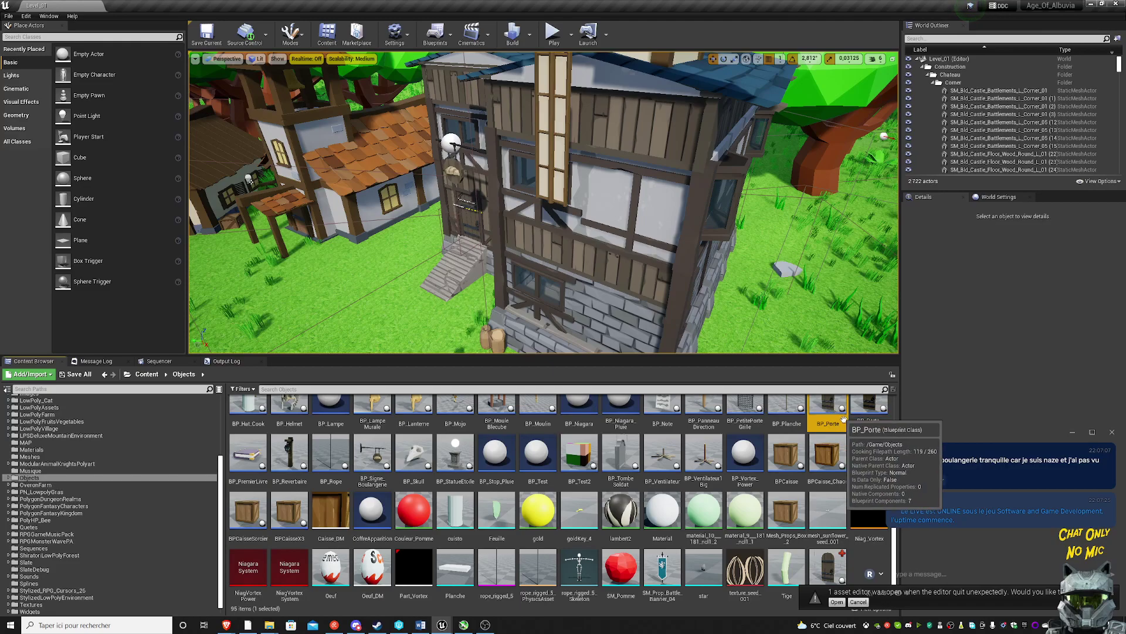
pyautogui.hotkey('ctrl', 'w')
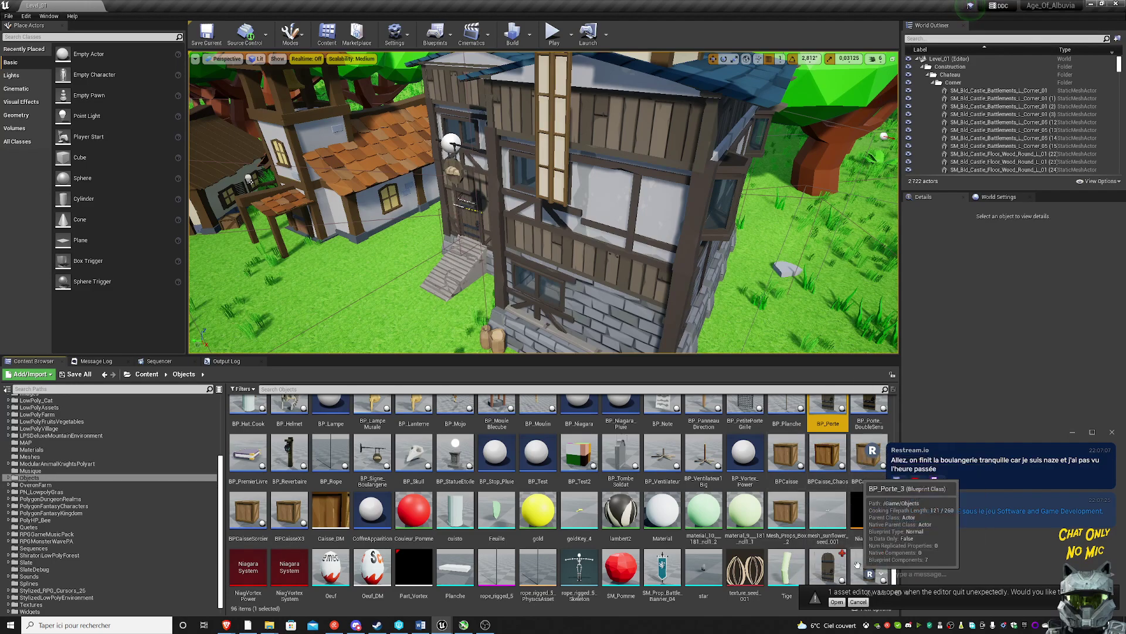
pyautogui.click(857, 564)
pyautogui.press('Delete')
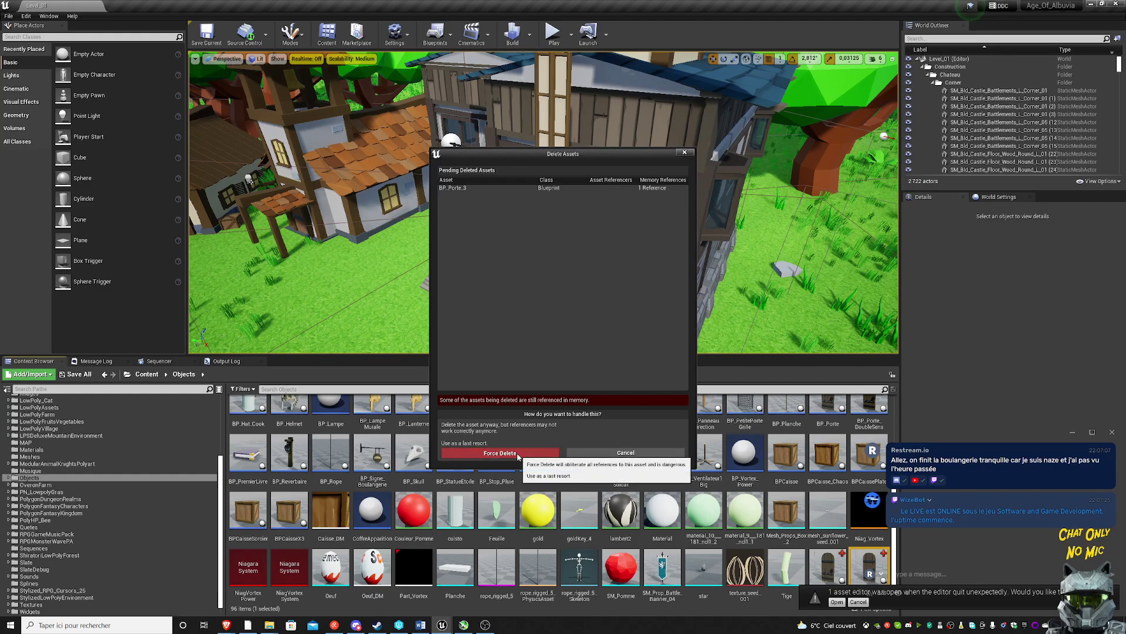
# - Force-delete BP_Porte_3 and rename the BP_Porte_2 duplicate to BP_Porte_Close
pyautogui.click(518, 455)
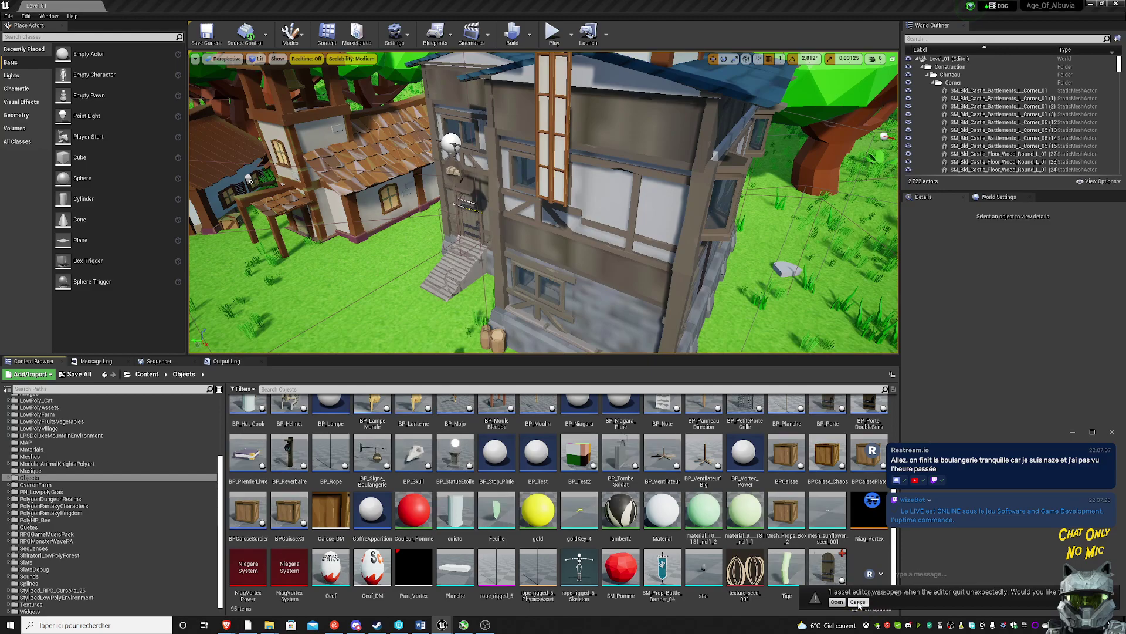
pyautogui.click(859, 602)
pyautogui.click(826, 596)
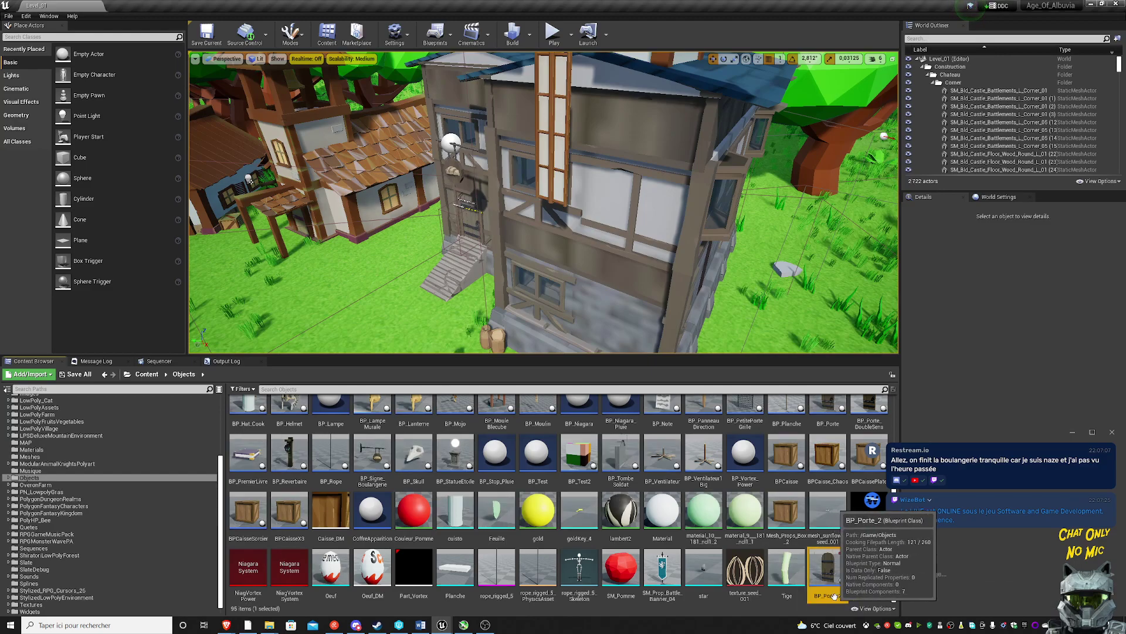
pyautogui.press('End')
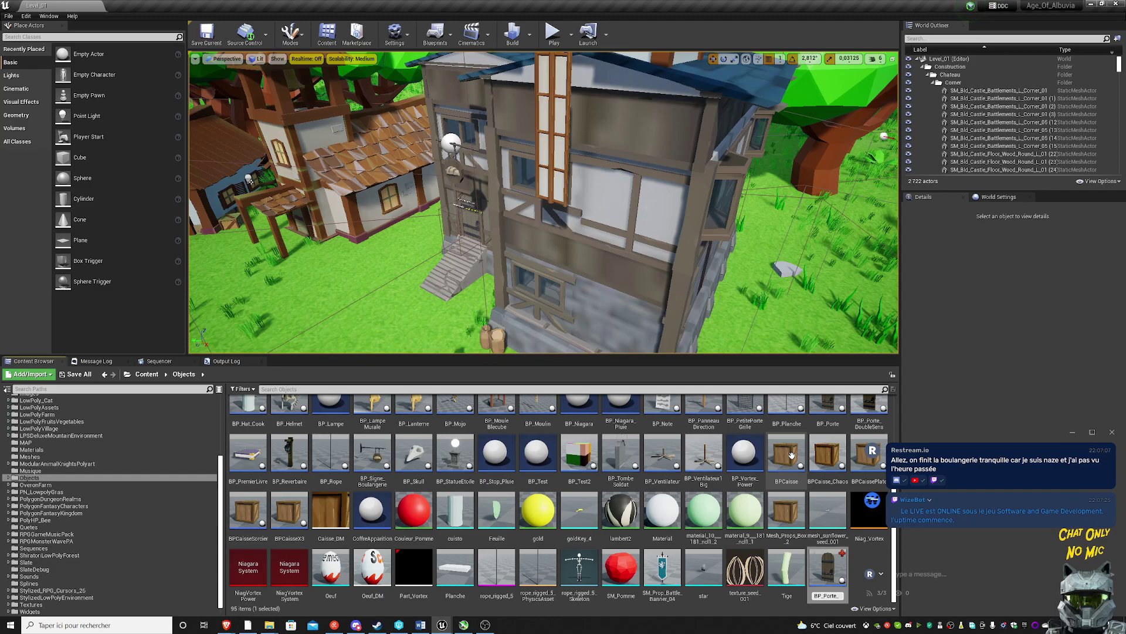
pyautogui.write('Fermee')
pyautogui.press('Home')
pyautogui.press('BackSpace')
pyautogui.press('BackSpace')
pyautogui.press('BackSpace')
pyautogui.write('Close')
pyautogui.press('Return')
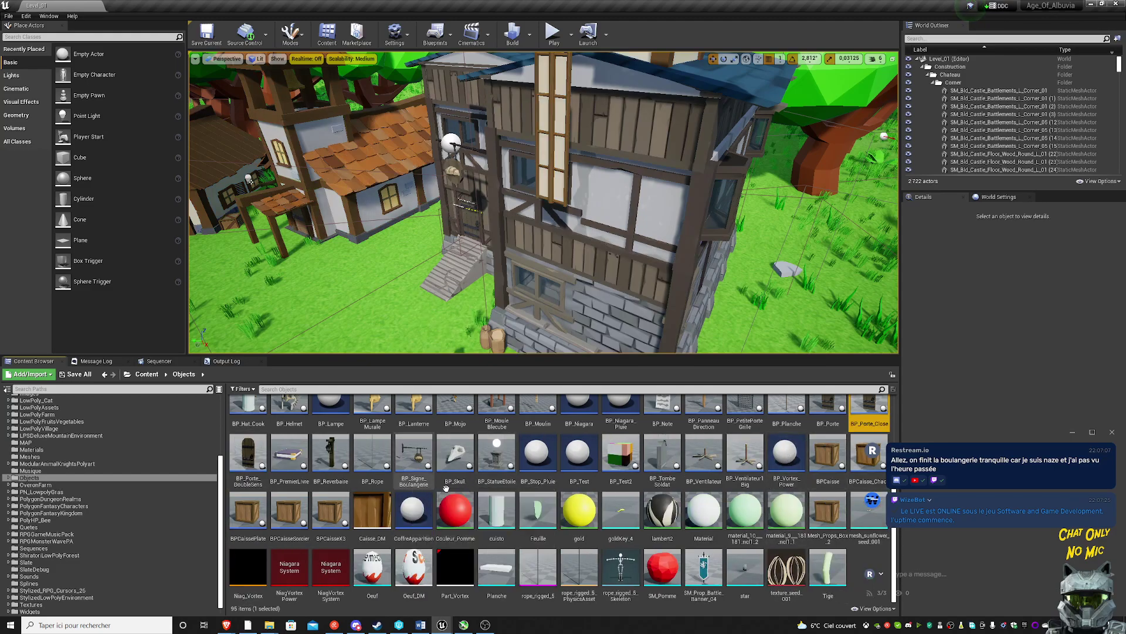
pyautogui.scroll(1, 456, 492)
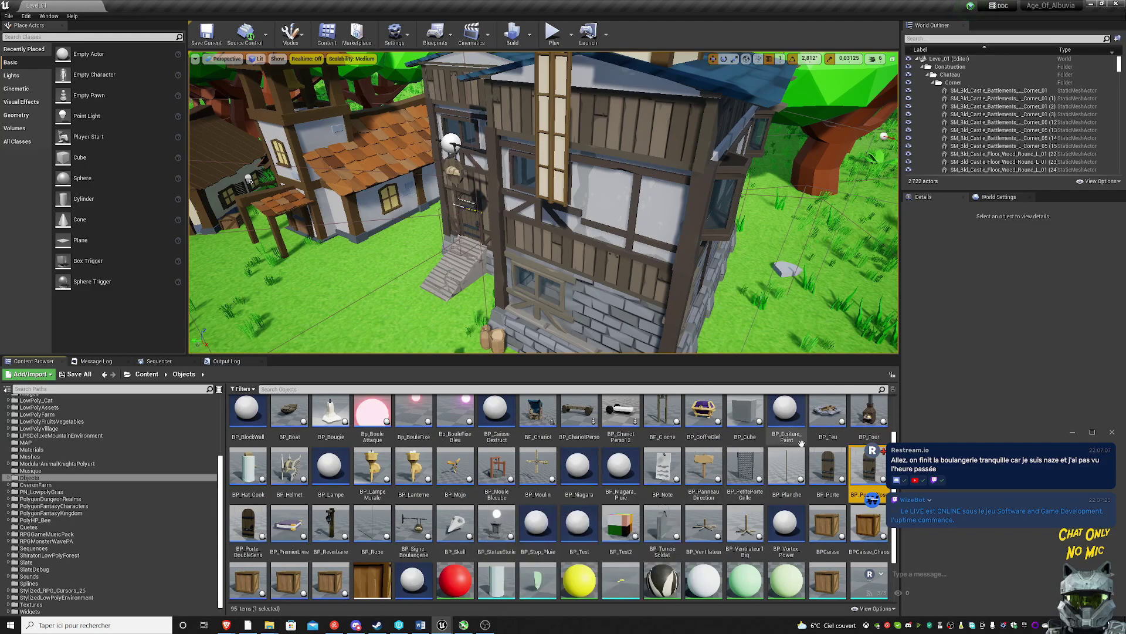
# - Open BP_Porte_Close in a maximized Blueprint Editor and select all Event Graph comment groups
pyautogui.doubleClick(855, 482)
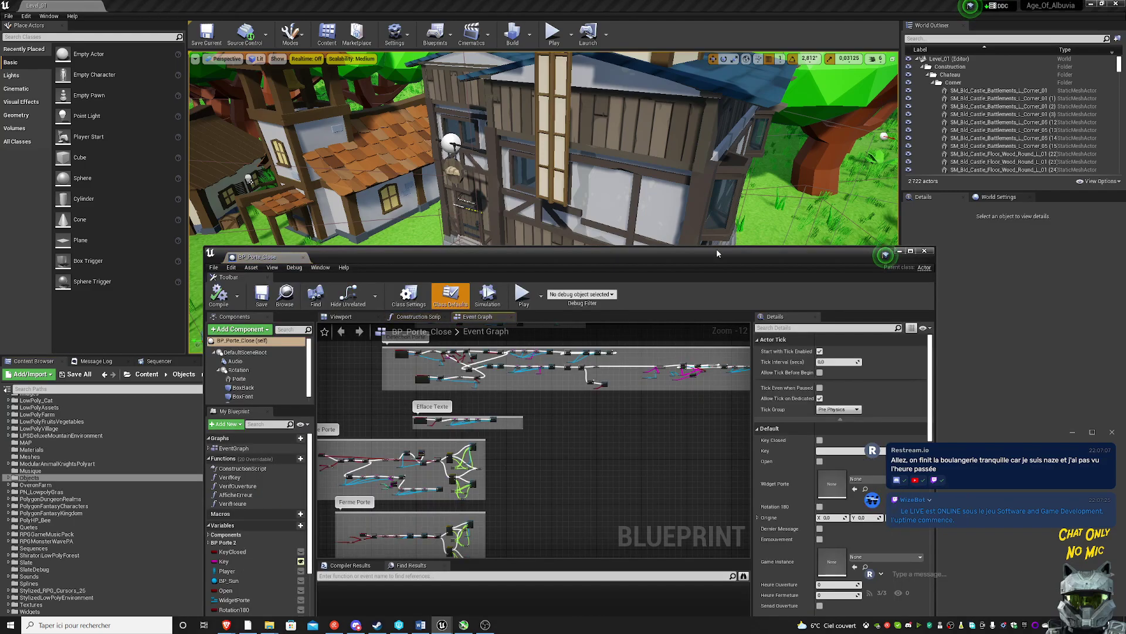
pyautogui.doubleClick(717, 250)
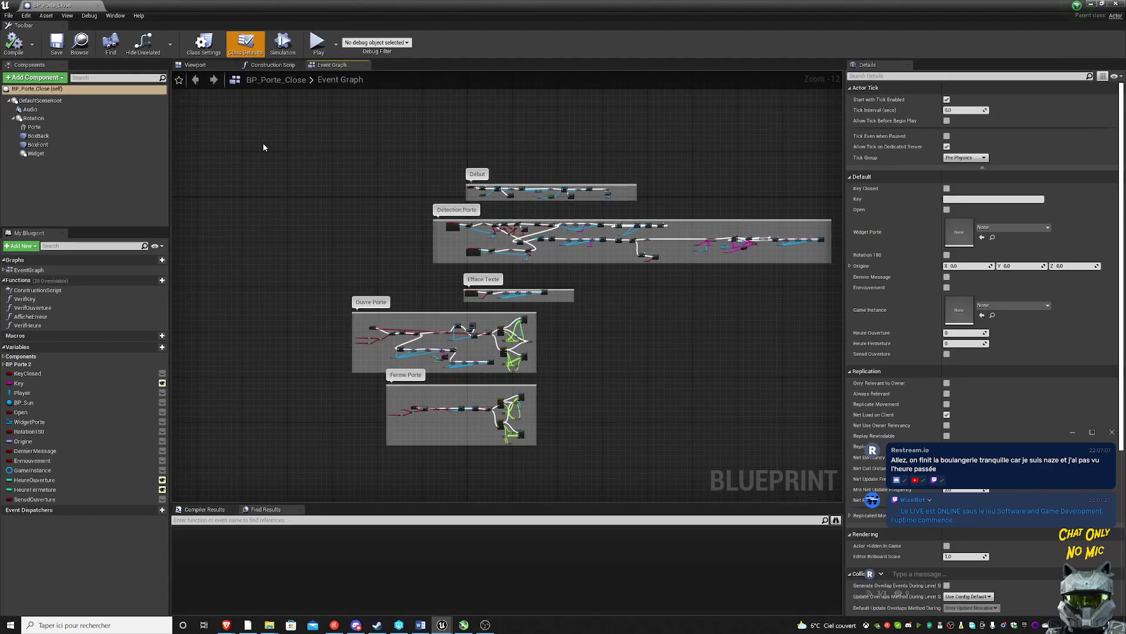
pyautogui.moveTo(263, 146); pyautogui.dragTo(742, 443)
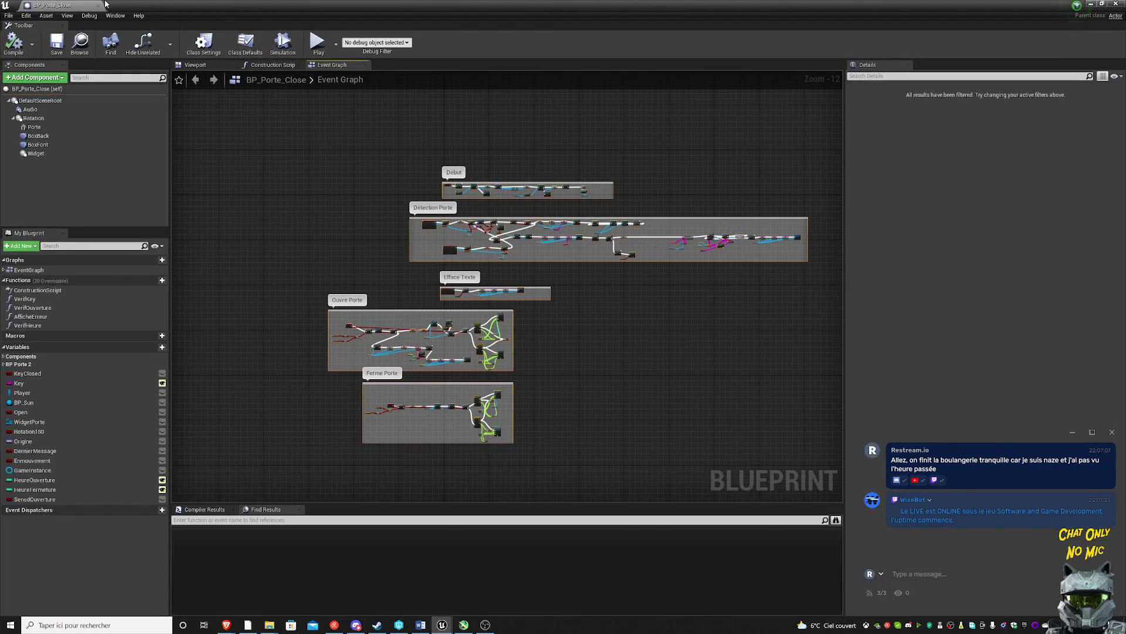
# - Show the door's Viewport preview and select its Widget component to view its Details
pyautogui.click(196, 64)
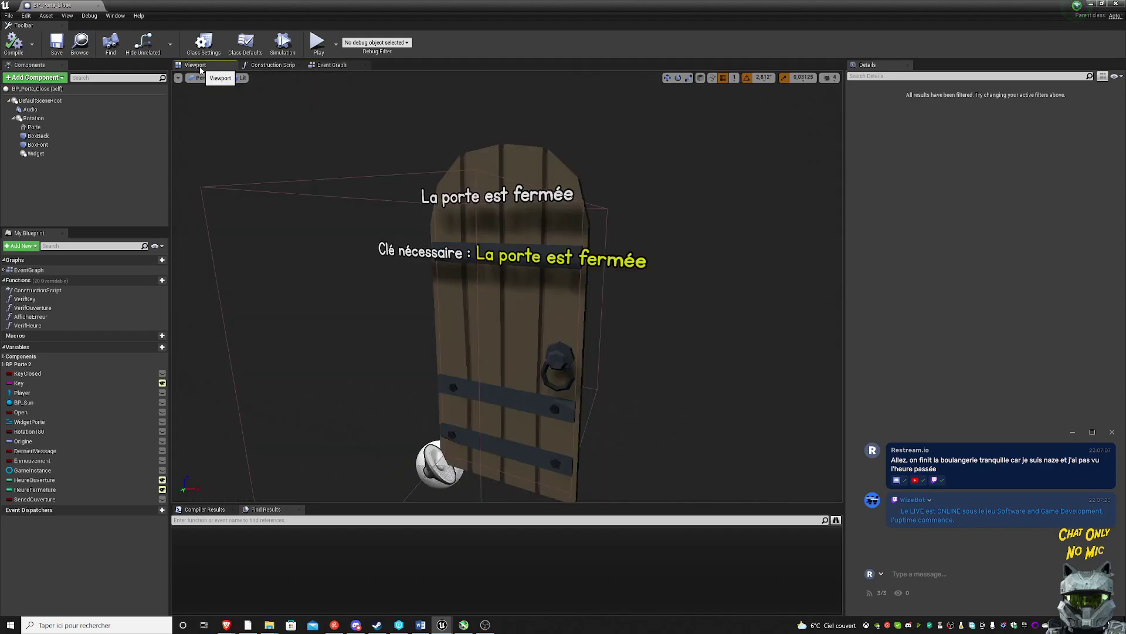
pyautogui.click(529, 266)
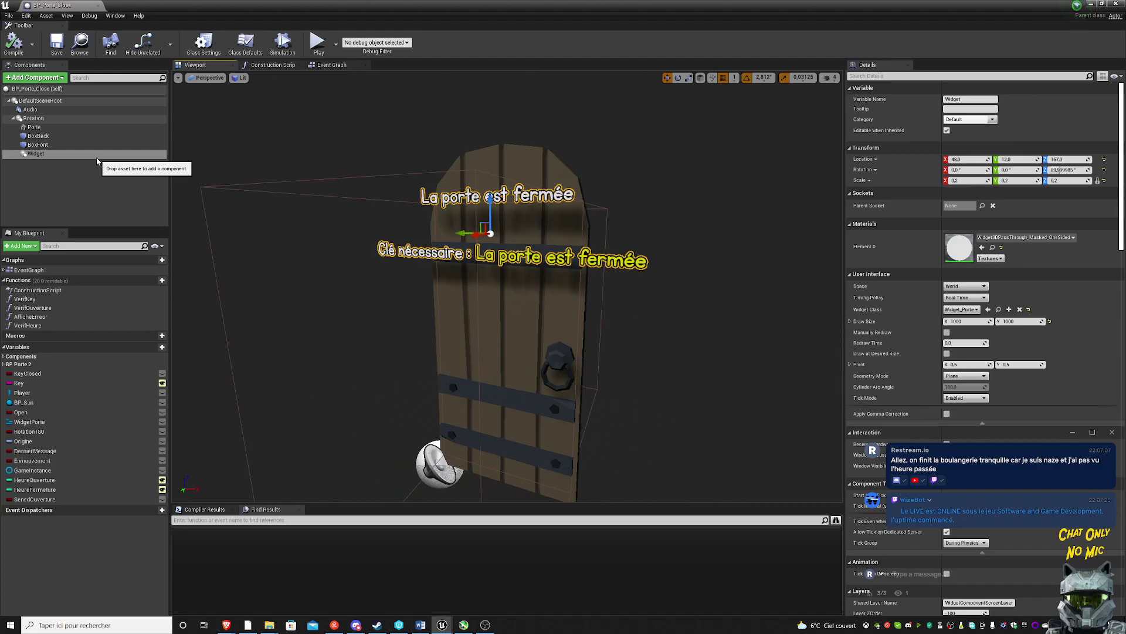
pyautogui.click(100, 154)
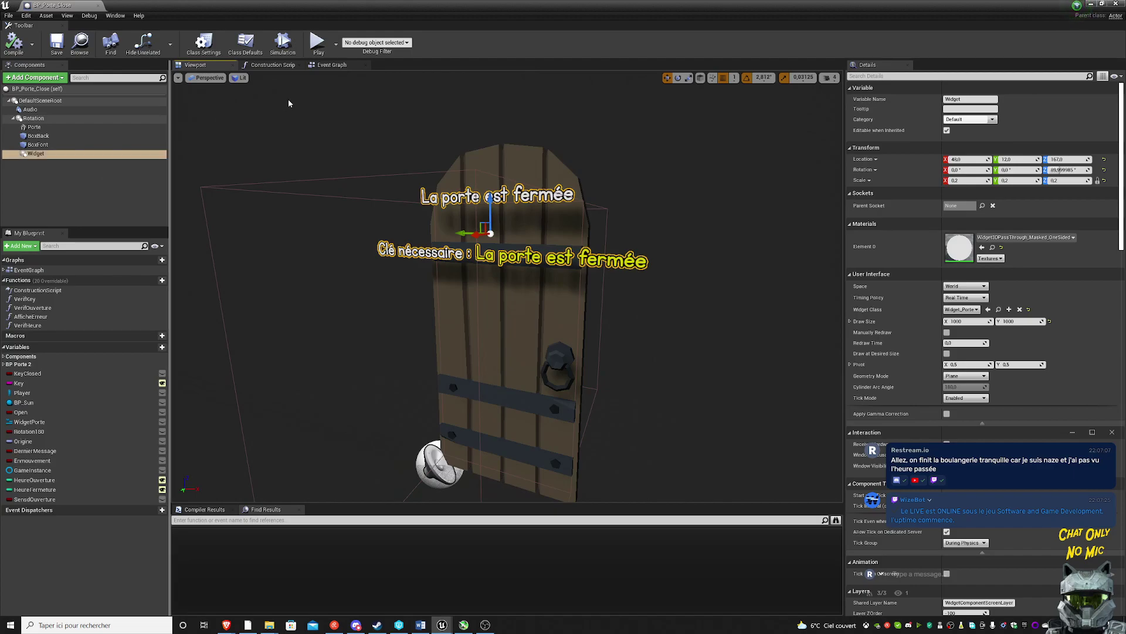
# - Back in the Event Graph, pan through the Début chain from BeginPlay to Get All Actors Of Class
pyautogui.click(332, 64)
pyautogui.scroll(-3, 465, 177)
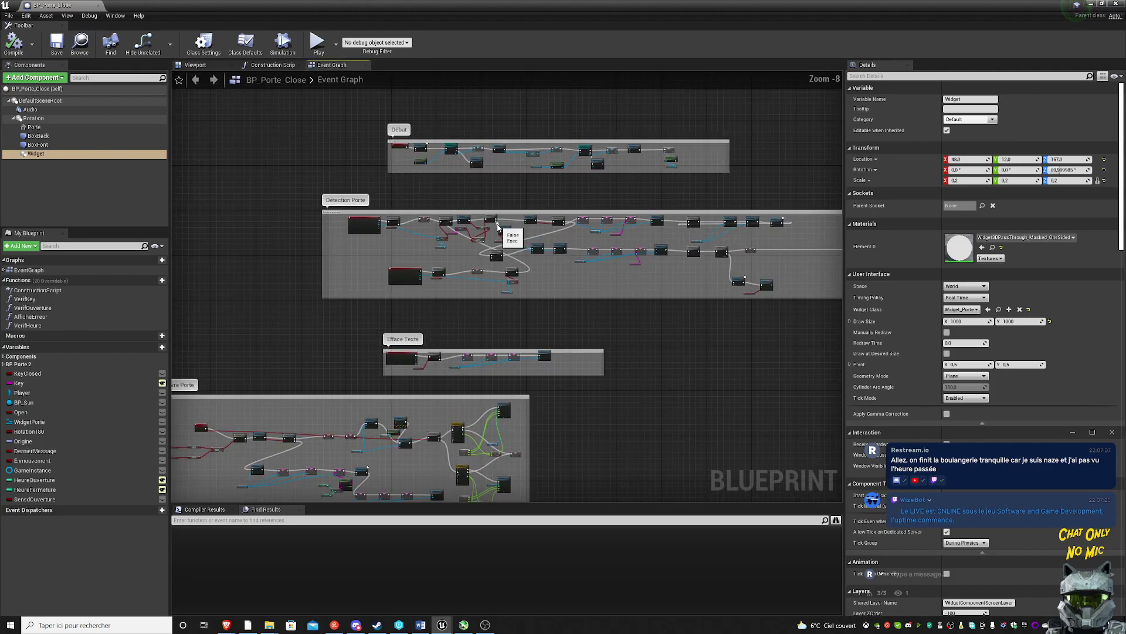
pyautogui.scroll(1, 465, 177)
pyautogui.moveTo(465, 177); pyautogui.dragTo(448, 347, button='right')
pyautogui.scroll(3, 593, 305)
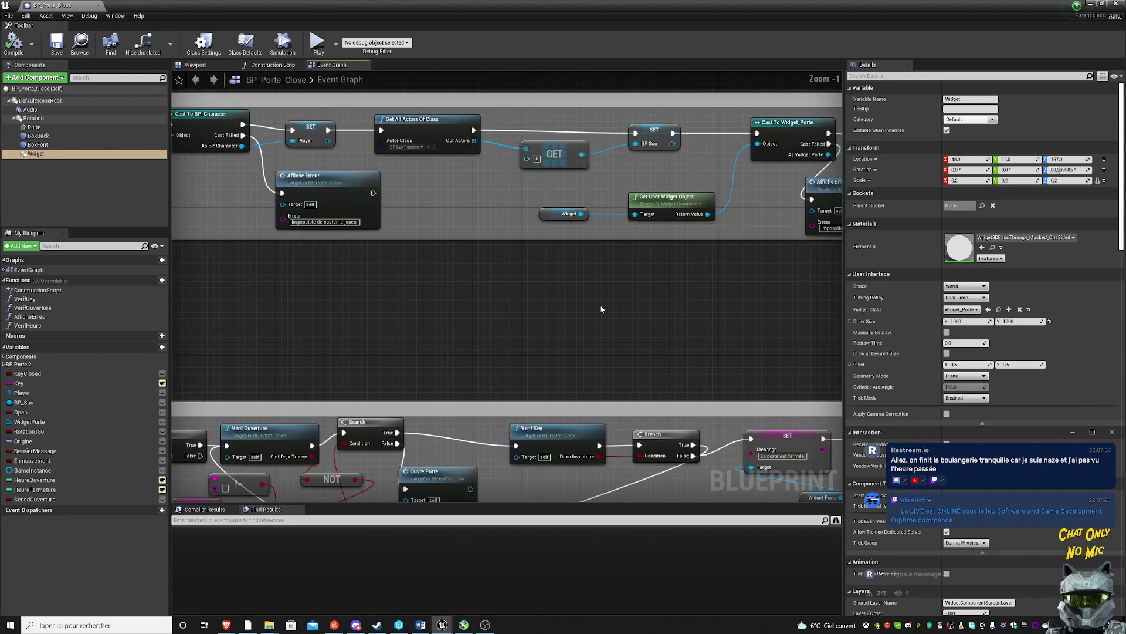
pyautogui.moveTo(600, 304); pyautogui.dragTo(186, 313, button='right')
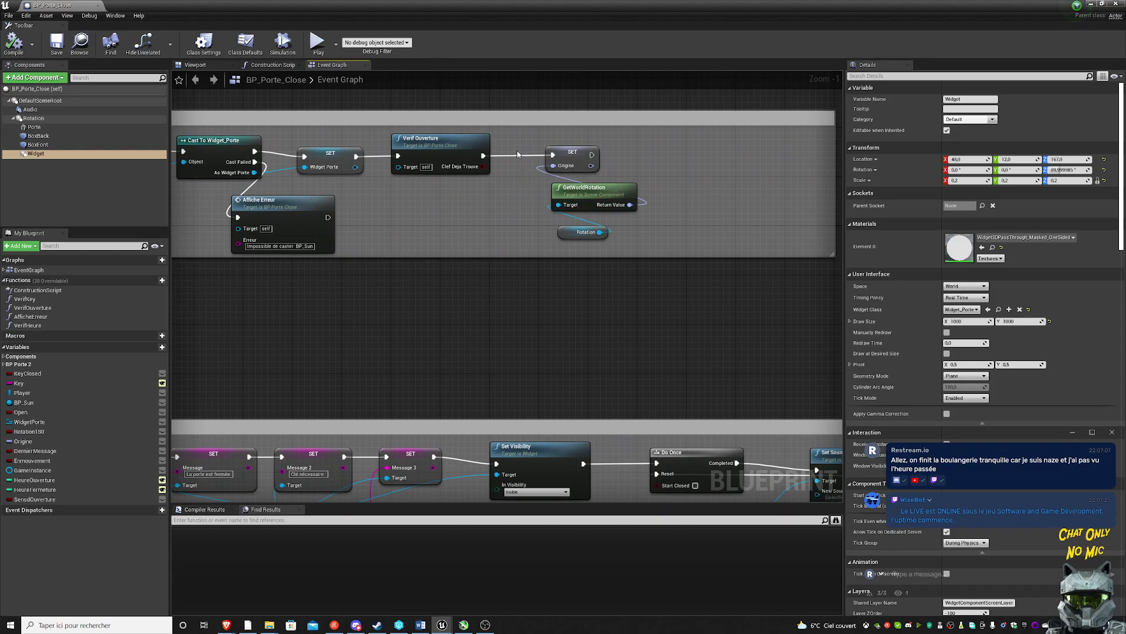
pyautogui.scroll(-2, 426, 243)
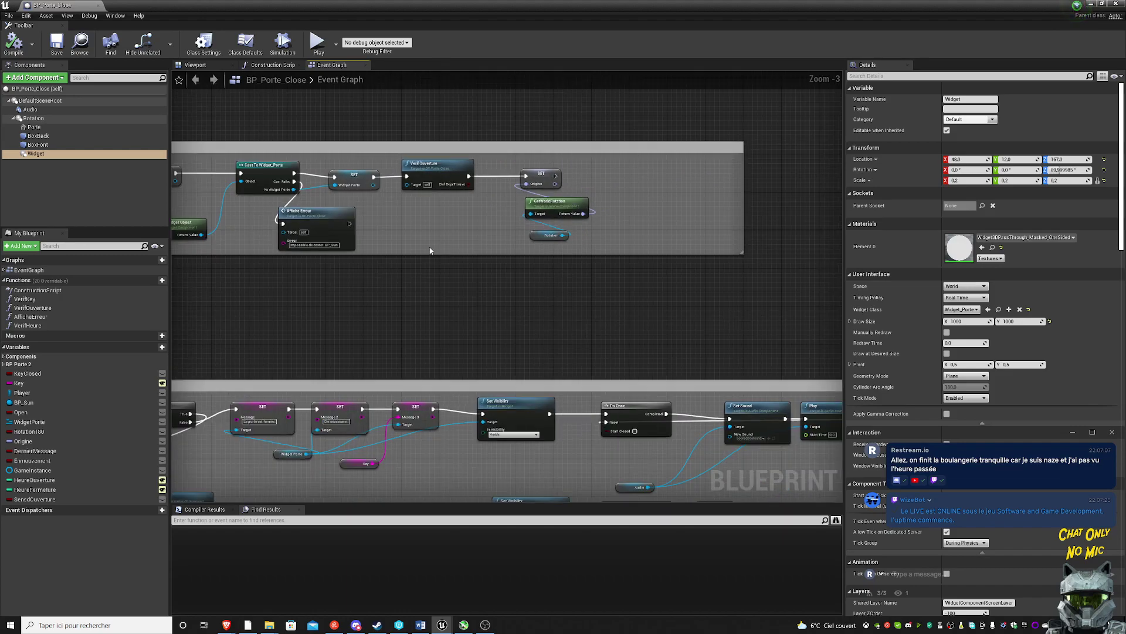
pyautogui.moveTo(413, 224); pyautogui.dragTo(796, 245, button='right')
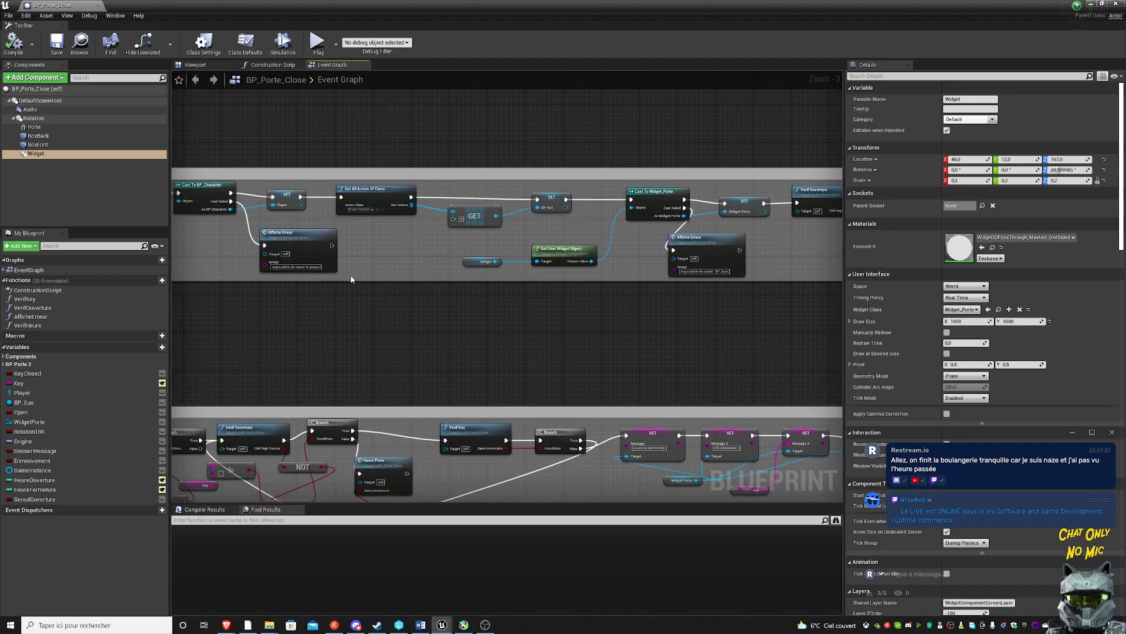
pyautogui.scroll(2, 352, 279)
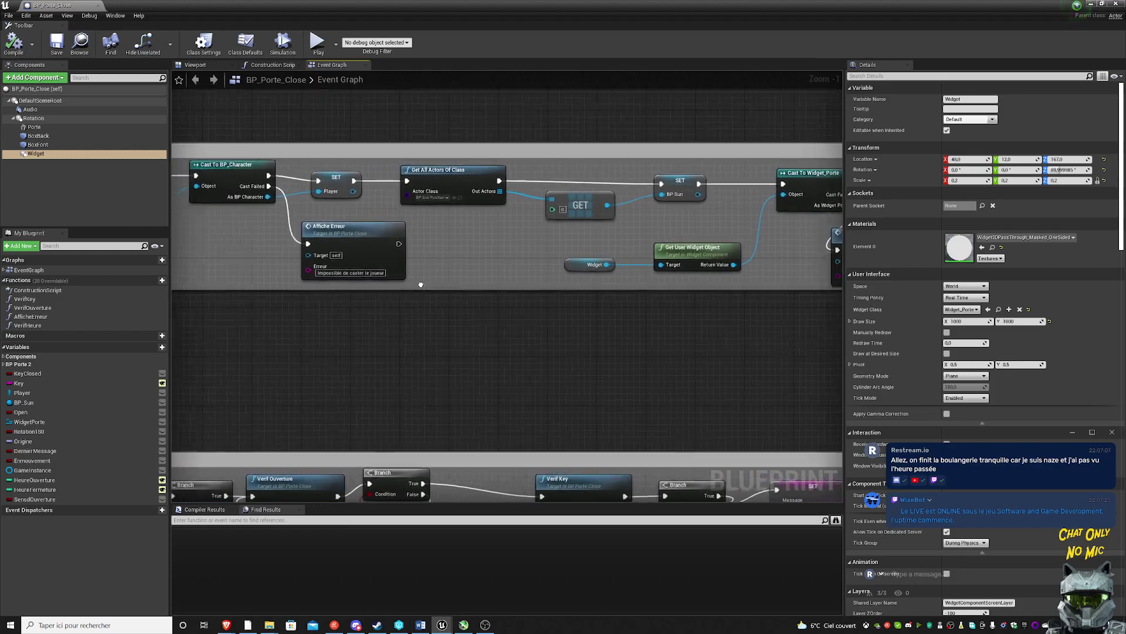
pyautogui.moveTo(420, 284); pyautogui.dragTo(715, 309, button='right')
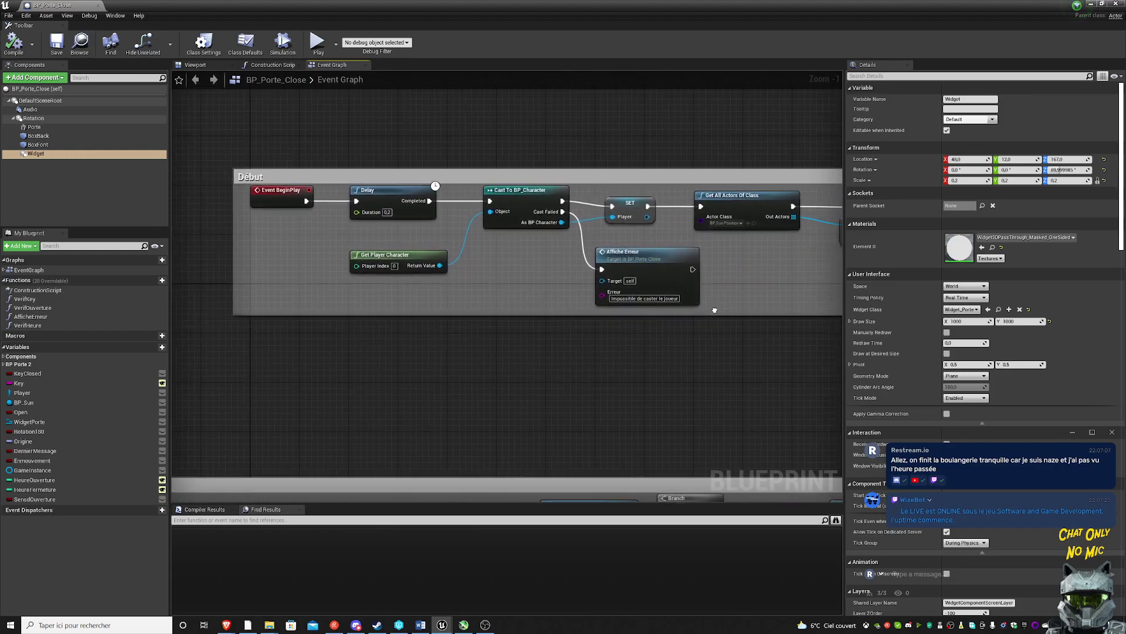
pyautogui.moveTo(715, 310)
pyautogui.mouseDown(button='right')
pyautogui.moveTo(753, 416)
pyautogui.moveTo(773, 428)
pyautogui.mouseUp(button='right')
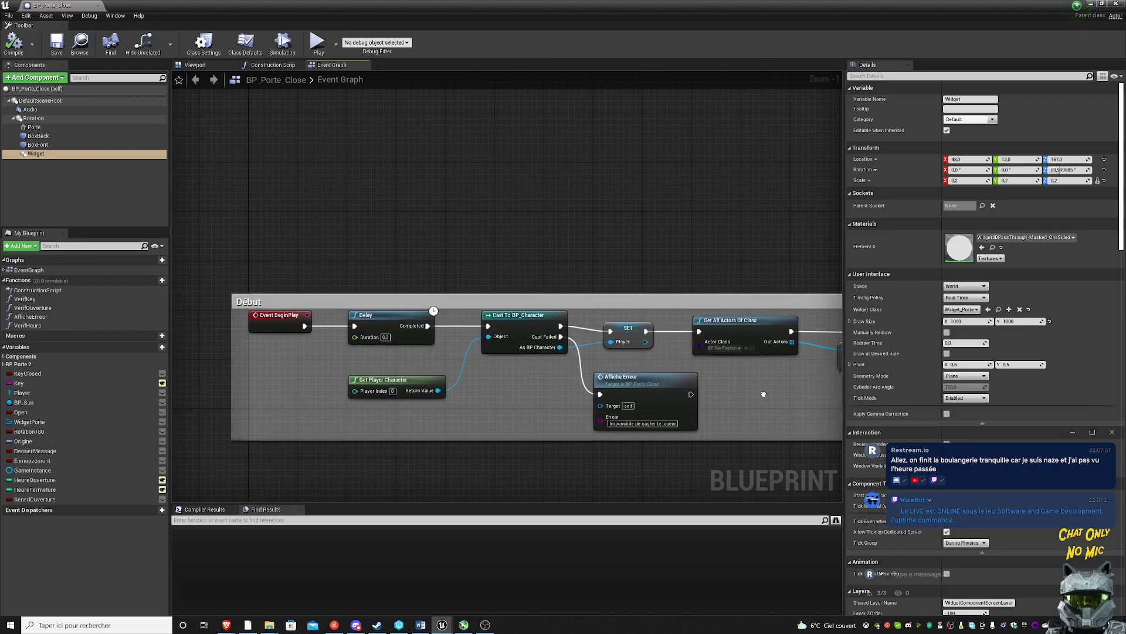
pyautogui.moveTo(768, 319); pyautogui.dragTo(339, 259, button='right')
# - Delete the Get All Actors Of Class node and the GET and SET BP_Sun nodes
pyautogui.click(339, 268)
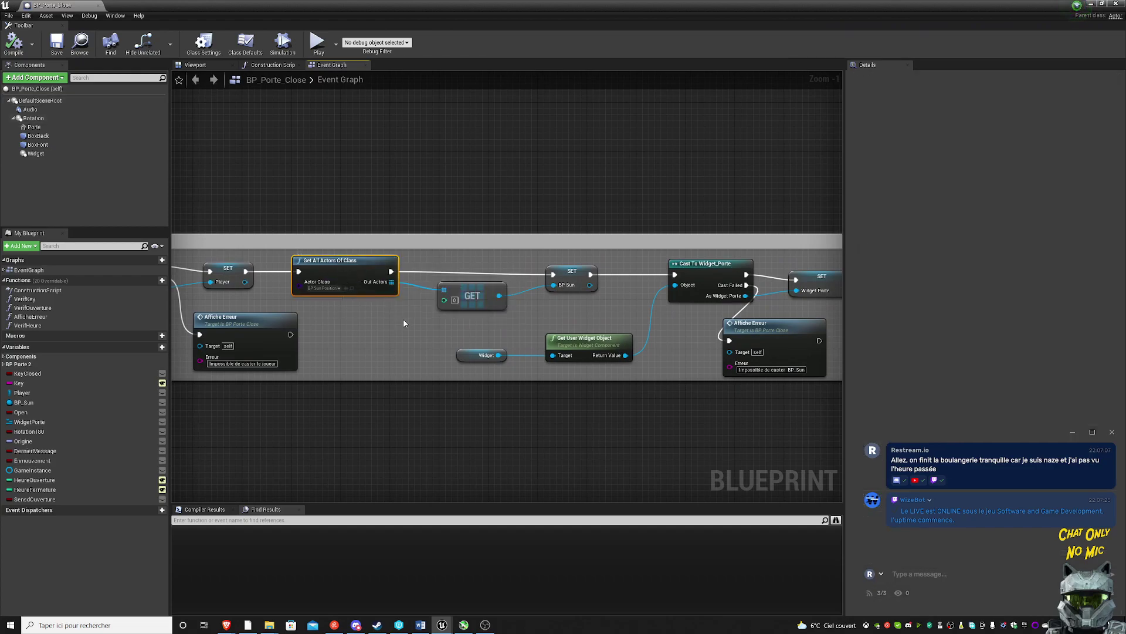
pyautogui.press('Delete')
pyautogui.moveTo(439, 300); pyautogui.dragTo(590, 315)
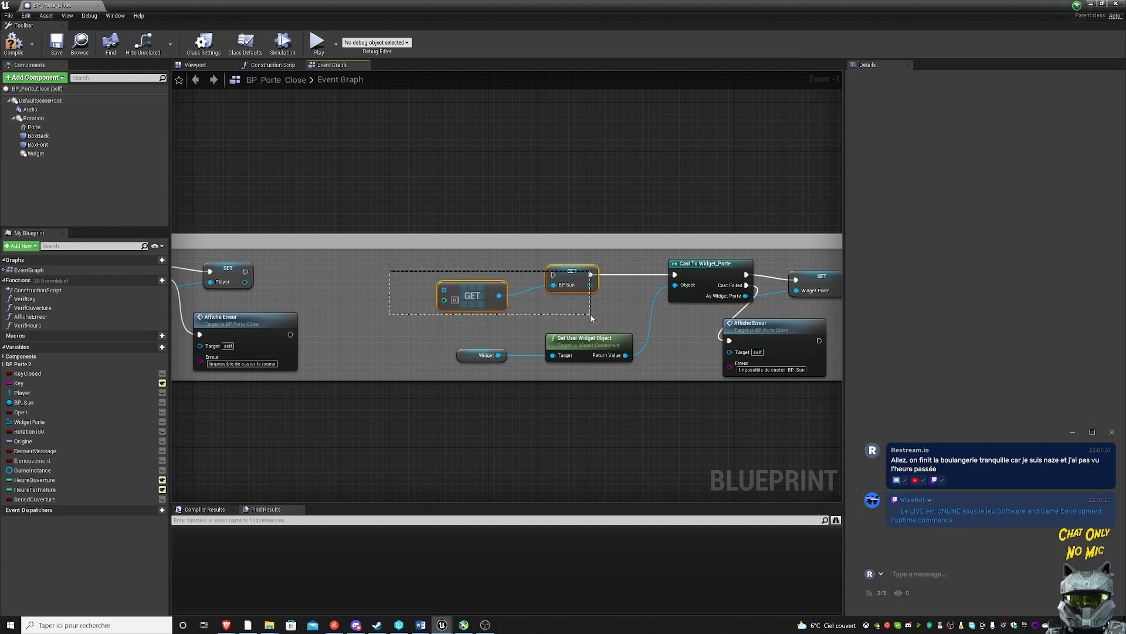
pyautogui.press('Delete')
# - Pull the widget-cast nodes together and wire SET's execution into Cast To Widget_Porte
pyautogui.moveTo(728, 271); pyautogui.dragTo(390, 269)
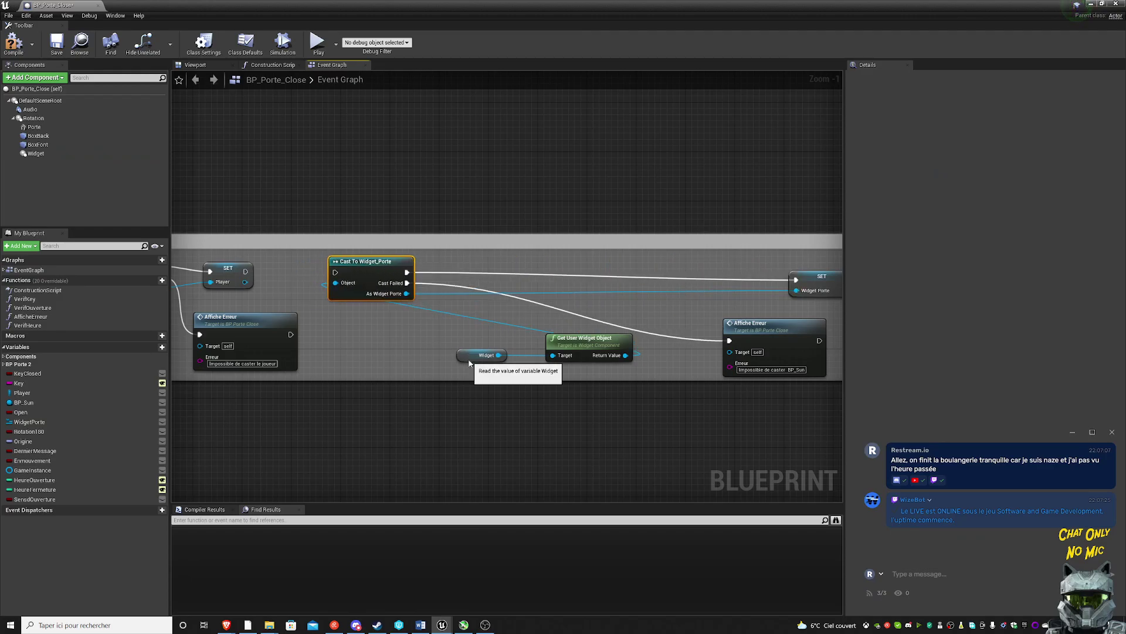
pyautogui.moveTo(475, 360)
pyautogui.mouseDown()
pyautogui.moveTo(320, 331)
pyautogui.moveTo(350, 332)
pyautogui.mouseUp()
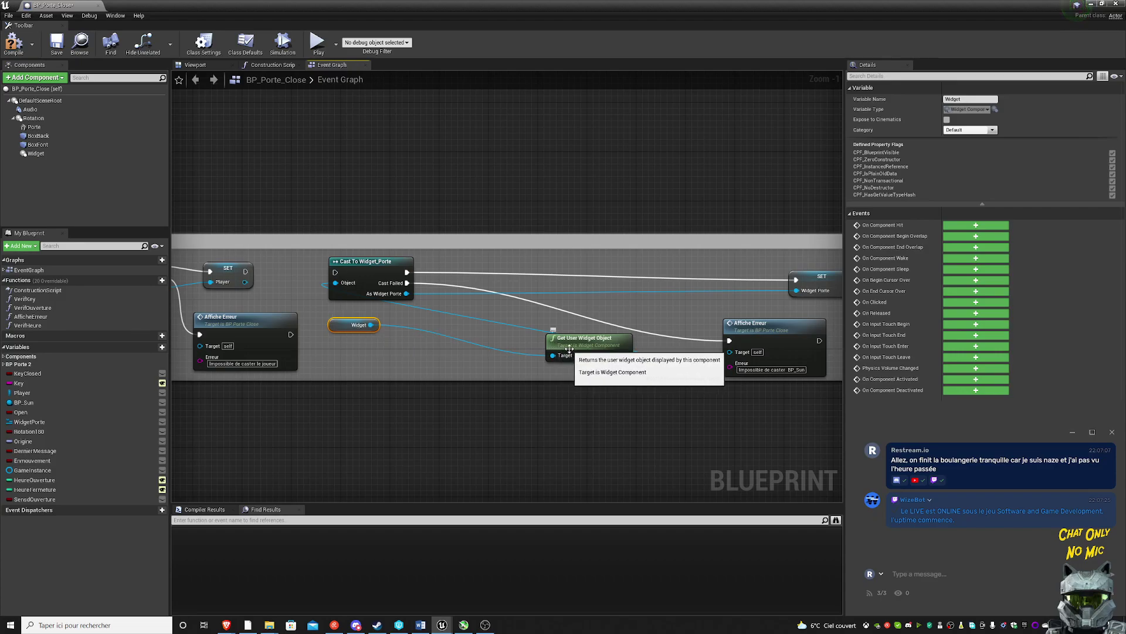
pyautogui.moveTo(553, 343)
pyautogui.mouseDown()
pyautogui.moveTo(309, 310)
pyautogui.moveTo(436, 350)
pyautogui.moveTo(423, 338)
pyautogui.mouseUp()
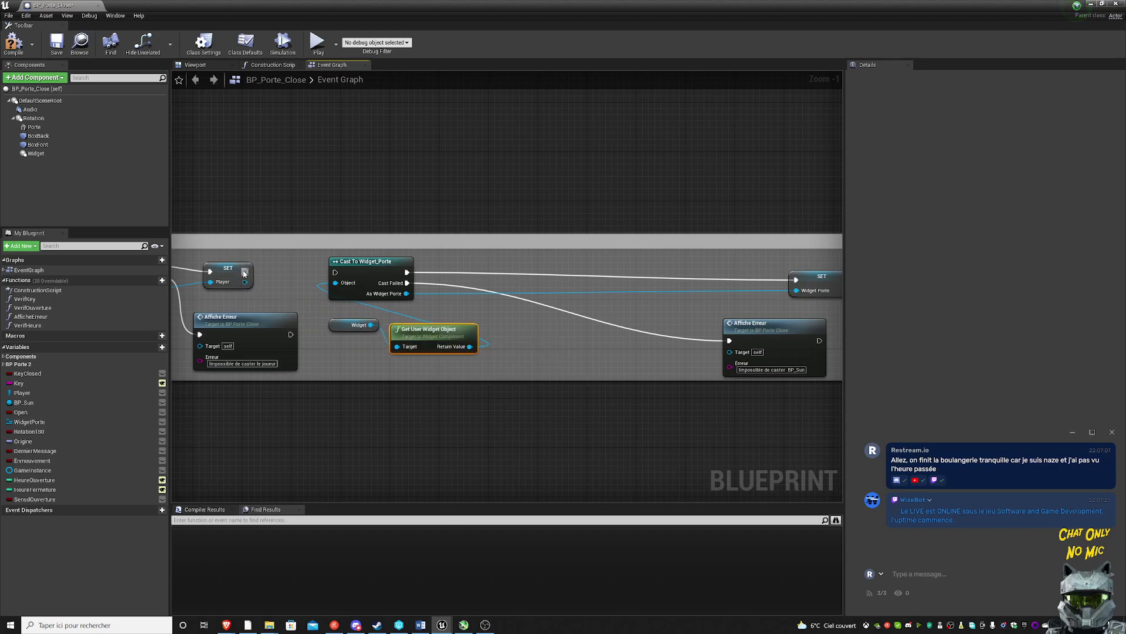
pyautogui.moveTo(245, 271); pyautogui.dragTo(334, 275)
pyautogui.moveTo(536, 288); pyautogui.dragTo(396, 278, button='right')
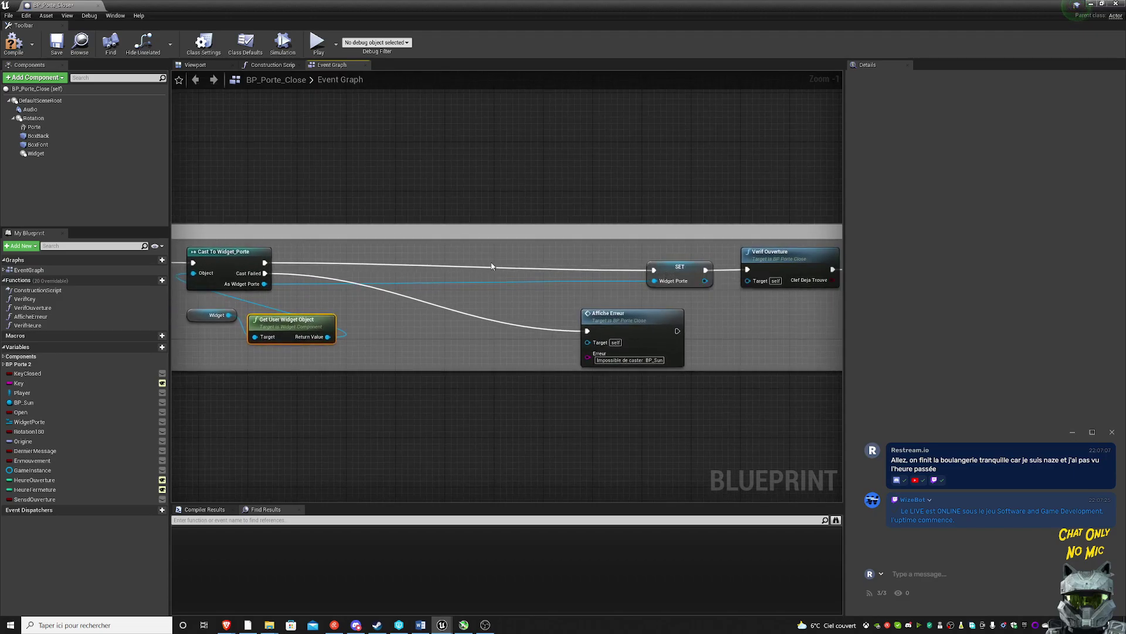
pyautogui.moveTo(663, 273); pyautogui.dragTo(334, 264)
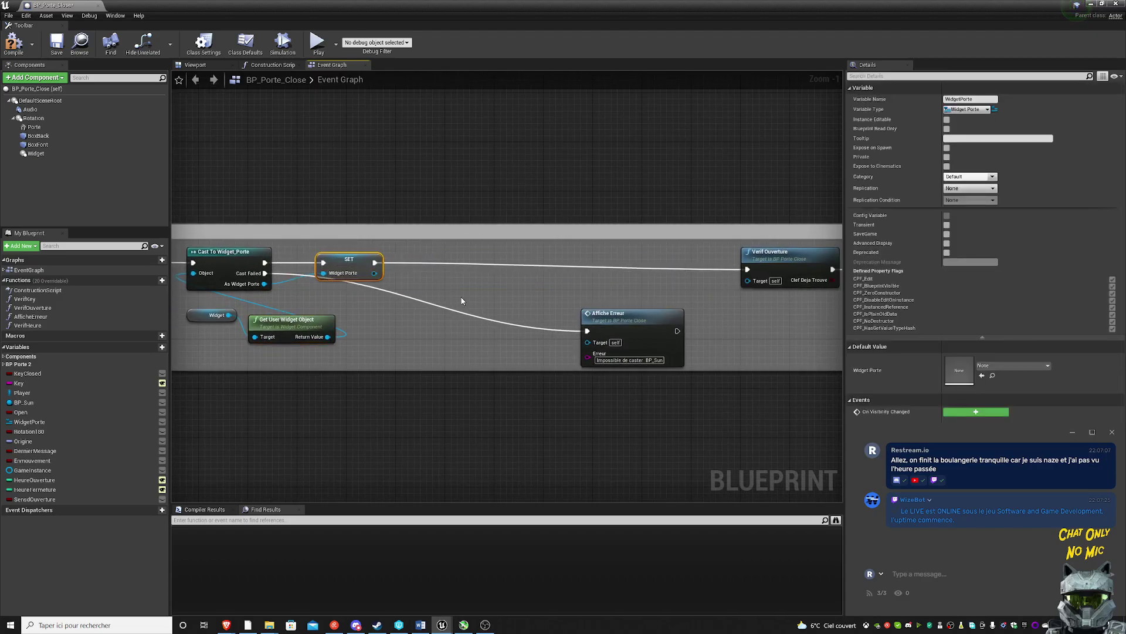
pyautogui.click(642, 317)
pyautogui.moveTo(643, 317)
pyautogui.mouseDown()
pyautogui.moveTo(405, 302)
pyautogui.moveTo(417, 302)
pyautogui.mouseUp()
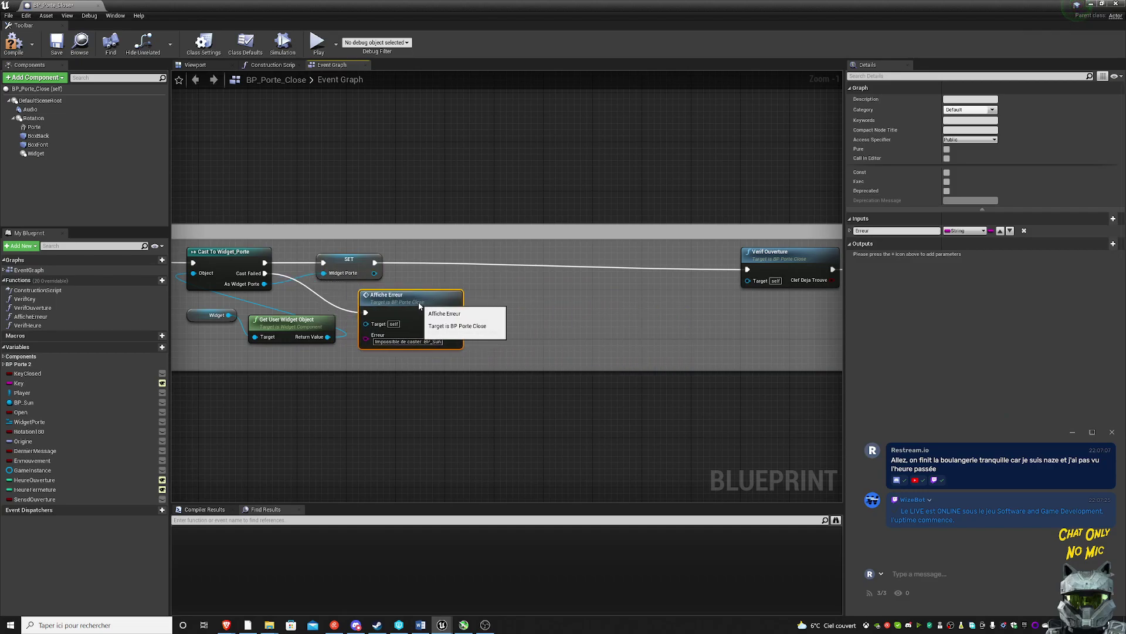
# - Marquee-select the whole Détection Porte comment box with its nodes and delete it
pyautogui.click(764, 332)
pyautogui.scroll(-1, 762, 331)
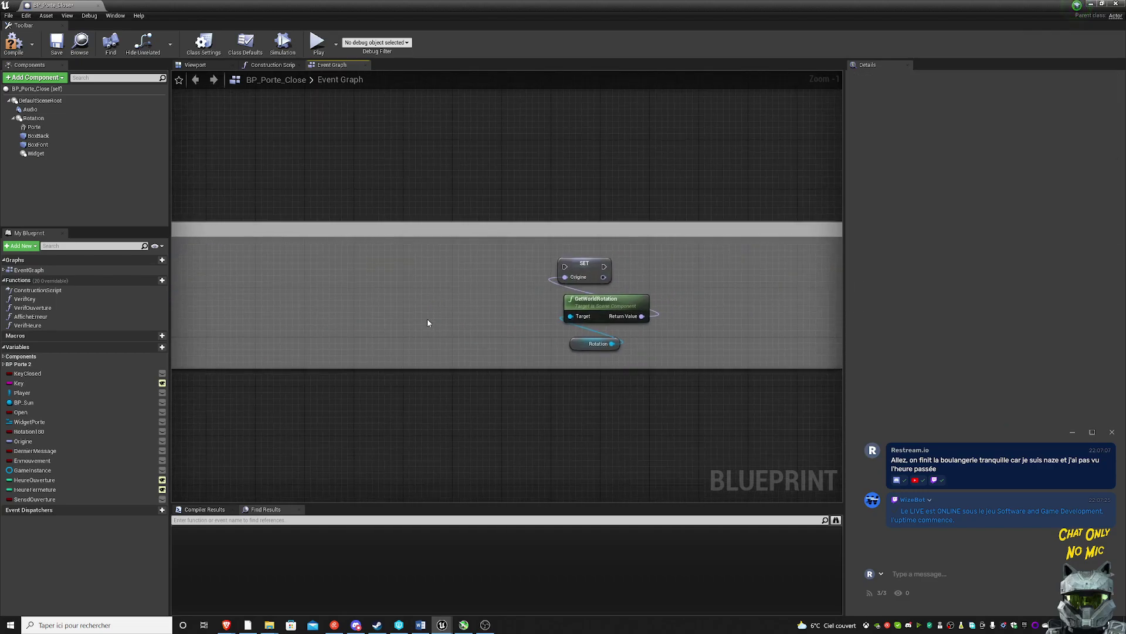
pyautogui.moveTo(437, 252); pyautogui.dragTo(681, 341)
pyautogui.click(694, 349)
pyautogui.moveTo(694, 349); pyautogui.dragTo(691, 349, button='right')
pyautogui.scroll(-1, 691, 349)
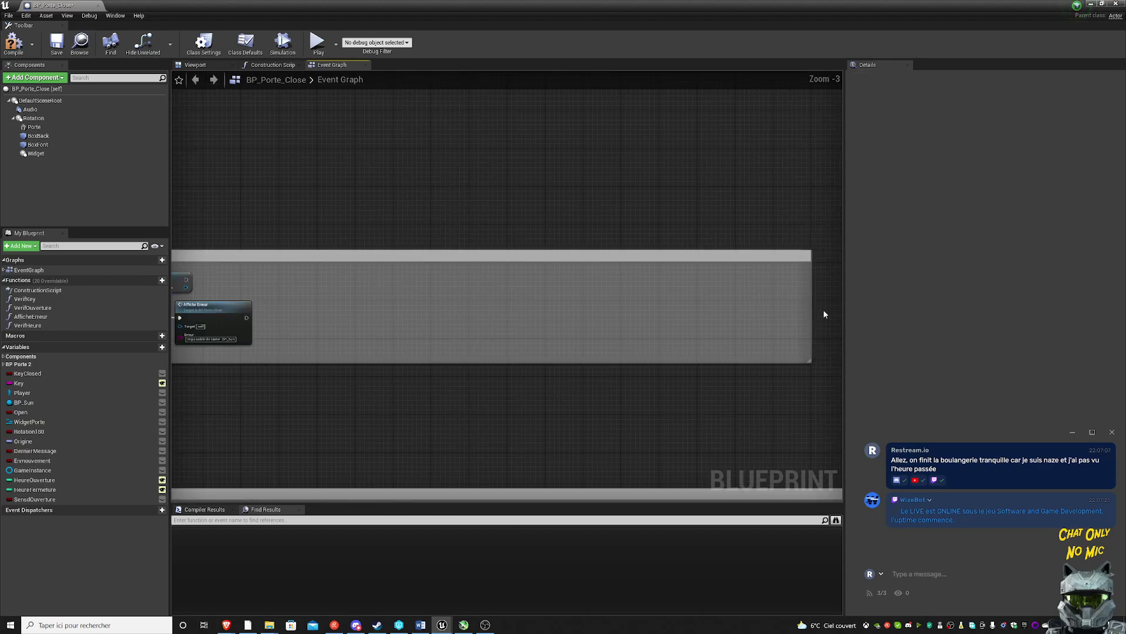
pyautogui.moveTo(824, 314)
pyautogui.mouseDown(button='right')
pyautogui.moveTo(688, 310)
pyautogui.moveTo(699, 263)
pyautogui.mouseUp(button='right')
pyautogui.scroll(-3, 675, 293)
pyautogui.scroll(-2, 634, 328)
pyautogui.scroll(-1, 598, 362)
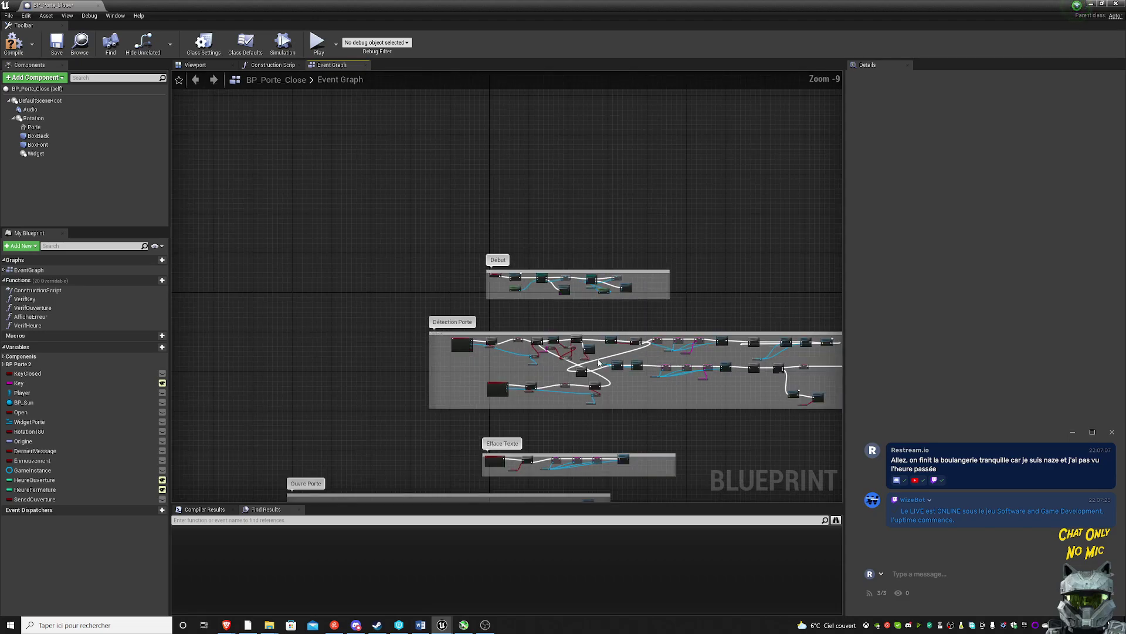
pyautogui.moveTo(599, 362); pyautogui.dragTo(409, 224, button='right')
pyautogui.moveTo(362, 206); pyautogui.dragTo(683, 321)
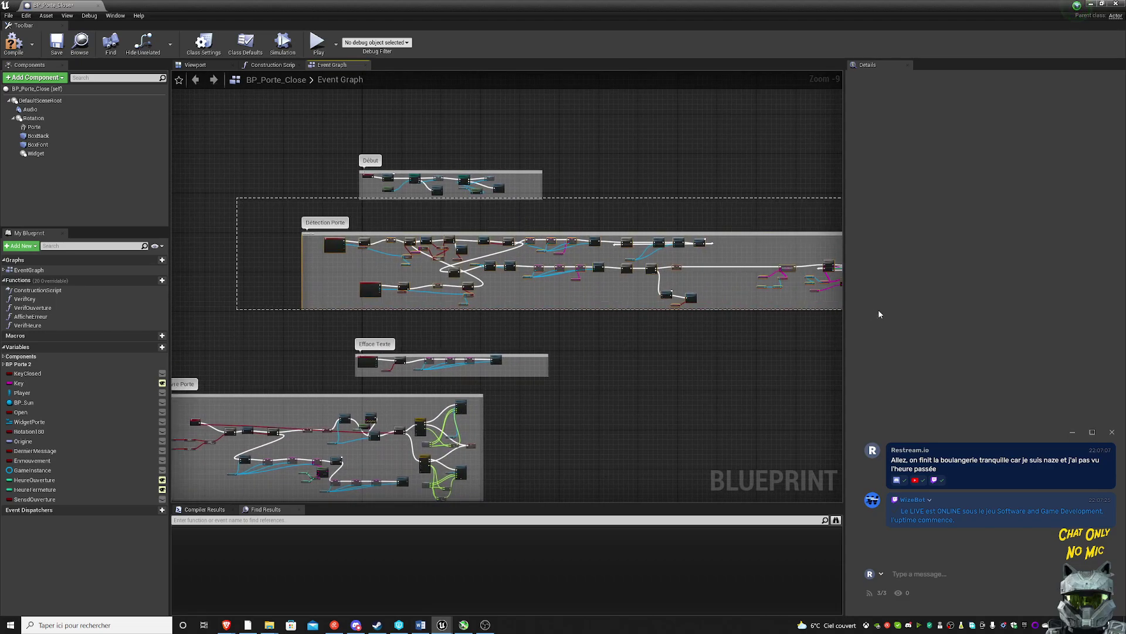
pyautogui.press('Delete')
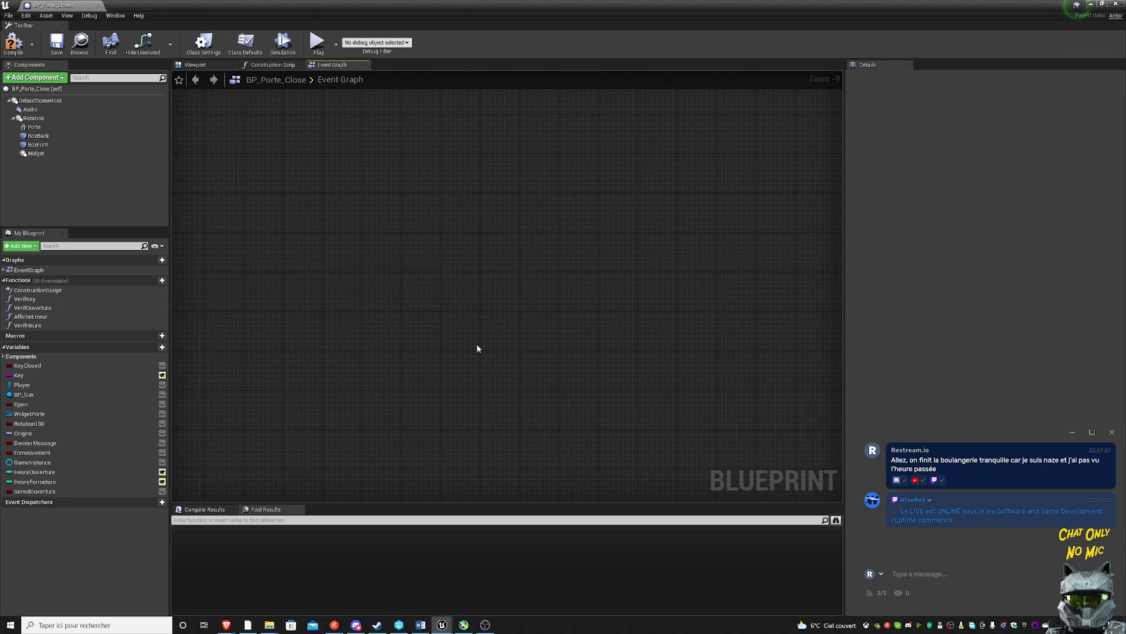
pyautogui.moveTo(536, 250); pyautogui.dragTo(576, 212, button='right')
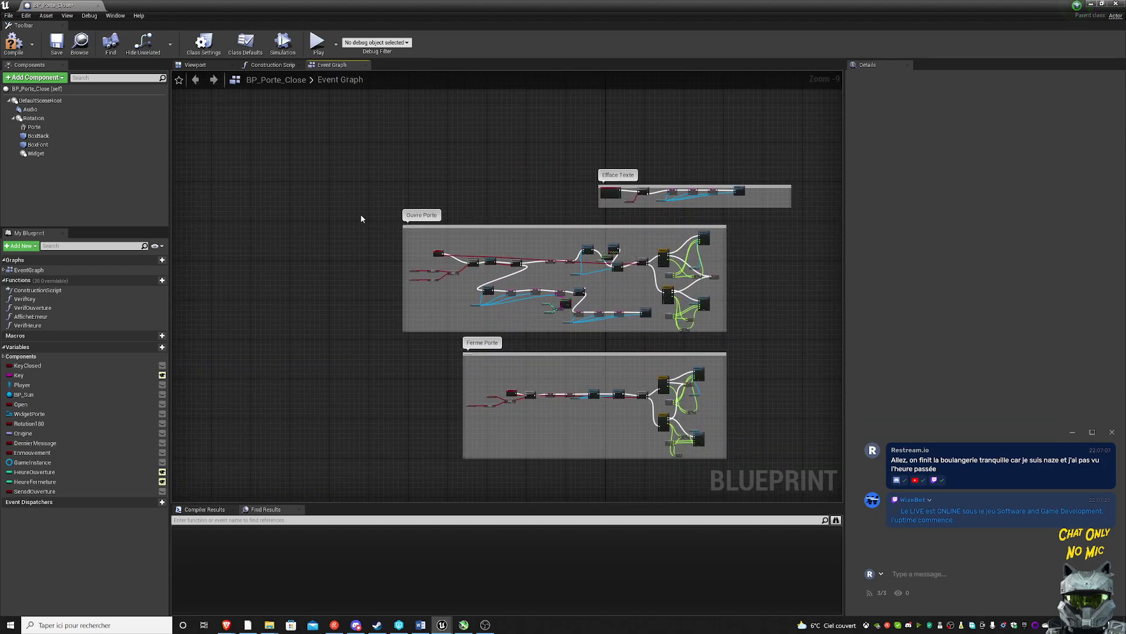
# - Copy the Set Visibility and three message SET nodes and paste them beside the Début section
pyautogui.scroll(5, 514, 289)
pyautogui.scroll(1, 558, 314)
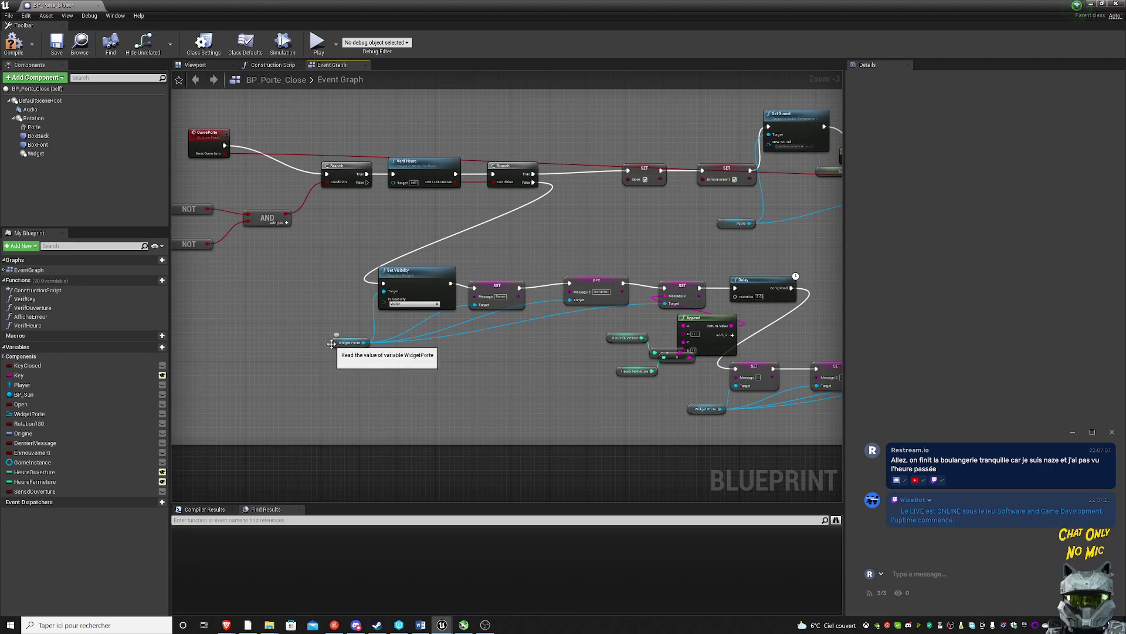
pyautogui.moveTo(331, 344)
pyautogui.mouseDown()
pyautogui.moveTo(486, 339)
pyautogui.moveTo(430, 335)
pyautogui.mouseUp()
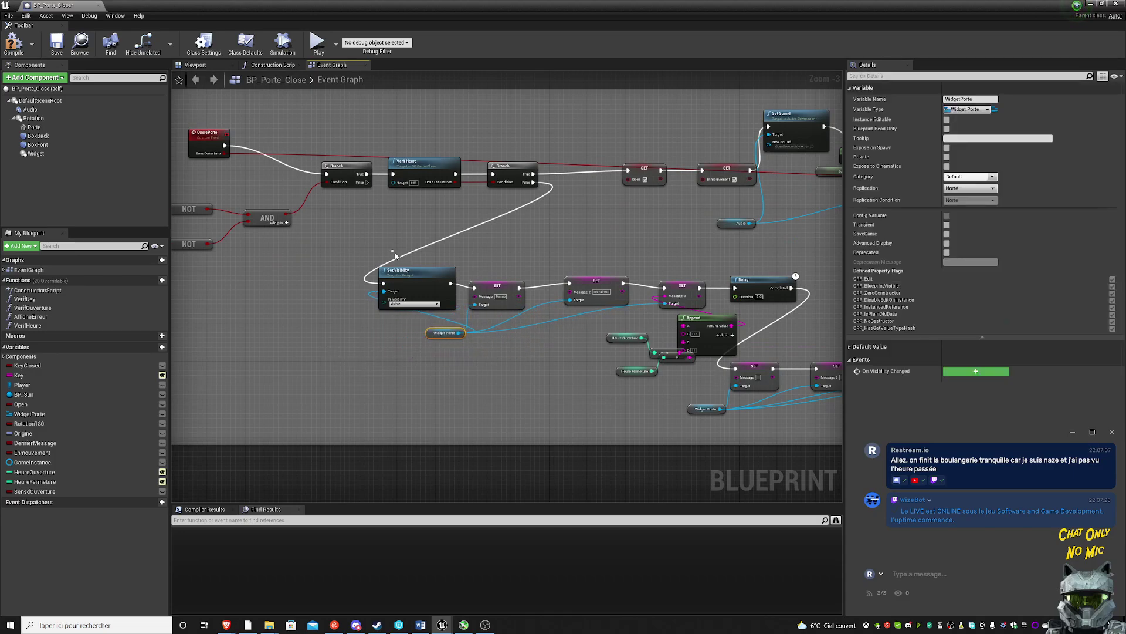
pyautogui.moveTo(392, 251)
pyautogui.mouseDown()
pyautogui.moveTo(673, 322)
pyautogui.moveTo(666, 337)
pyautogui.mouseUp()
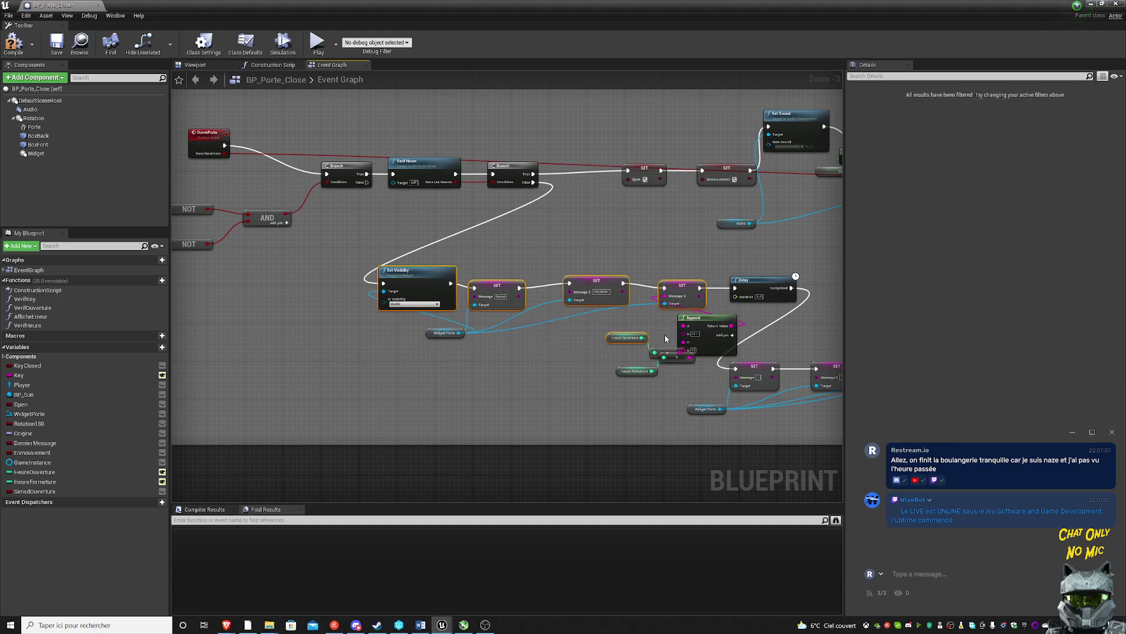
pyautogui.scroll(-4, 675, 279)
pyautogui.moveTo(682, 263); pyautogui.dragTo(487, 378, button='right')
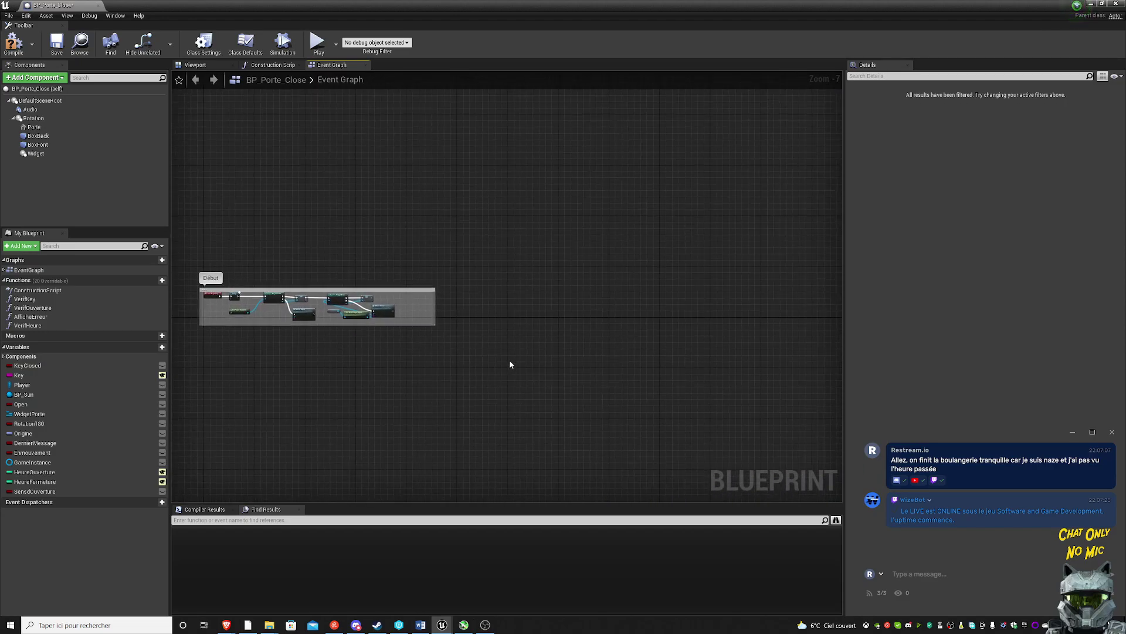
pyautogui.scroll(6, 360, 258)
pyautogui.moveTo(360, 258); pyautogui.dragTo(502, 347, button='right')
pyautogui.hotkey('ctrl', 'v')
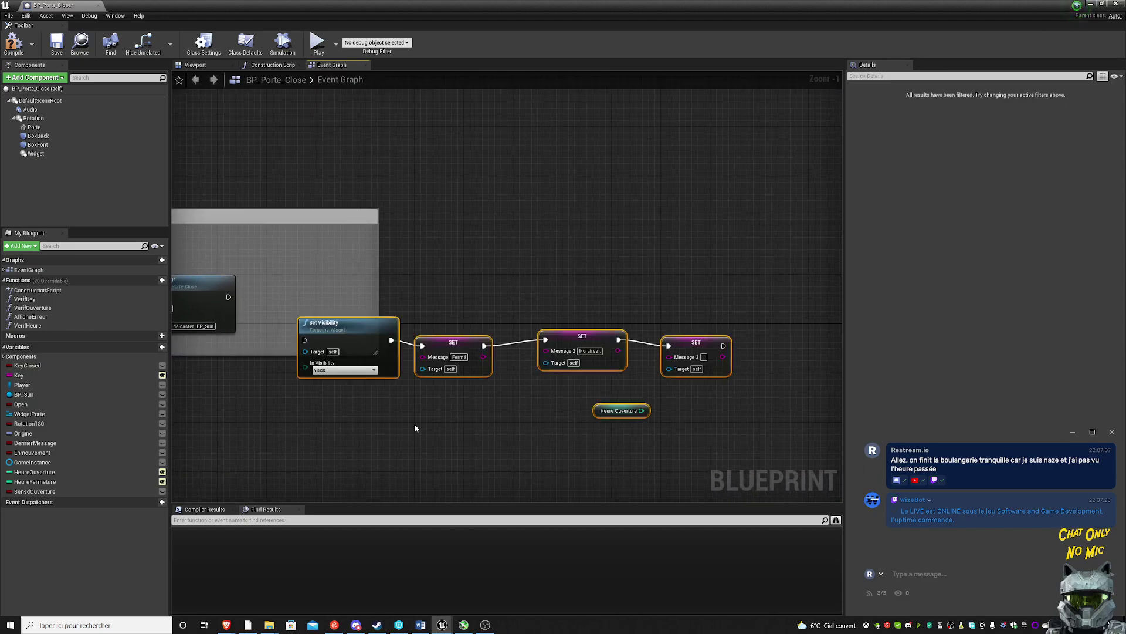
pyautogui.moveTo(417, 426); pyautogui.dragTo(634, 176, button='right')
pyautogui.scroll(-8, 549, 350)
pyautogui.scroll(2, 548, 350)
# - Delete the Ouvre Porte and Ferme Porte sections
pyautogui.moveTo(549, 350)
pyautogui.mouseDown(button='right')
pyautogui.moveTo(606, 125)
pyautogui.moveTo(658, 107)
pyautogui.mouseUp(button='right')
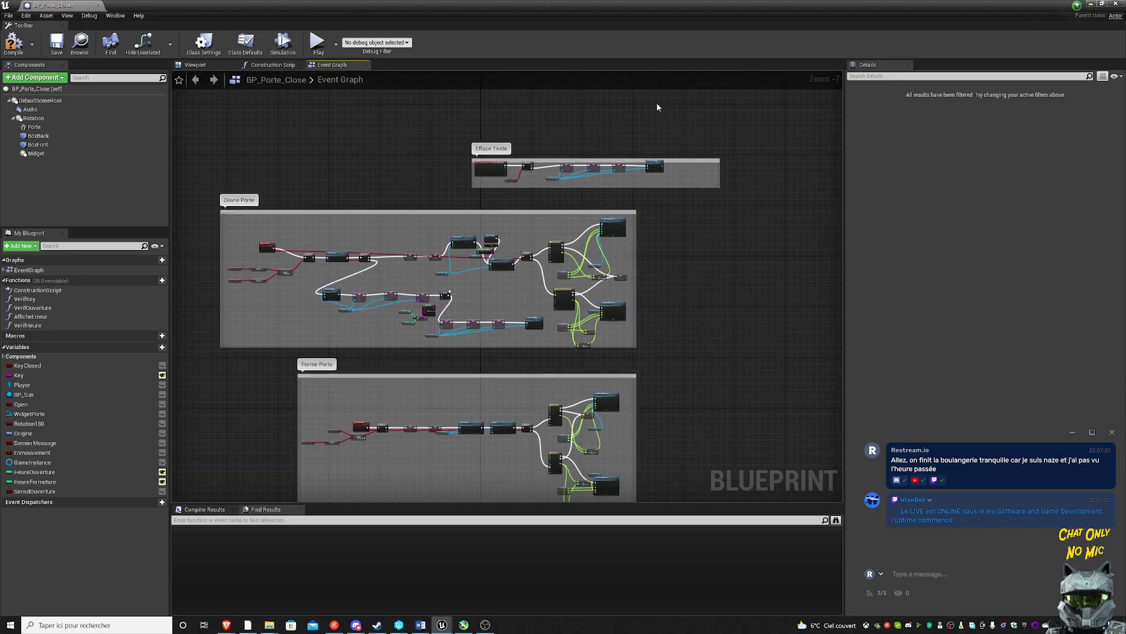
pyautogui.moveTo(198, 201); pyautogui.dragTo(709, 472)
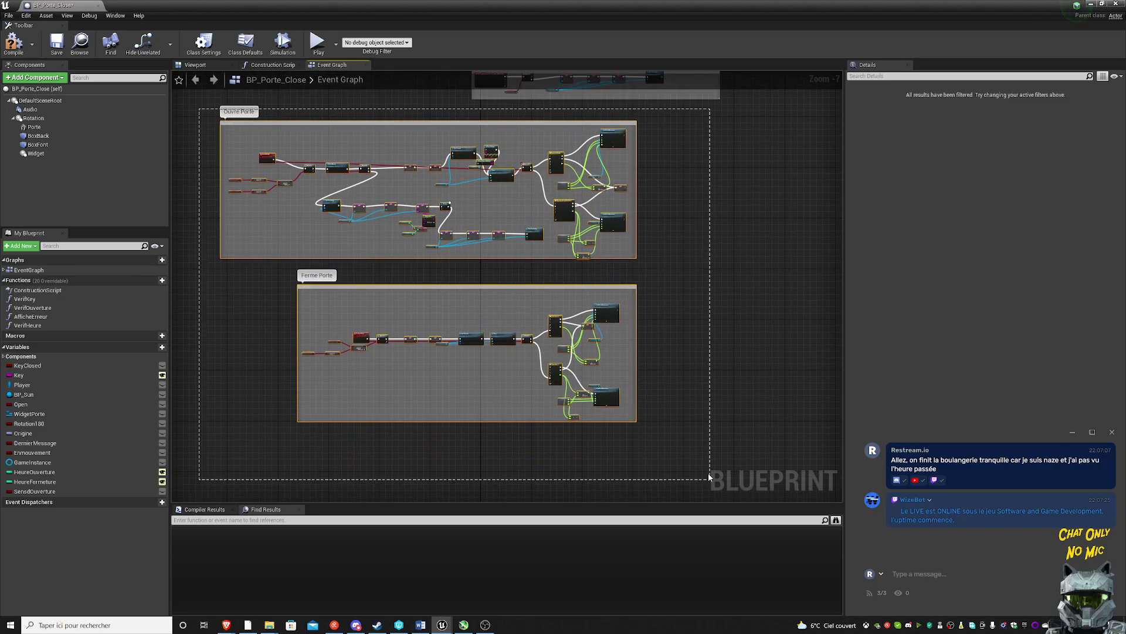
pyautogui.press('Delete')
pyautogui.moveTo(687, 218); pyautogui.dragTo(647, 506, button='right')
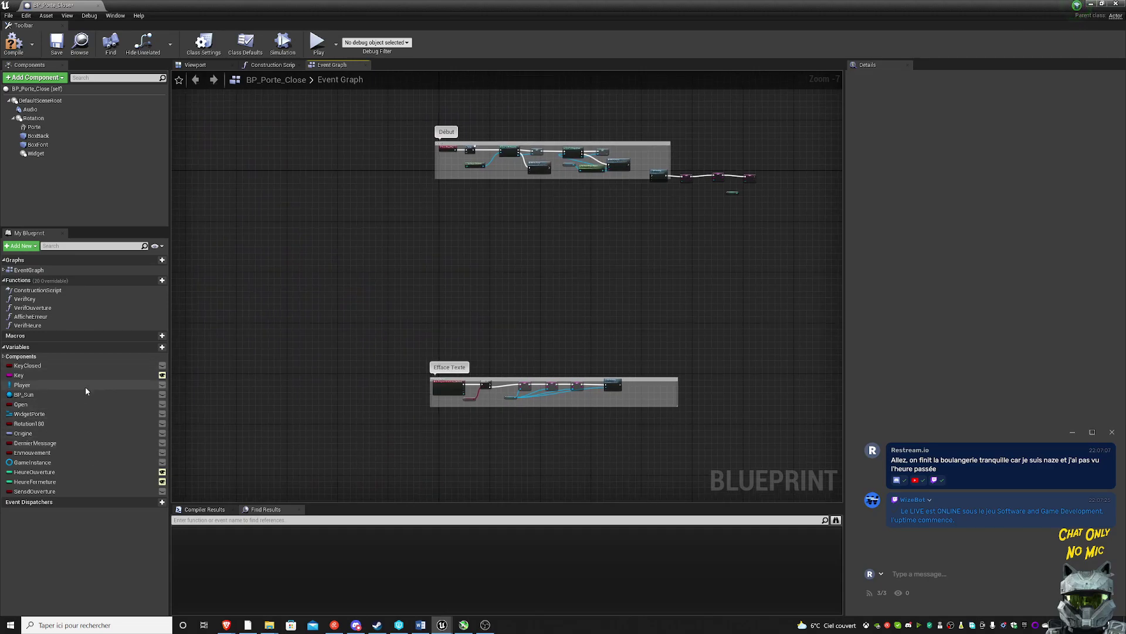
# - Delete the BP_Sun variable and the VerifHeure, VerifOuverture and VerifKey functions
pyautogui.click(61, 395)
pyautogui.press('Delete')
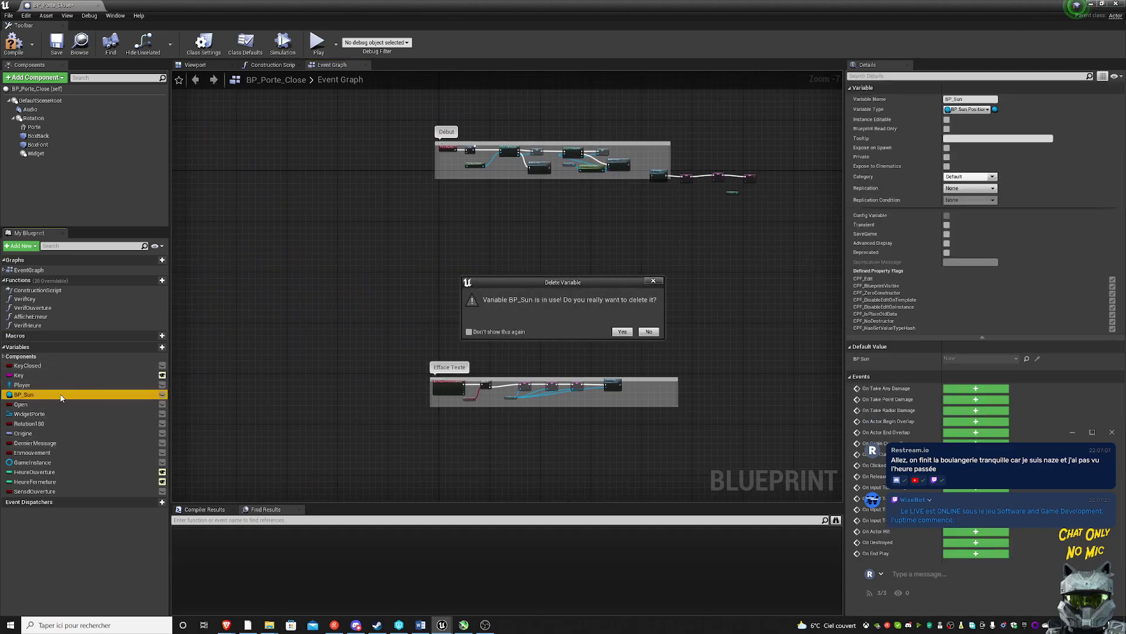
pyautogui.click(620, 332)
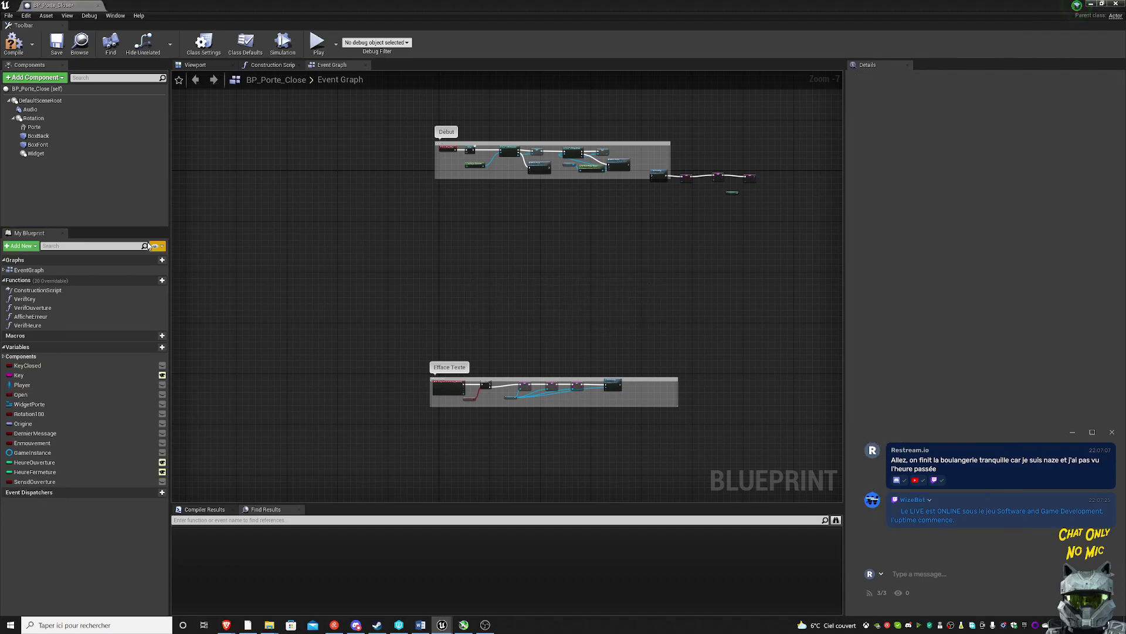
pyautogui.click(66, 325)
pyautogui.press('Delete')
pyautogui.click(56, 317)
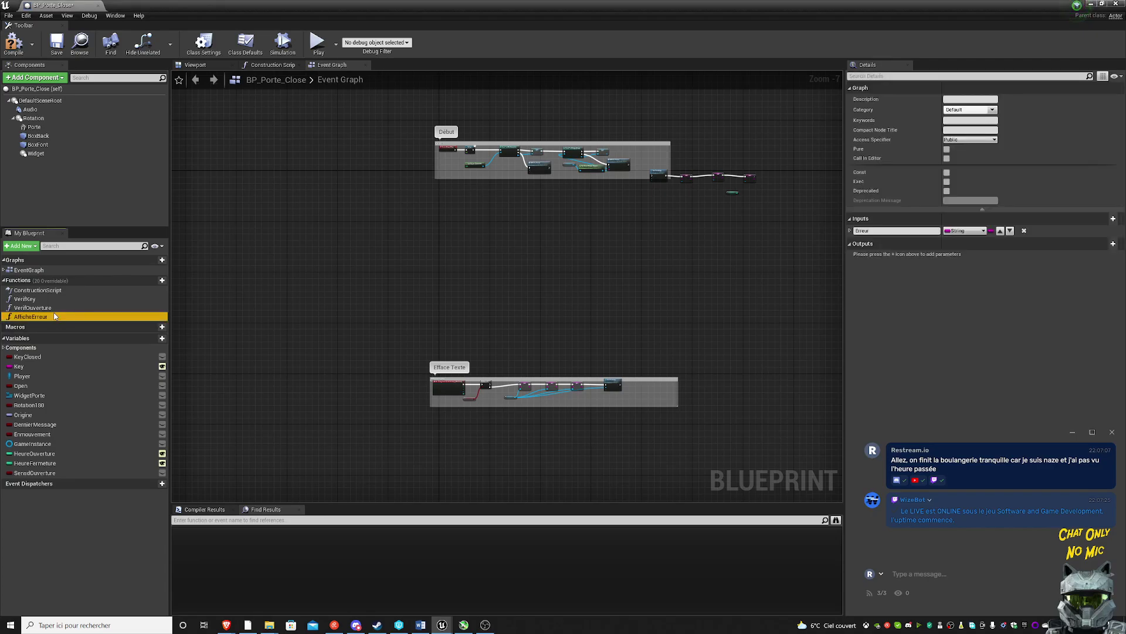
pyautogui.click(57, 308)
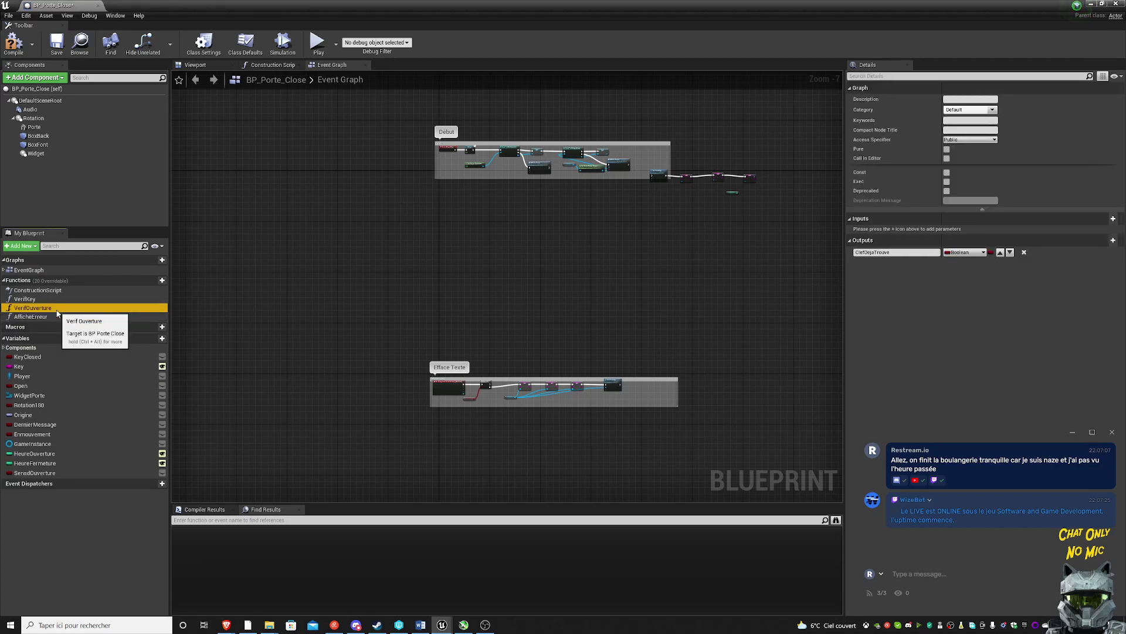
pyautogui.press('Delete')
pyautogui.click(59, 299)
pyautogui.press('Delete')
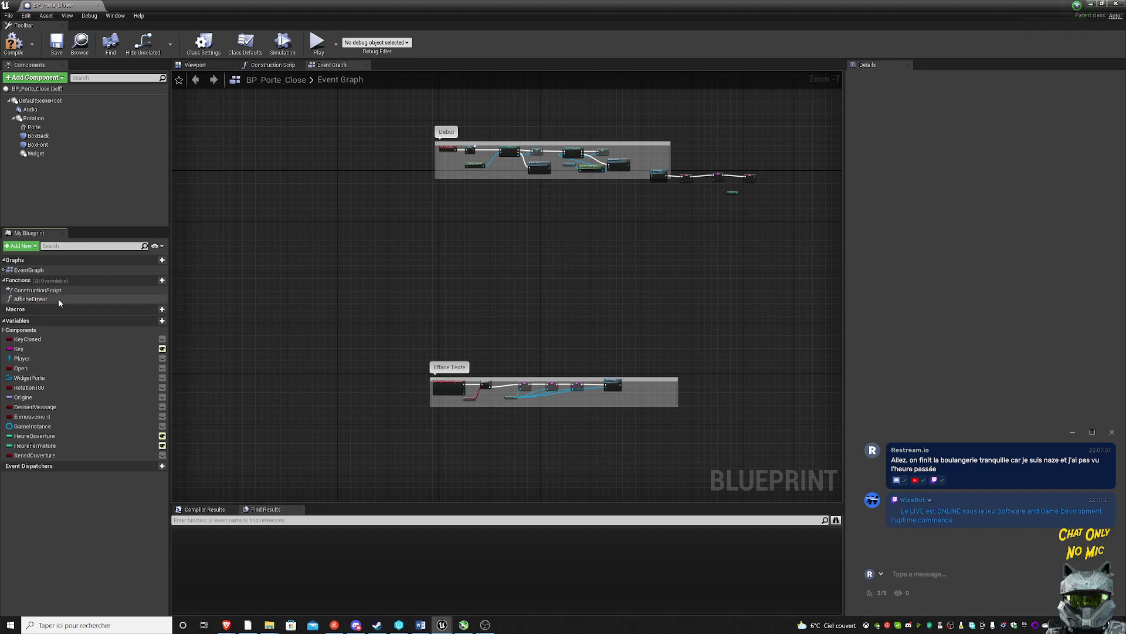
# - Delete the Key, Open, KeyClosed, Rotation180 and Origine variables
pyautogui.click(42, 349)
pyautogui.press('Delete')
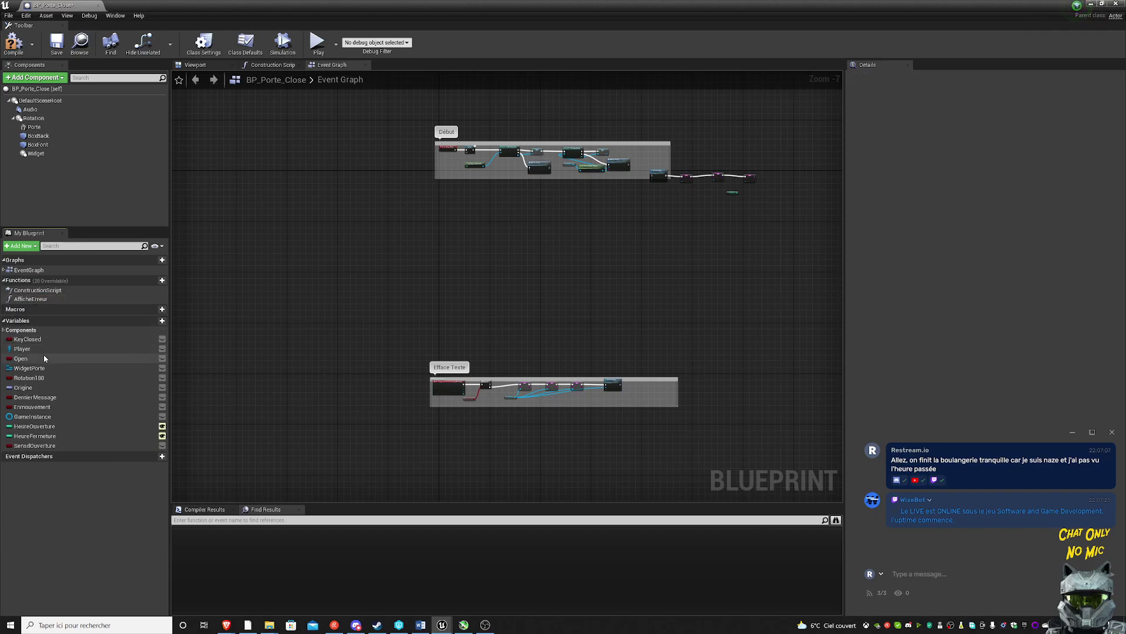
pyautogui.click(44, 356)
pyautogui.press('Delete')
pyautogui.click(51, 340)
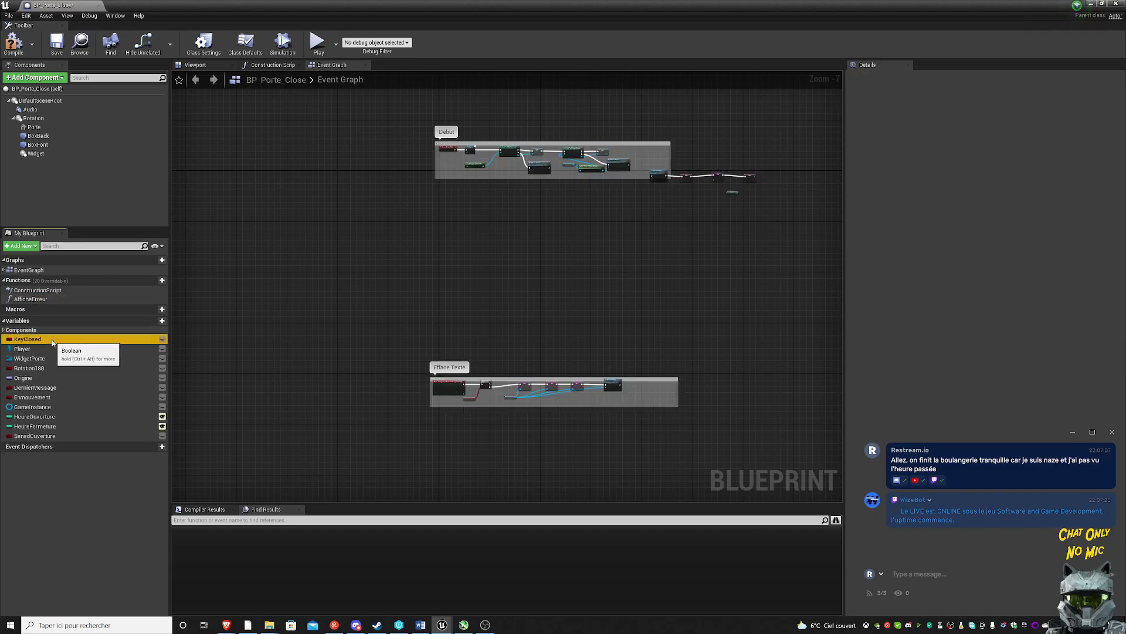
pyautogui.press('Delete')
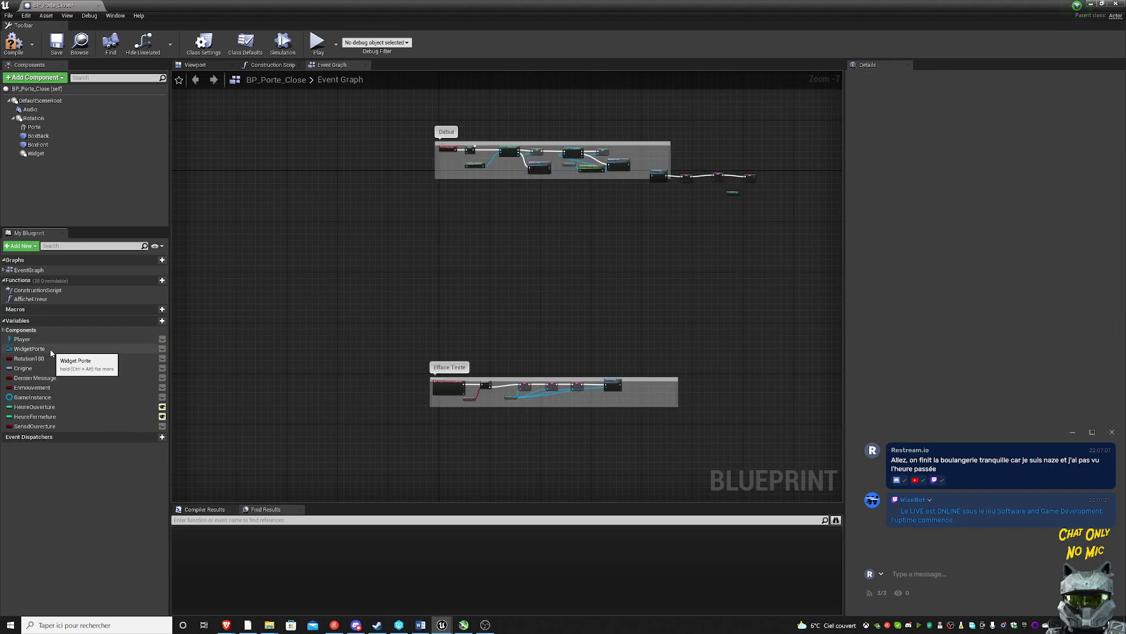
pyautogui.click(47, 358)
pyautogui.press('Delete')
pyautogui.click(45, 359)
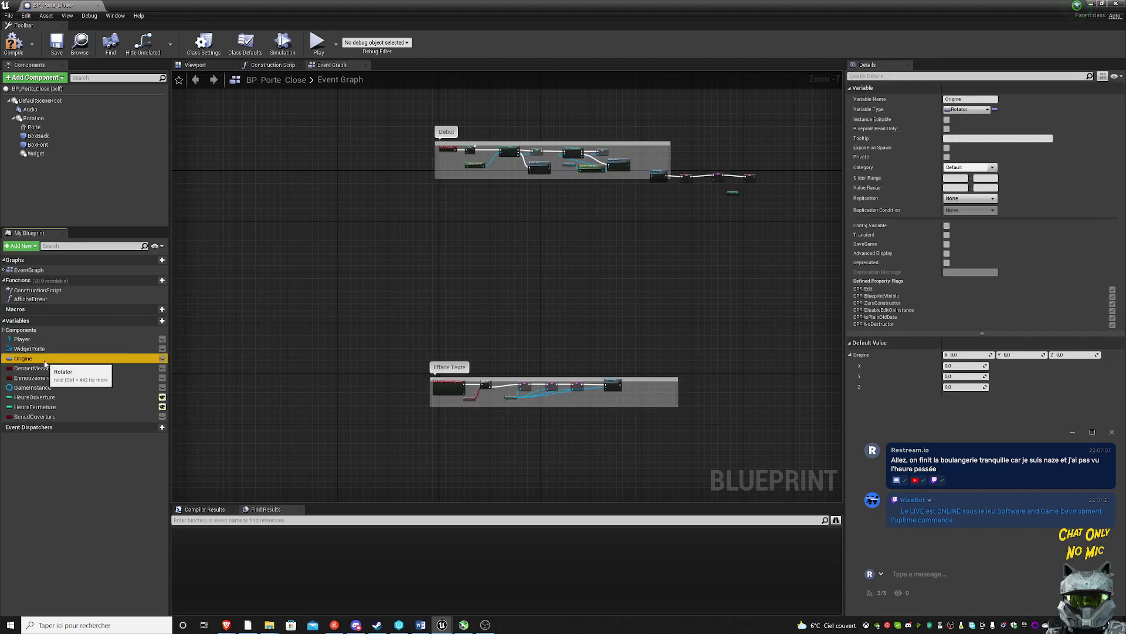
pyautogui.press('Delete')
# - Keep the in-use DernierMessage variable by cancelling its deletion
pyautogui.click(46, 360)
pyautogui.press('Delete')
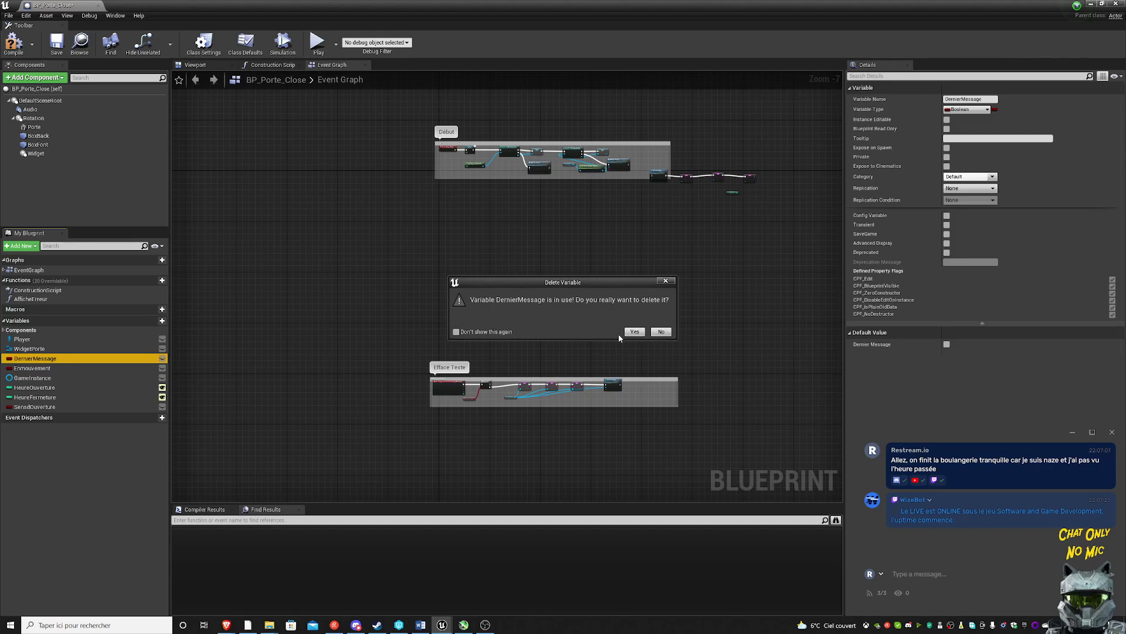
pyautogui.click(661, 332)
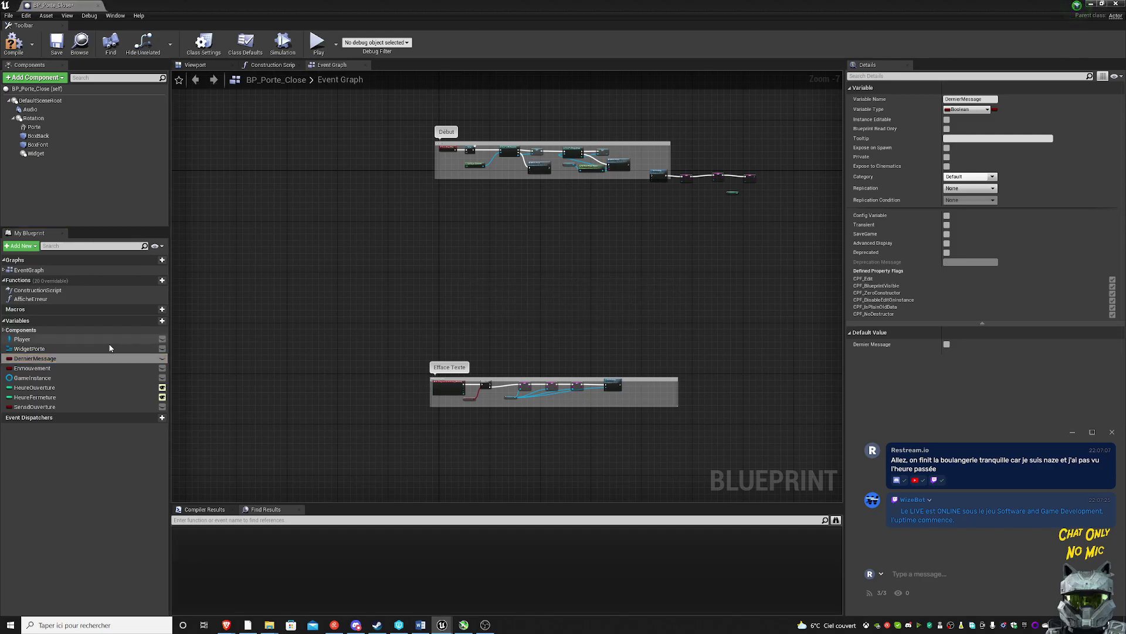
pyautogui.scroll(4, 475, 413)
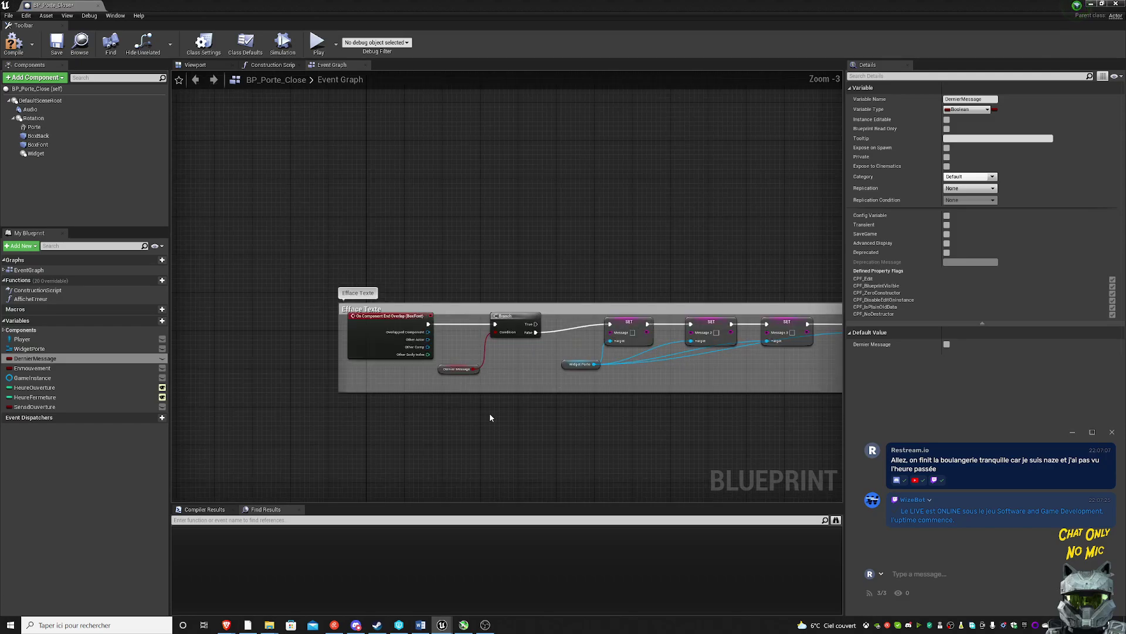
# - Delete the Branch and Dernier Message nodes from the event graph
pyautogui.scroll(1, 490, 417)
pyautogui.moveTo(501, 377)
pyautogui.mouseDown()
pyautogui.moveTo(455, 327)
pyautogui.moveTo(622, 315)
pyautogui.mouseUp()
pyautogui.press('Delete')
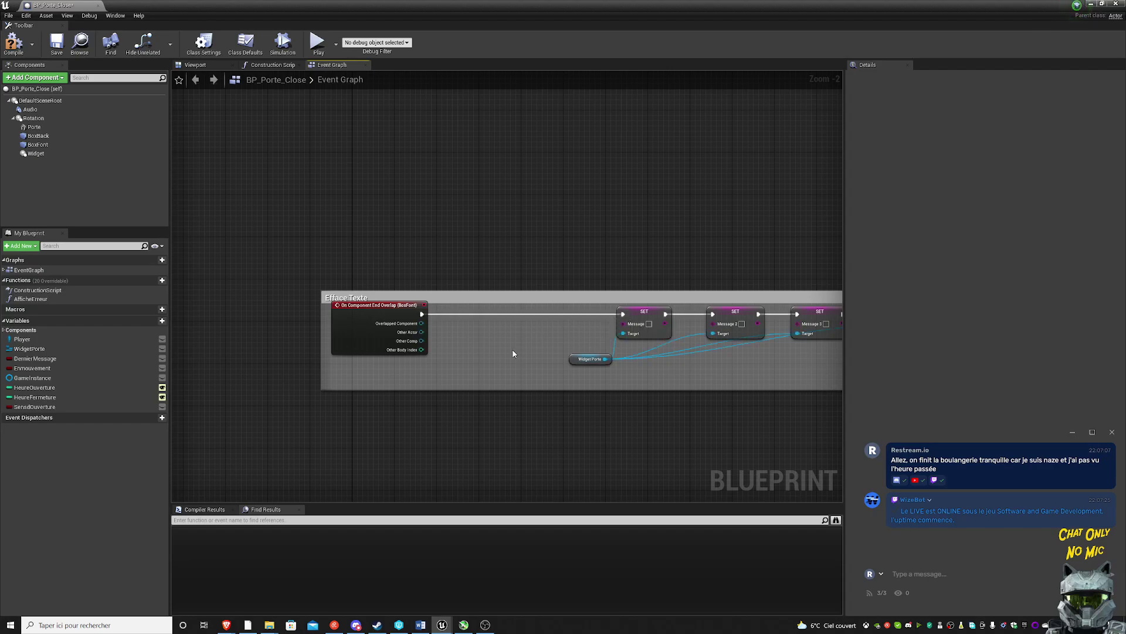
# - Delete the DernierMessage and Enmouvement variables from My Blueprint
pyautogui.scroll(-1, 514, 363)
pyautogui.click(69, 359)
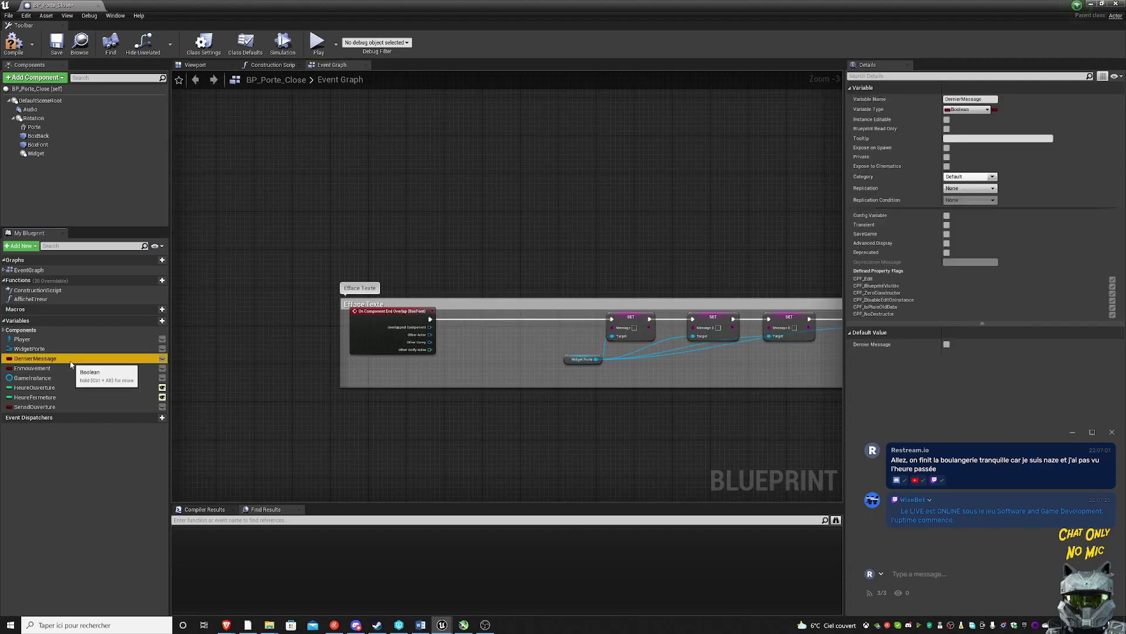
pyautogui.press('Delete')
pyautogui.click(69, 359)
pyautogui.press('Delete')
pyautogui.click(69, 359)
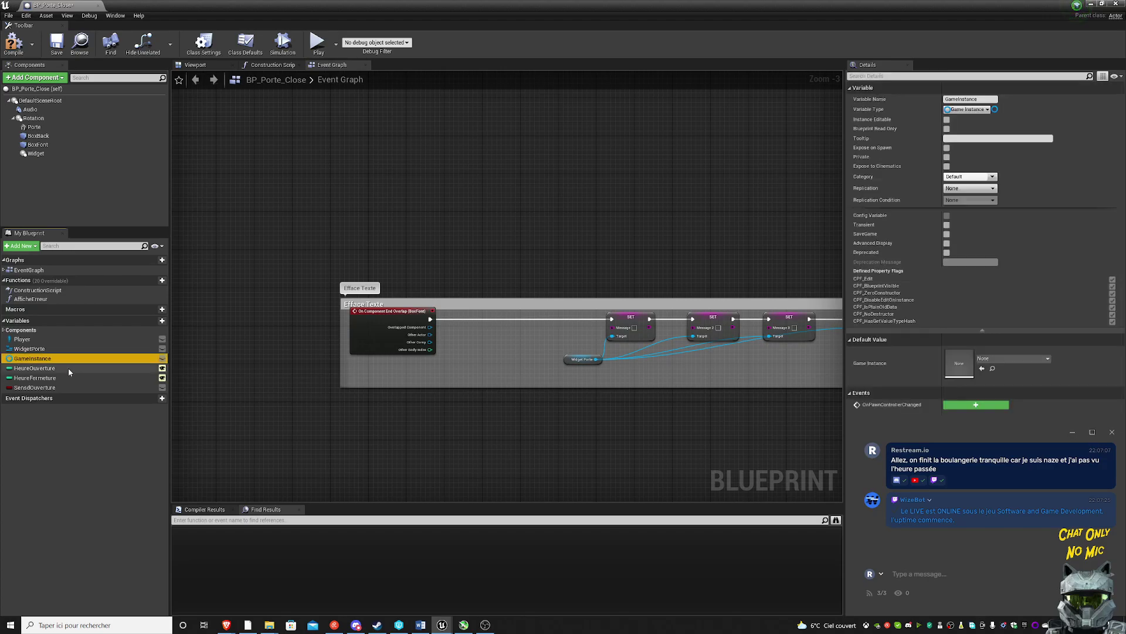
# - Delete the HeureOuverture, HeureFermeture and SensdOuverture variables, confirming the in-use warning
pyautogui.click(68, 368)
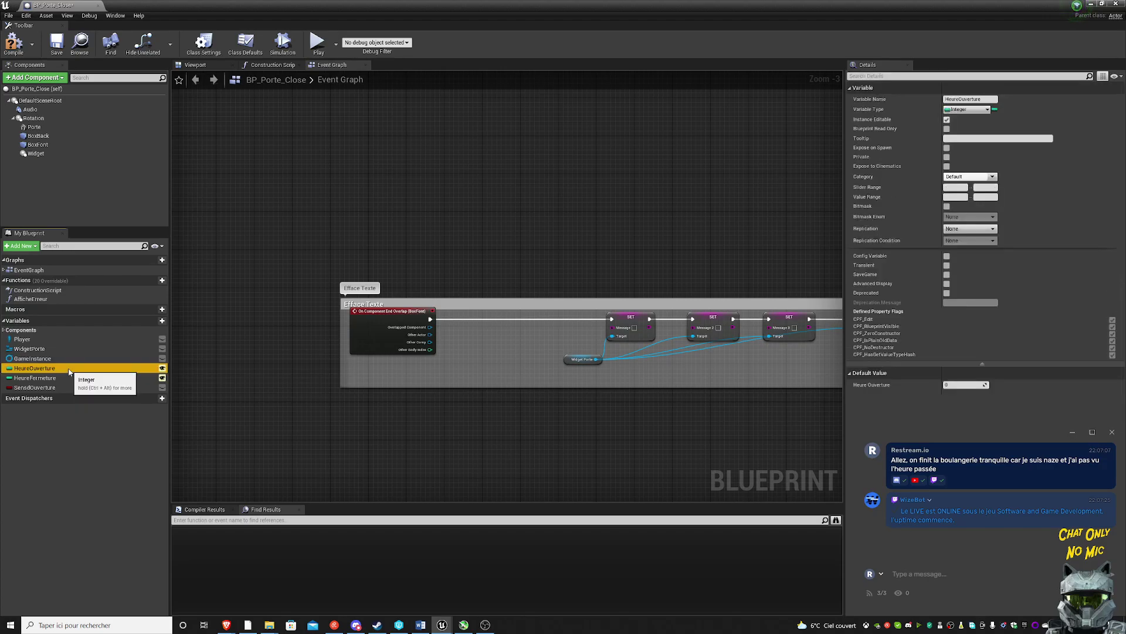
pyautogui.press('Delete')
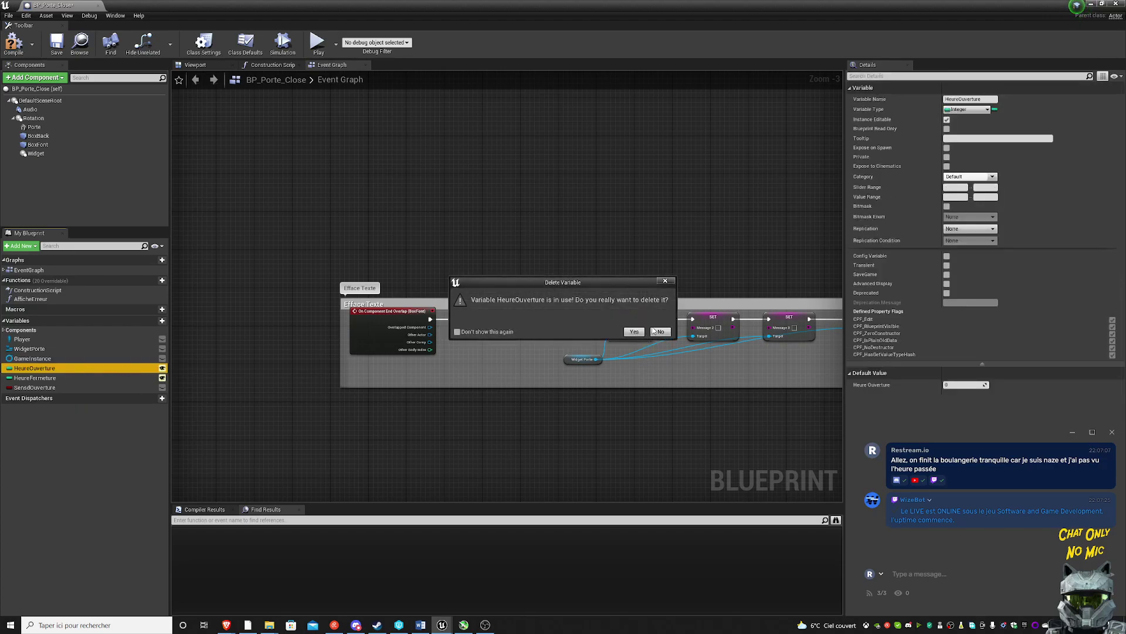
pyautogui.click(634, 332)
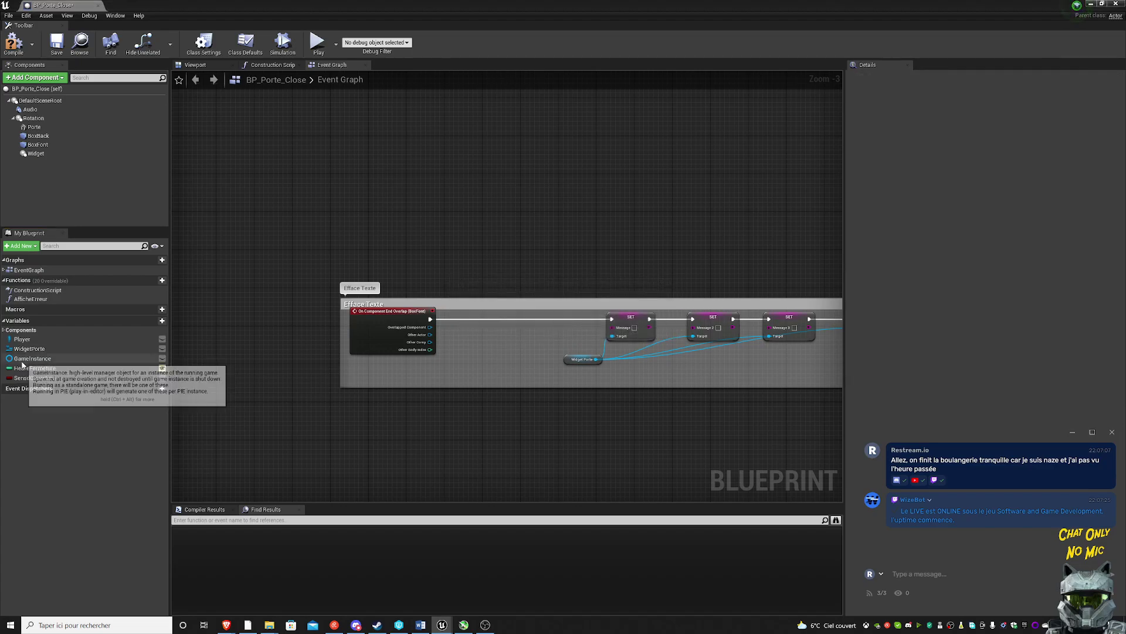
pyautogui.click(35, 368)
pyautogui.press('Delete')
pyautogui.click(36, 368)
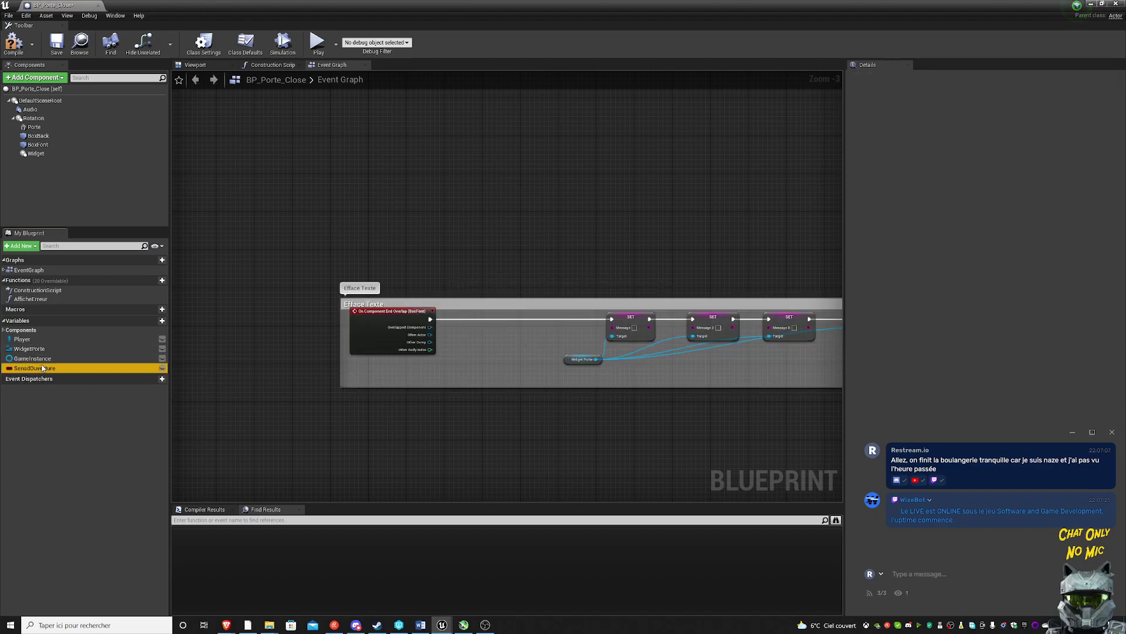
pyautogui.press('Delete')
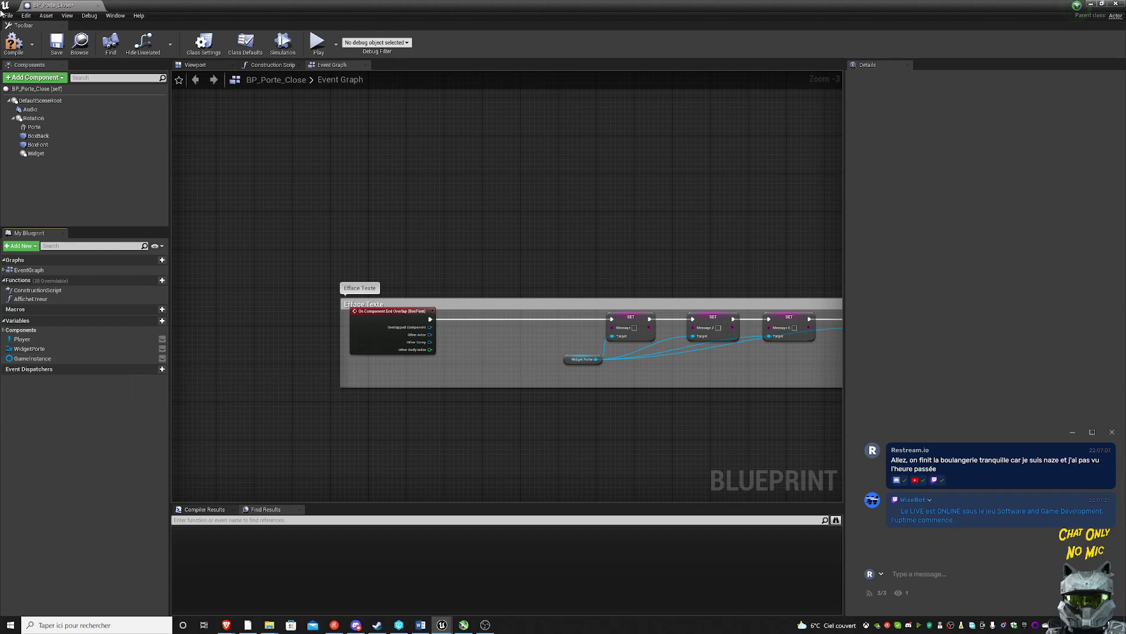
# - Compile the blueprint and delete the GameInstance variable, confirming the warning
pyautogui.click(12, 44)
pyautogui.moveTo(501, 160); pyautogui.dragTo(248, 171, button='right')
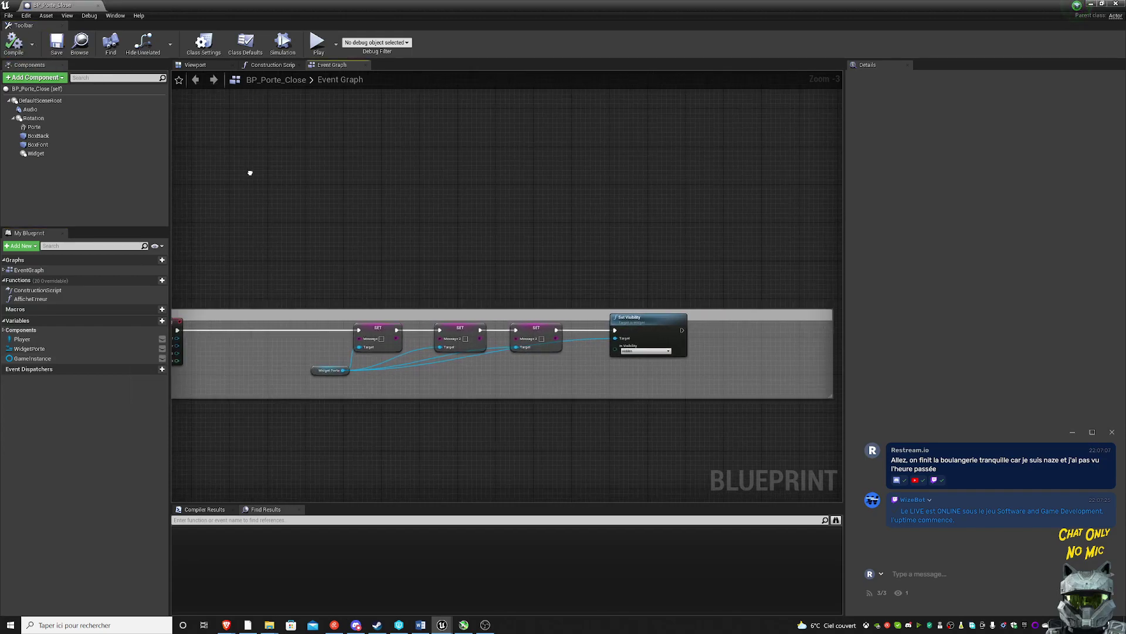
pyautogui.scroll(-1, 476, 210)
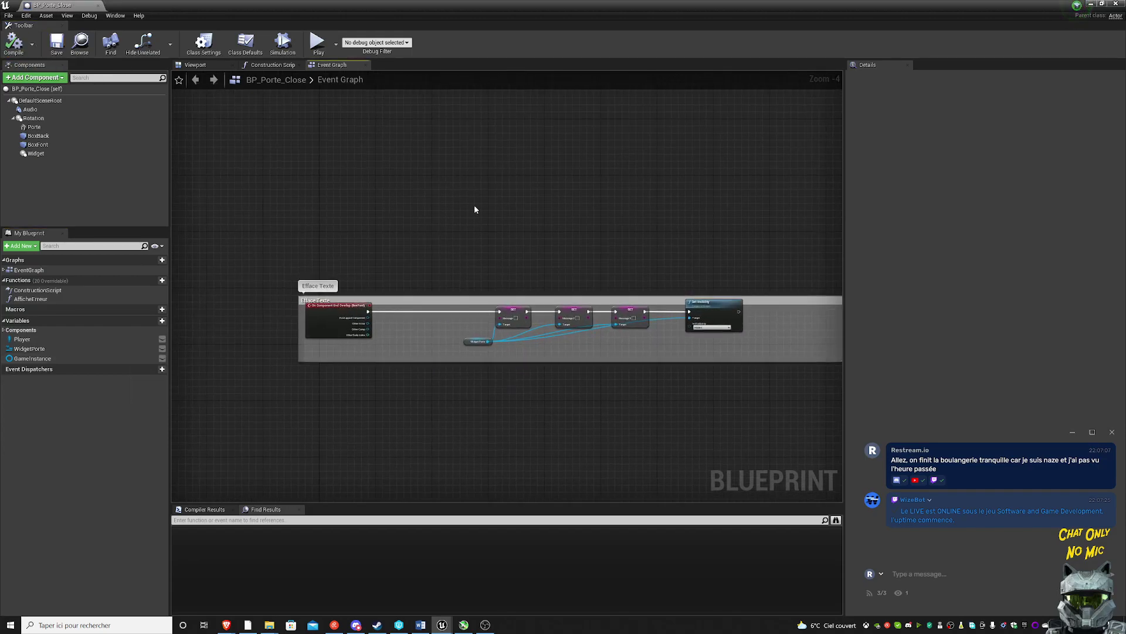
pyautogui.click(61, 360)
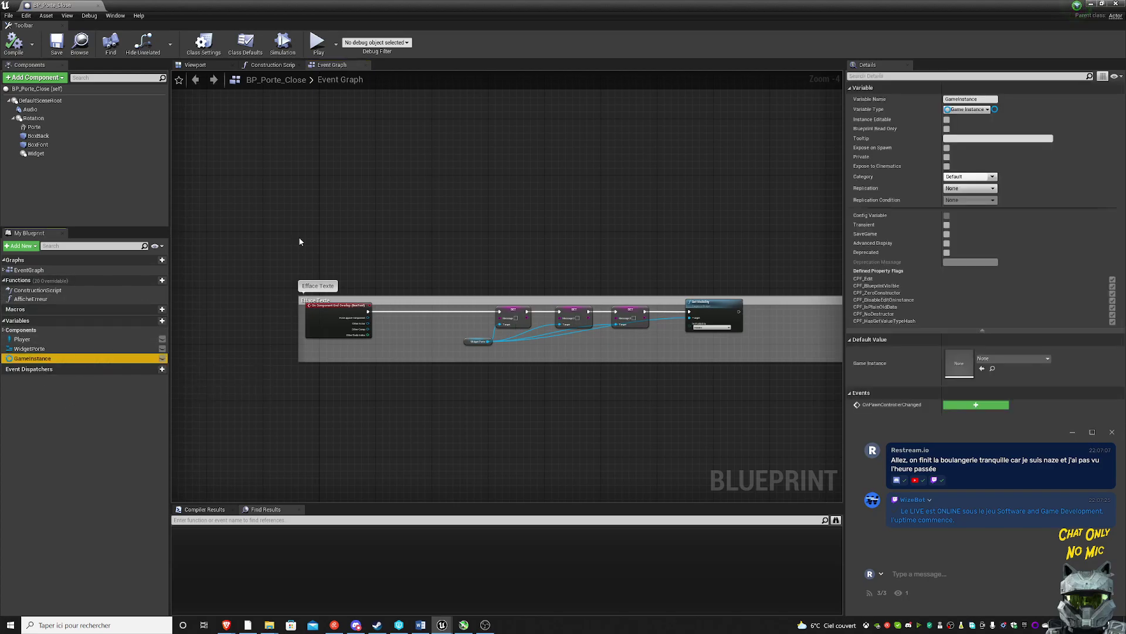
pyautogui.moveTo(386, 172)
pyautogui.mouseDown(button='right')
pyautogui.moveTo(382, 276)
pyautogui.moveTo(455, 199)
pyautogui.mouseUp(button='right')
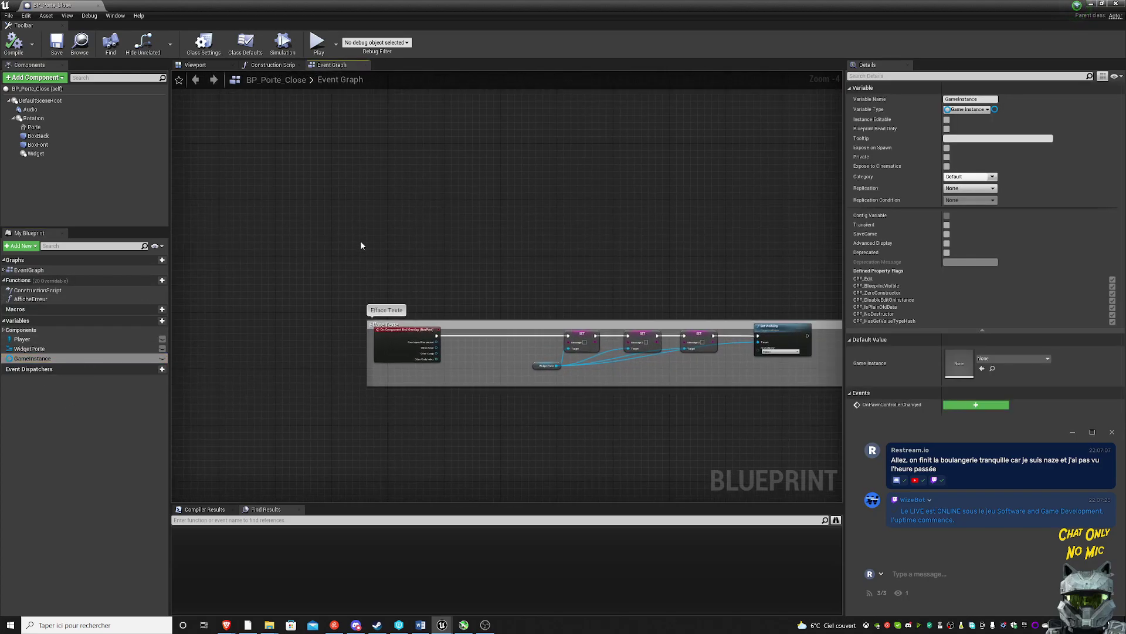
pyautogui.click(82, 359)
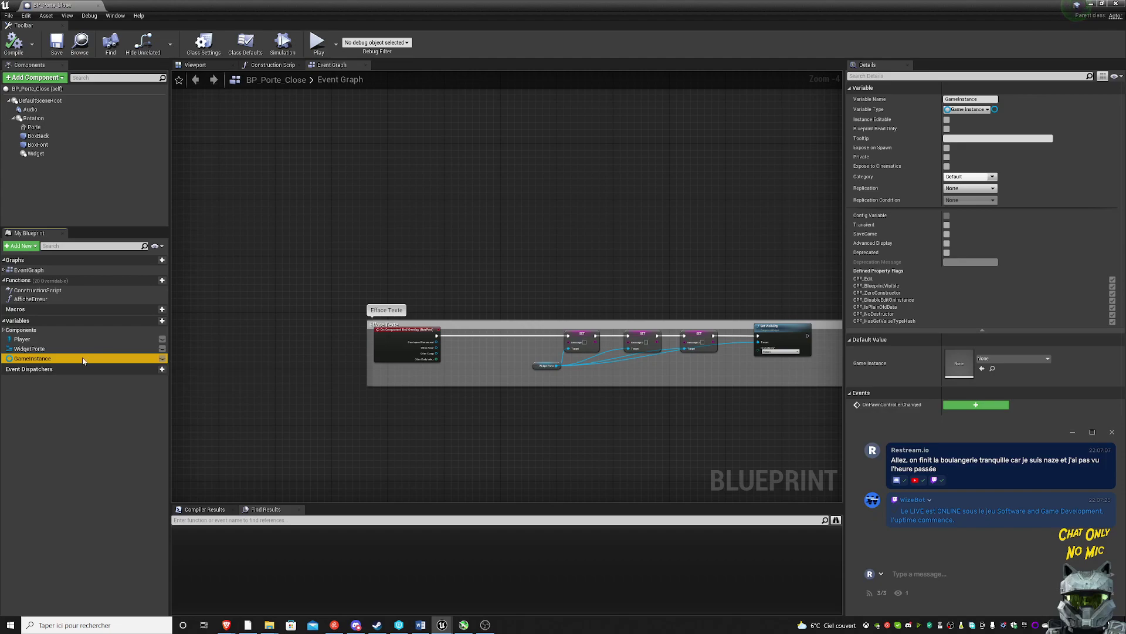
pyautogui.press('Delete')
pyautogui.click(632, 331)
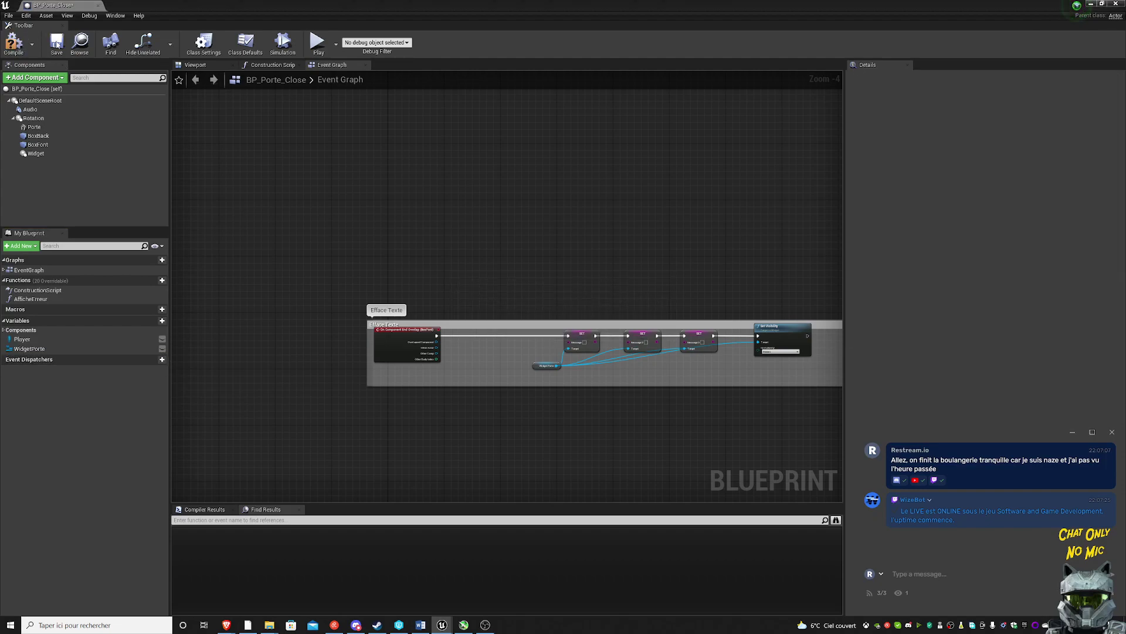
# - Move the Efface Texte comment group just below the Début group
pyautogui.moveTo(372, 158); pyautogui.dragTo(264, 36, button='right')
pyautogui.moveTo(493, 194); pyautogui.dragTo(282, 244, button='right')
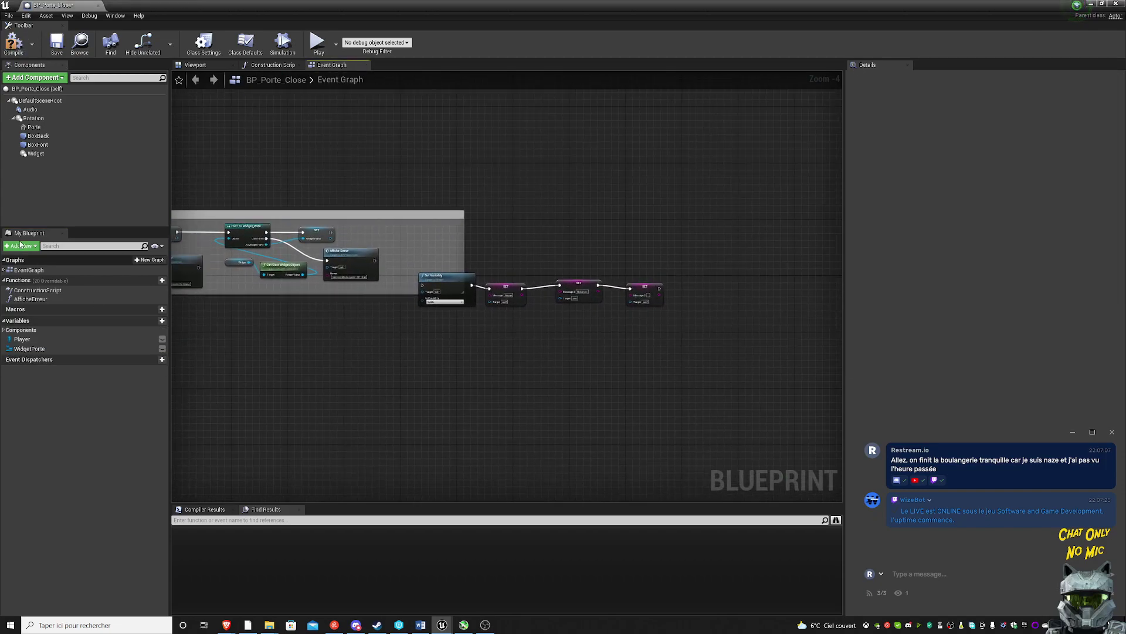
pyautogui.scroll(-3, 346, 286)
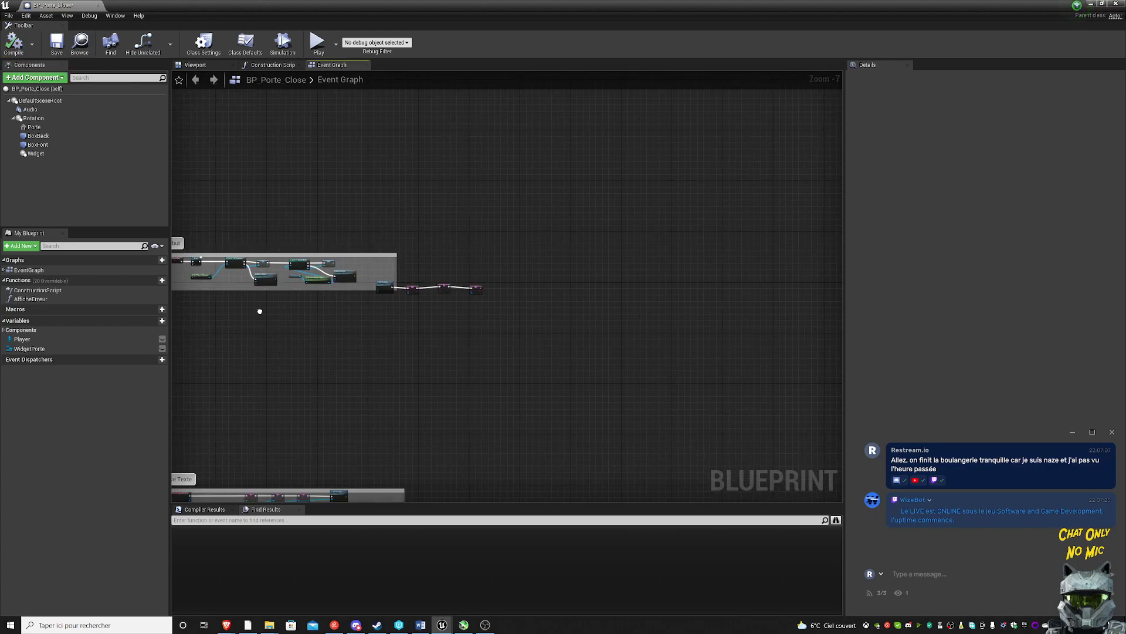
pyautogui.moveTo(259, 311); pyautogui.dragTo(482, 267, button='right')
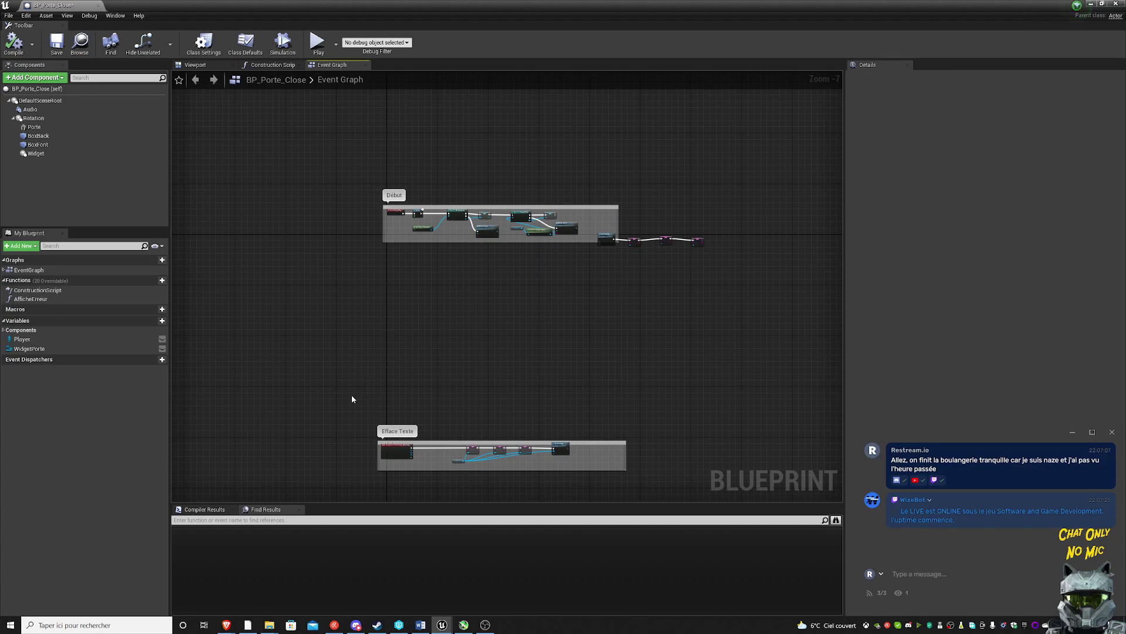
pyautogui.moveTo(352, 399); pyautogui.dragTo(647, 358)
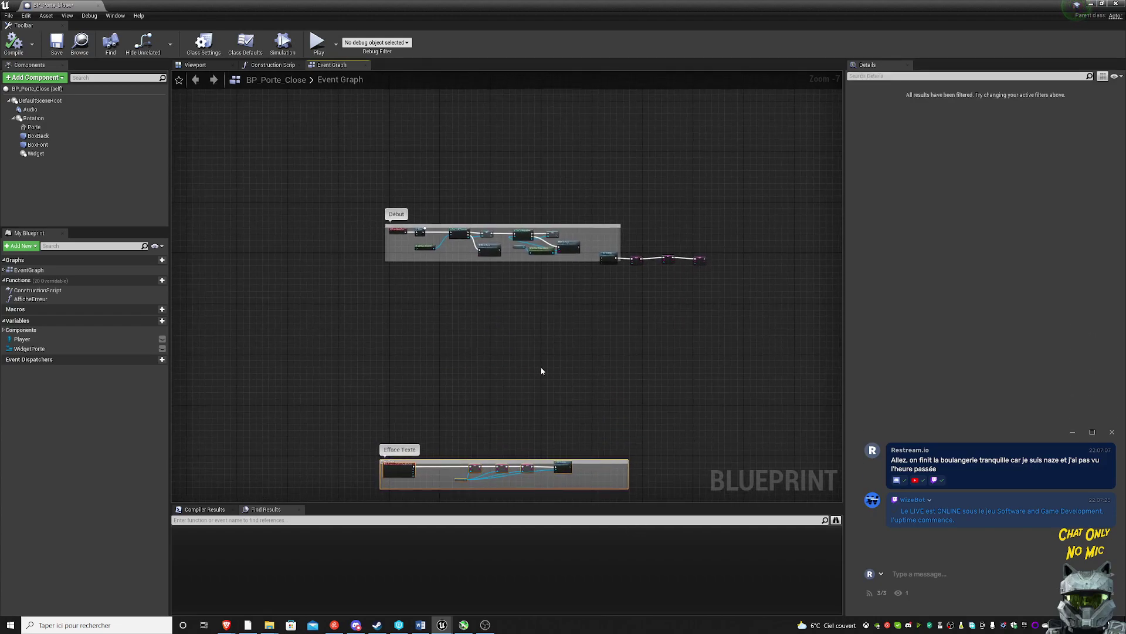
pyautogui.moveTo(453, 466); pyautogui.dragTo(467, 291)
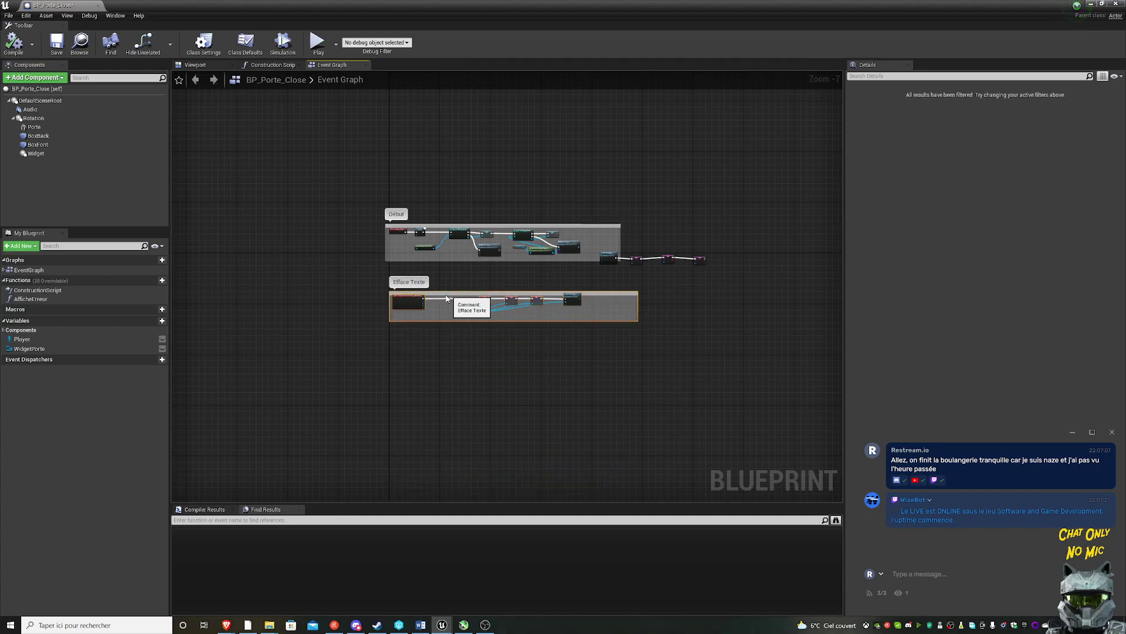
# - Widen the Début comment around the SET nodes and move the Set Visibility chain upward
pyautogui.scroll(5, 525, 263)
pyautogui.moveTo(526, 262); pyautogui.dragTo(262, 378, button='right')
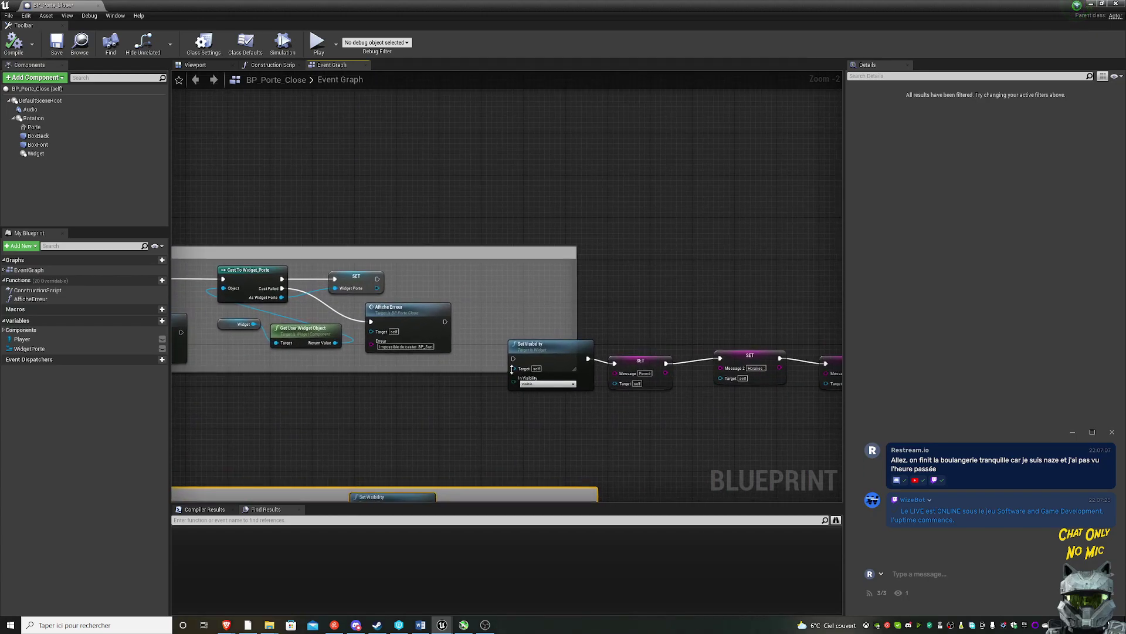
pyautogui.scroll(-1, 561, 307)
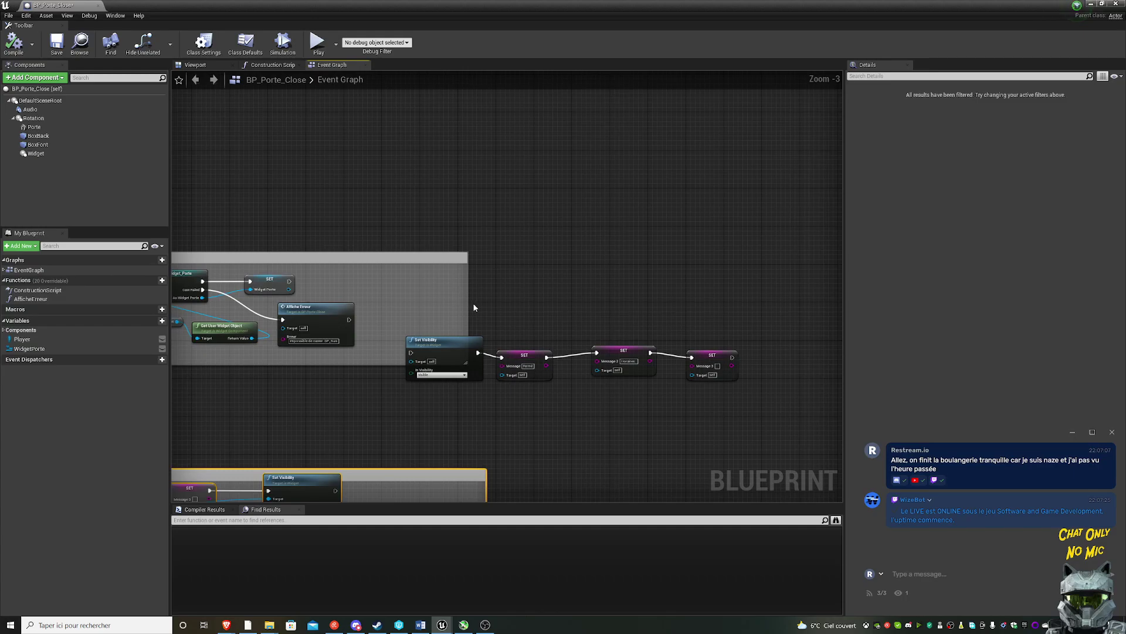
pyautogui.moveTo(474, 303); pyautogui.dragTo(783, 317)
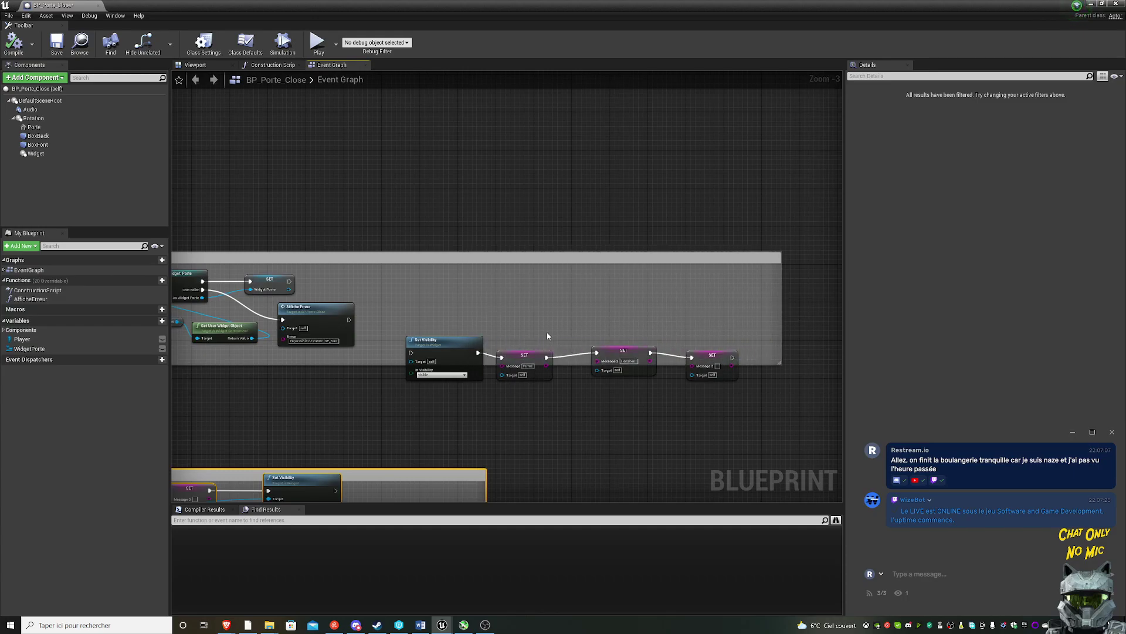
pyautogui.moveTo(438, 381); pyautogui.dragTo(808, 320)
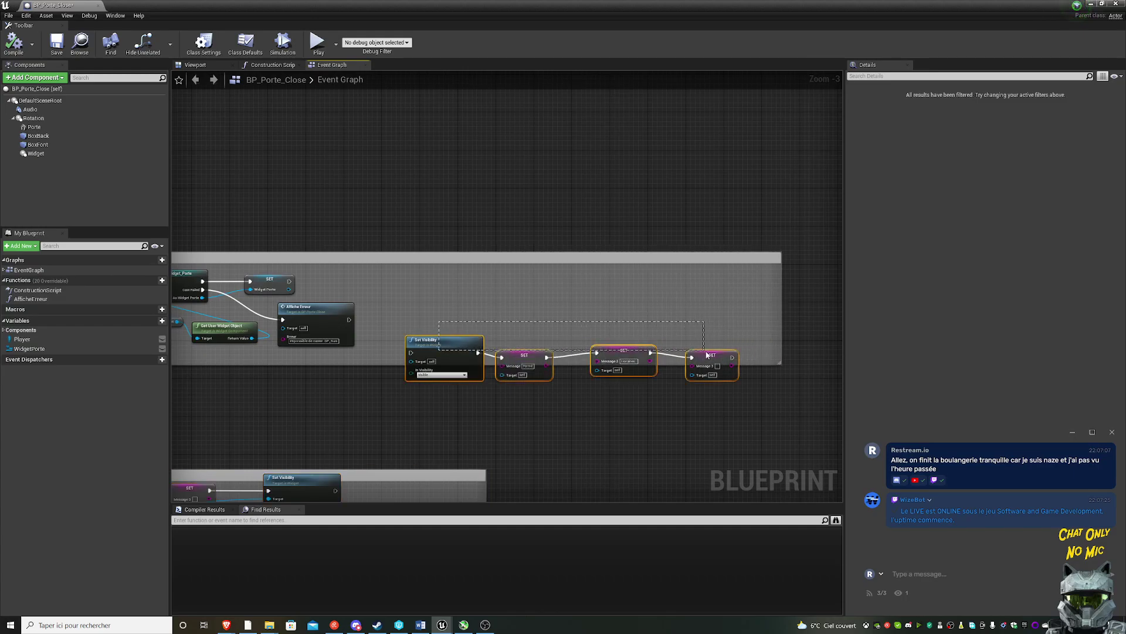
pyautogui.moveTo(449, 335); pyautogui.dragTo(448, 274)
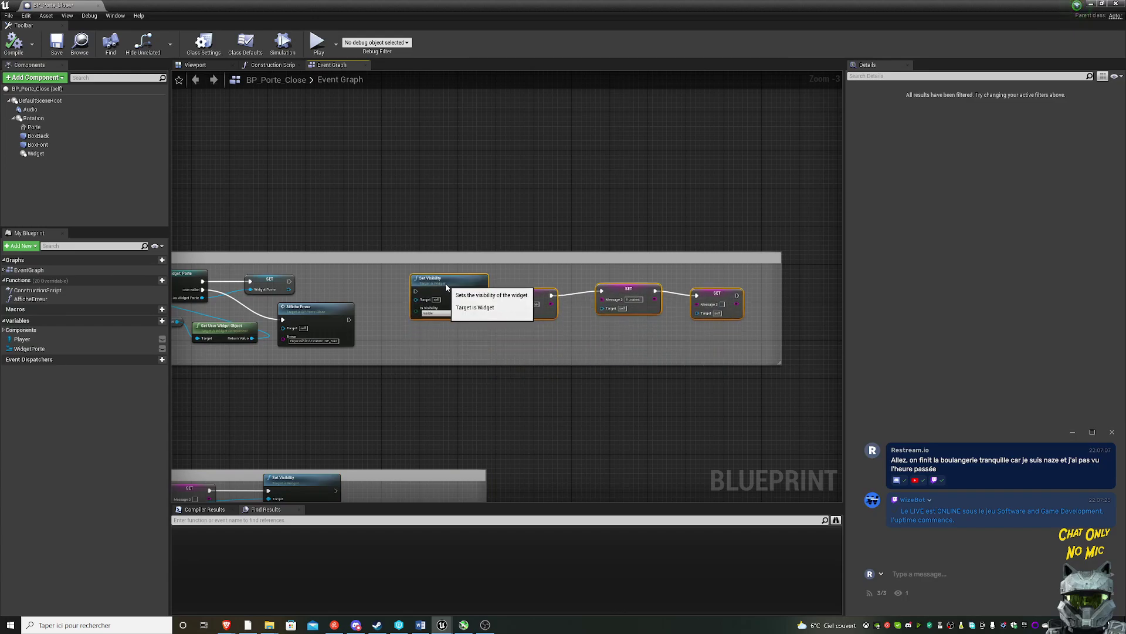
# - Wire the Widget Porte SET into Set Visibility, align the chain, and preview the door
pyautogui.moveTo(289, 281); pyautogui.dragTo(416, 291)
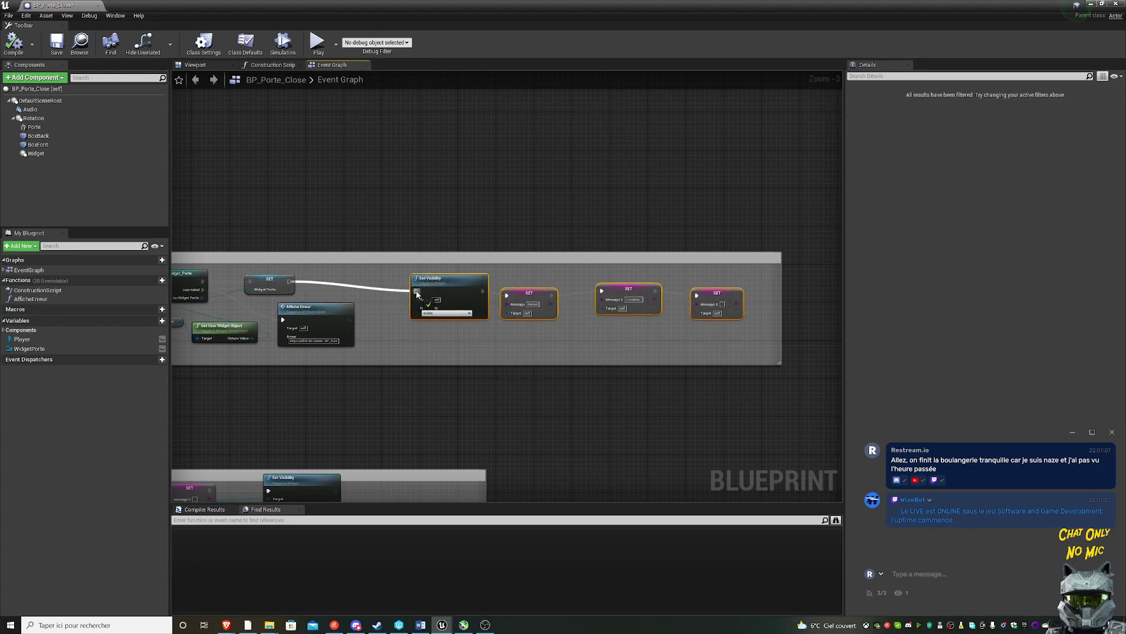
pyautogui.moveTo(533, 329); pyautogui.dragTo(523, 319, button='right')
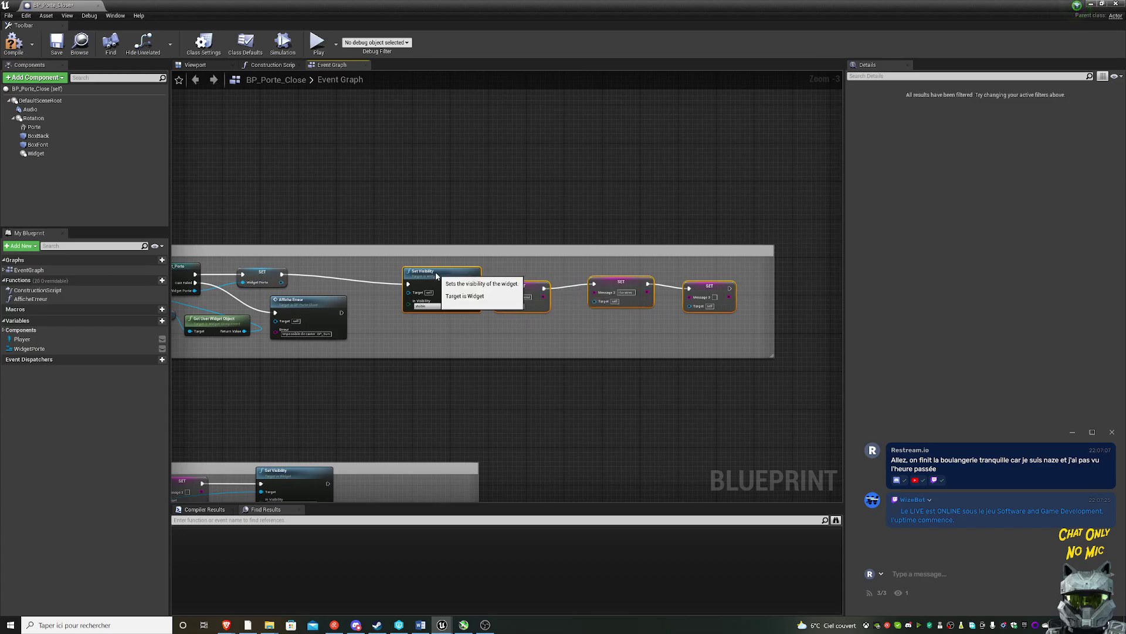
pyautogui.moveTo(445, 265); pyautogui.dragTo(436, 267)
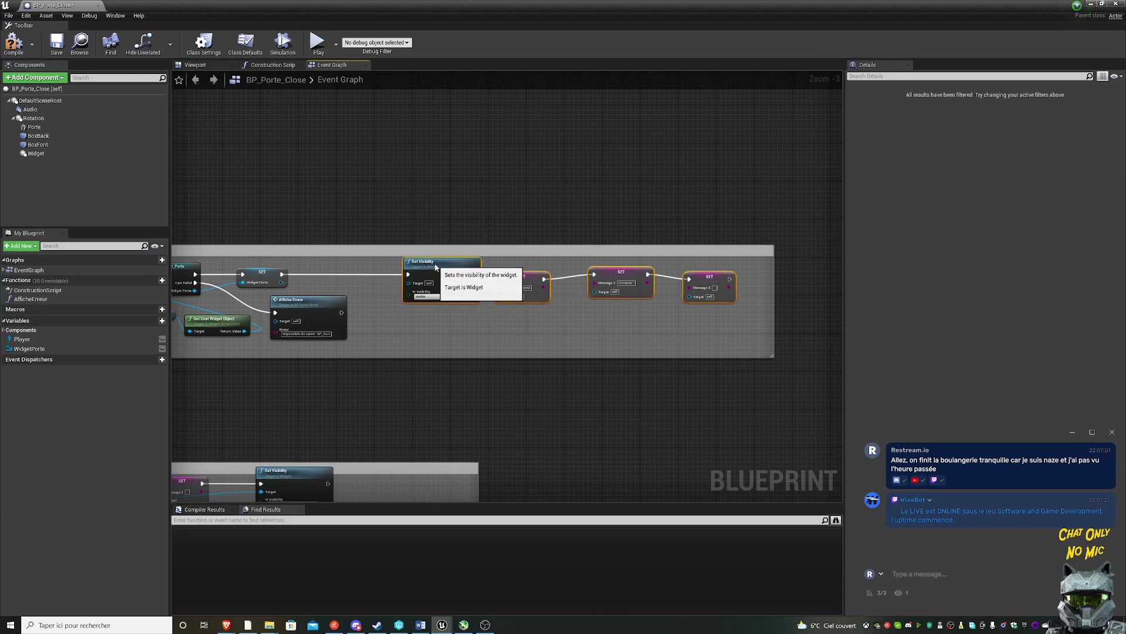
pyautogui.click(515, 314)
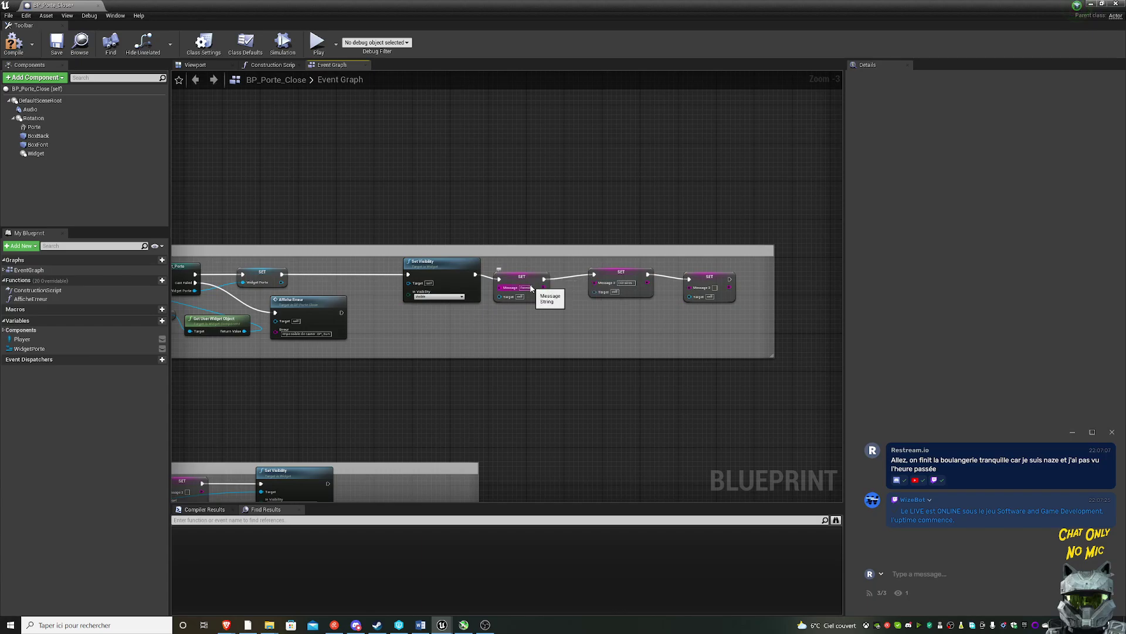
pyautogui.moveTo(531, 288); pyautogui.dragTo(536, 283)
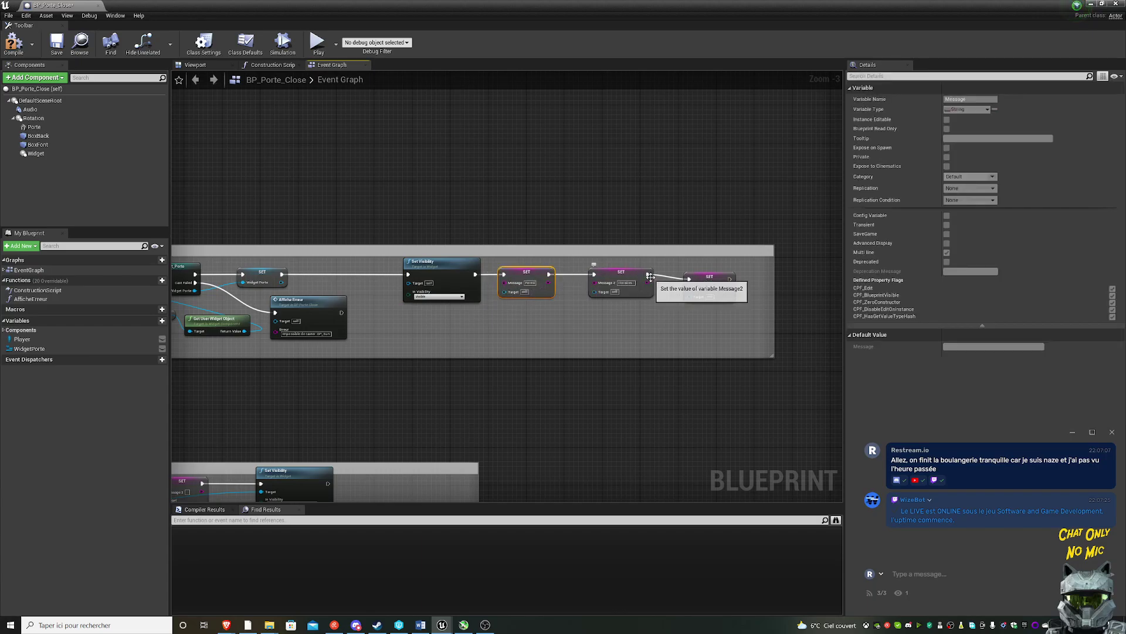
pyautogui.click(703, 277)
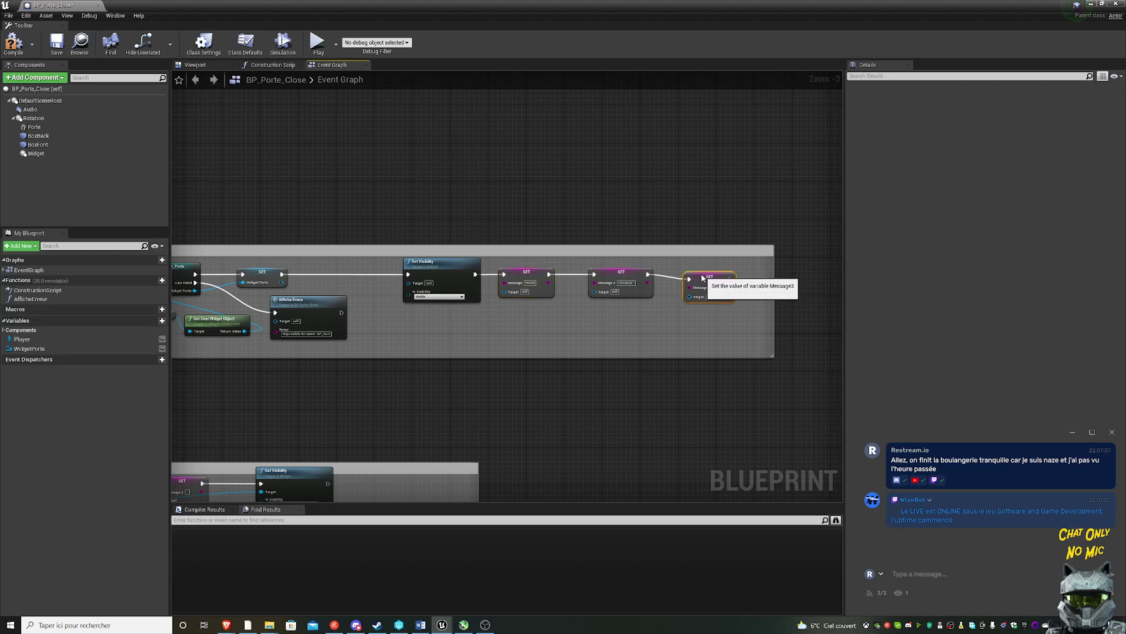
pyautogui.click(632, 306)
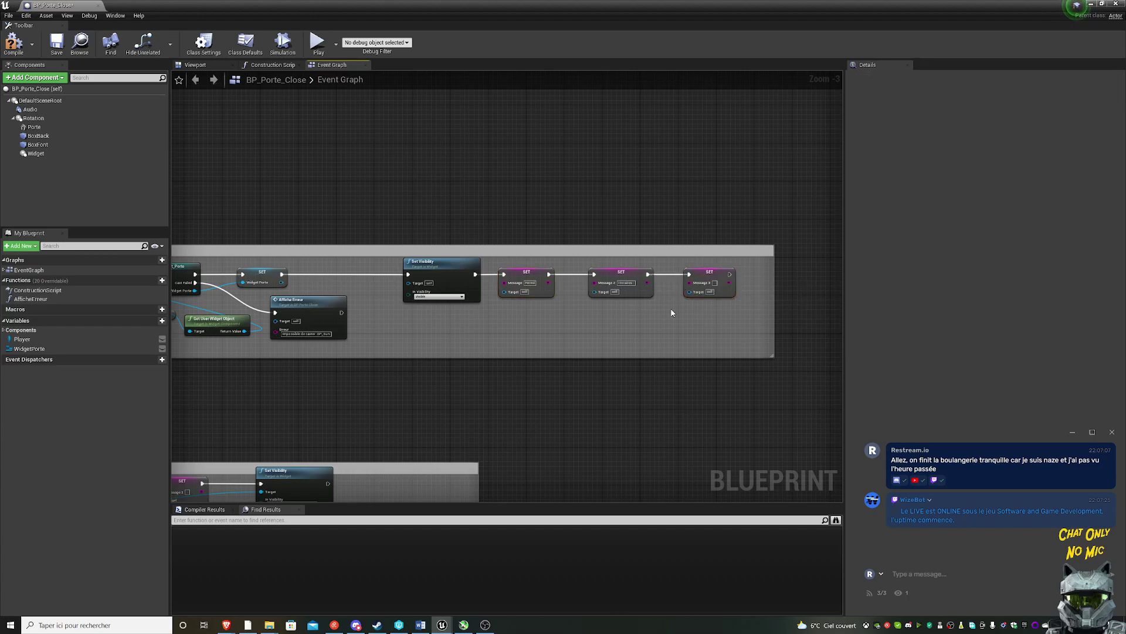
pyautogui.click(634, 284)
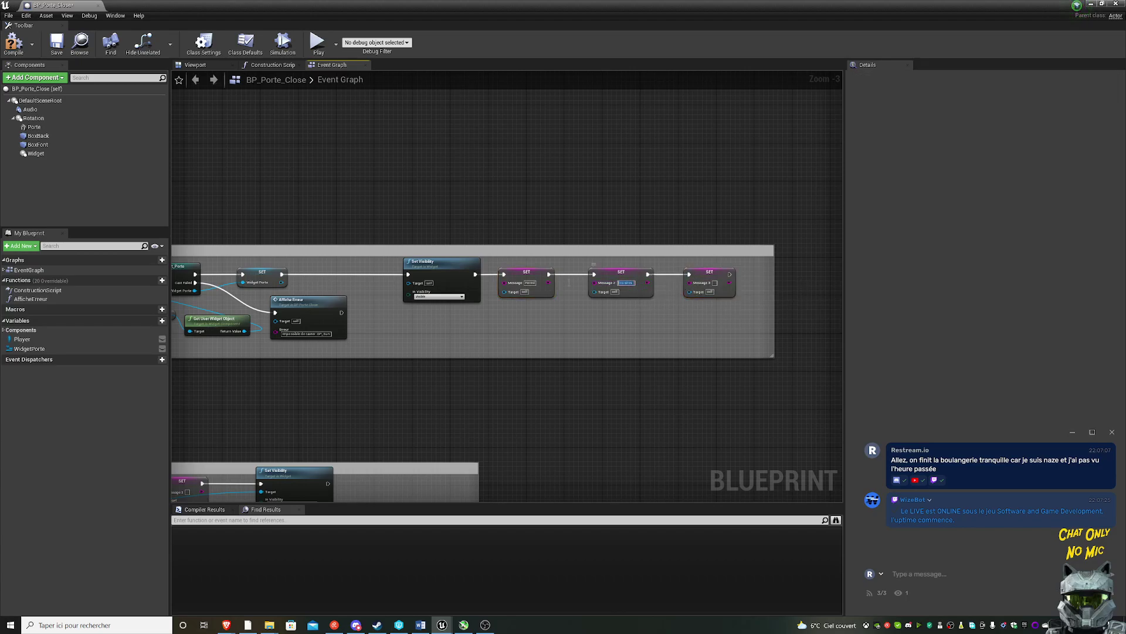
pyautogui.click(195, 66)
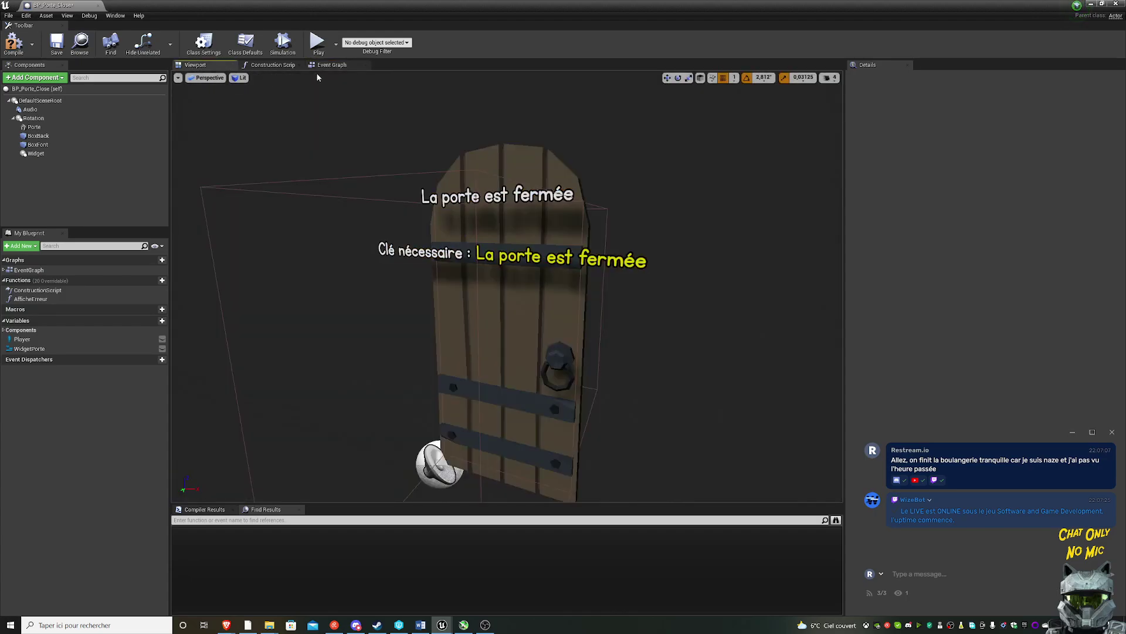
# - Empty the Message 2 default text on the SET node in the Event Graph
pyautogui.click(345, 66)
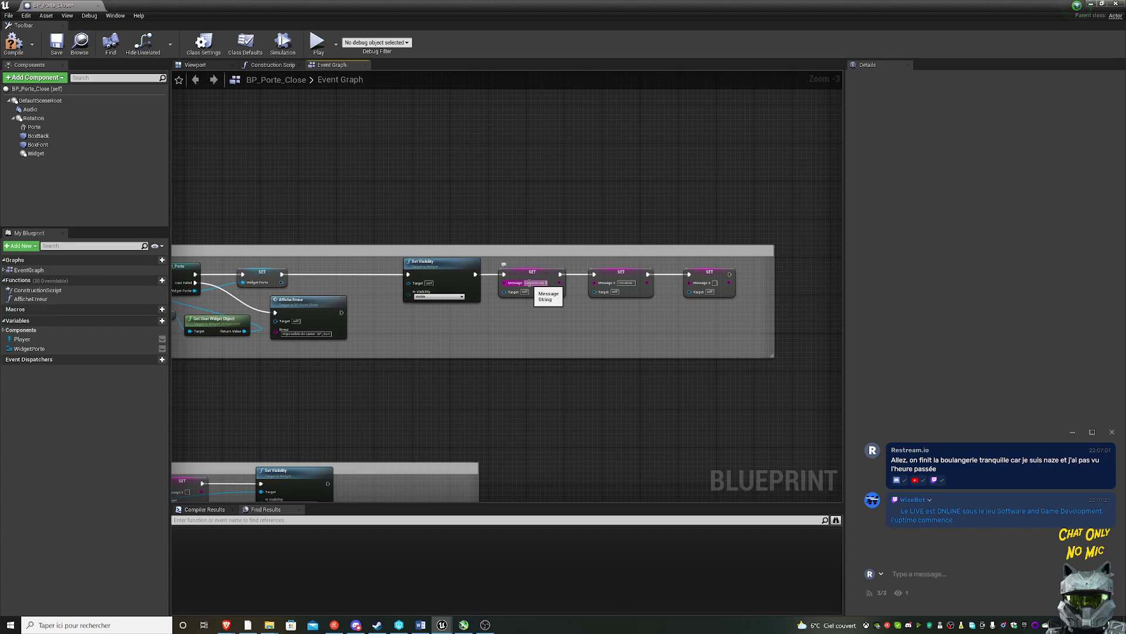
pyautogui.click(528, 283)
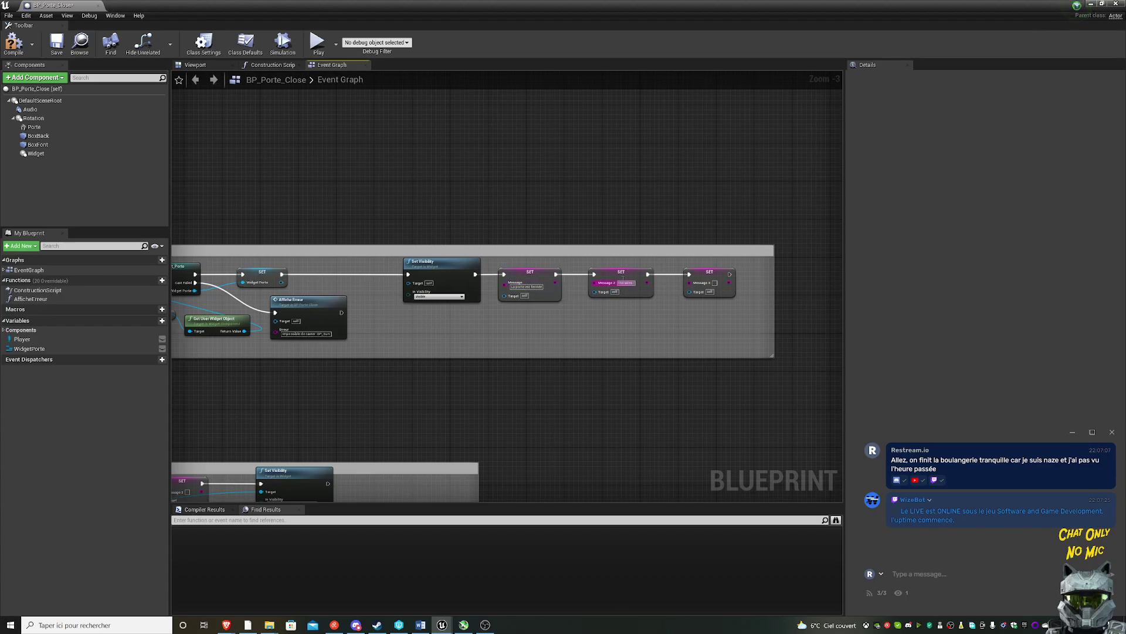
pyautogui.press('BackSpace')
# - Wire a WidgetPorte getter into the Set Visibility and SET Target pins, then recompile
pyautogui.click(22, 44)
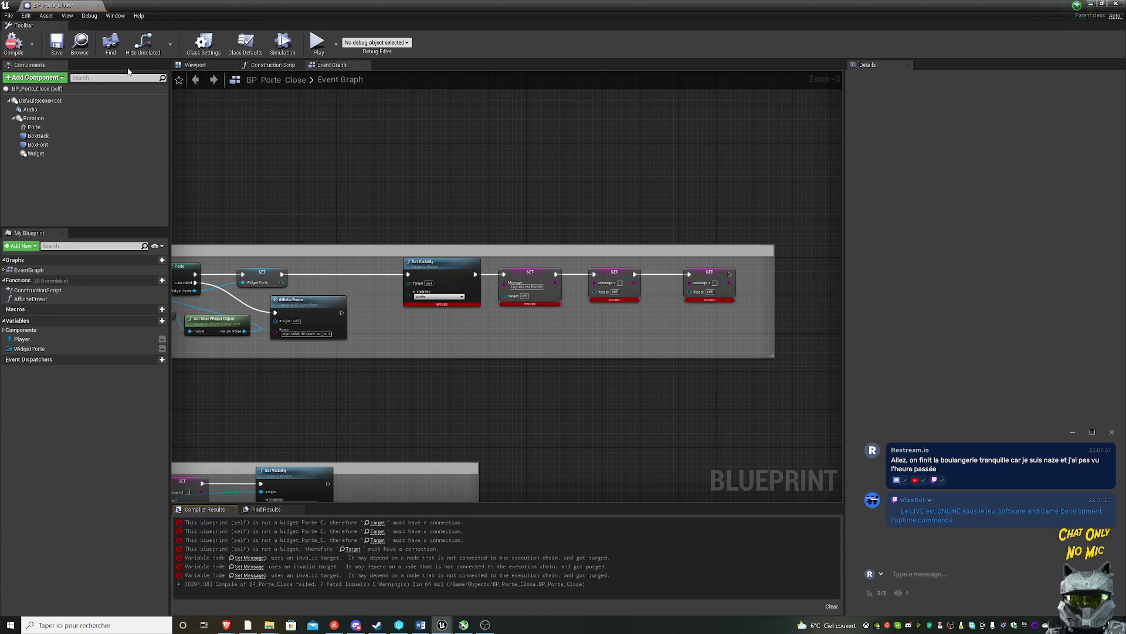
pyautogui.moveTo(352, 201); pyautogui.dragTo(448, 168, button='right')
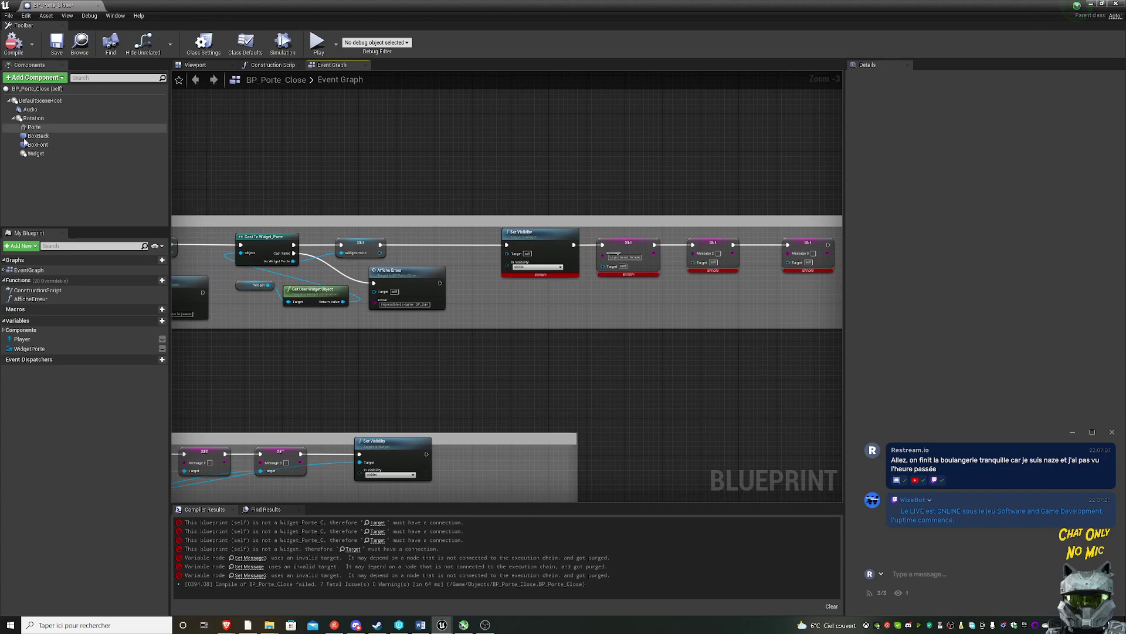
pyautogui.moveTo(51, 154); pyautogui.dragTo(504, 304)
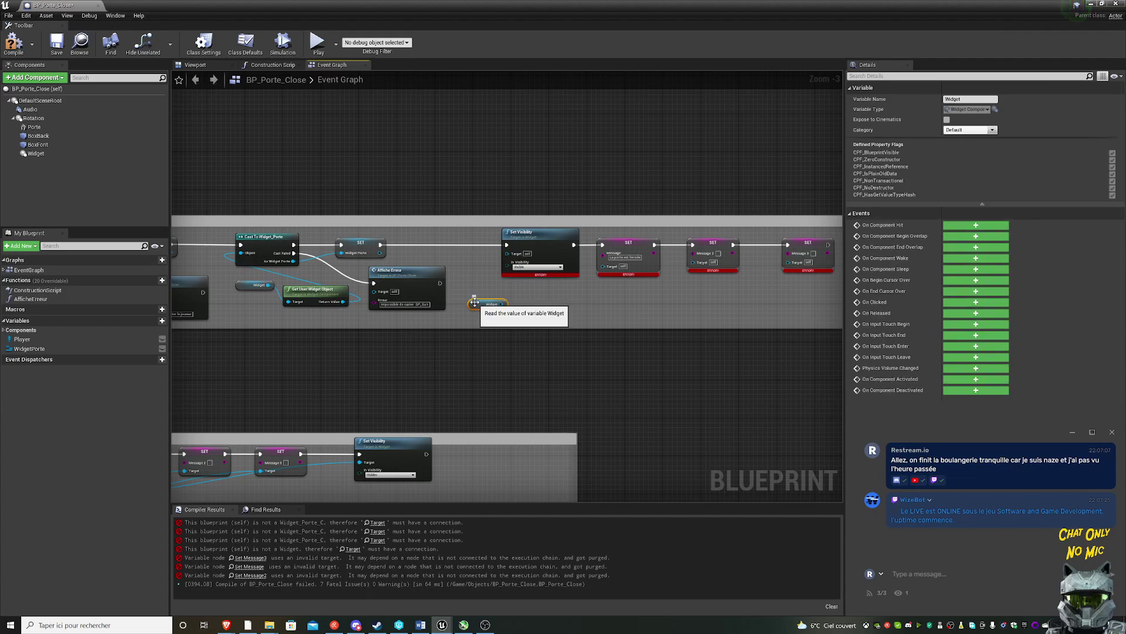
pyautogui.click(88, 348)
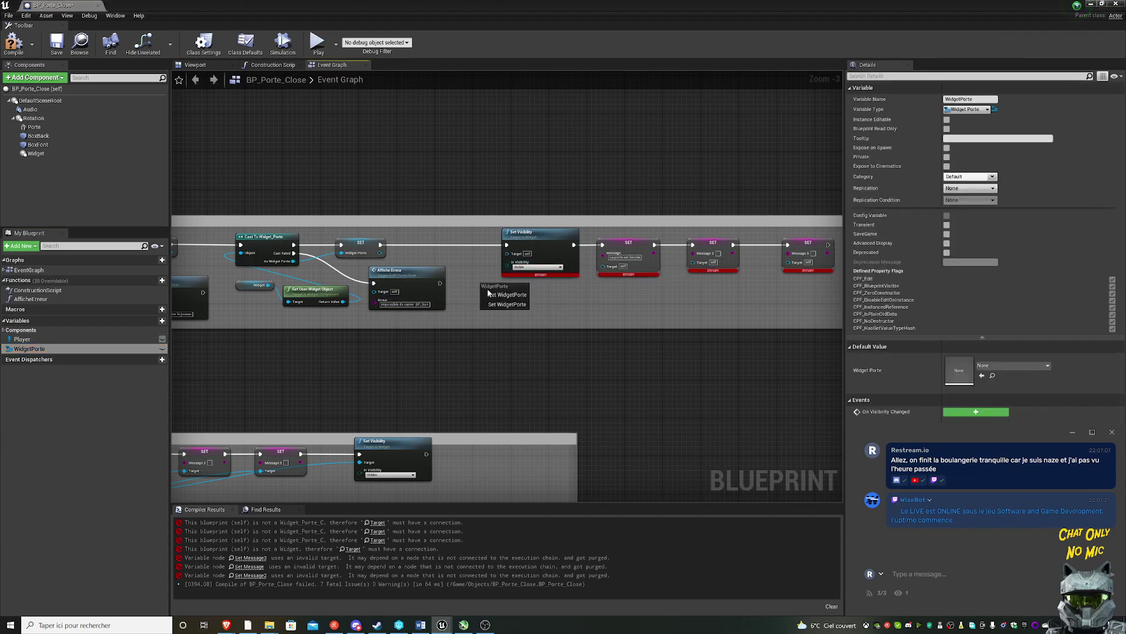
pyautogui.click(516, 293)
pyautogui.moveTo(522, 294)
pyautogui.mouseDown()
pyautogui.moveTo(505, 288)
pyautogui.moveTo(518, 255)
pyautogui.moveTo(509, 275)
pyautogui.moveTo(693, 262)
pyautogui.moveTo(530, 290)
pyautogui.moveTo(789, 262)
pyautogui.mouseUp()
pyautogui.click(5, 53)
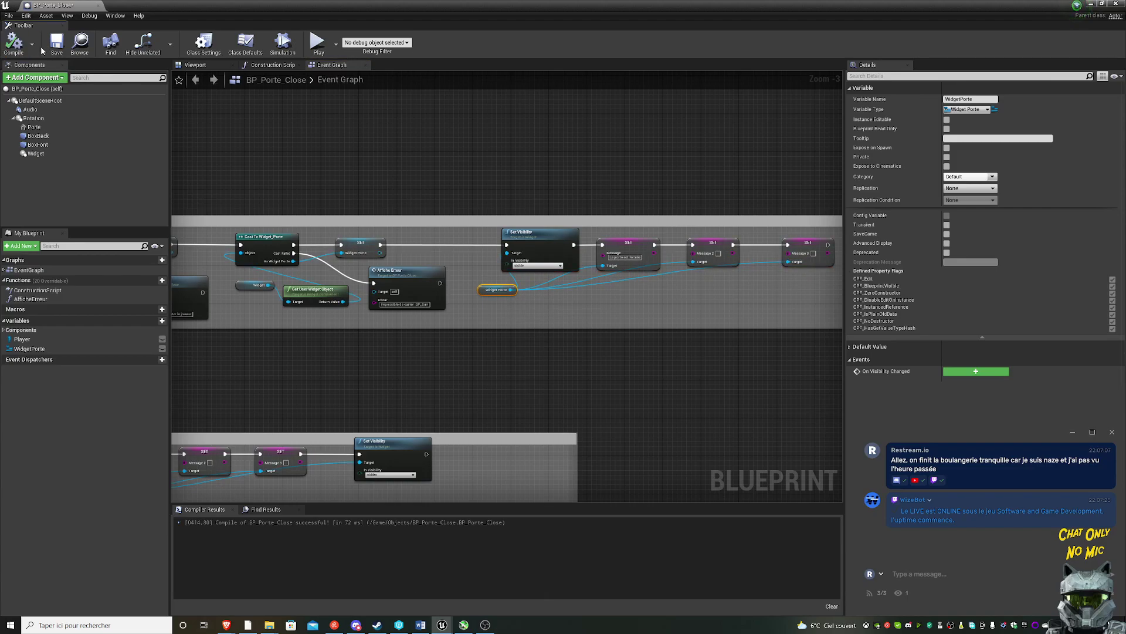
# - Delete the Porte mesh and BoxBack collision components, then recompile the blueprint
pyautogui.click(178, 64)
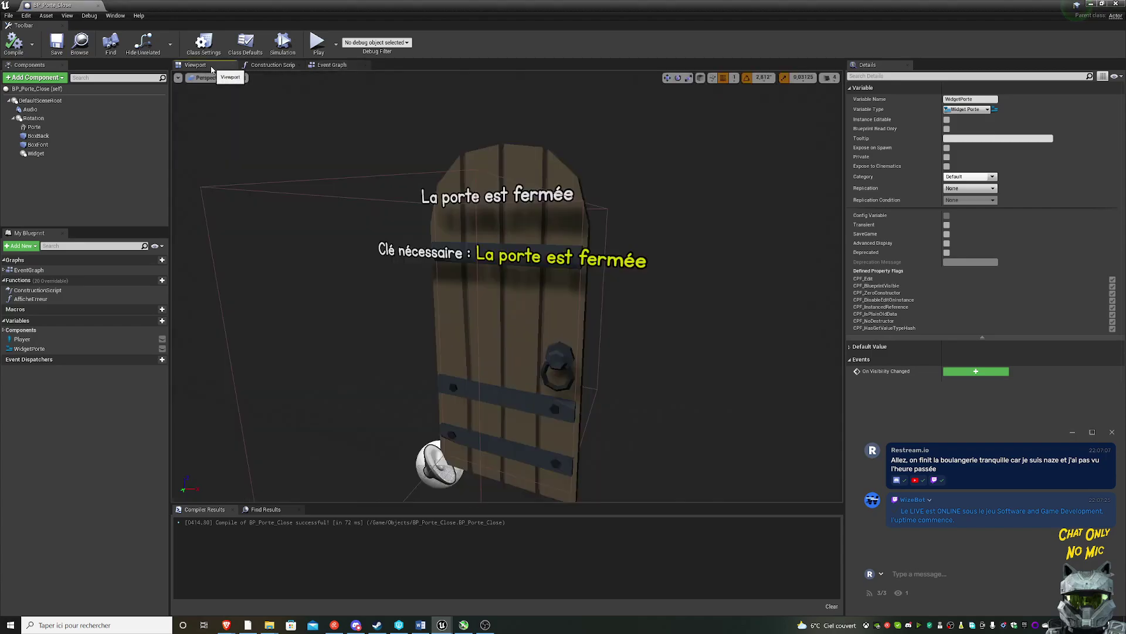
pyautogui.click(510, 287)
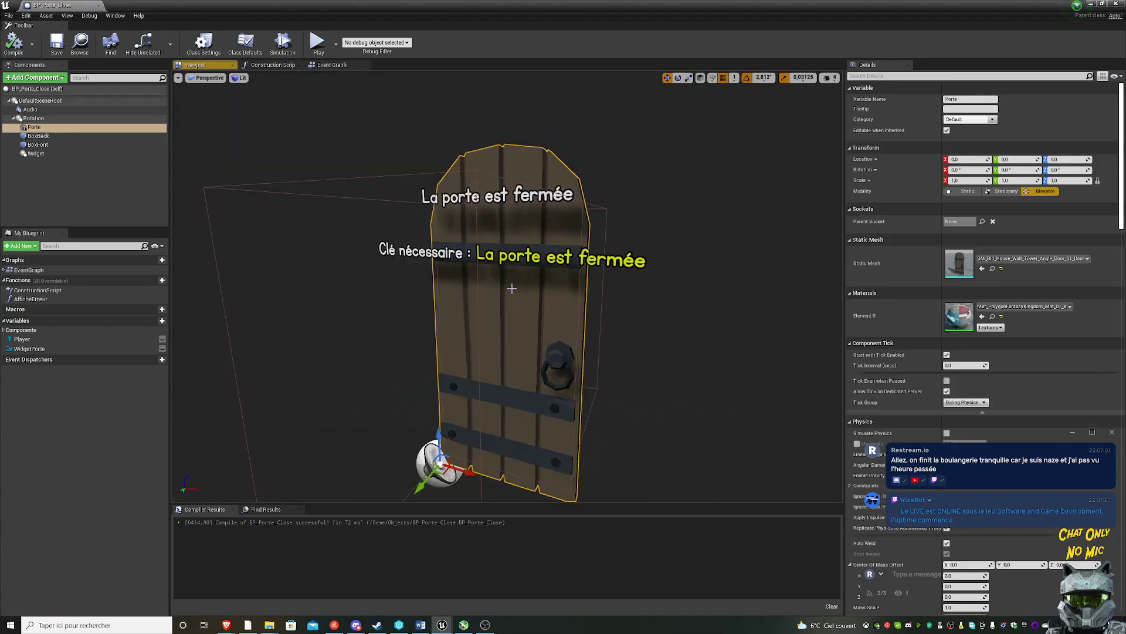
pyautogui.click(35, 128)
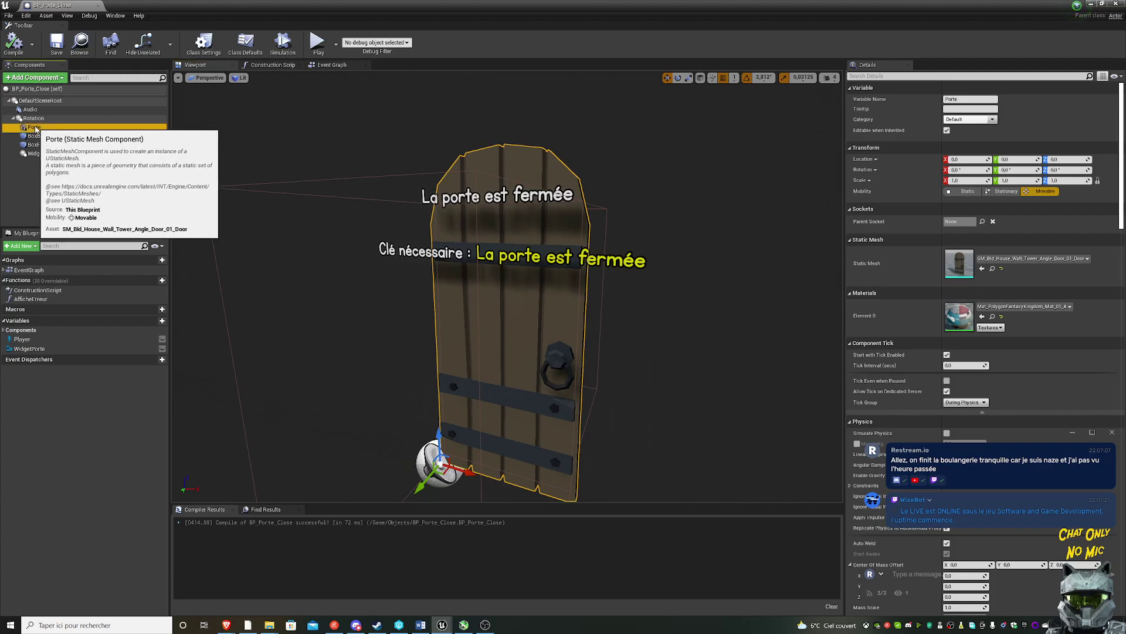
pyautogui.press('Delete')
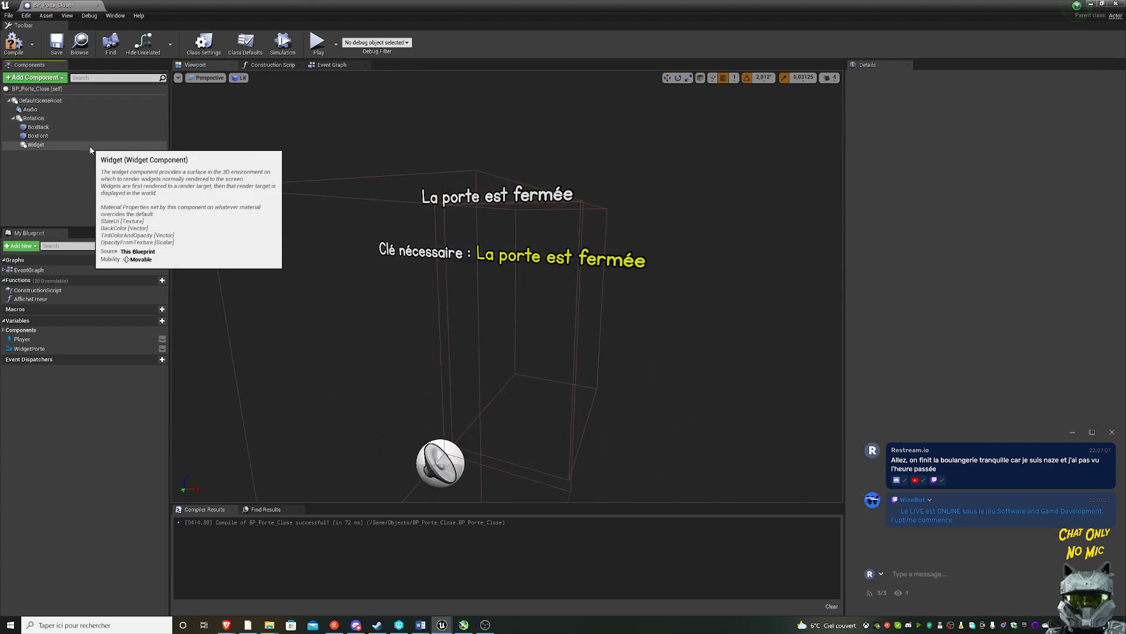
pyautogui.click(66, 130)
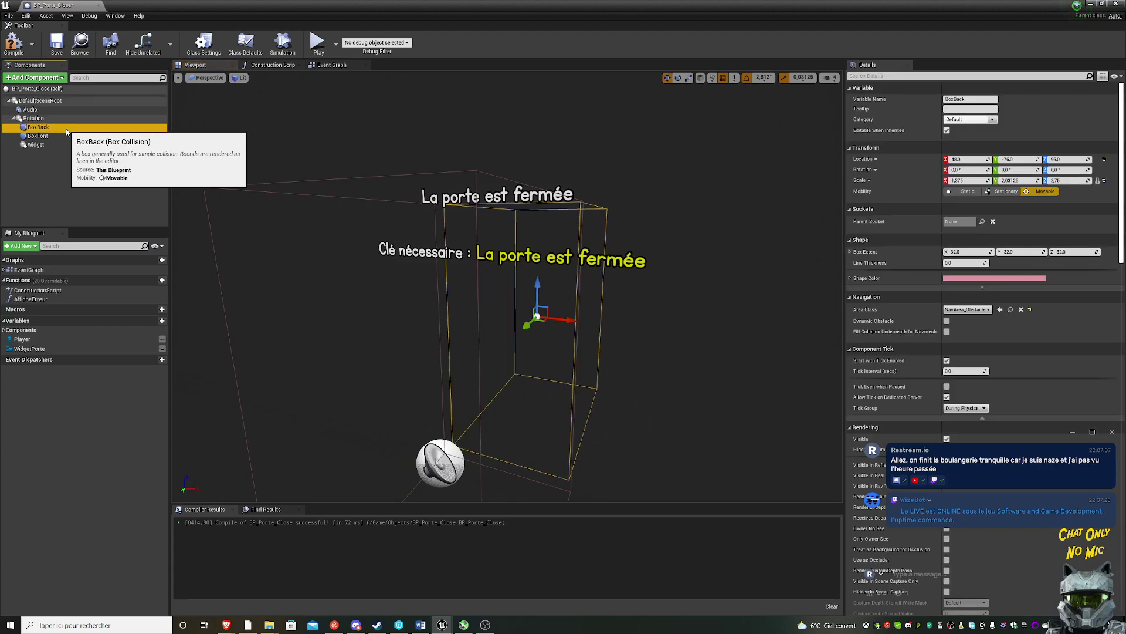
pyautogui.press('Delete')
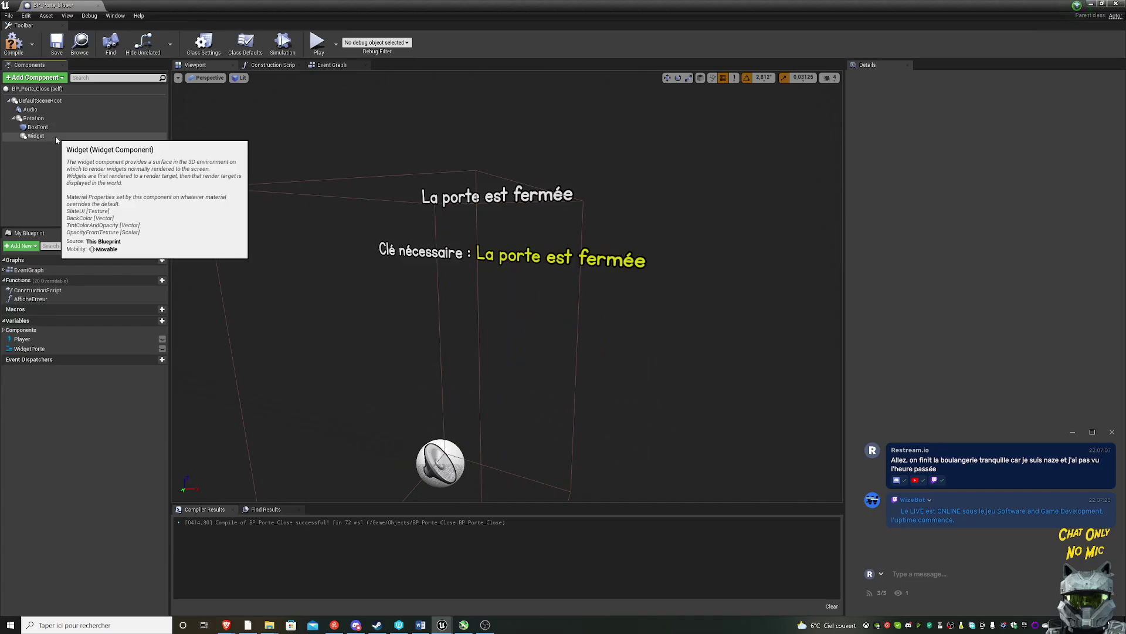
pyautogui.click(36, 135)
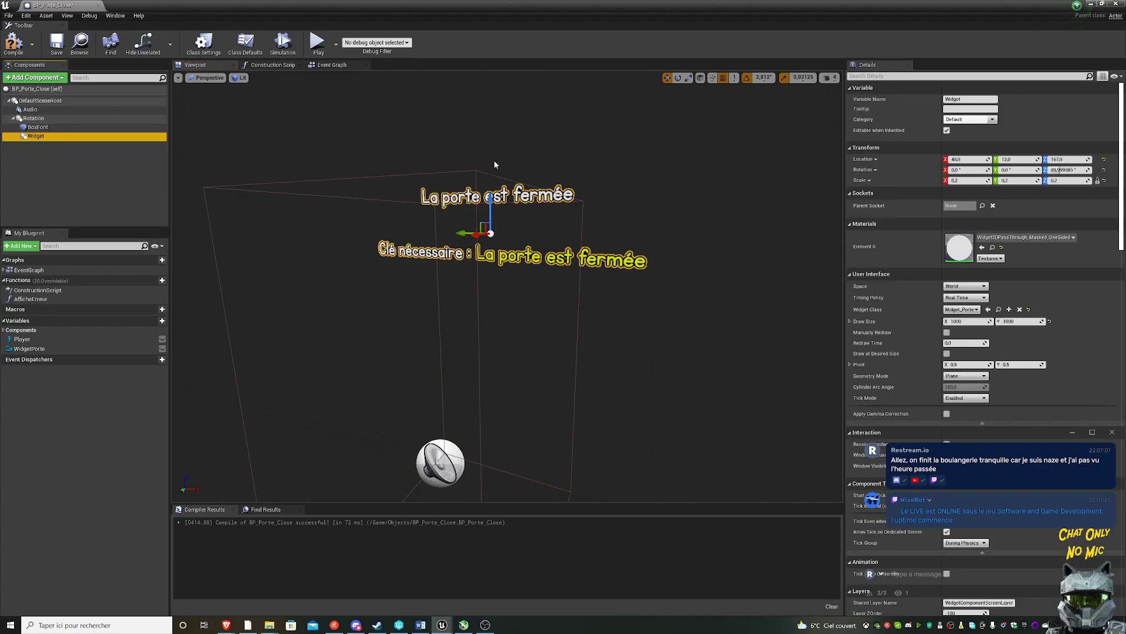
pyautogui.click(13, 43)
pyautogui.click(35, 110)
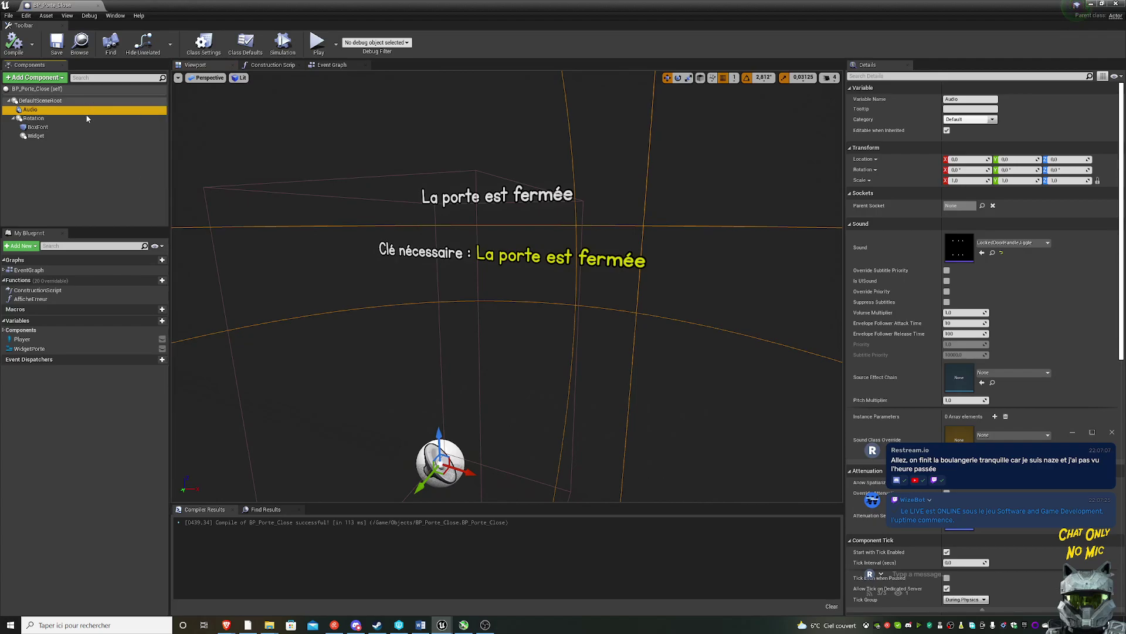
# - Zoom out the blueprint Viewport and restore the editor window to reveal the village level
pyautogui.scroll(-2, 394, 210)
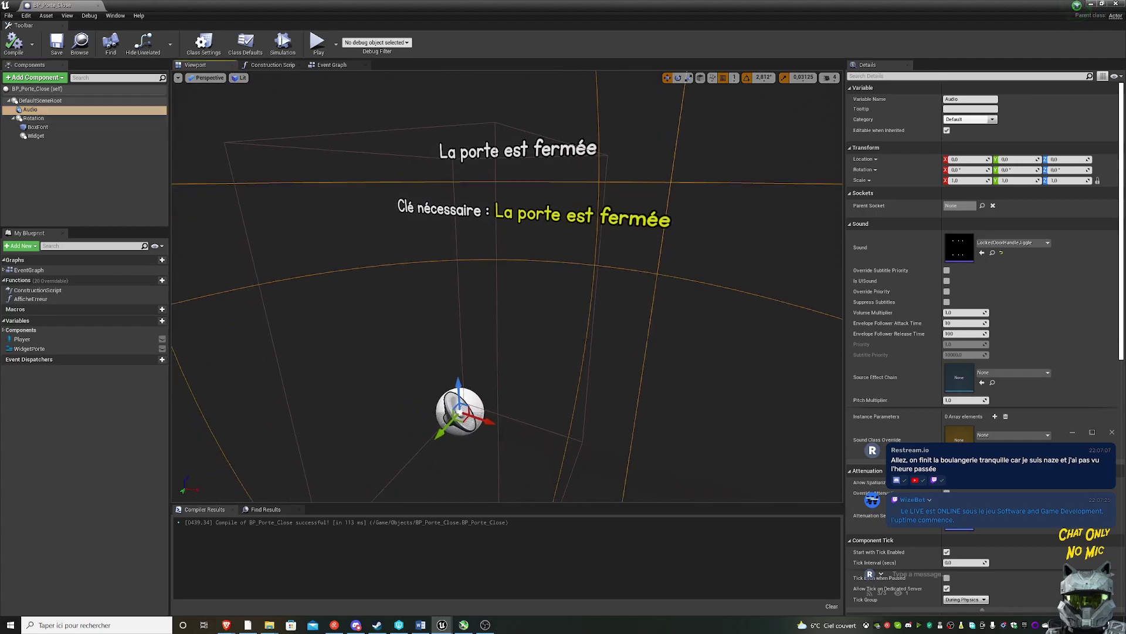
pyautogui.scroll(-3, 439, 225)
pyautogui.scroll(-3, 439, 228)
pyautogui.scroll(-2, 439, 229)
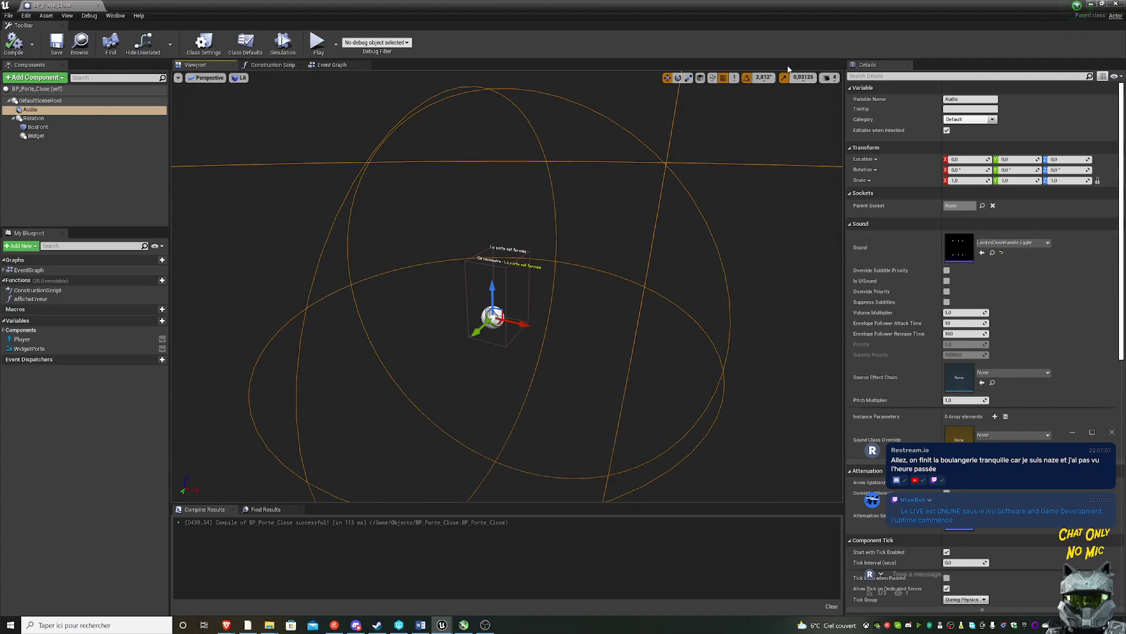
pyautogui.click(1102, 5)
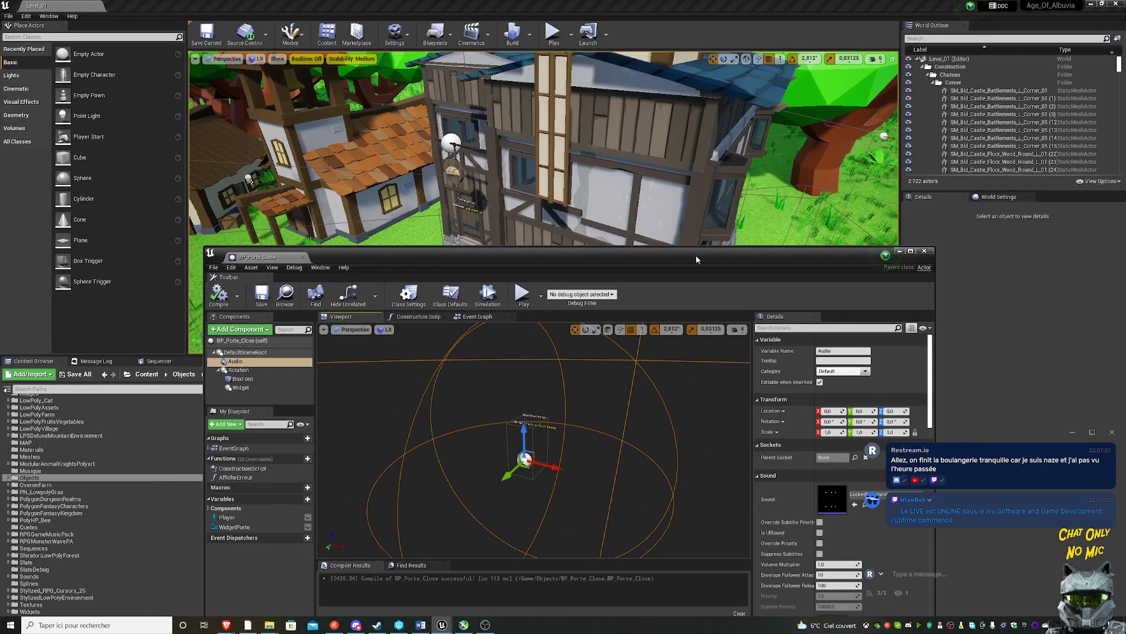
# - Close the blueprint editor and place a BP_Porte_Close actor beside the house at about 123.75° yaw
pyautogui.click(260, 298)
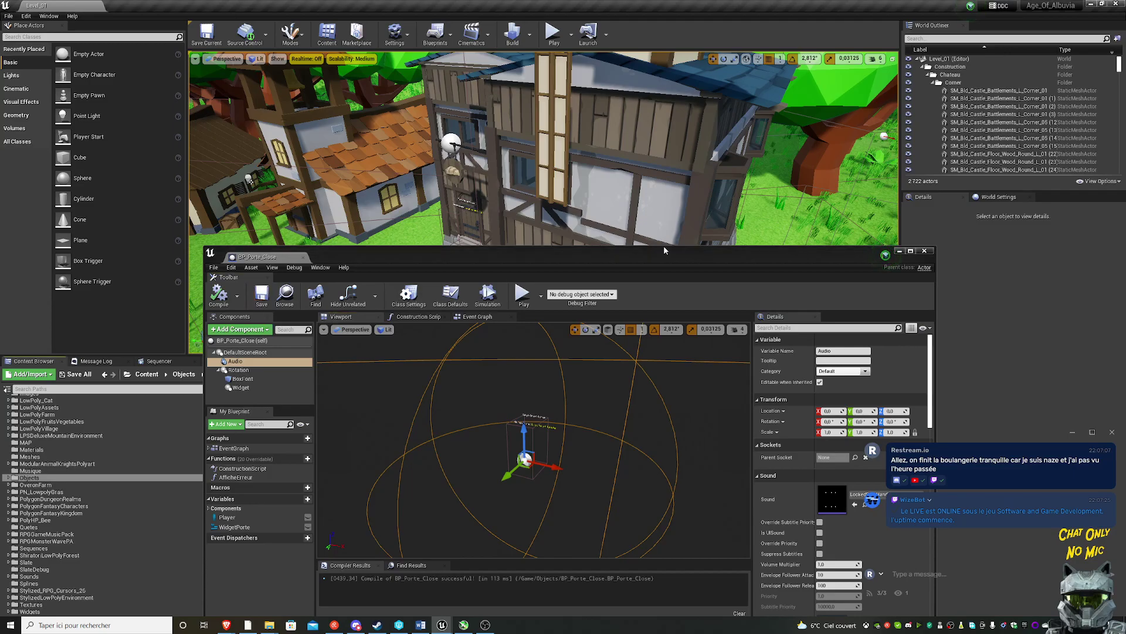
pyautogui.click(899, 250)
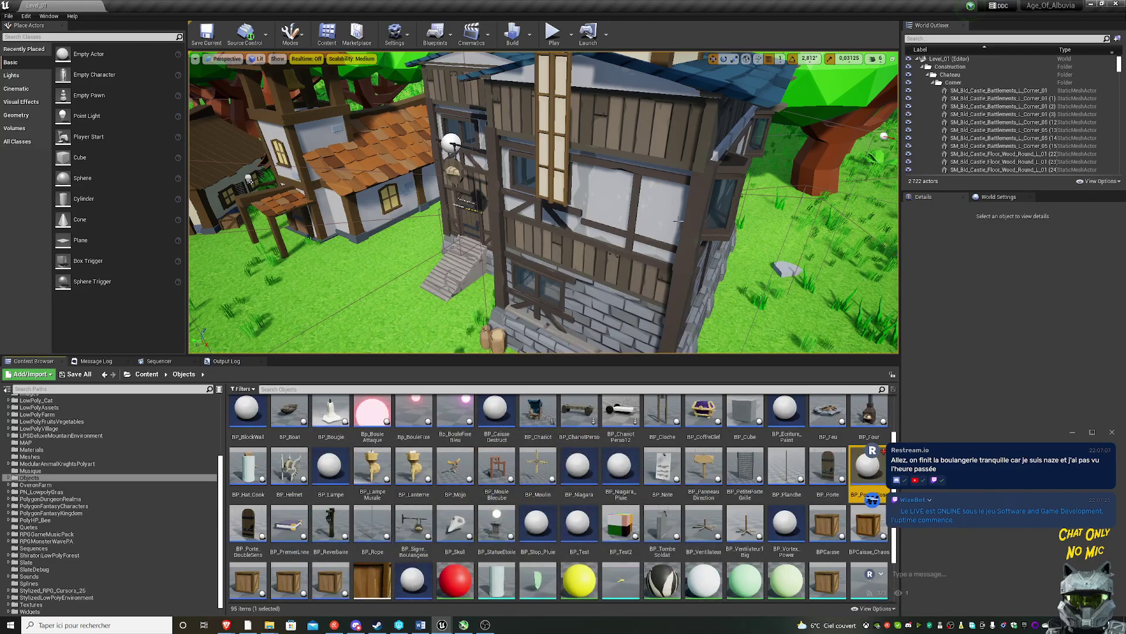
pyautogui.moveTo(679, 221); pyautogui.dragTo(678, 221, button='right')
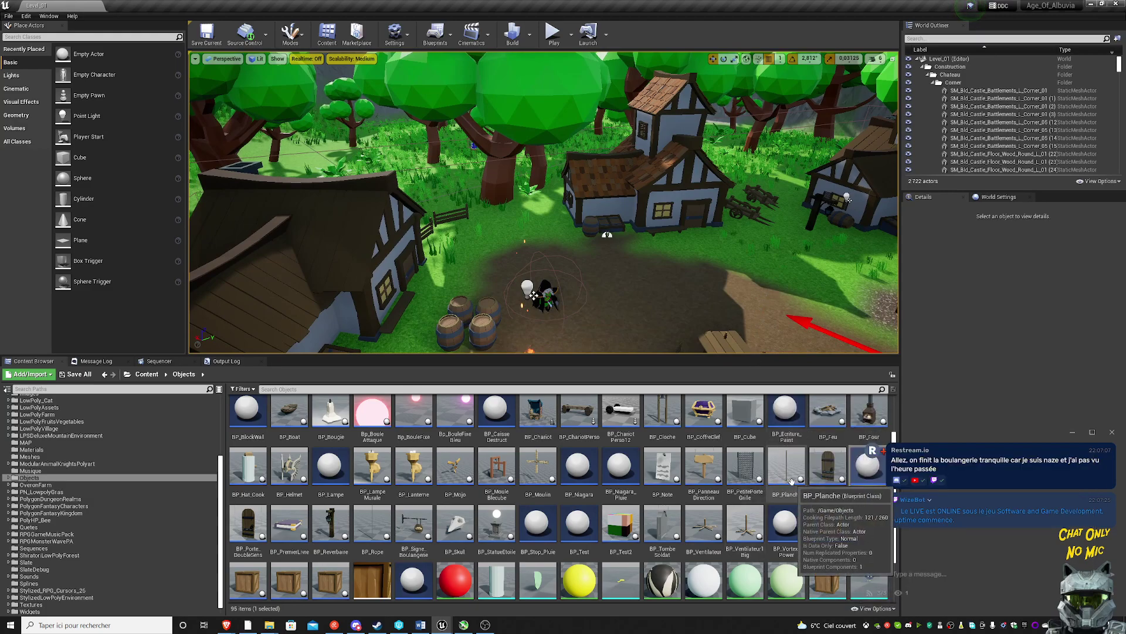
pyautogui.moveTo(861, 481)
pyautogui.mouseDown()
pyautogui.moveTo(667, 234)
pyautogui.moveTo(763, 276)
pyautogui.moveTo(735, 283)
pyautogui.mouseUp()
# - Move the BP_Porte_Close trigger along Y and left across the grass toward the house
pyautogui.press('w')
pyautogui.moveTo(725, 271); pyautogui.dragTo(723, 303, button='right')
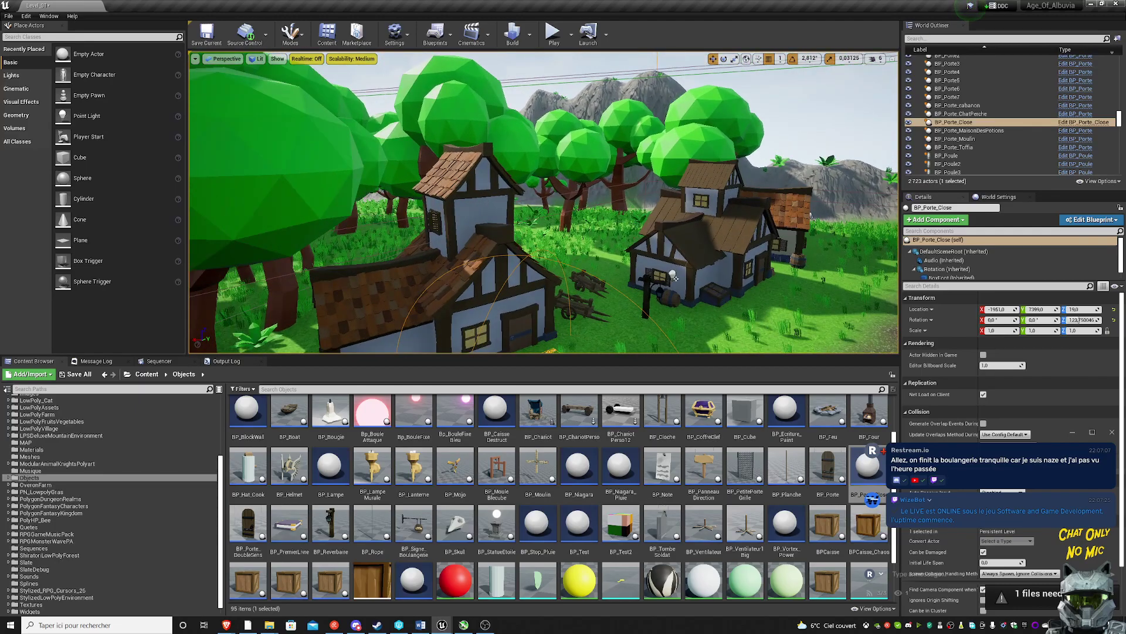
pyautogui.press('f')
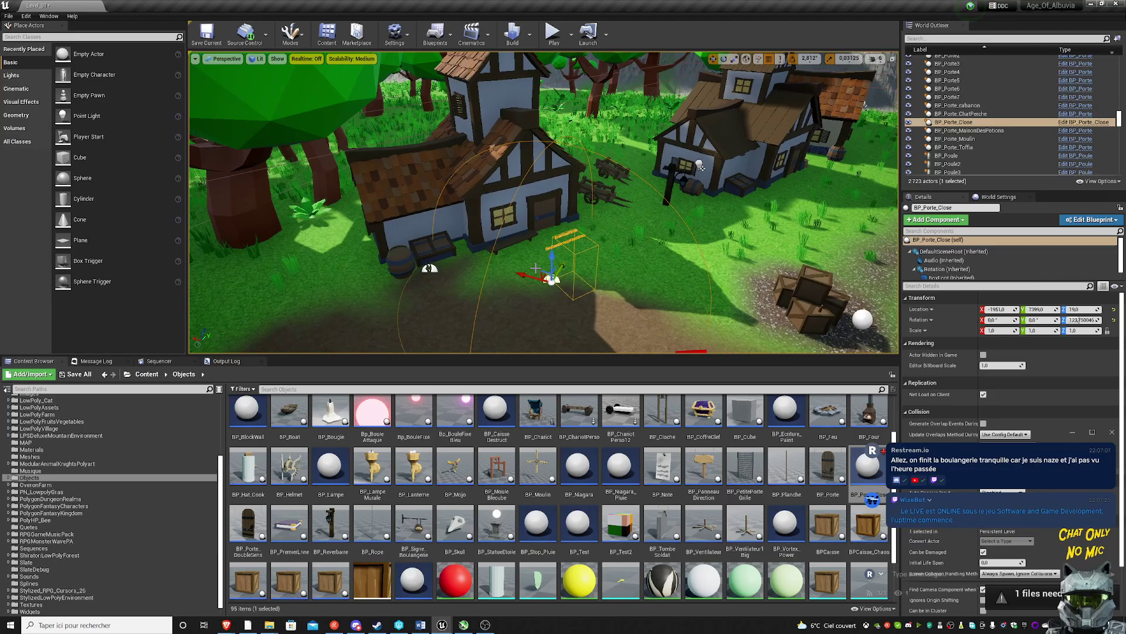
pyautogui.moveTo(535, 268)
pyautogui.mouseDown(button='right')
pyautogui.moveTo(549, 259)
pyautogui.moveTo(554, 281)
pyautogui.mouseUp(button='right')
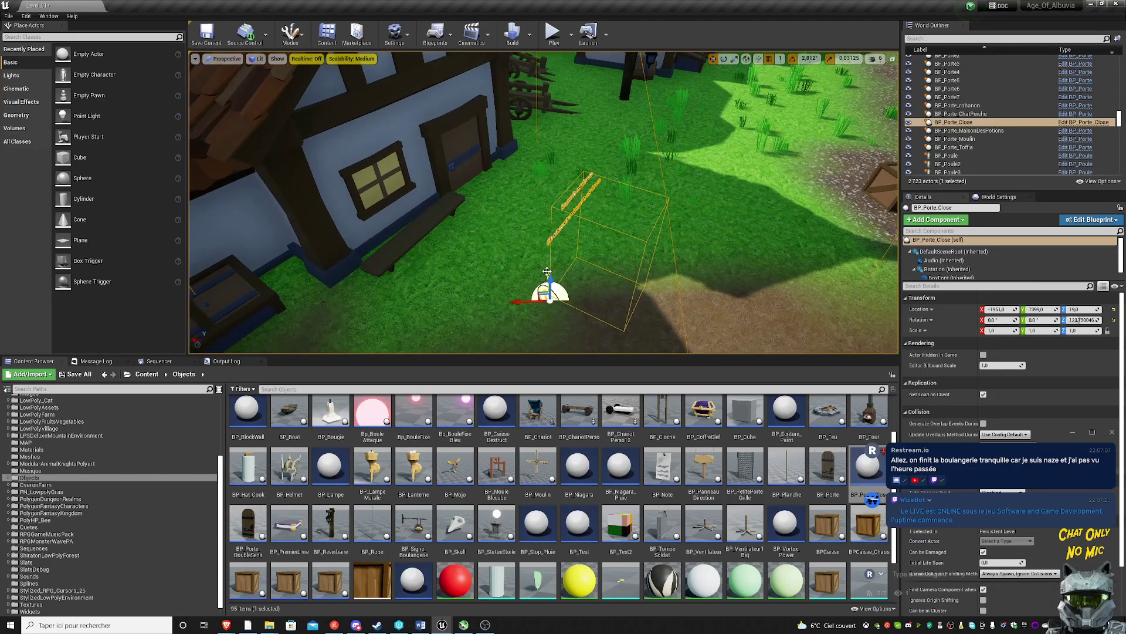
pyautogui.moveTo(546, 271); pyautogui.dragTo(542, 199)
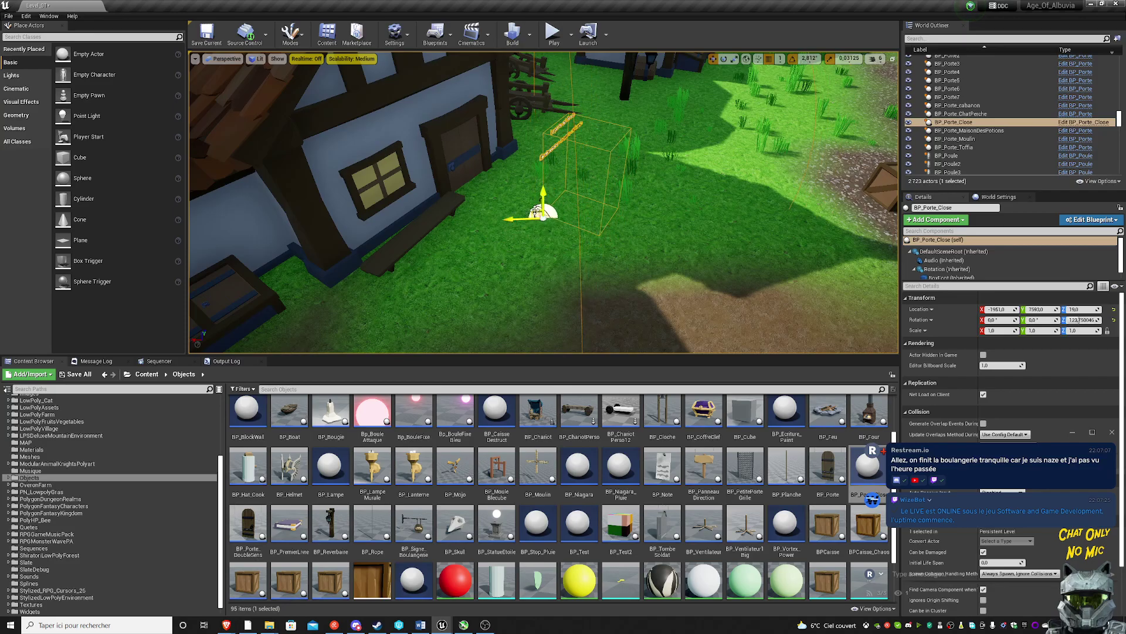
pyautogui.moveTo(536, 212); pyautogui.dragTo(511, 247, button='right')
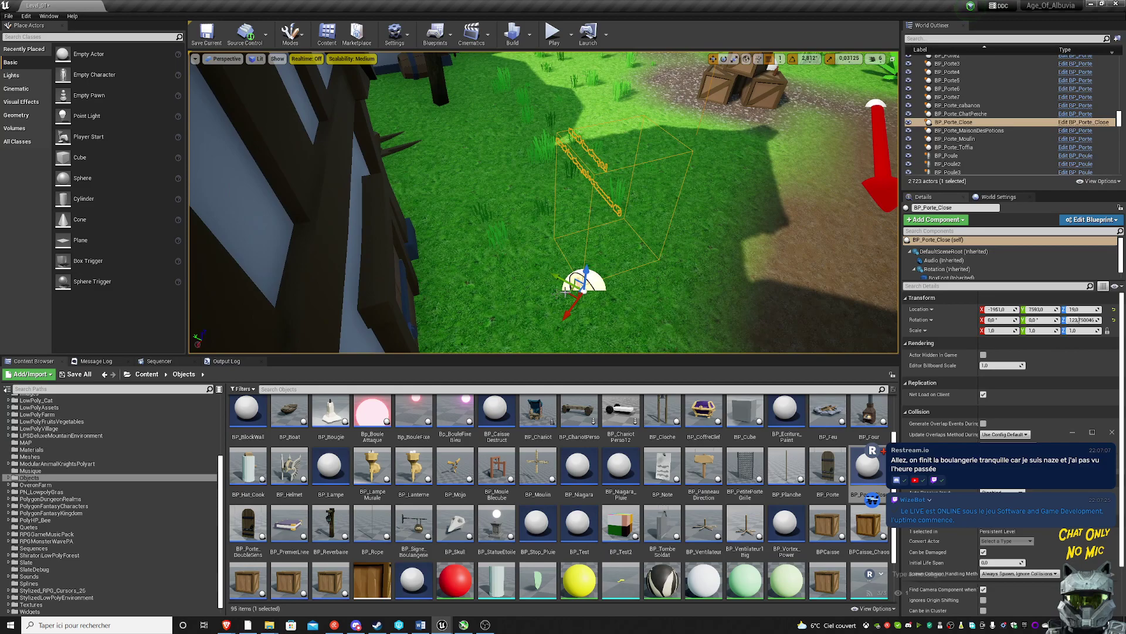
pyautogui.moveTo(568, 292)
pyautogui.mouseDown()
pyautogui.moveTo(451, 294)
pyautogui.moveTo(539, 322)
pyautogui.mouseUp()
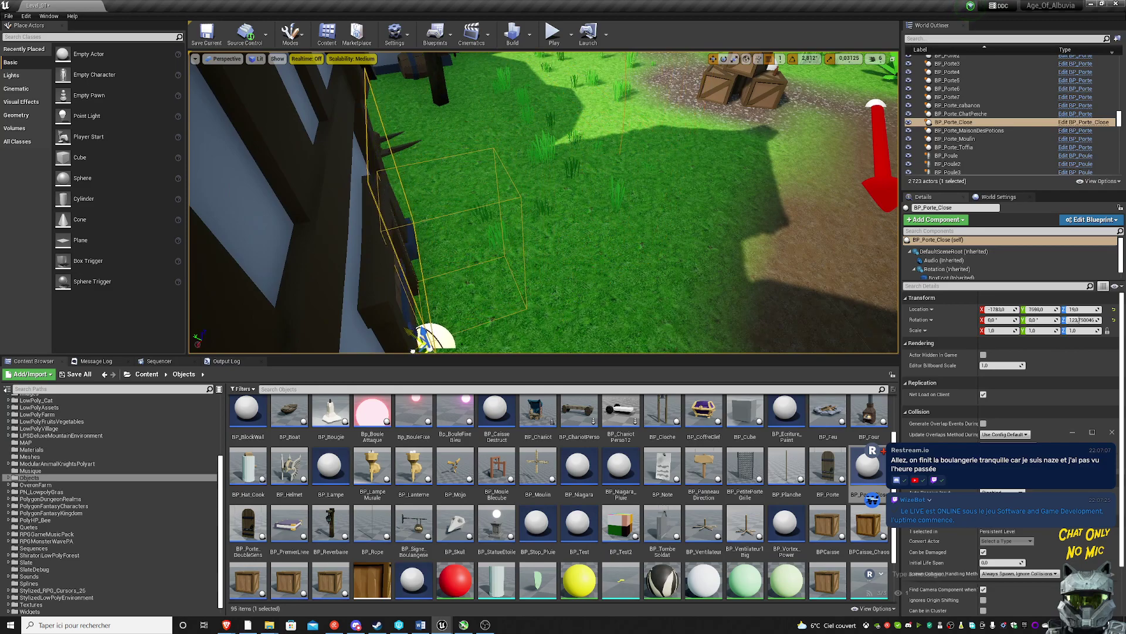
pyautogui.moveTo(539, 322); pyautogui.dragTo(537, 293, button='right')
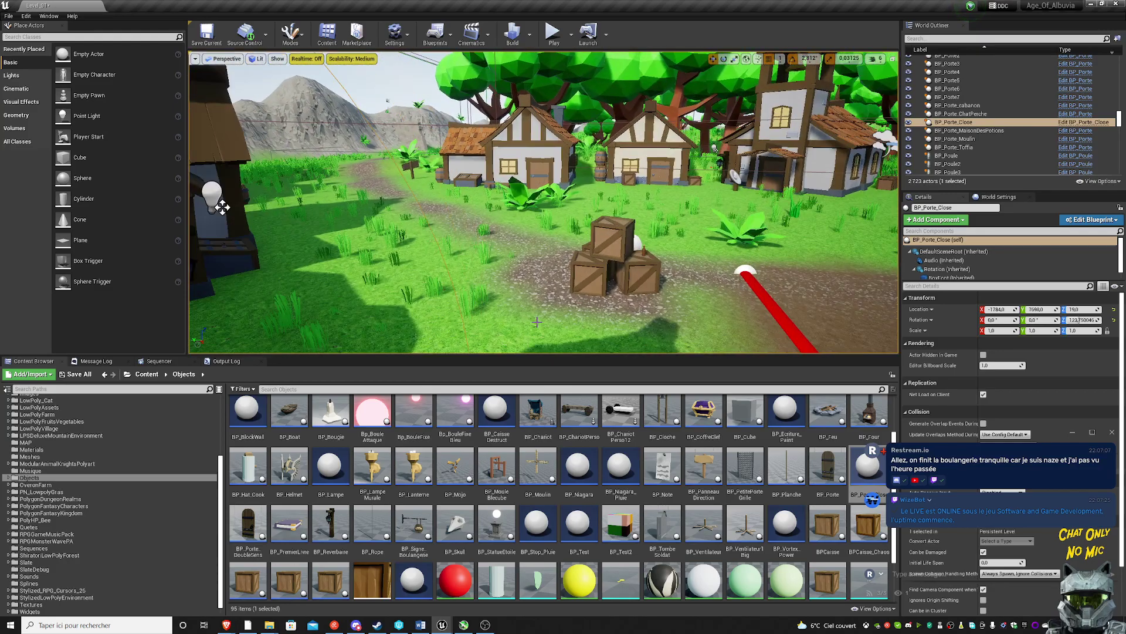
# - Lower the door trigger to the ground and fine-tune its X position in the doorway
pyautogui.press('f')
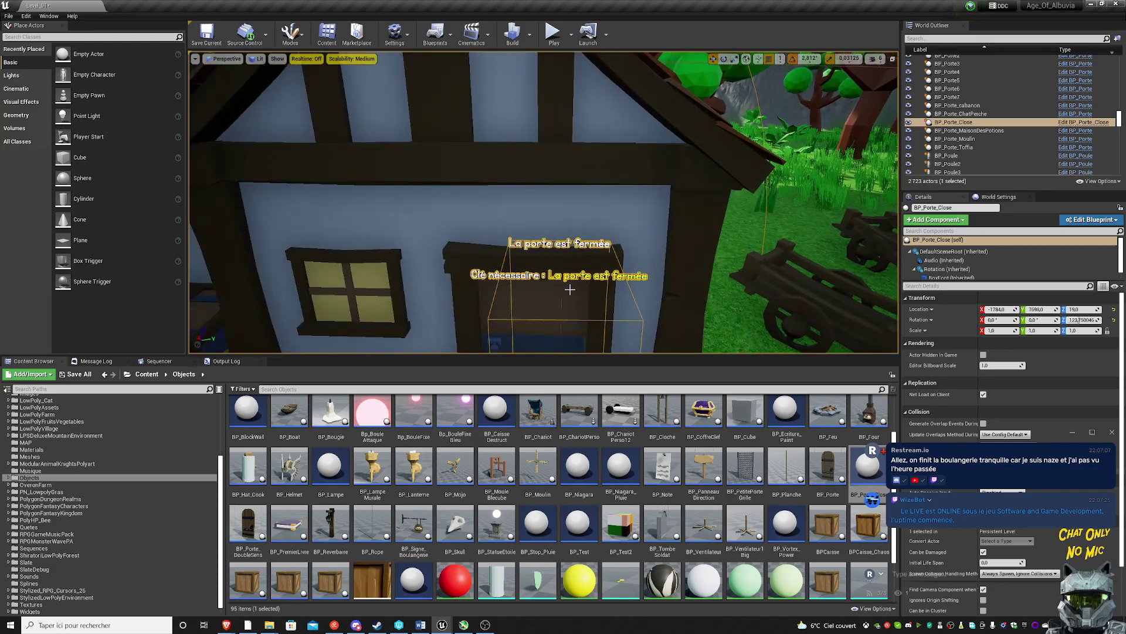
pyautogui.moveTo(570, 289); pyautogui.dragTo(568, 311, button='right')
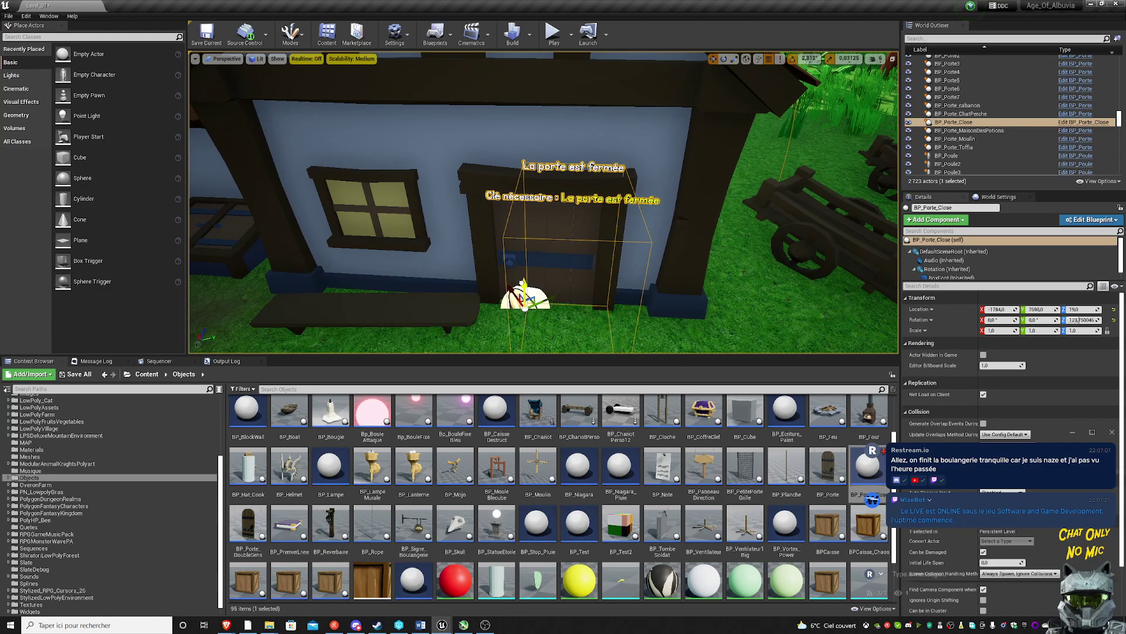
pyautogui.moveTo(524, 289); pyautogui.dragTo(520, 311)
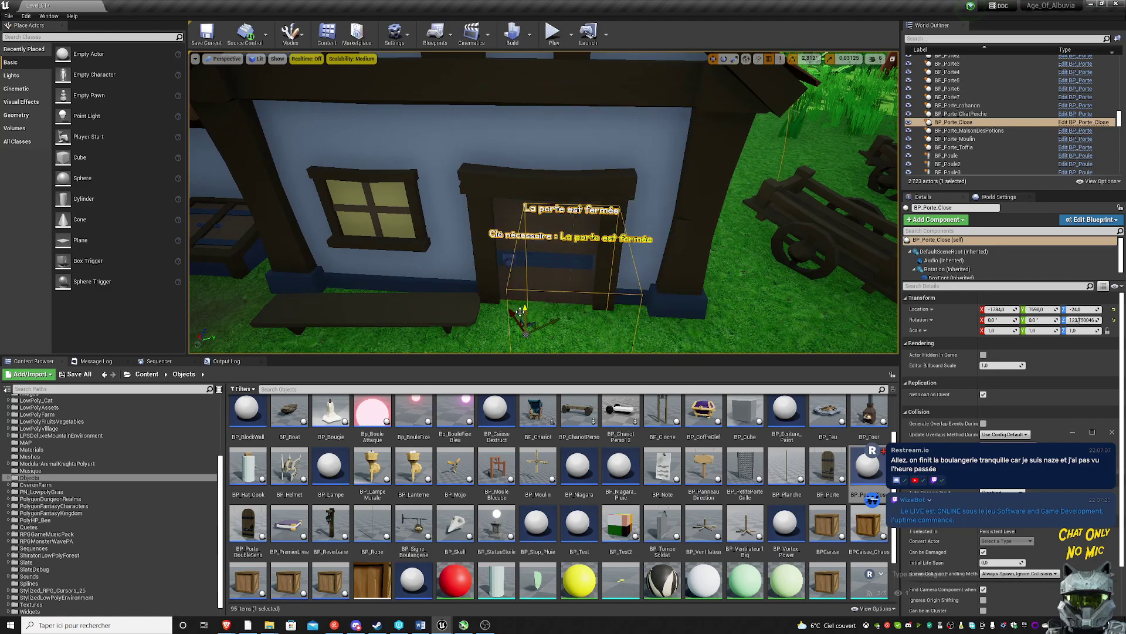
pyautogui.moveTo(521, 310); pyautogui.dragTo(512, 319)
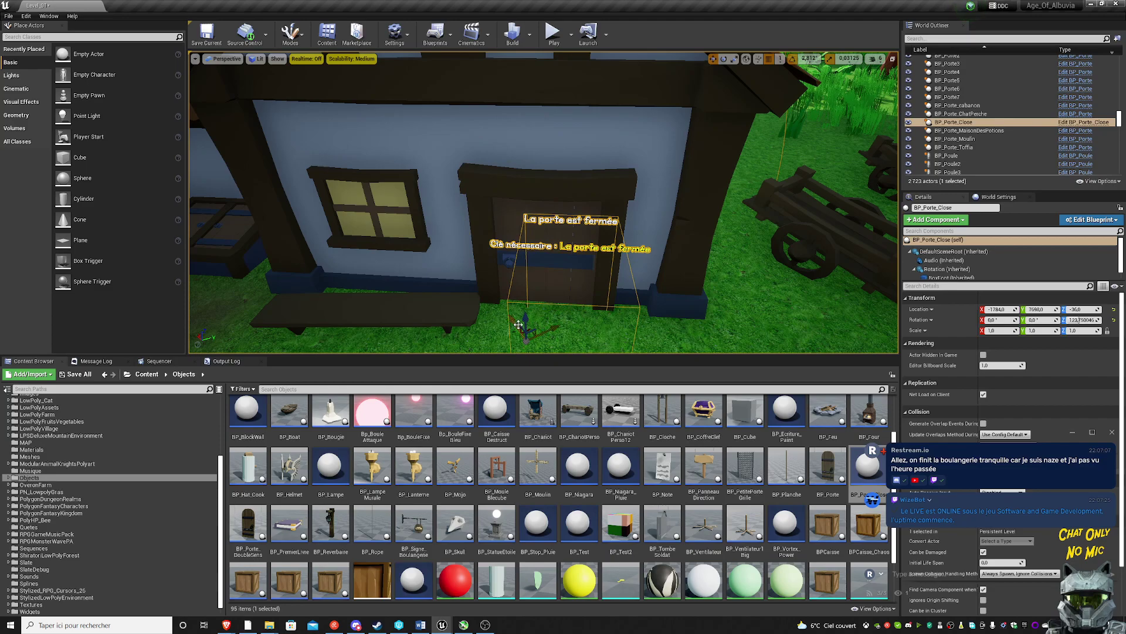
pyautogui.moveTo(514, 323)
pyautogui.mouseDown()
pyautogui.moveTo(504, 310)
pyautogui.moveTo(539, 313)
pyautogui.mouseUp()
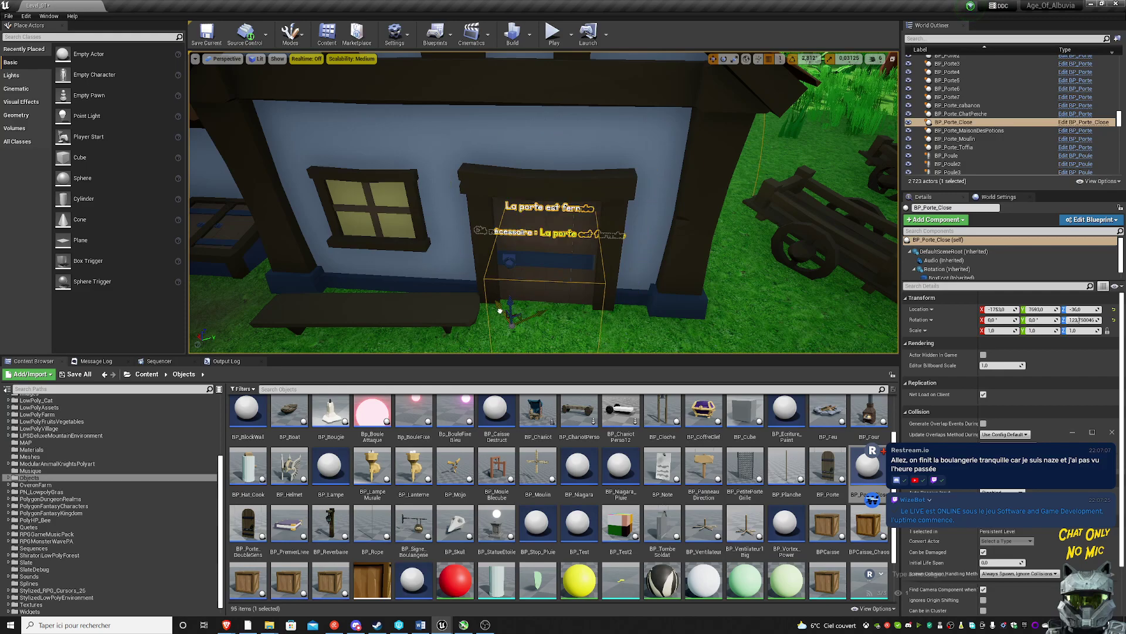
pyautogui.moveTo(499, 311); pyautogui.dragTo(501, 313)
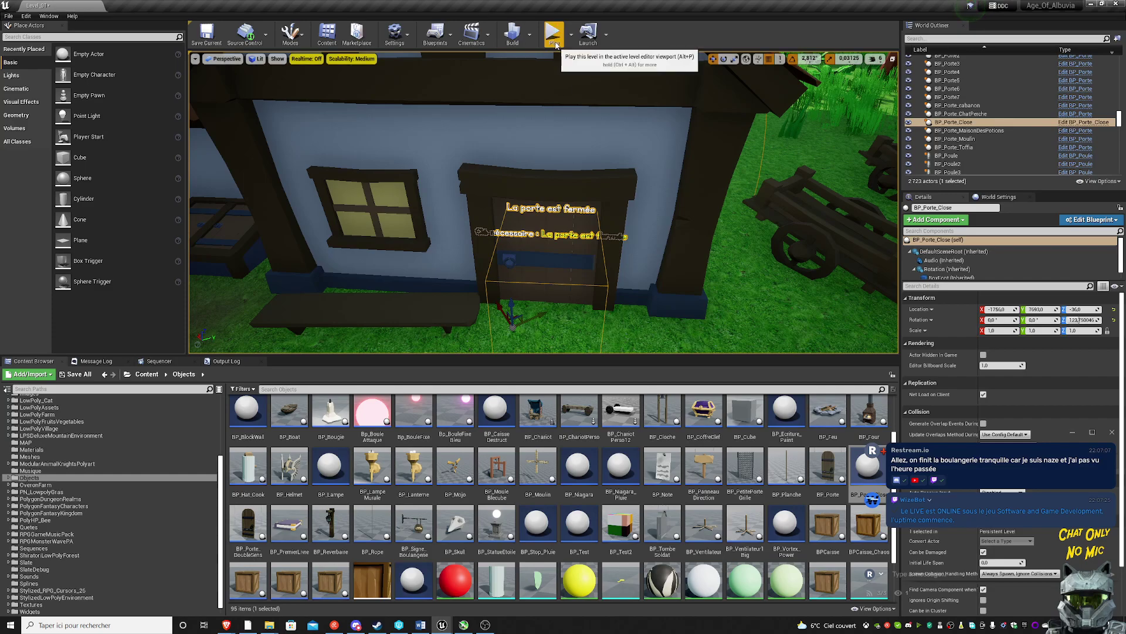
pyautogui.click(553, 35)
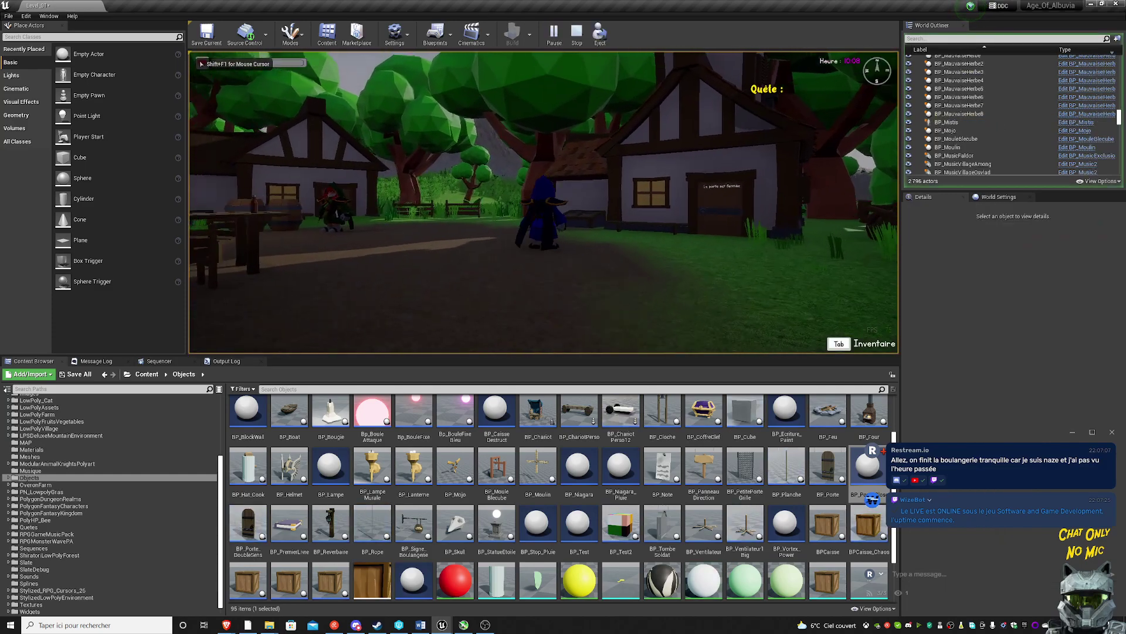
pyautogui.press('w')
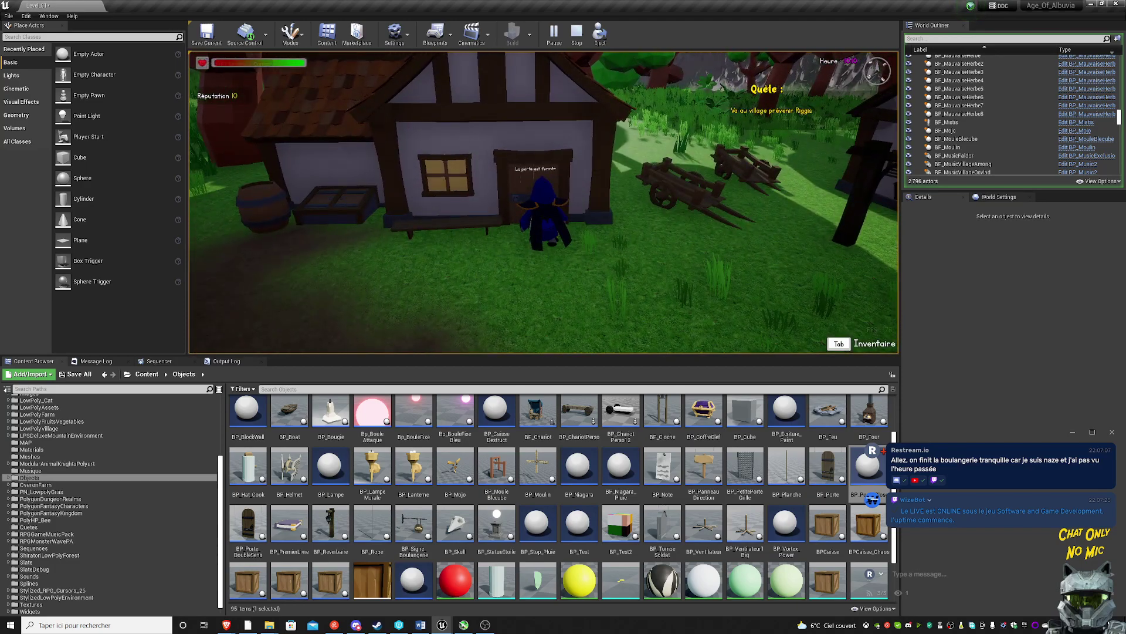
pyautogui.press('s')
pyautogui.press('w')
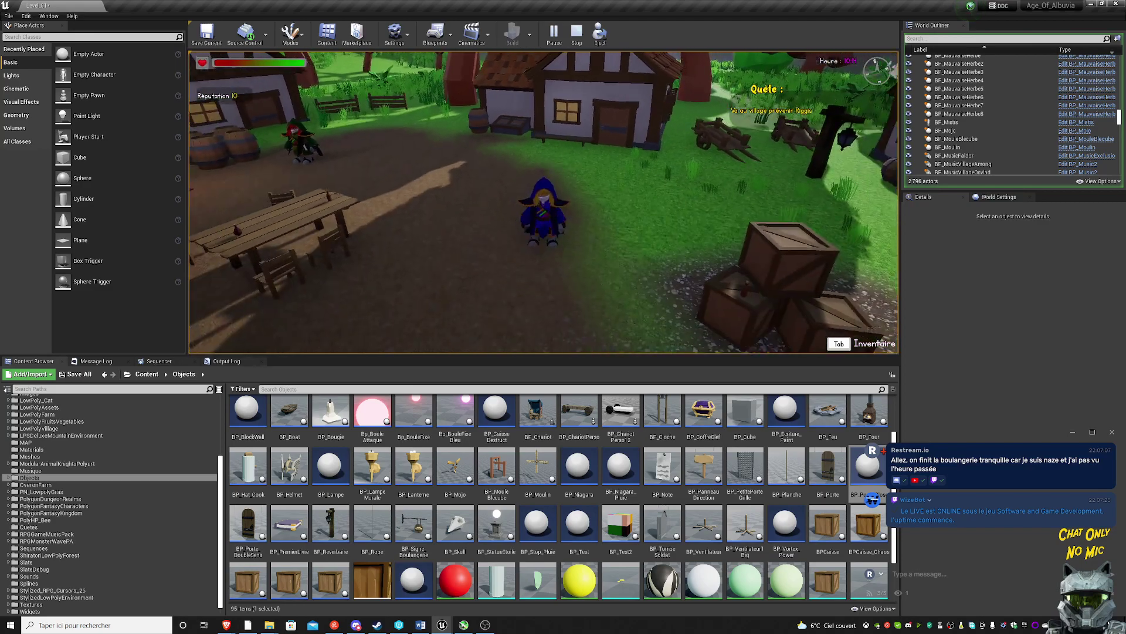
pyautogui.press('Escape')
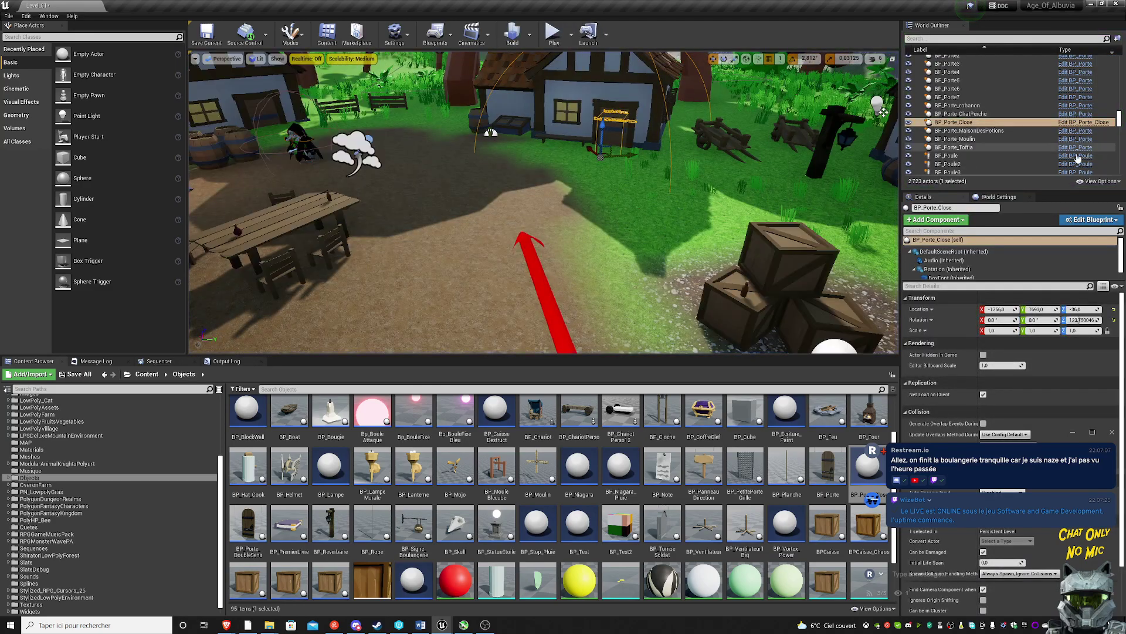
# - Reopen BP_Porte_Close full-screen and add an OnComponentBeginOverlap event for BoxFont
pyautogui.click(1086, 121)
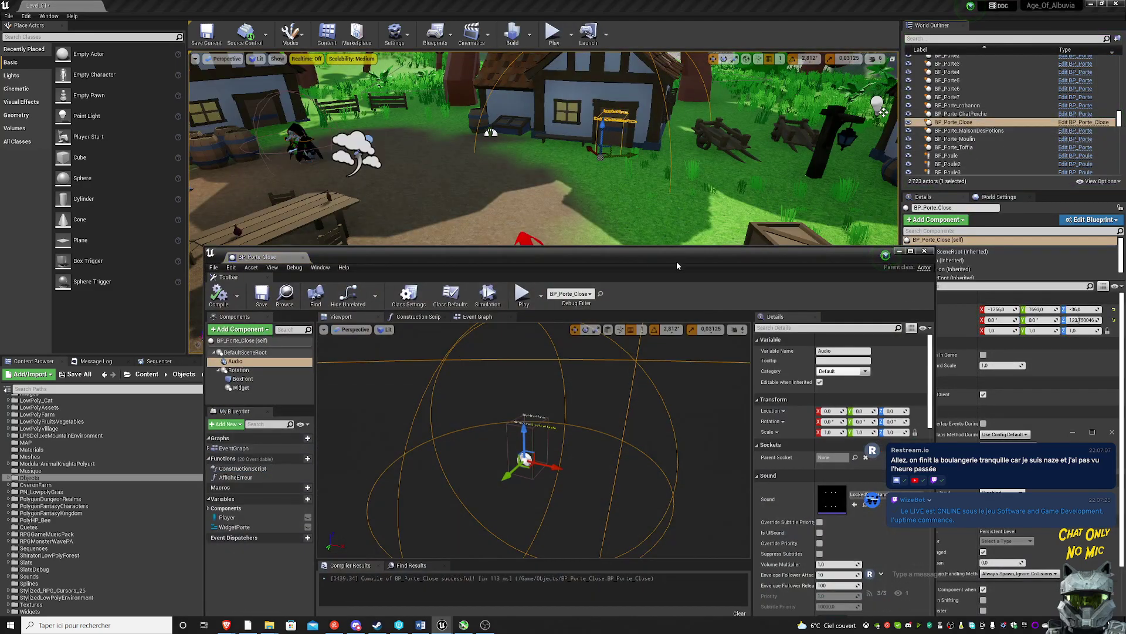
pyautogui.doubleClick(682, 256)
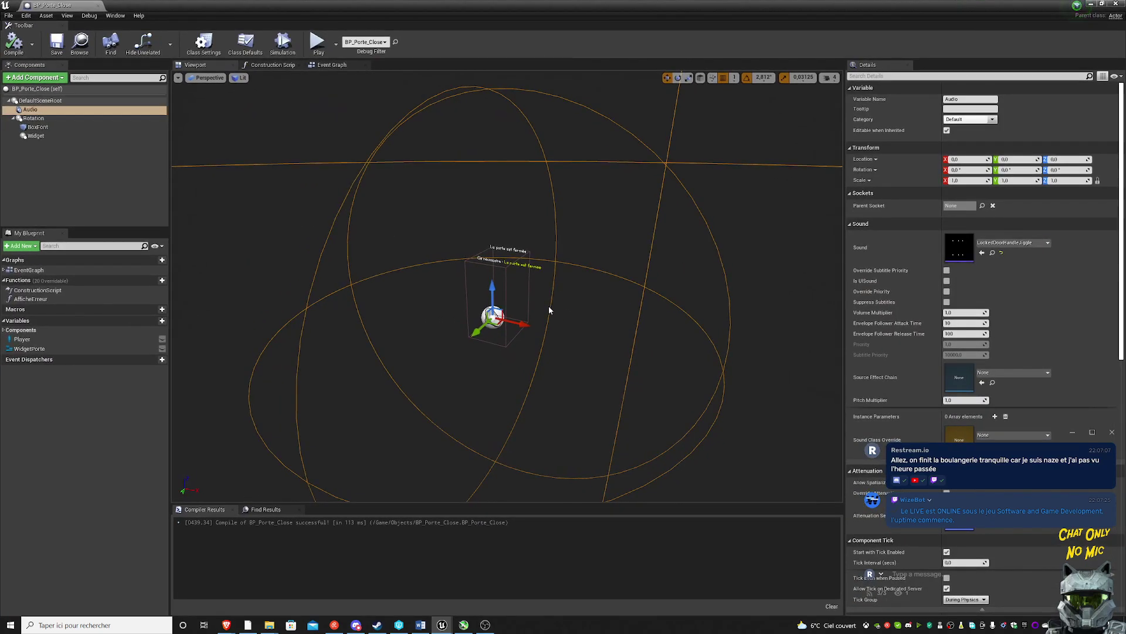
pyautogui.click(71, 128)
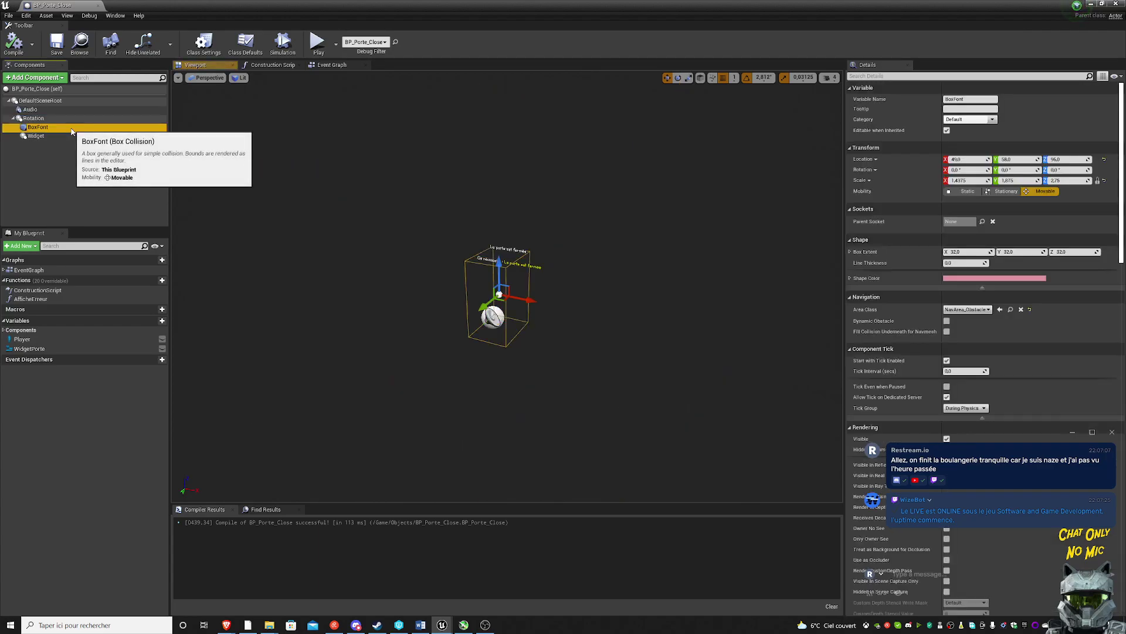
pyautogui.rightClick(72, 128)
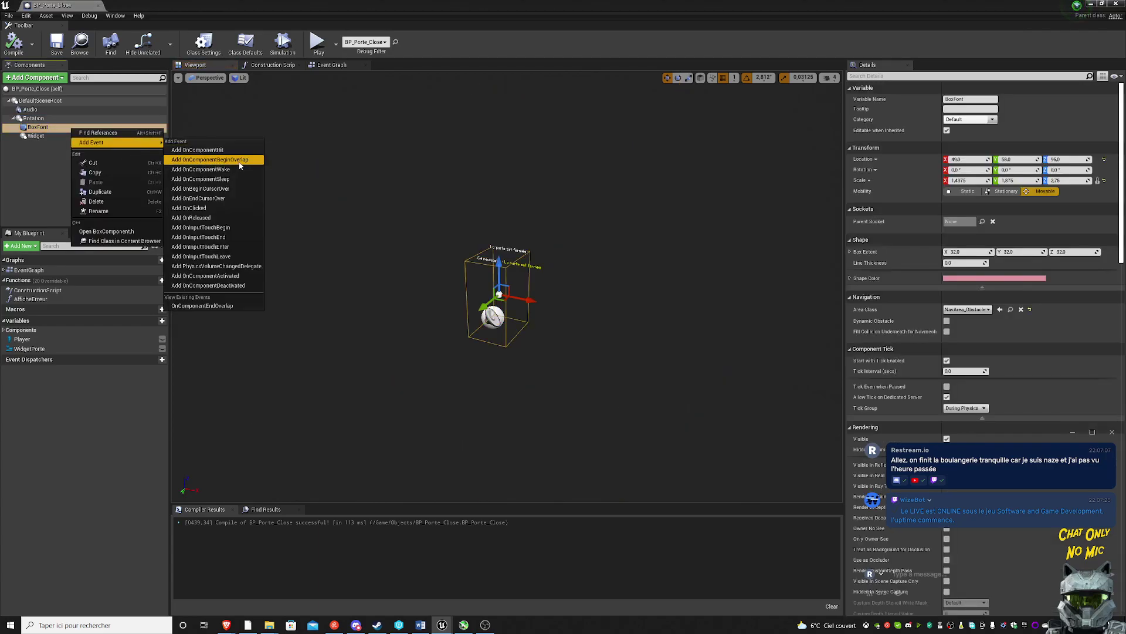
pyautogui.click(239, 164)
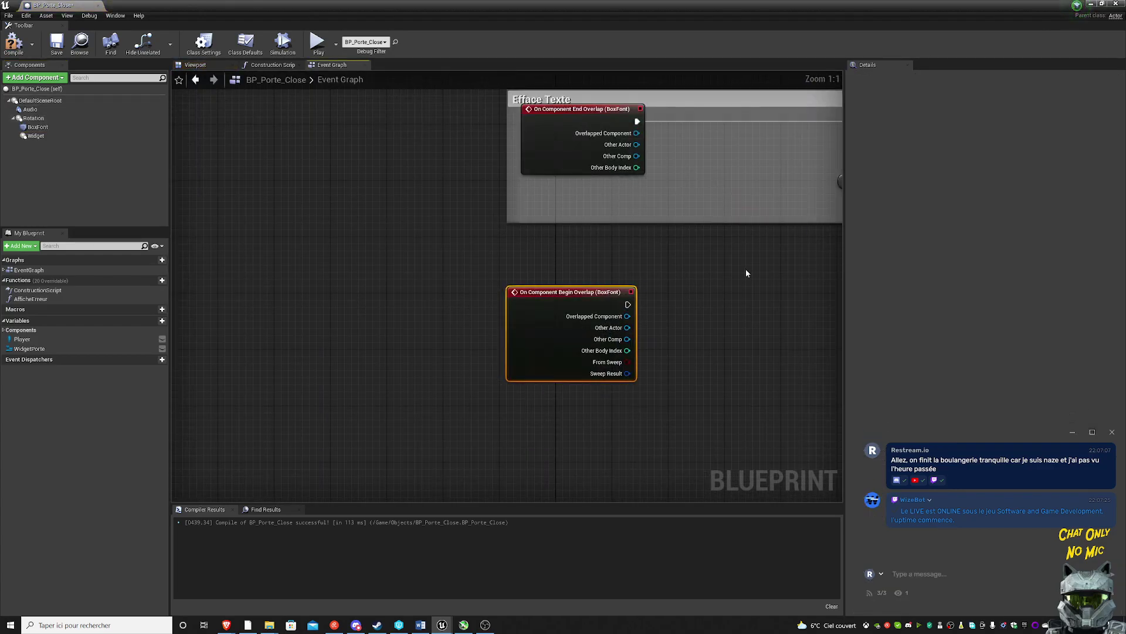
# - Paste copies of the Set Visibility, SET and Widget Porte nodes and wire them to Begin Overlap
pyautogui.moveTo(747, 273); pyautogui.dragTo(367, 299, button='right')
pyautogui.scroll(-3, 367, 299)
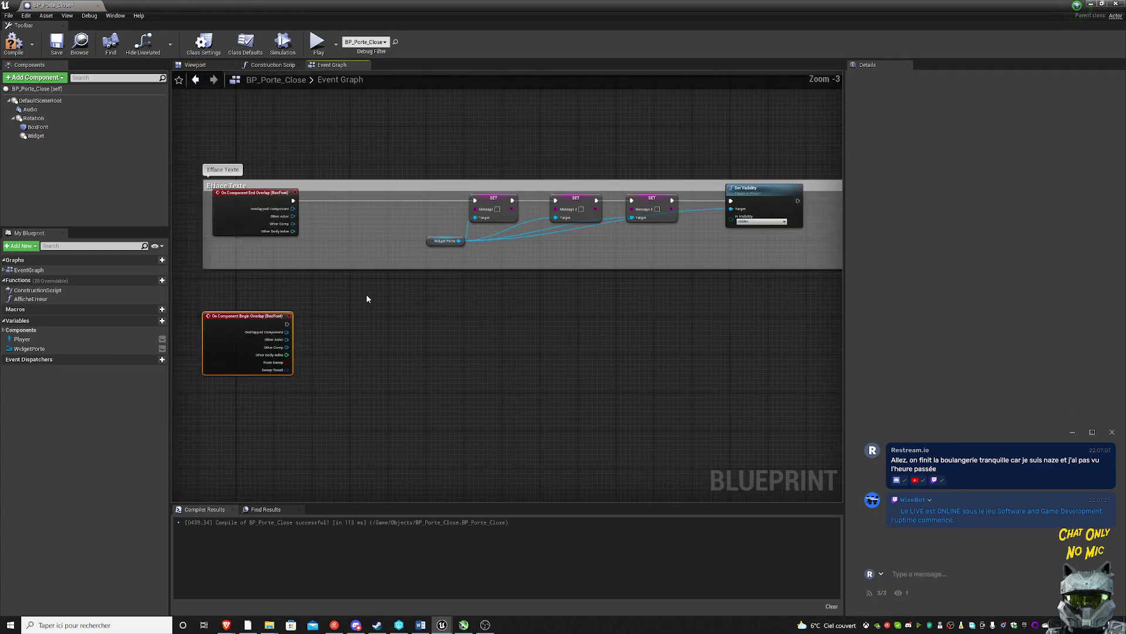
pyautogui.moveTo(524, 142); pyautogui.dragTo(172, 418, button='right')
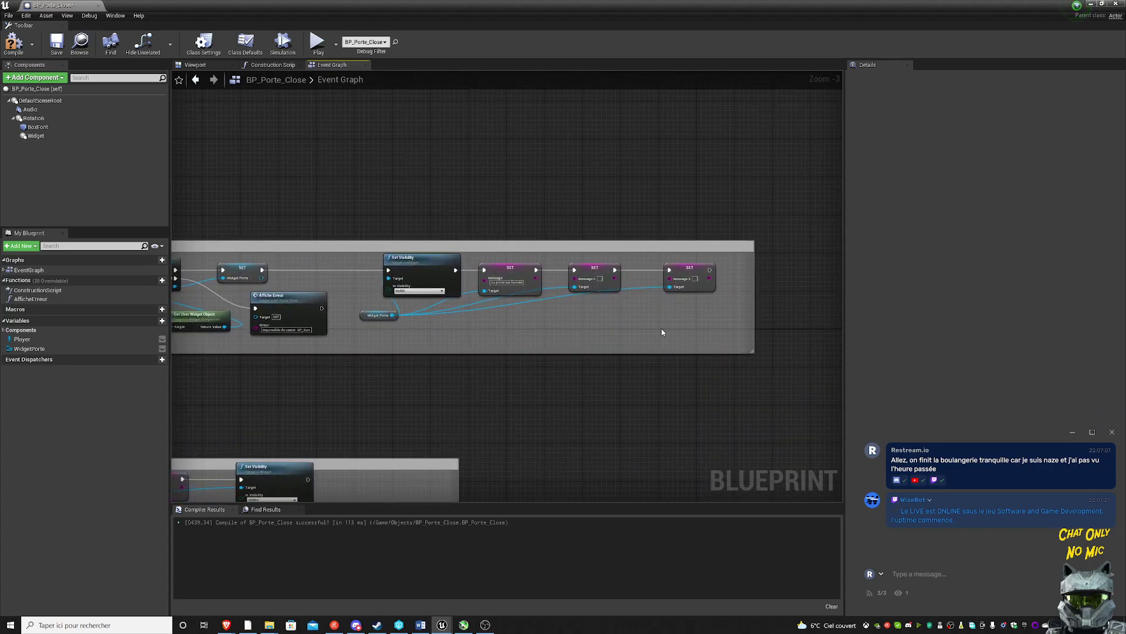
pyautogui.moveTo(702, 339); pyautogui.dragTo(361, 264)
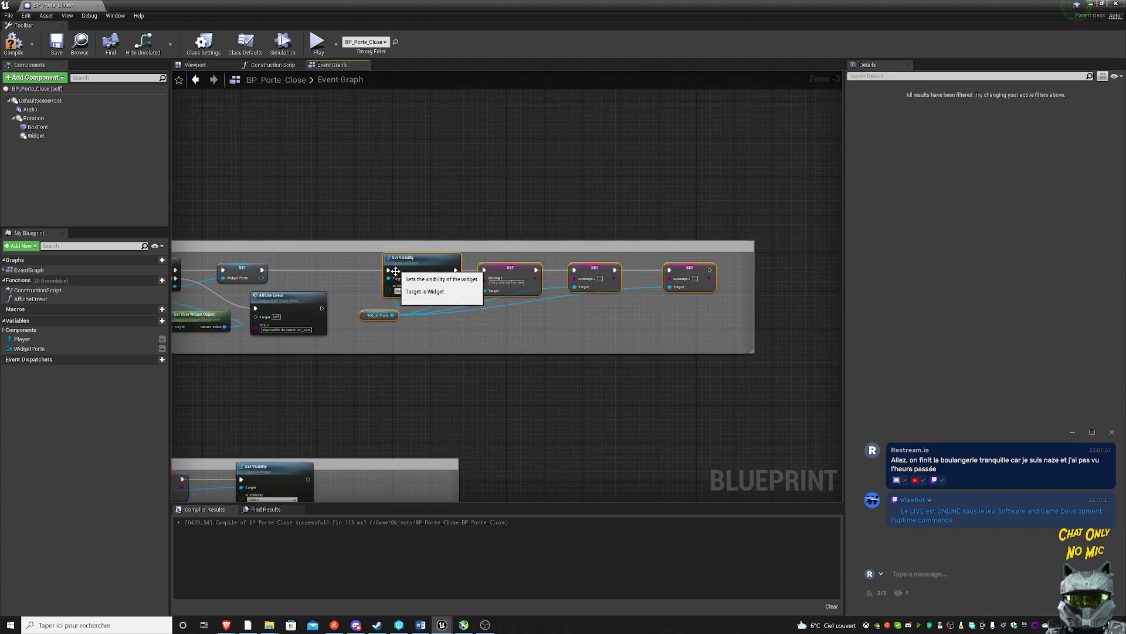
pyautogui.press('Delete')
pyautogui.hotkey('ctrl', 'z')
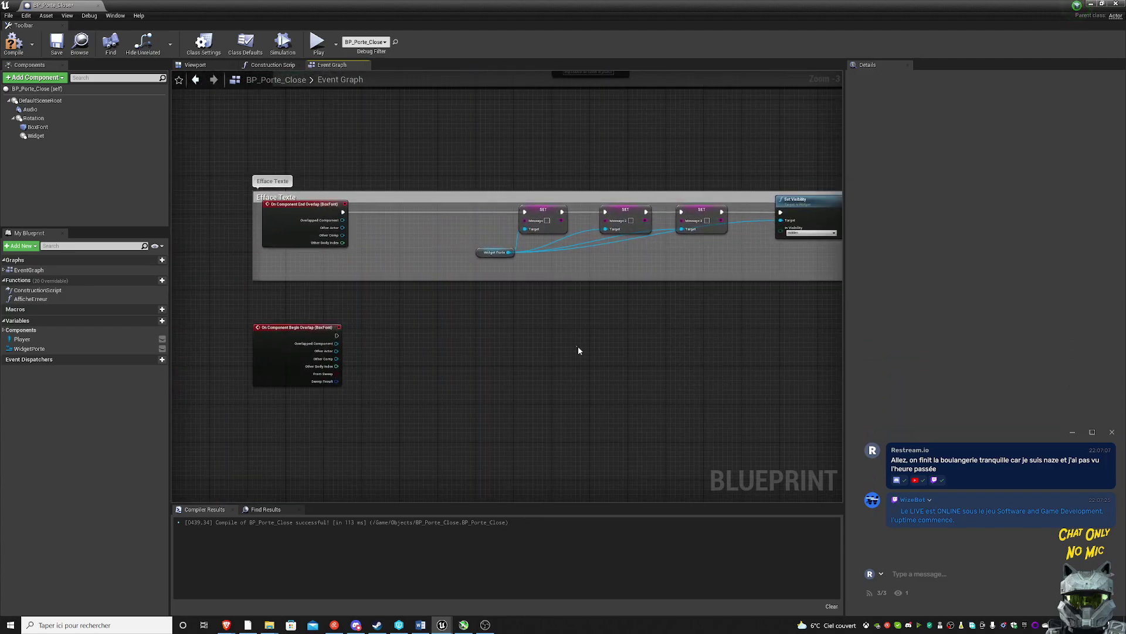
pyautogui.hotkey('ctrl', 'v')
pyautogui.moveTo(487, 335); pyautogui.dragTo(416, 330)
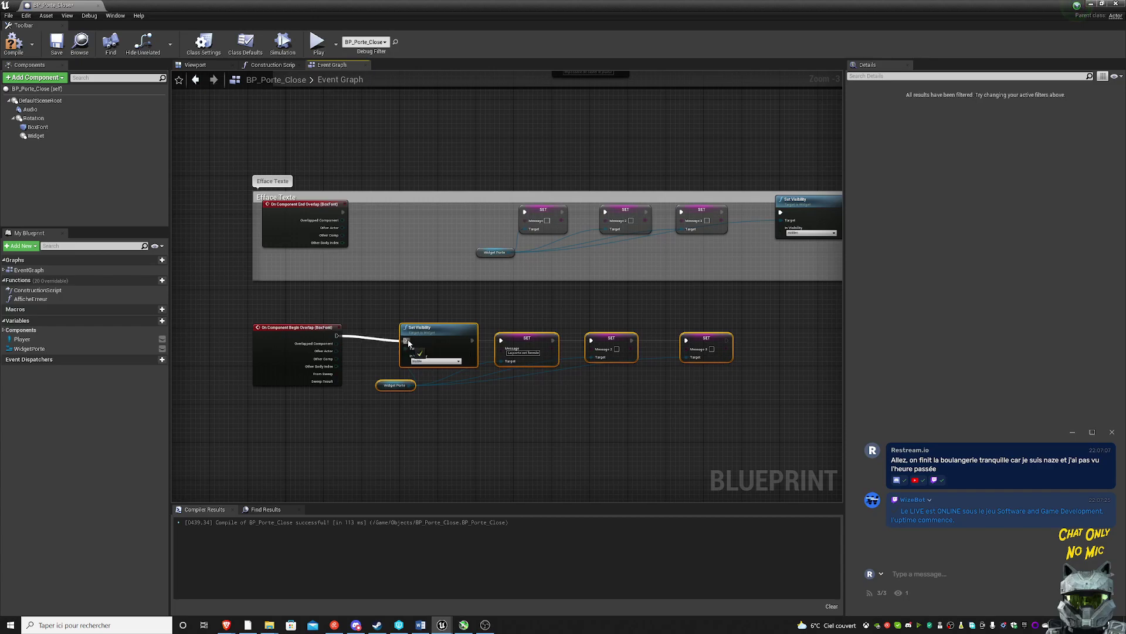
pyautogui.moveTo(408, 342); pyautogui.dragTo(437, 325)
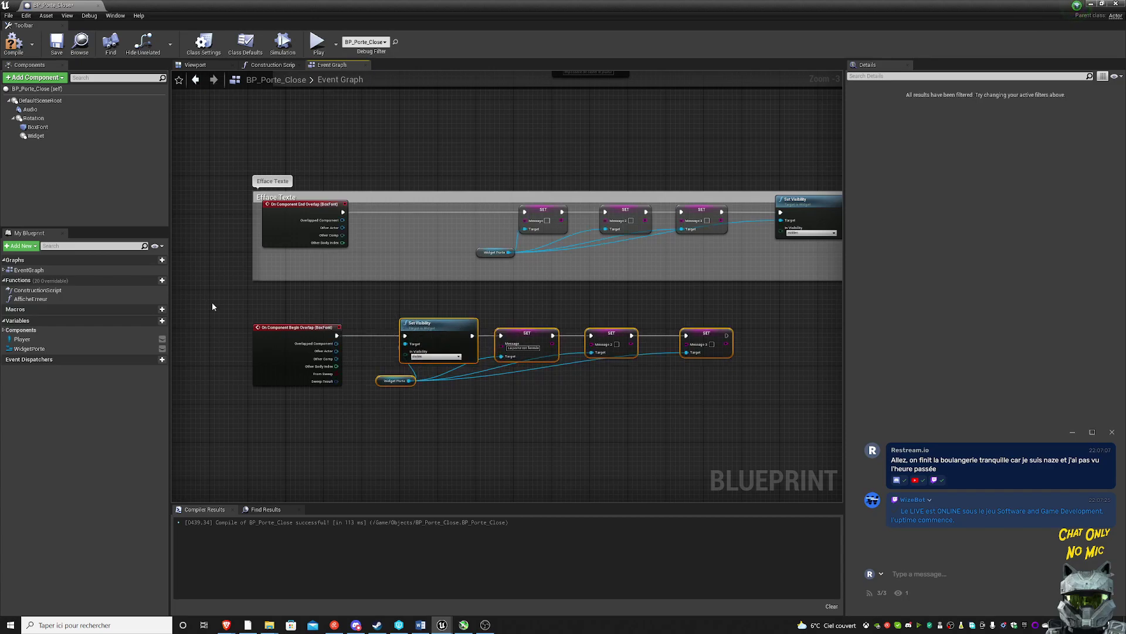
# - Wrap the Begin Overlap chain in an 'Approche Porte' comment, then compile and save
pyautogui.moveTo(236, 302); pyautogui.dragTo(774, 411)
pyautogui.press('c')
pyautogui.write('Approche Por')
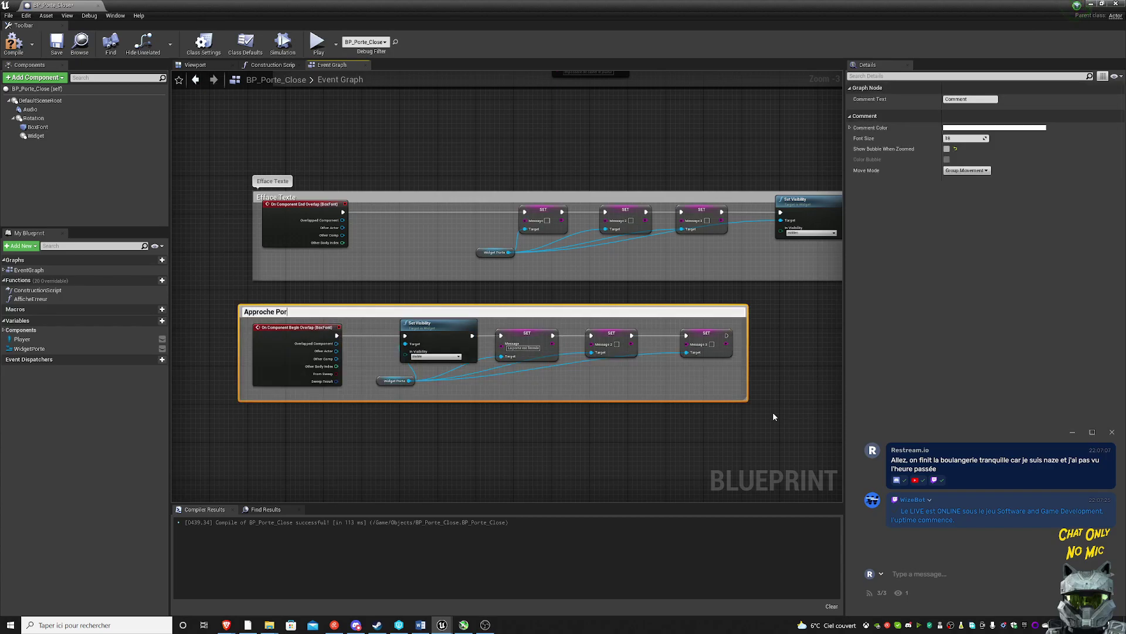
pyautogui.write('te')
pyautogui.press('Return')
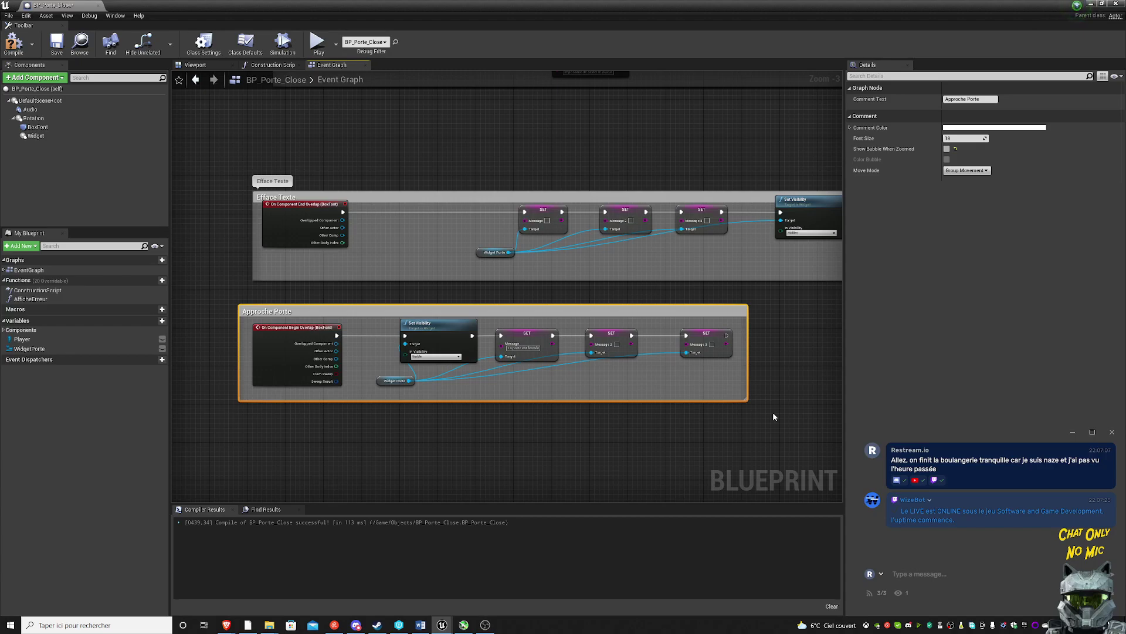
pyautogui.click(13, 43)
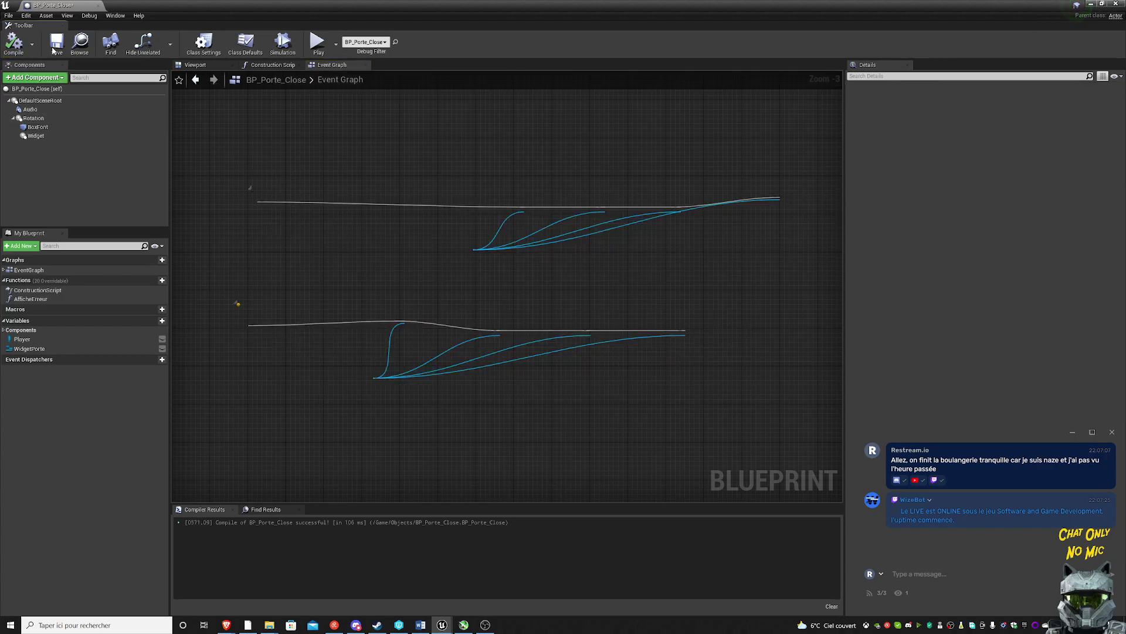
pyautogui.click(57, 45)
# - Widen the Approche Porte comment and shift its nodes to the right
pyautogui.moveTo(665, 323); pyautogui.dragTo(484, 293, button='right')
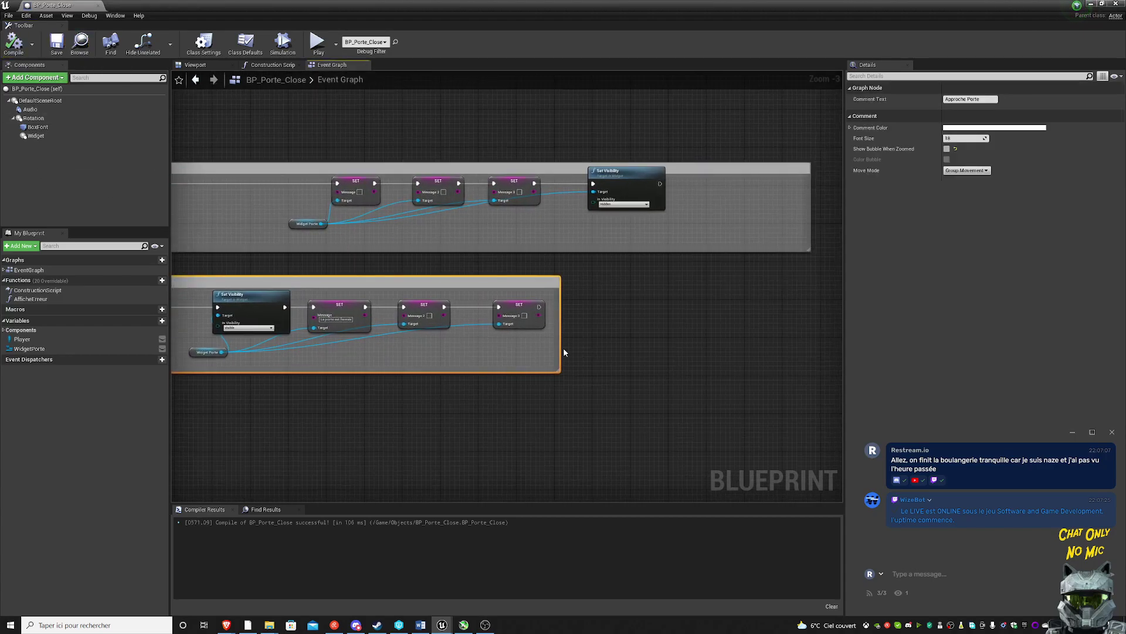
pyautogui.moveTo(558, 348); pyautogui.dragTo(870, 369)
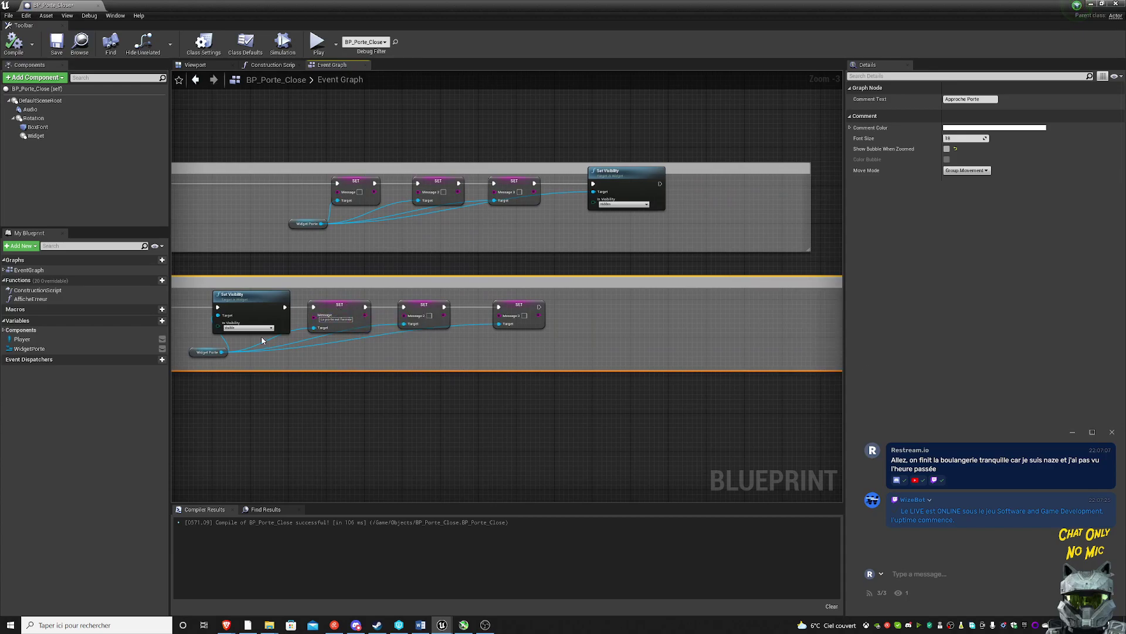
pyautogui.moveTo(551, 355); pyautogui.dragTo(199, 311)
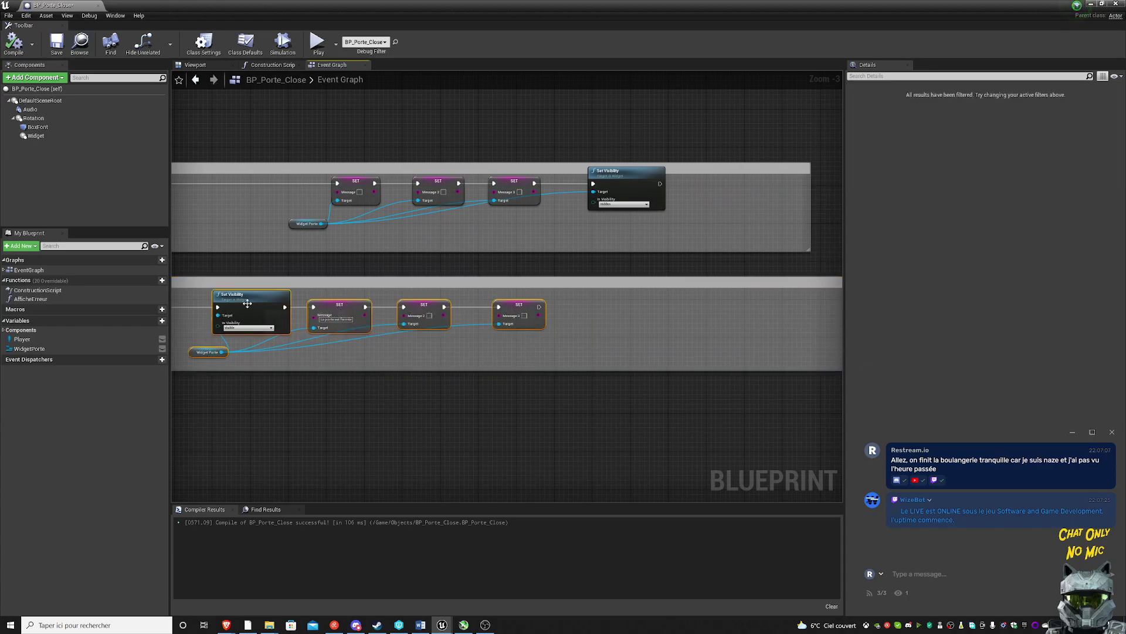
pyautogui.moveTo(324, 302); pyautogui.dragTo(449, 302)
pyautogui.moveTo(271, 334); pyautogui.dragTo(509, 332, button='right')
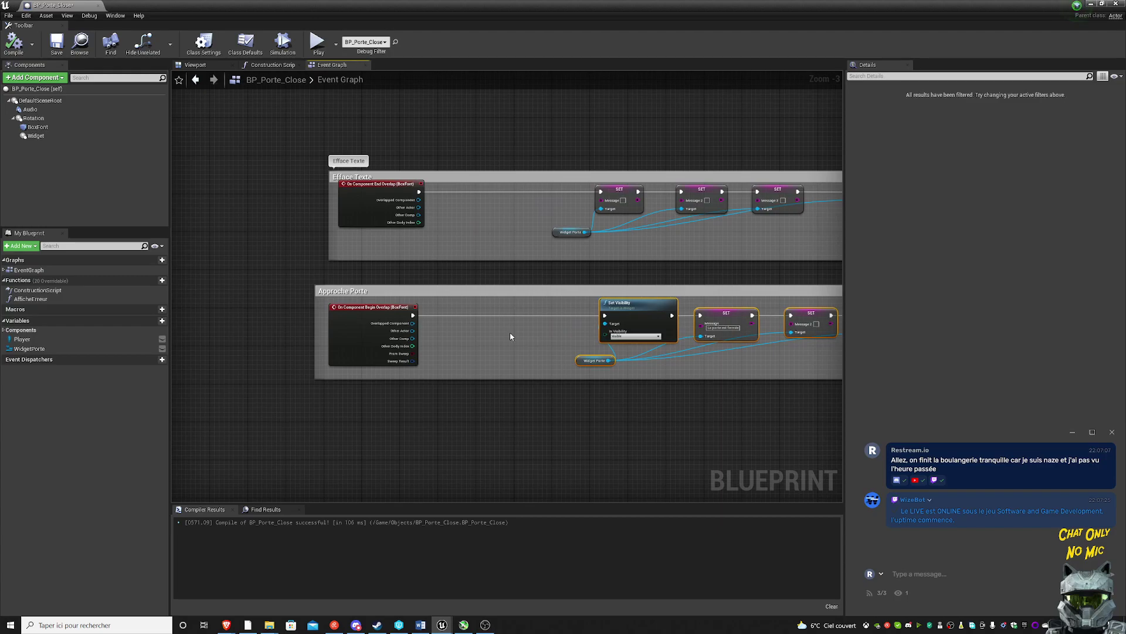
# - After End Overlap, add a Branch and an == node comparing Other Actor with the Player variable
pyautogui.moveTo(417, 191); pyautogui.dragTo(444, 200)
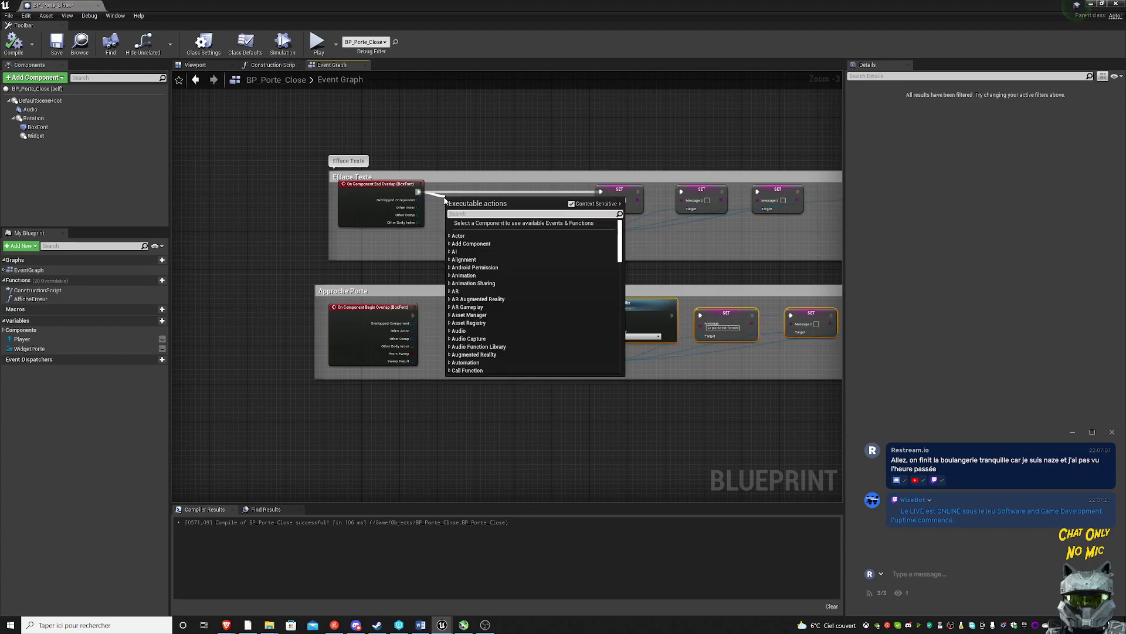
pyautogui.write('branch')
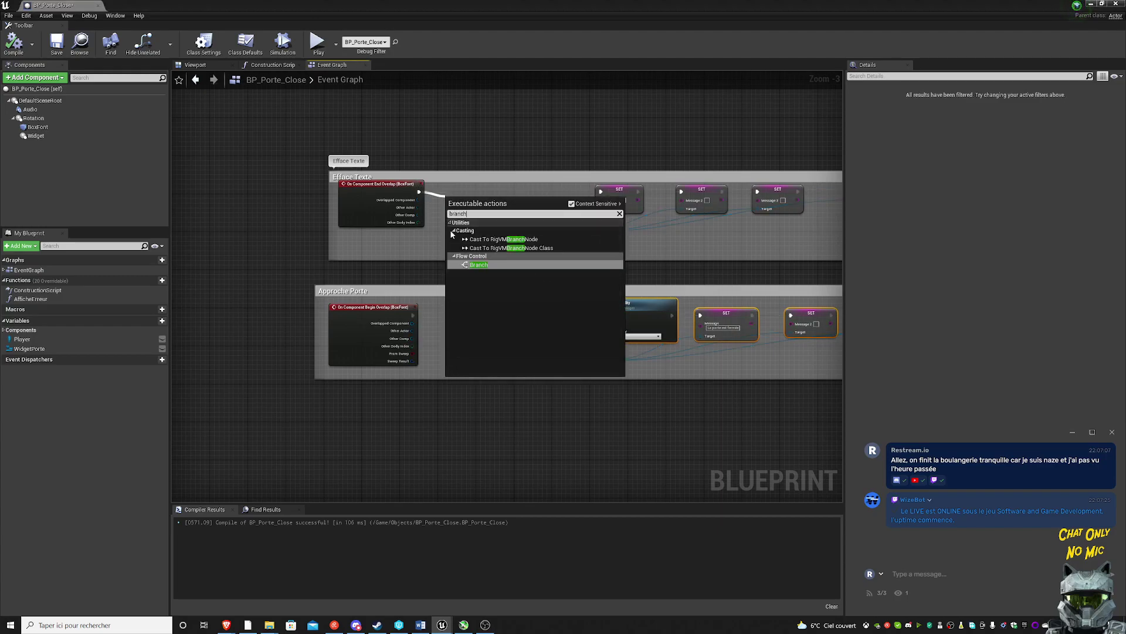
pyautogui.click(478, 265)
pyautogui.moveTo(479, 205)
pyautogui.mouseDown()
pyautogui.moveTo(481, 188)
pyautogui.moveTo(538, 188)
pyautogui.moveTo(482, 222)
pyautogui.mouseUp()
pyautogui.moveTo(418, 207); pyautogui.dragTo(438, 231)
pyautogui.write('==')
pyautogui.press('Return')
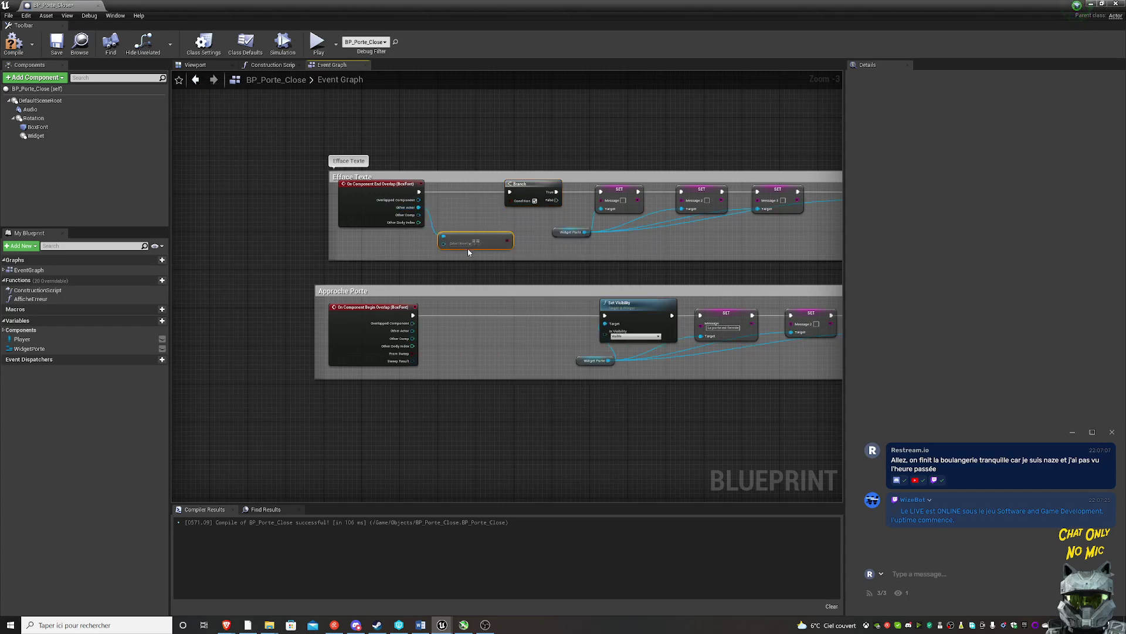
pyautogui.moveTo(51, 341)
pyautogui.mouseDown()
pyautogui.moveTo(351, 260)
pyautogui.moveTo(396, 259)
pyautogui.moveTo(383, 273)
pyautogui.moveTo(444, 238)
pyautogui.mouseUp()
pyautogui.click(413, 265)
# - Copy the Branch and == nodes into Approche Porte, wiring Other Actor and the Branch Condition
pyautogui.click(461, 240)
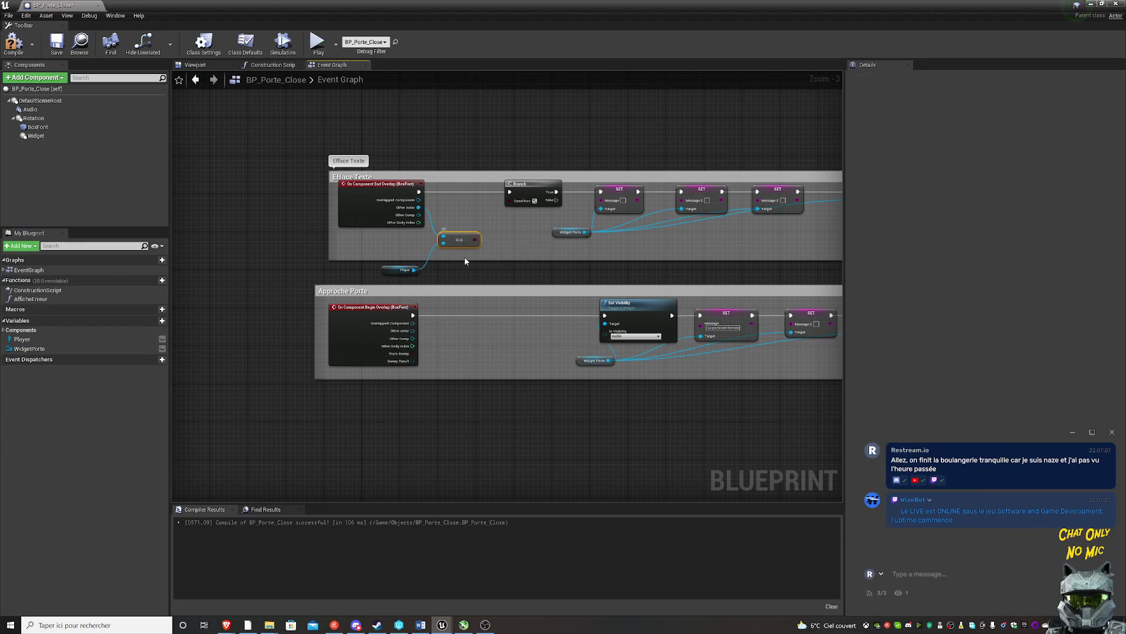
pyautogui.keyDown('ctrl'); pyautogui.click(525, 178); pyautogui.keyUp('ctrl')
pyautogui.hotkey('ctrl', 'c')
pyautogui.hotkey('ctrl', 'v')
pyautogui.click(411, 328)
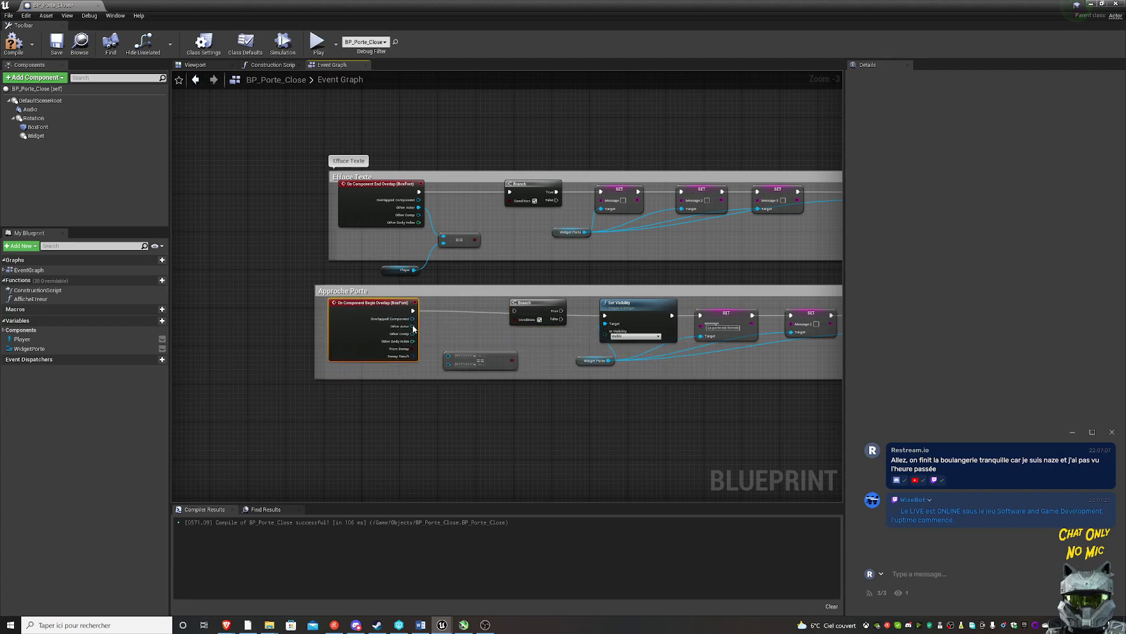
pyautogui.moveTo(411, 328); pyautogui.dragTo(416, 333)
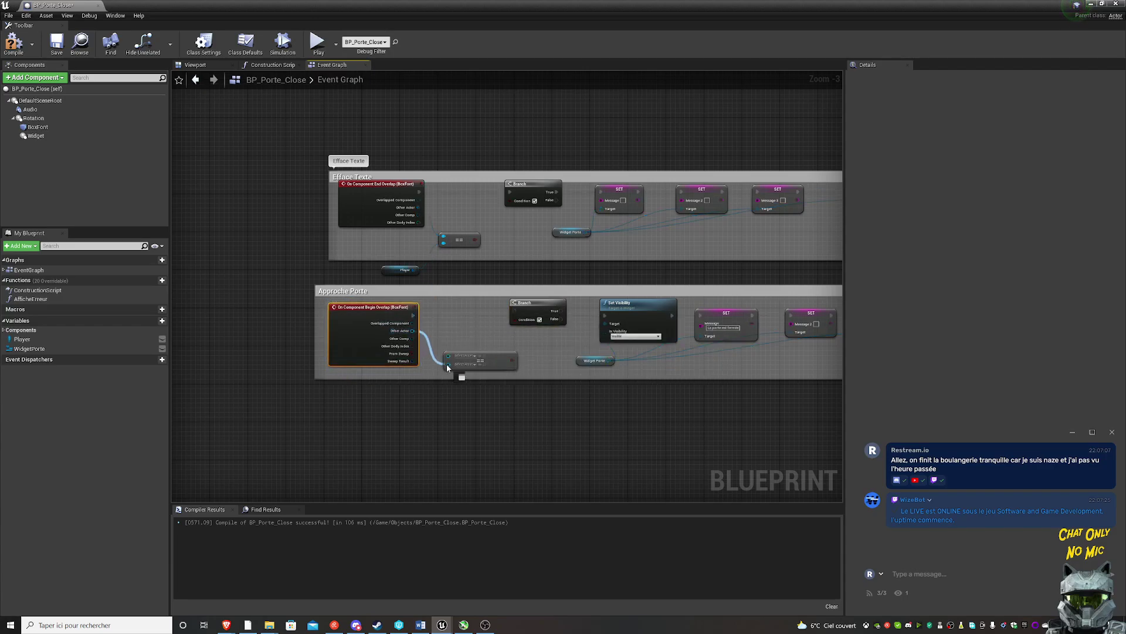
pyautogui.moveTo(447, 368)
pyautogui.mouseDown()
pyautogui.moveTo(484, 322)
pyautogui.moveTo(479, 340)
pyautogui.moveTo(414, 271)
pyautogui.mouseUp()
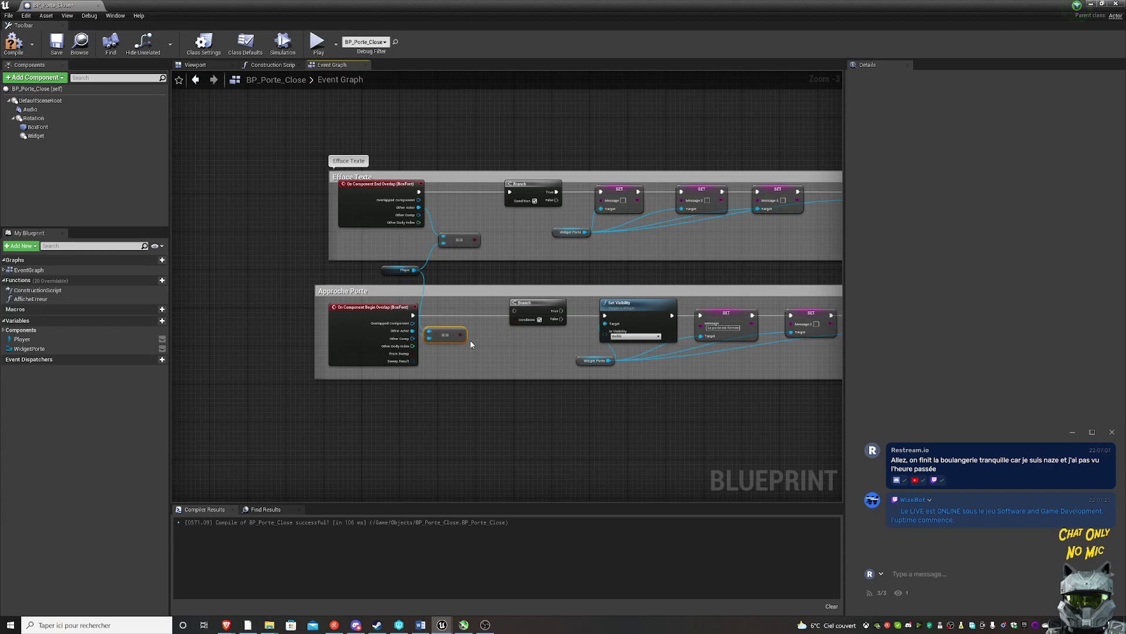
pyautogui.moveTo(461, 335); pyautogui.dragTo(511, 315)
pyautogui.moveTo(517, 324)
pyautogui.mouseDown()
pyautogui.moveTo(471, 332)
pyautogui.moveTo(515, 311)
pyautogui.moveTo(605, 316)
pyautogui.mouseUp()
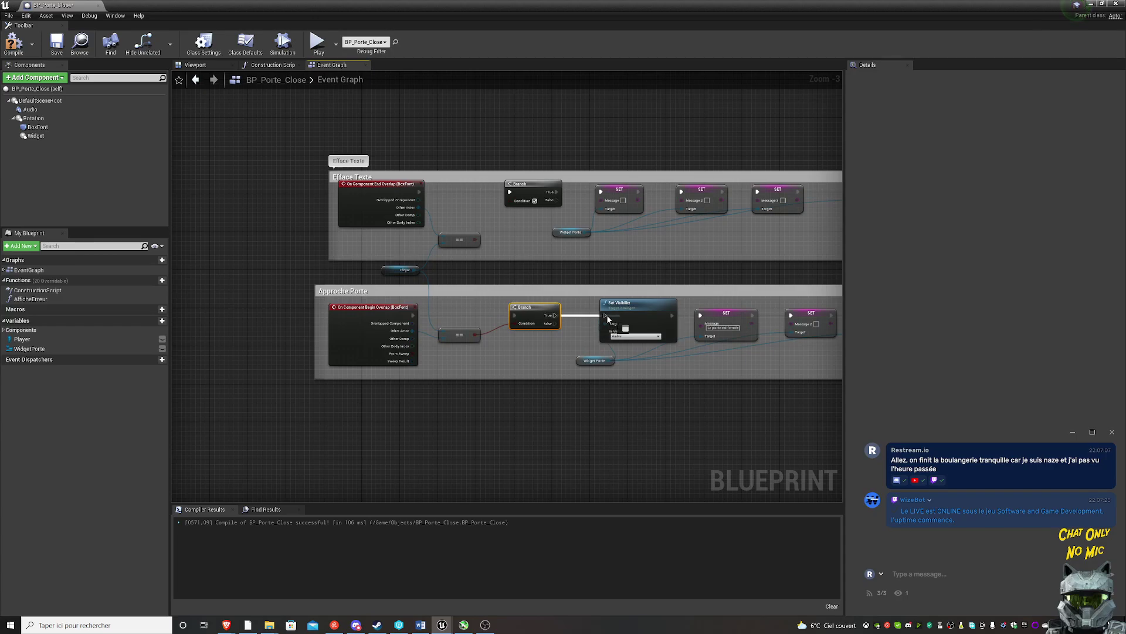
pyautogui.moveTo(611, 318); pyautogui.dragTo(376, 307, button='right')
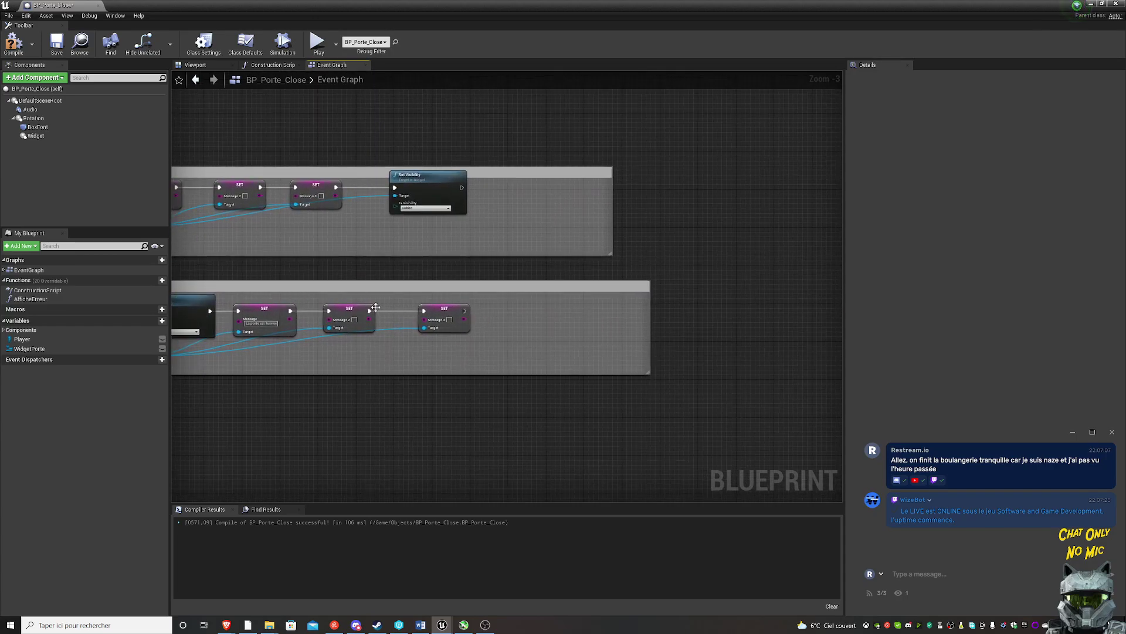
# - Add an Audio Play node and connect it after the last SET node
pyautogui.moveTo(30, 109)
pyautogui.mouseDown()
pyautogui.moveTo(502, 355)
pyautogui.moveTo(508, 329)
pyautogui.mouseUp()
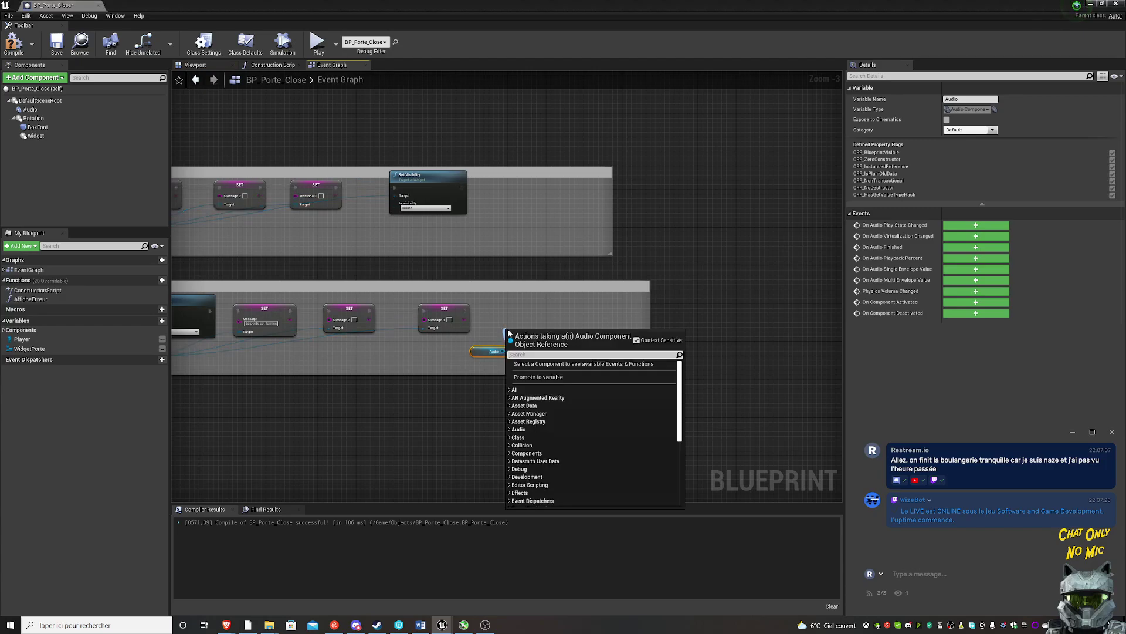
pyautogui.write('play')
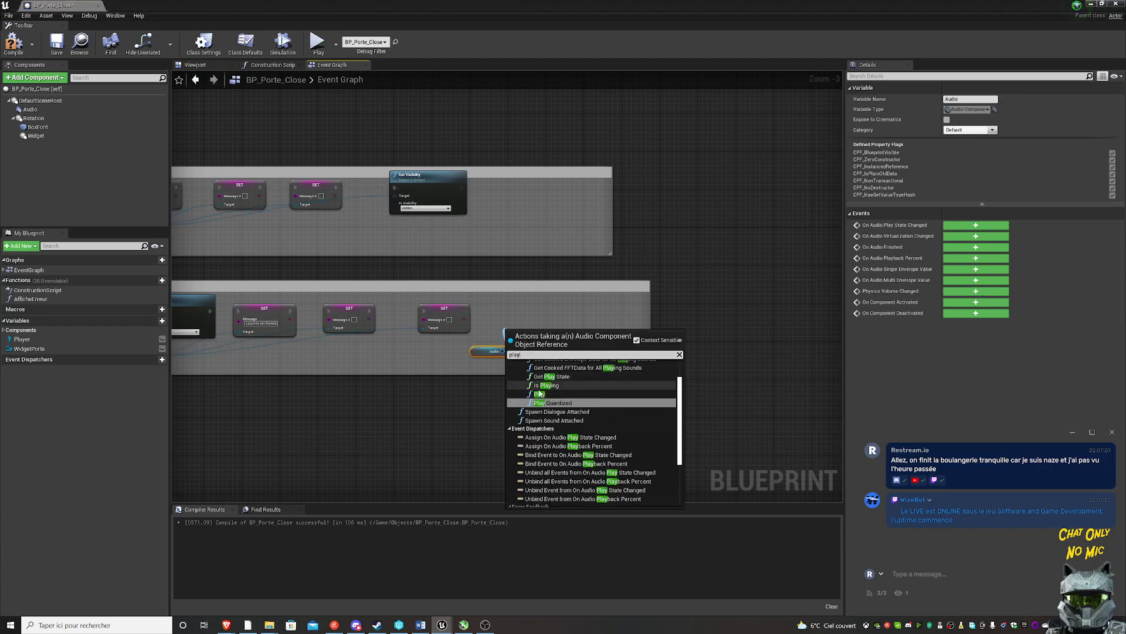
pyautogui.click(543, 395)
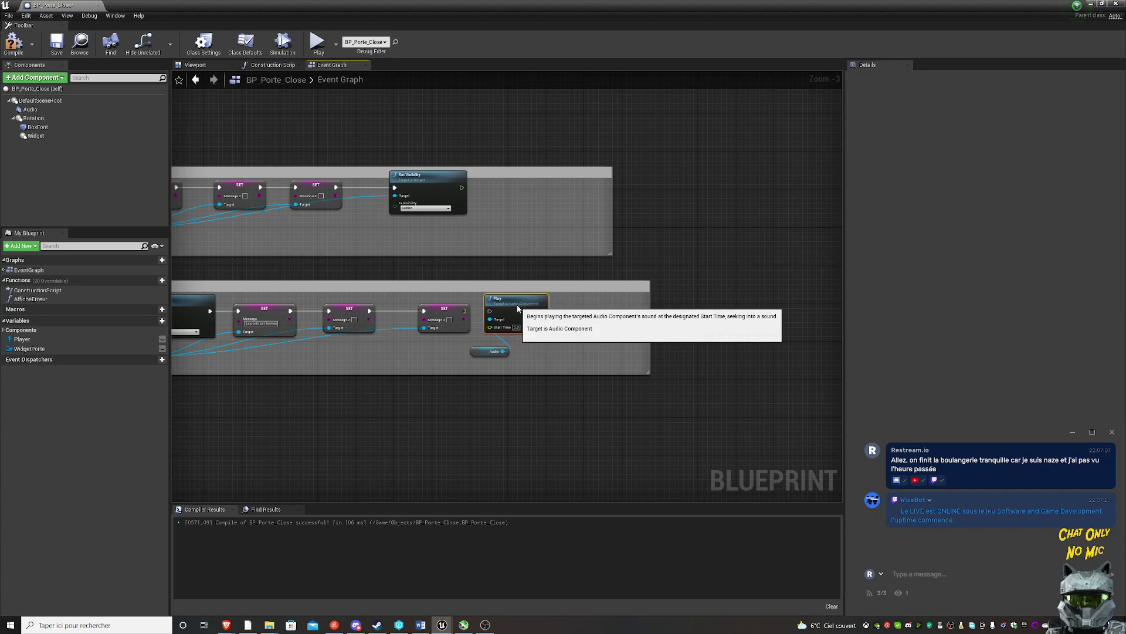
pyautogui.moveTo(465, 311); pyautogui.dragTo(489, 311)
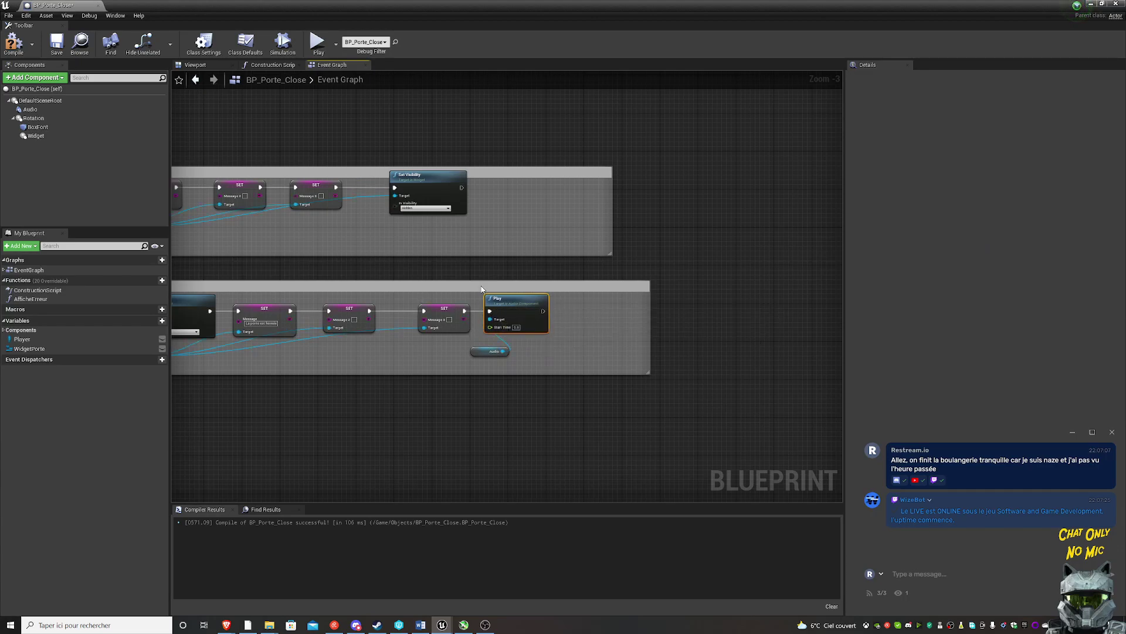
# - Compile the door blueprint and start a play test from the level editor
pyautogui.click(14, 42)
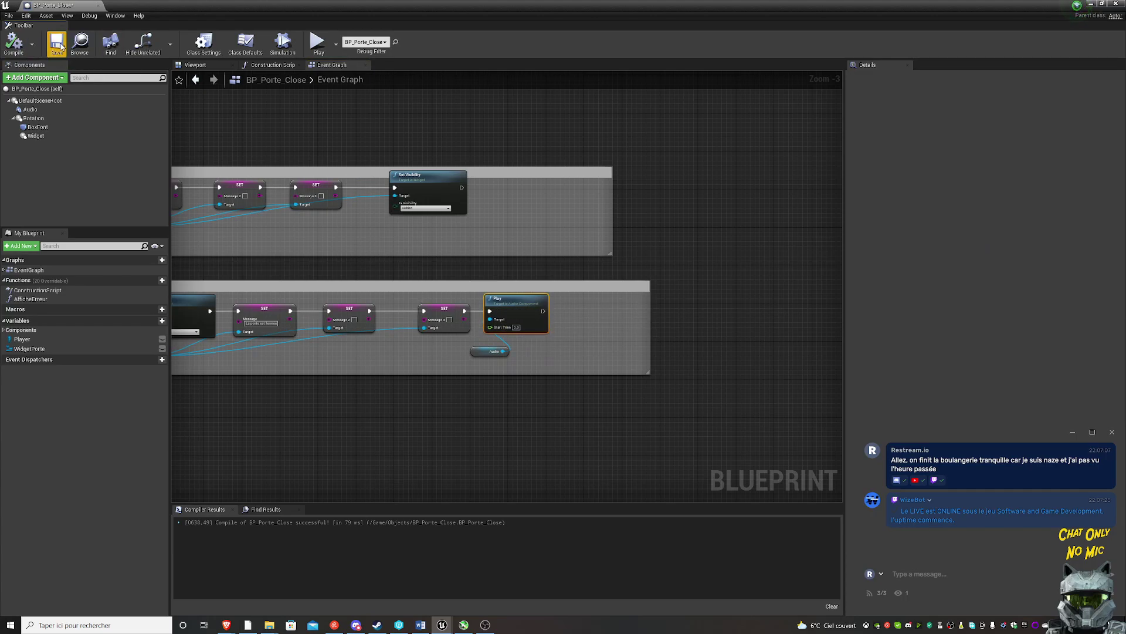
pyautogui.click(1093, 8)
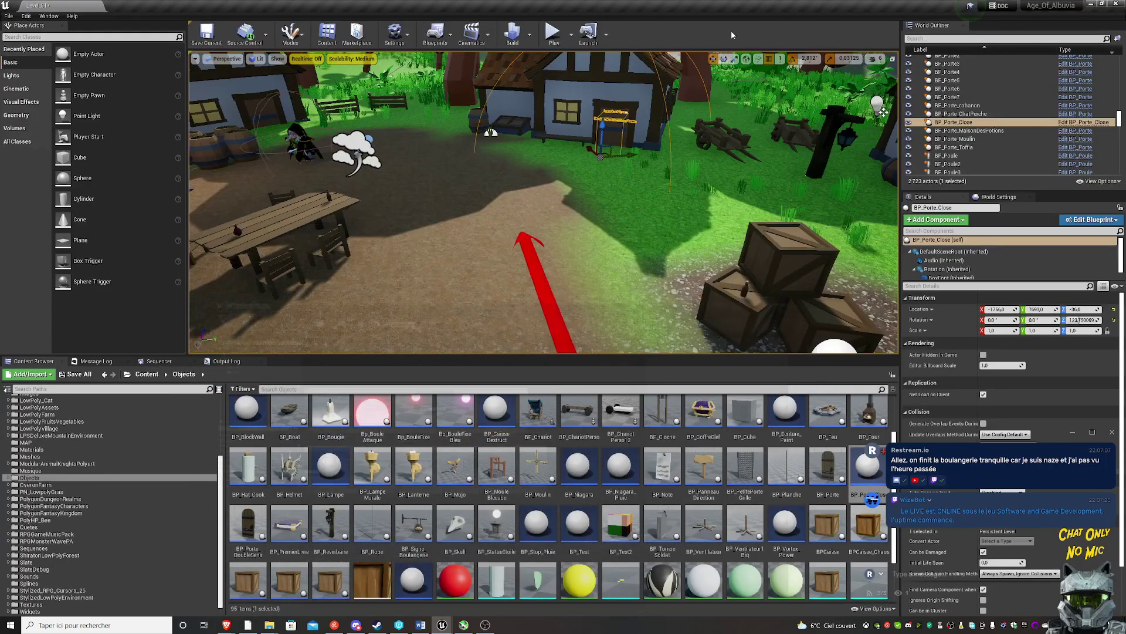
pyautogui.click(553, 42)
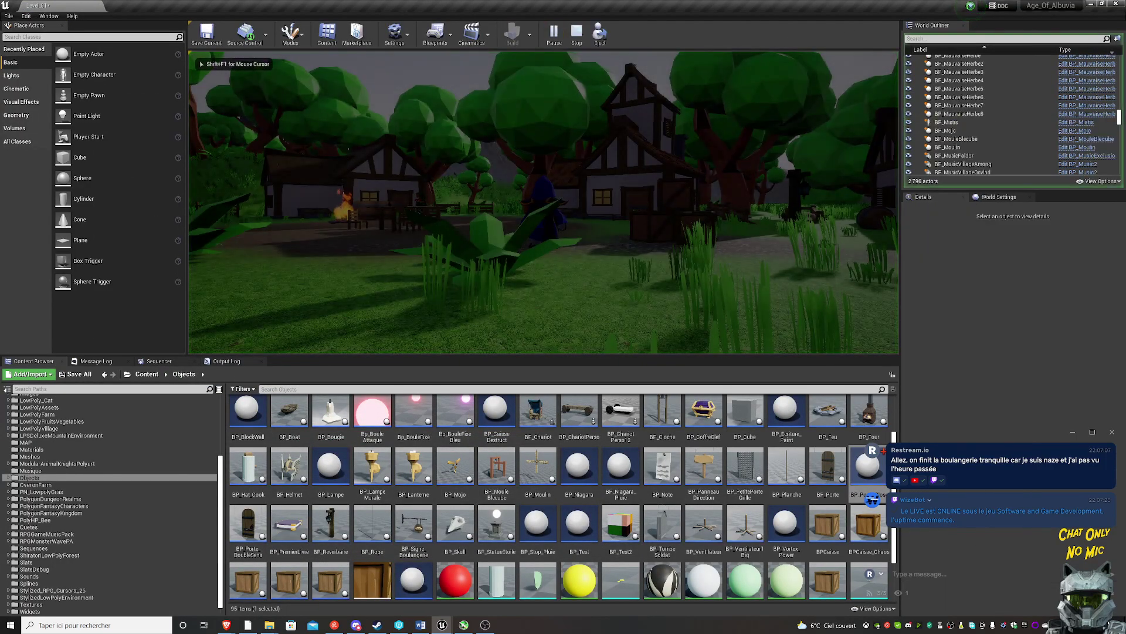
# - Walk the character to the locked house door to see 'La porte est fermée', then exit with Esc
pyautogui.click(616, 61)
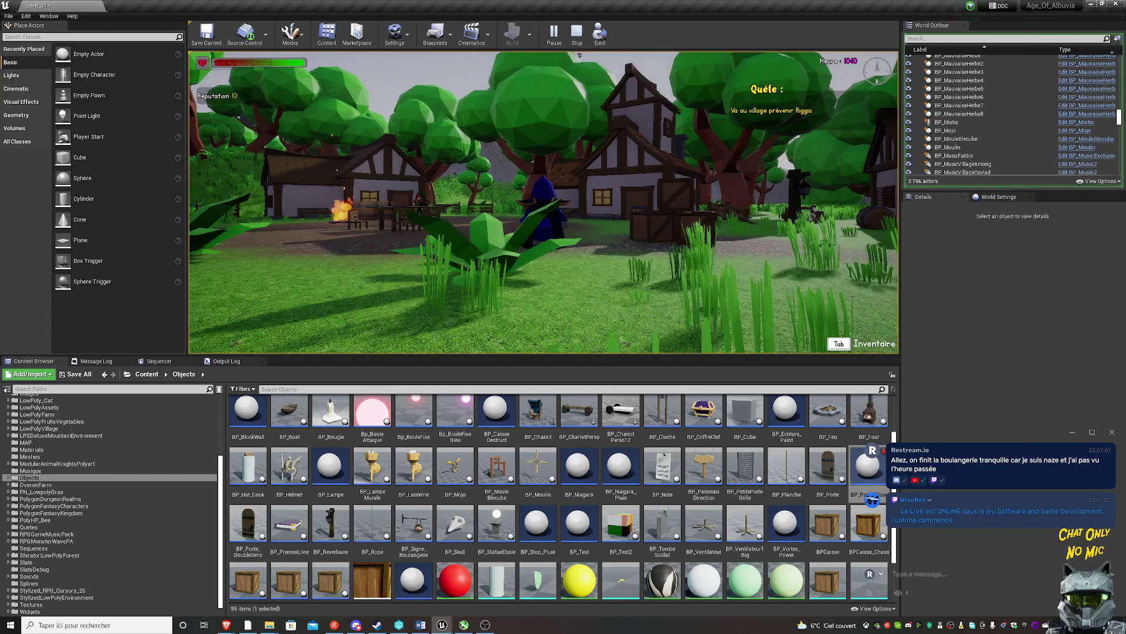
pyautogui.press('w')
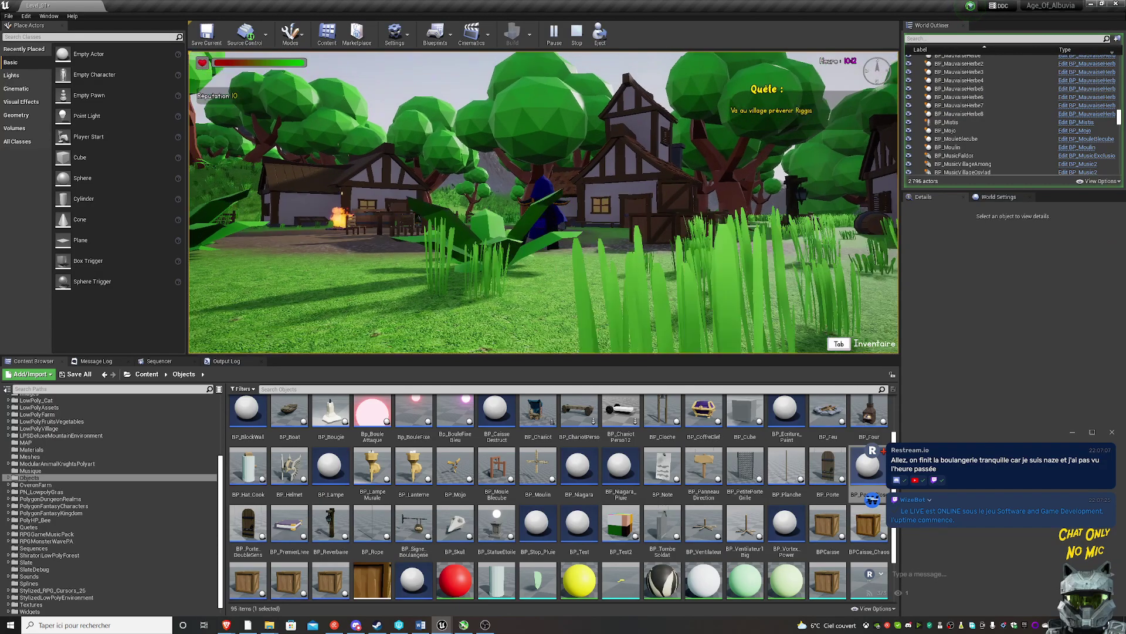
pyautogui.press('w')
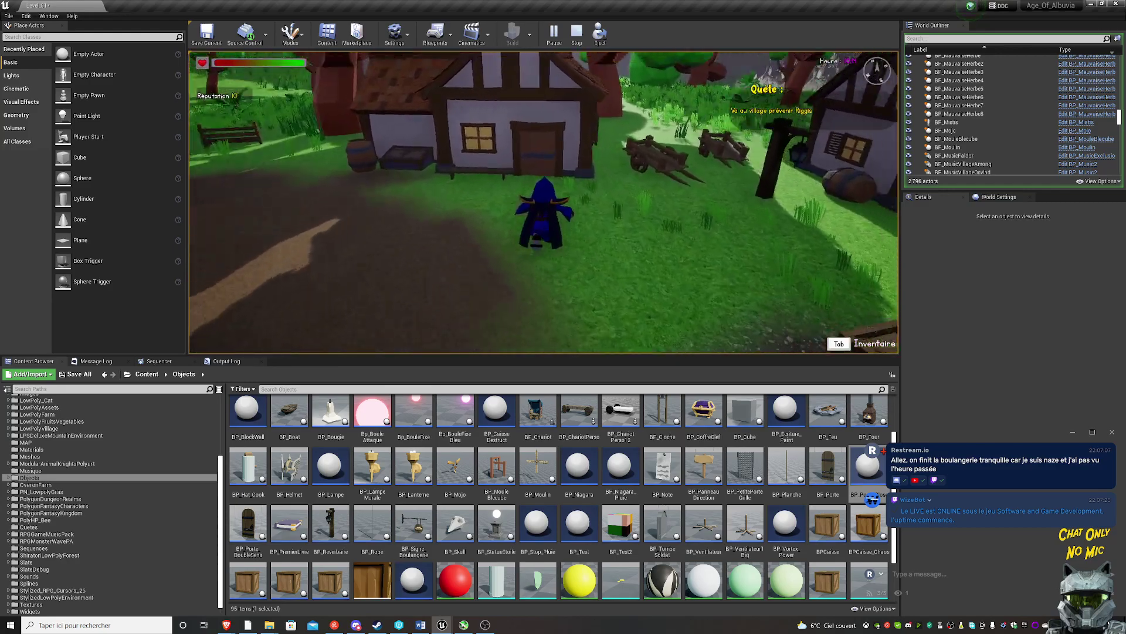
pyautogui.press('d')
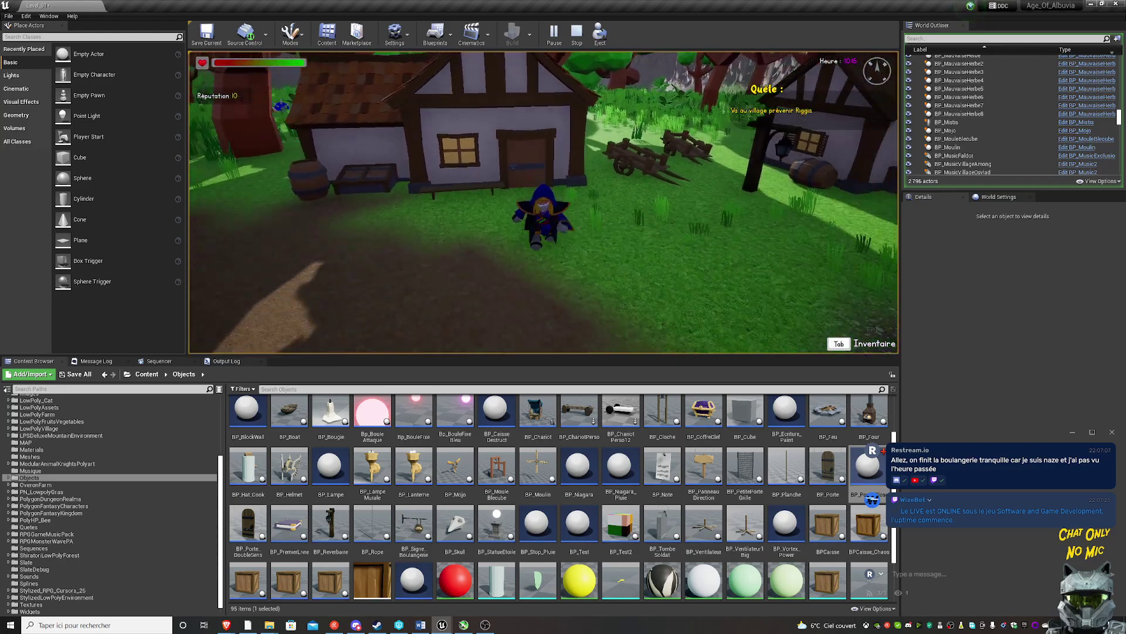
pyautogui.press('s')
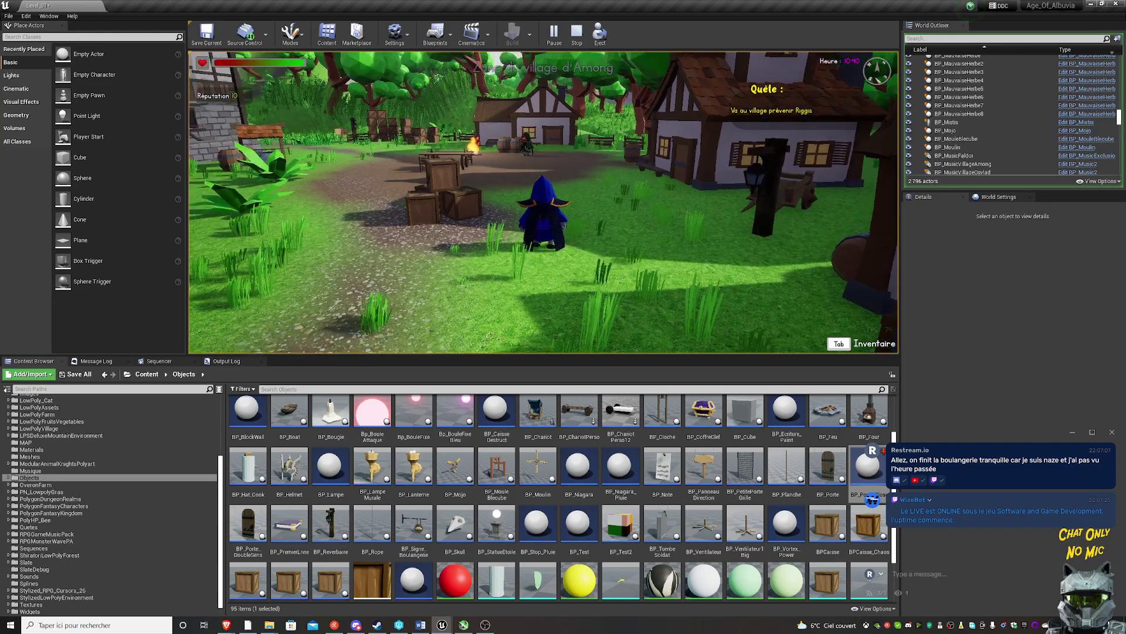
pyautogui.press('Escape')
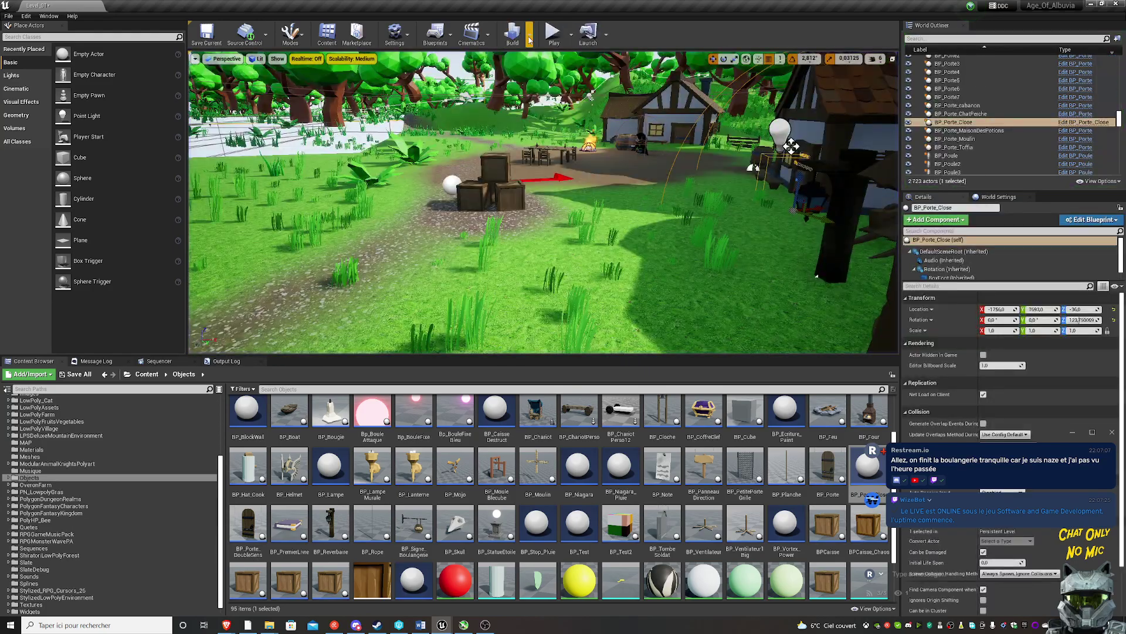
pyautogui.click(552, 39)
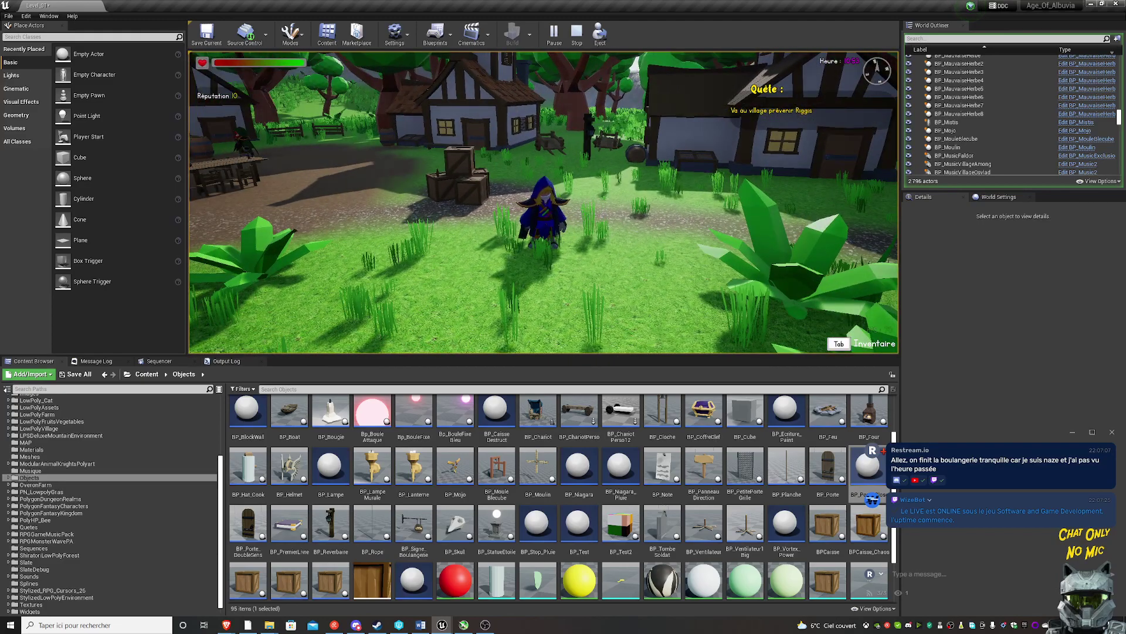
pyautogui.press('Escape')
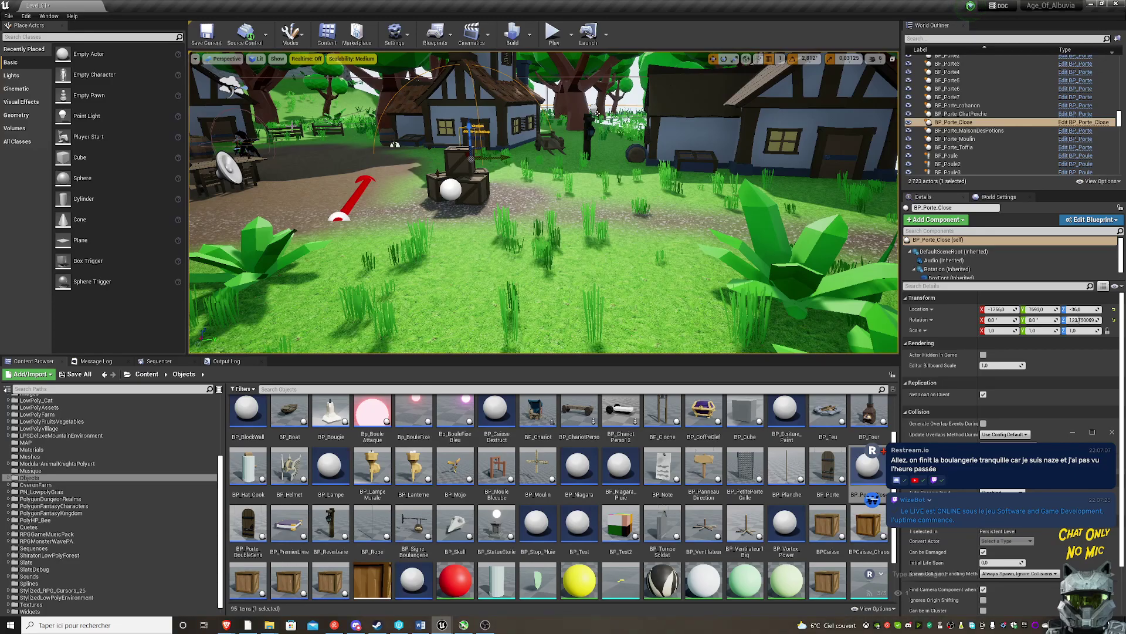
pyautogui.moveTo(228, 626)
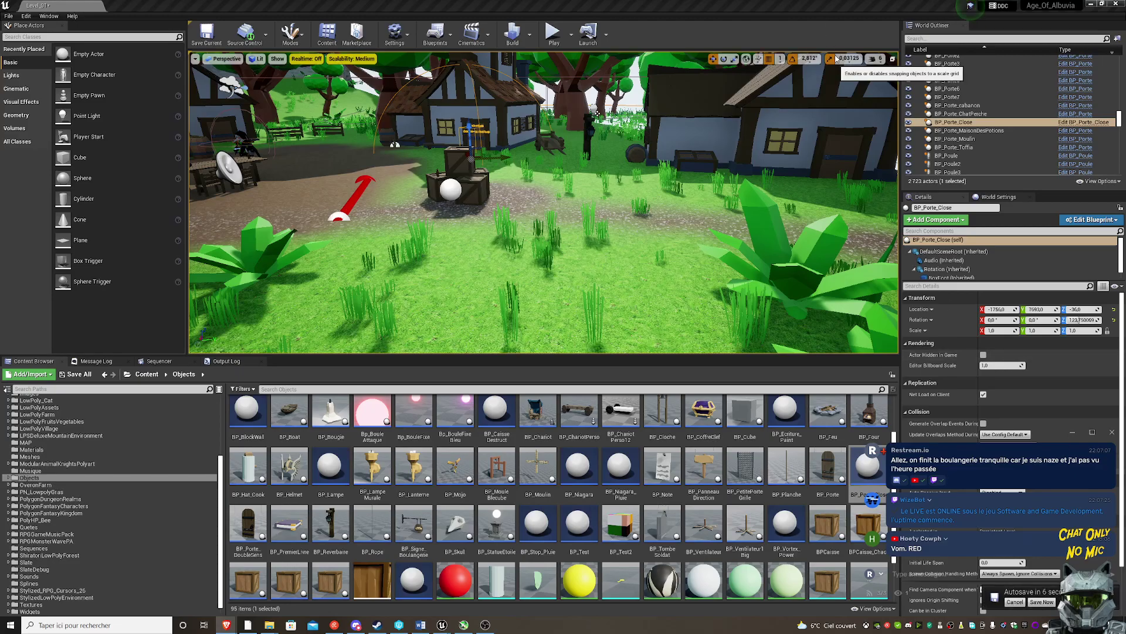
# - Frame the door and select the BP_Porte_Close trigger at the blue house's doorway
pyautogui.scroll(-3, 639, 199)
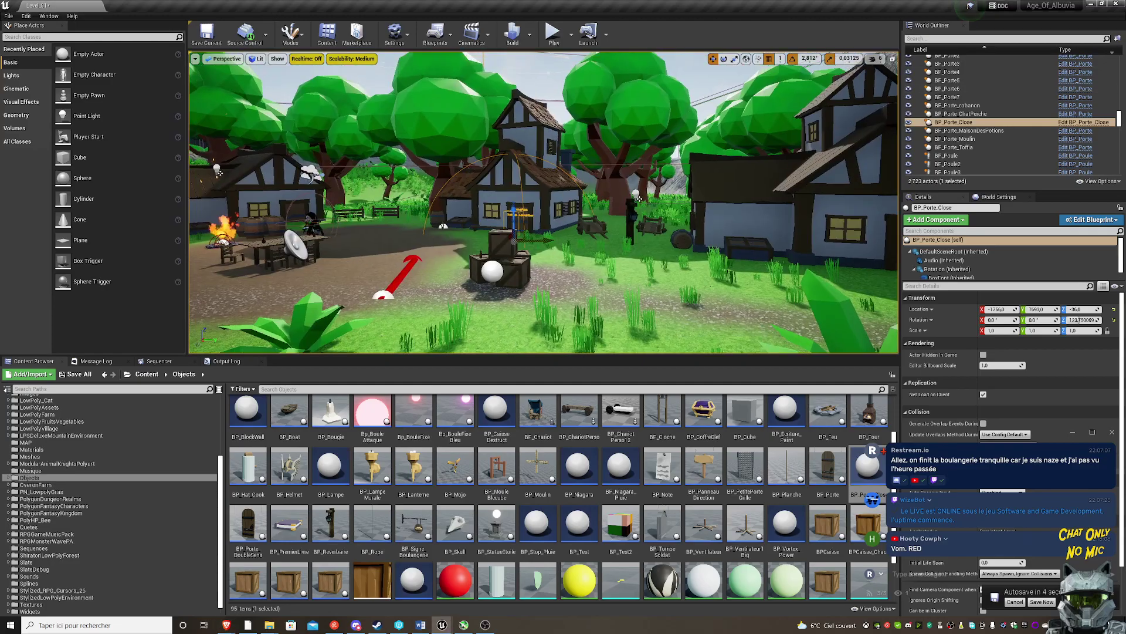
pyautogui.scroll(3, 639, 198)
pyautogui.scroll(3, 638, 199)
pyautogui.scroll(3, 639, 198)
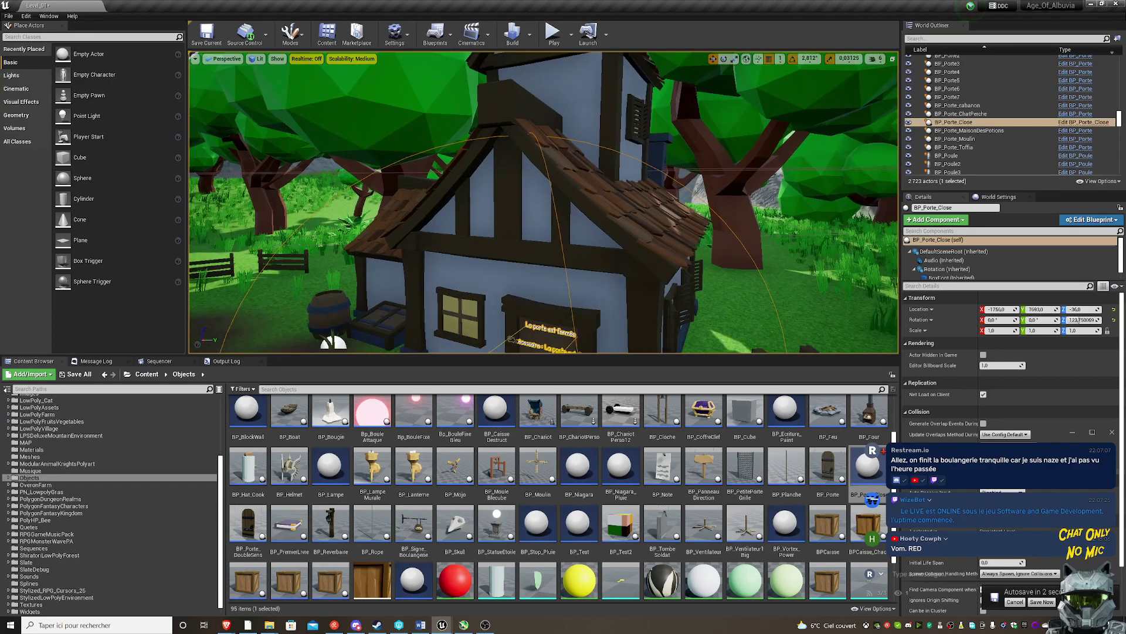
pyautogui.press('f')
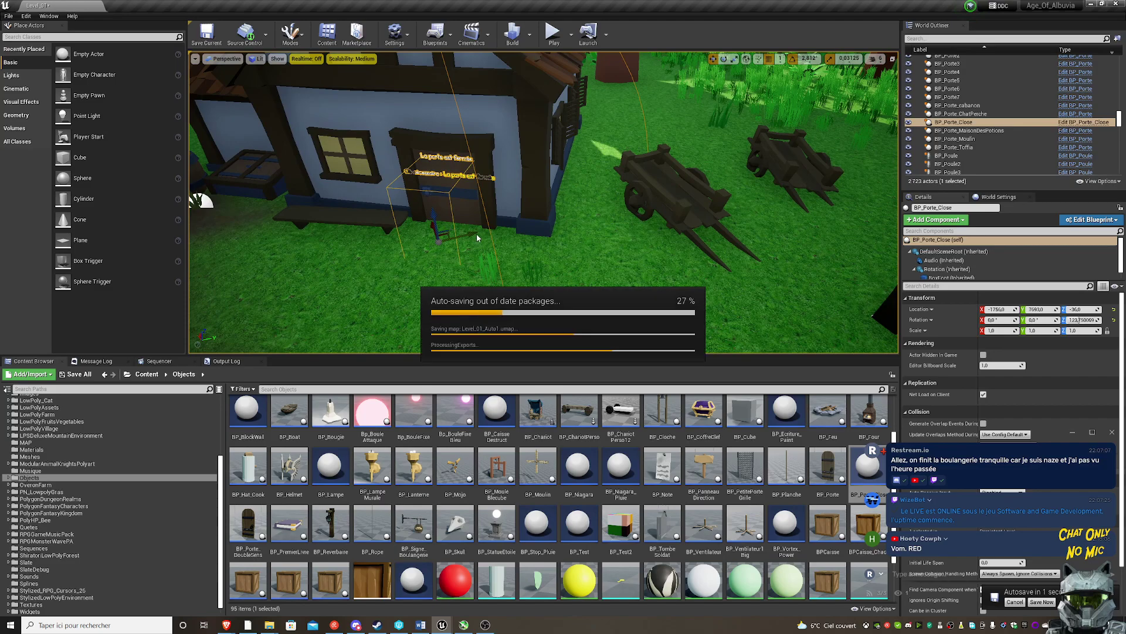
pyautogui.click(471, 234)
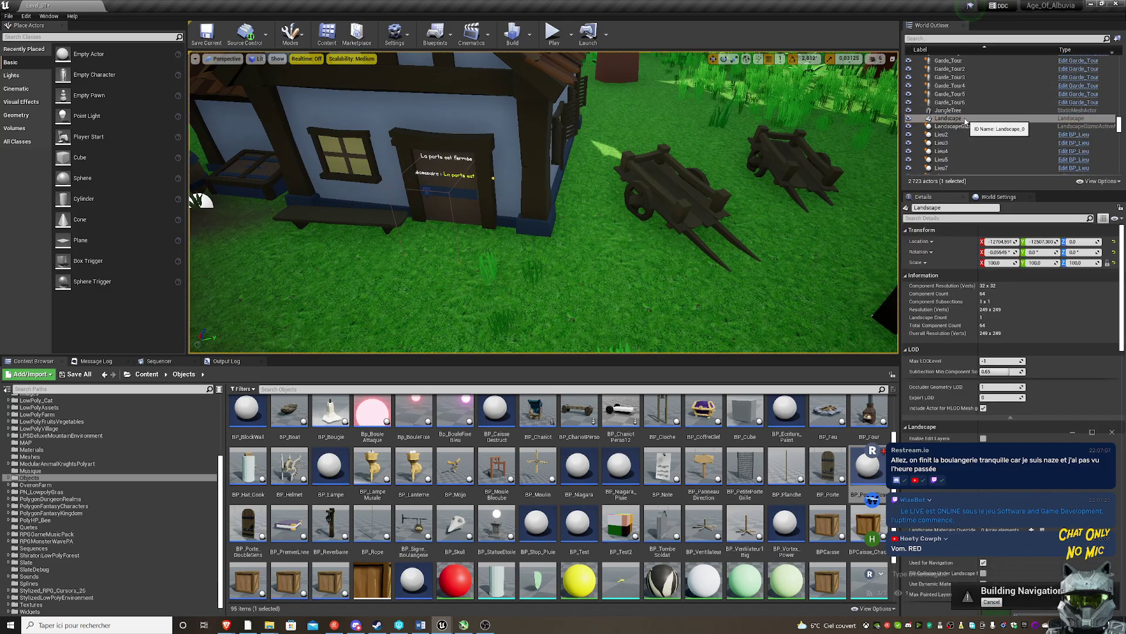
pyautogui.click(449, 192)
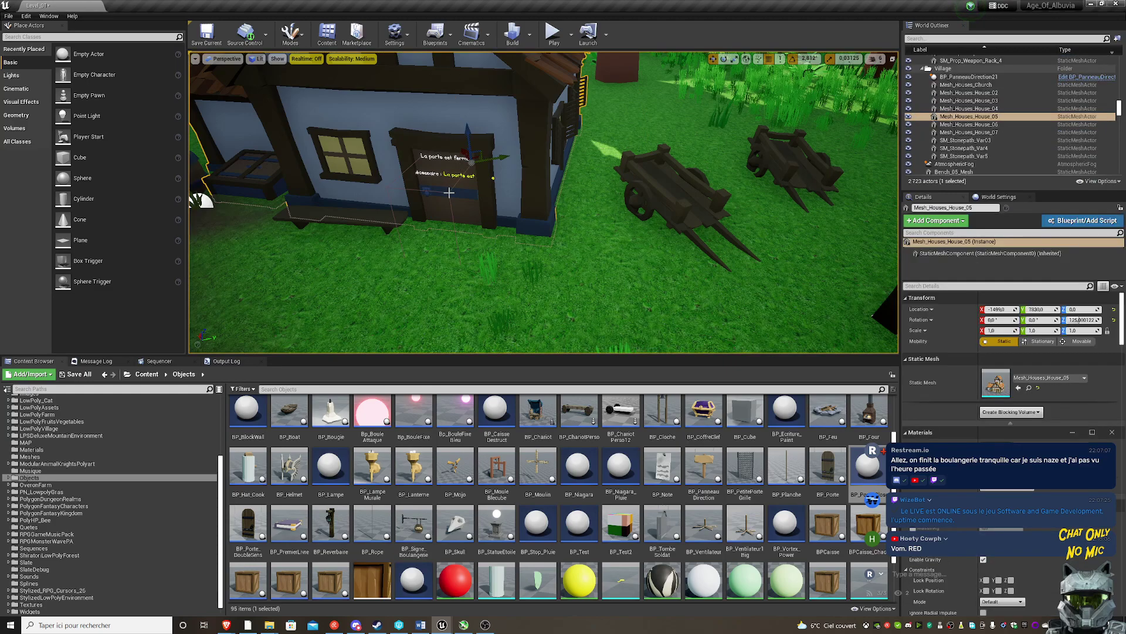
pyautogui.click(451, 188)
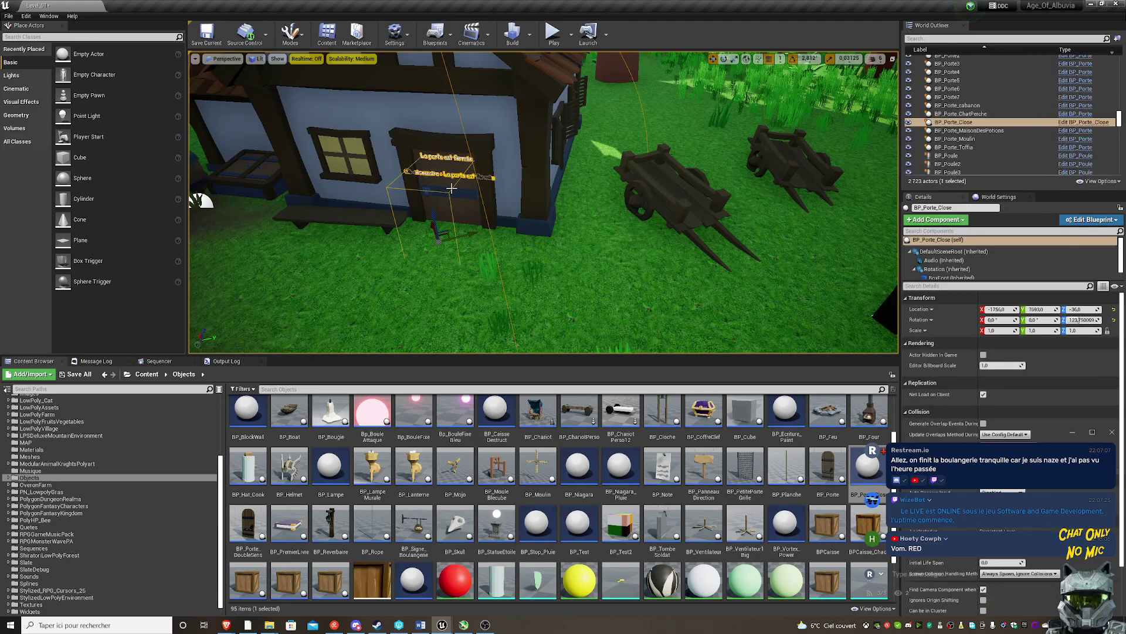
# - Duplicate the trigger as BP_Porte_Close2 and move it toward another house's door
pyautogui.hotkey('ctrl', 'w')
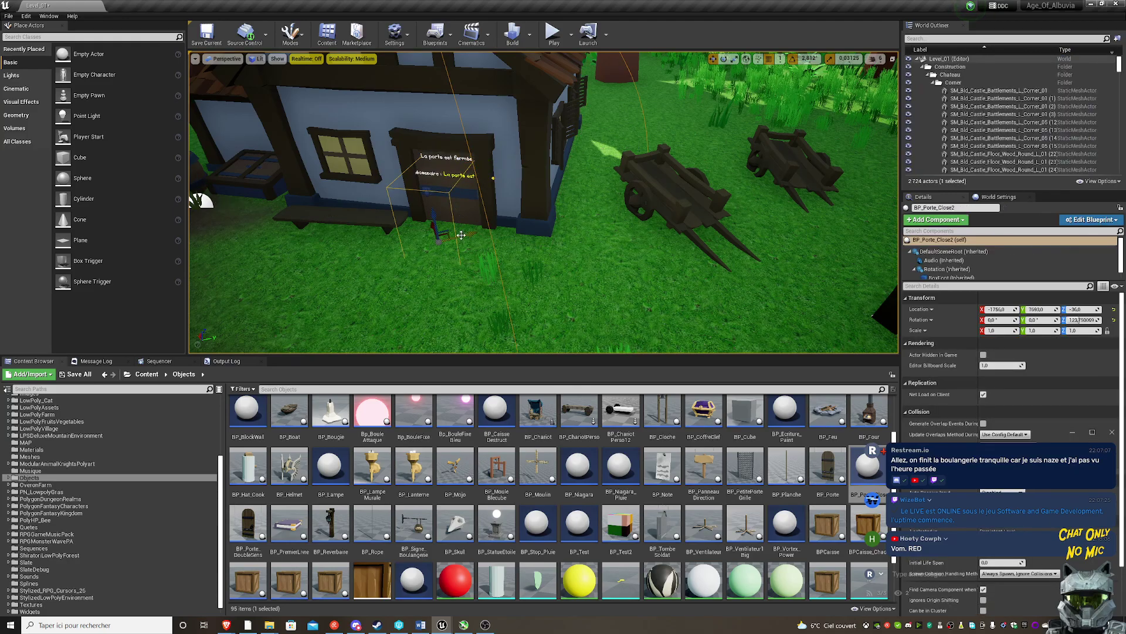
pyautogui.moveTo(510, 237); pyautogui.dragTo(446, 275, button='right')
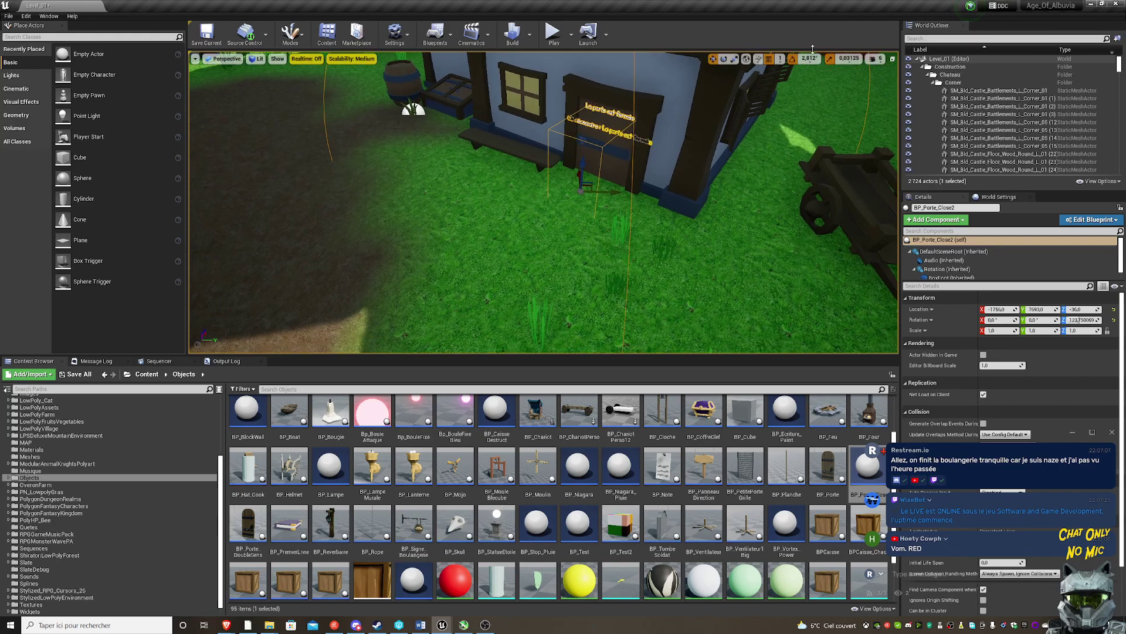
pyautogui.click(759, 60)
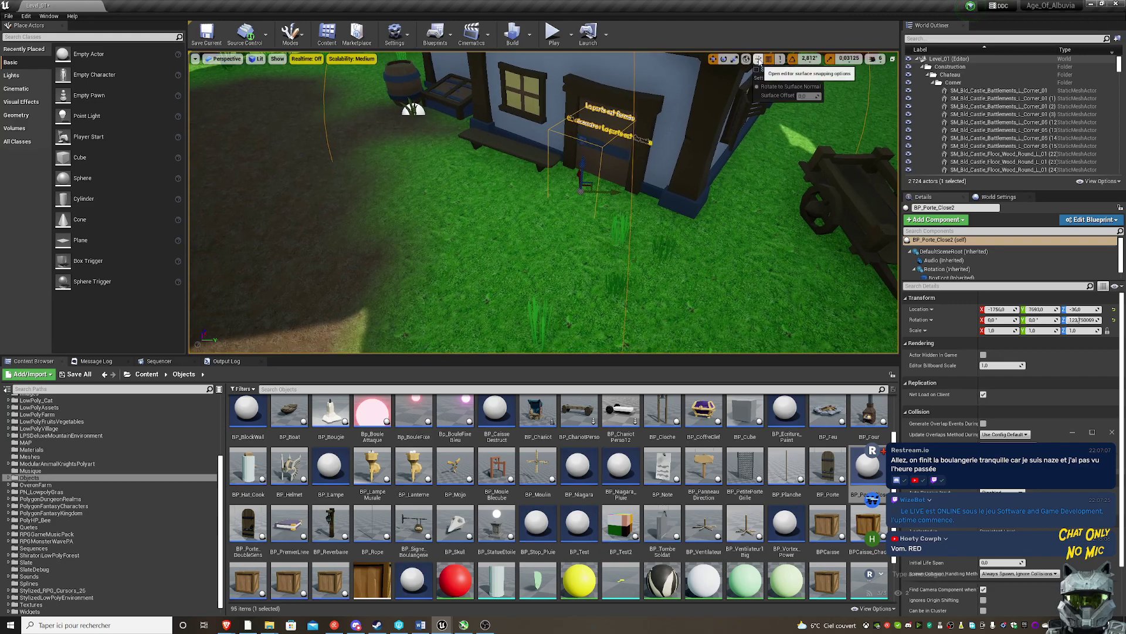
pyautogui.click(745, 60)
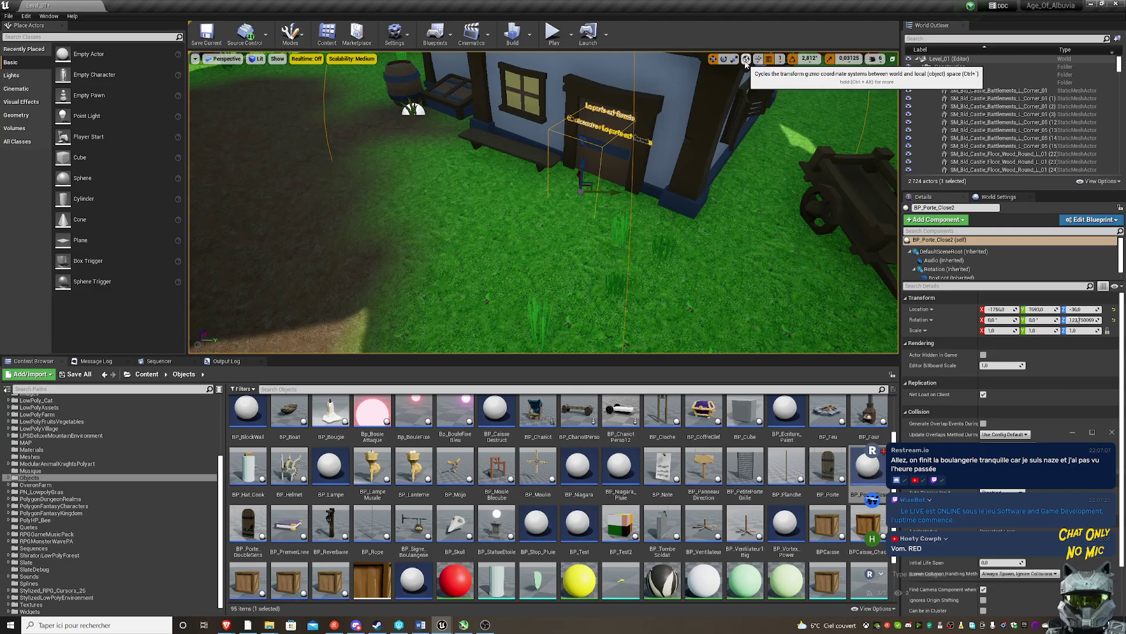
pyautogui.click(745, 60)
pyautogui.moveTo(557, 234); pyautogui.dragTo(557, 193, button='right')
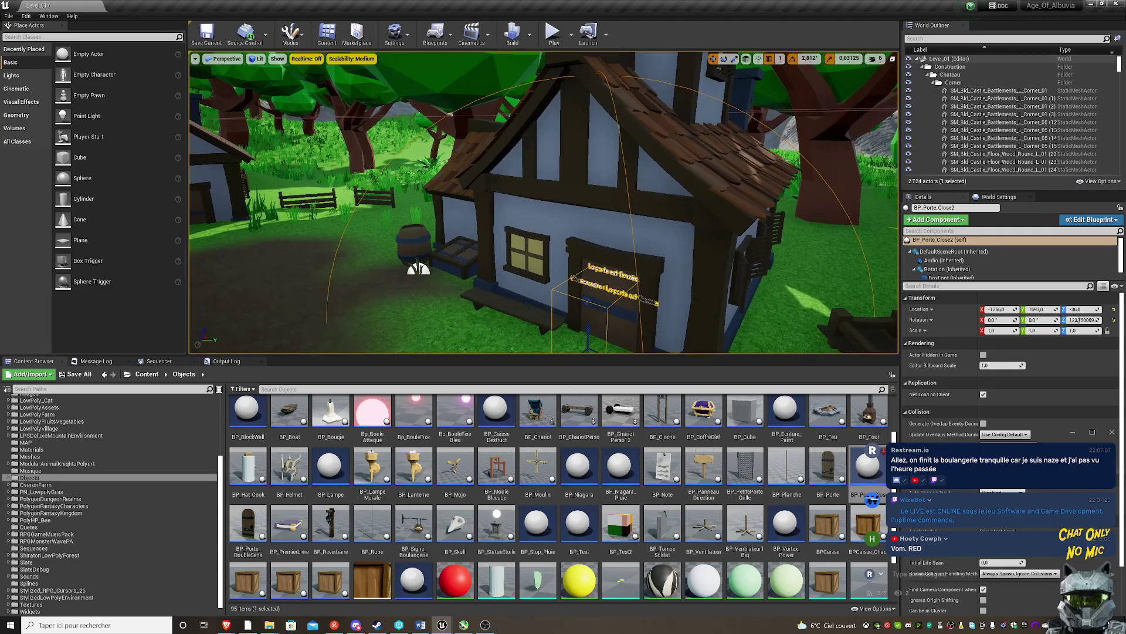
pyautogui.moveTo(686, 272); pyautogui.dragTo(587, 275, button='right')
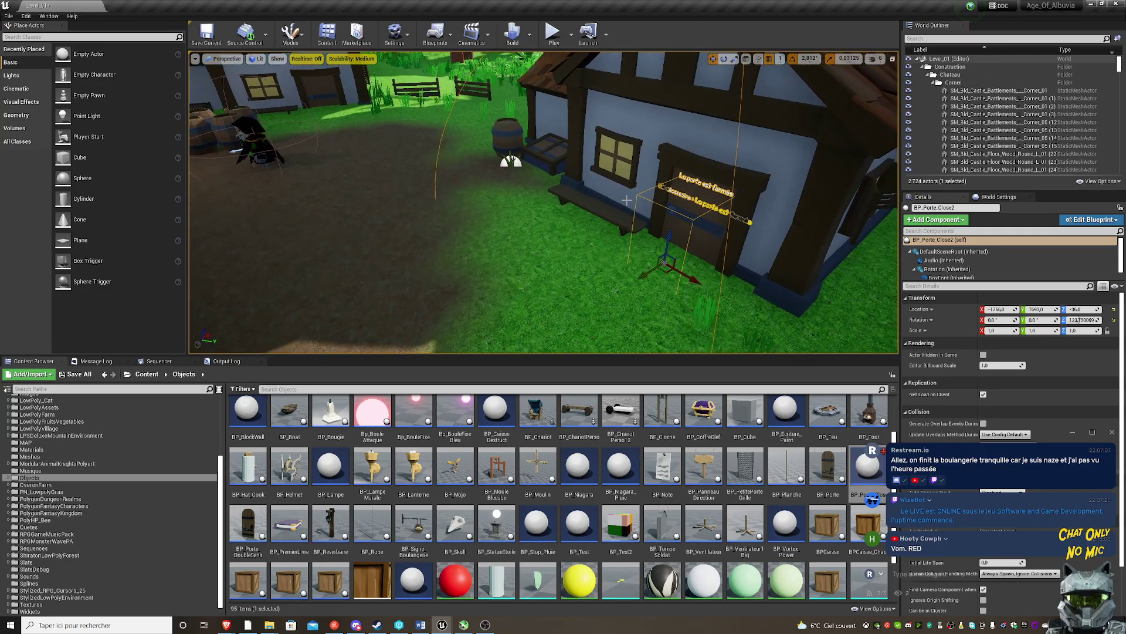
pyautogui.moveTo(686, 272); pyautogui.dragTo(538, 296)
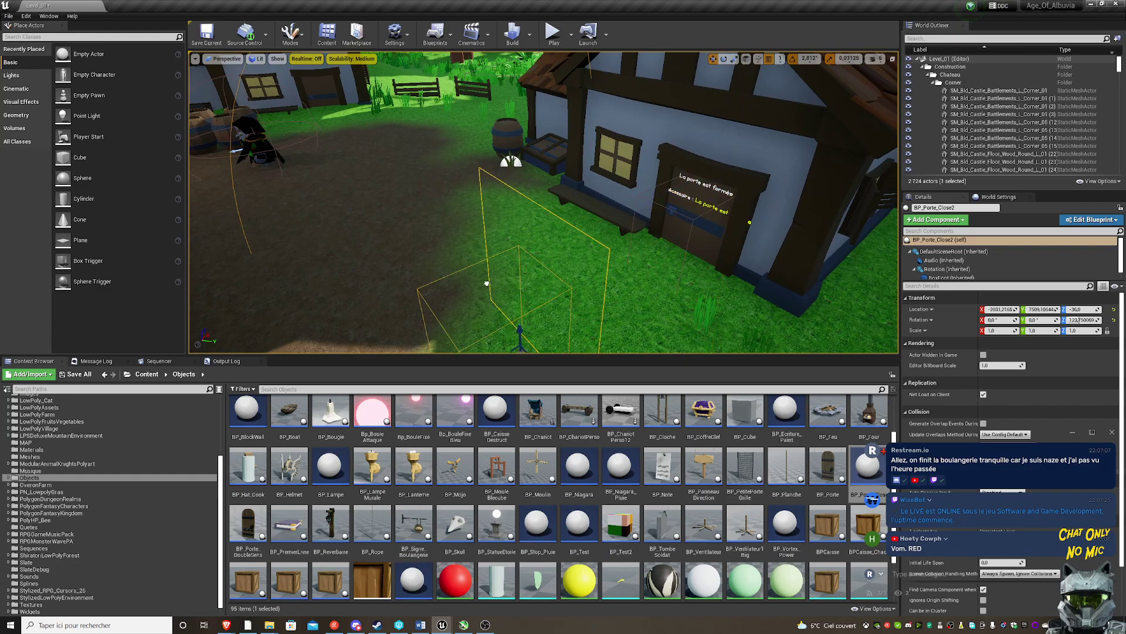
pyautogui.moveTo(539, 297); pyautogui.dragTo(537, 309, button='right')
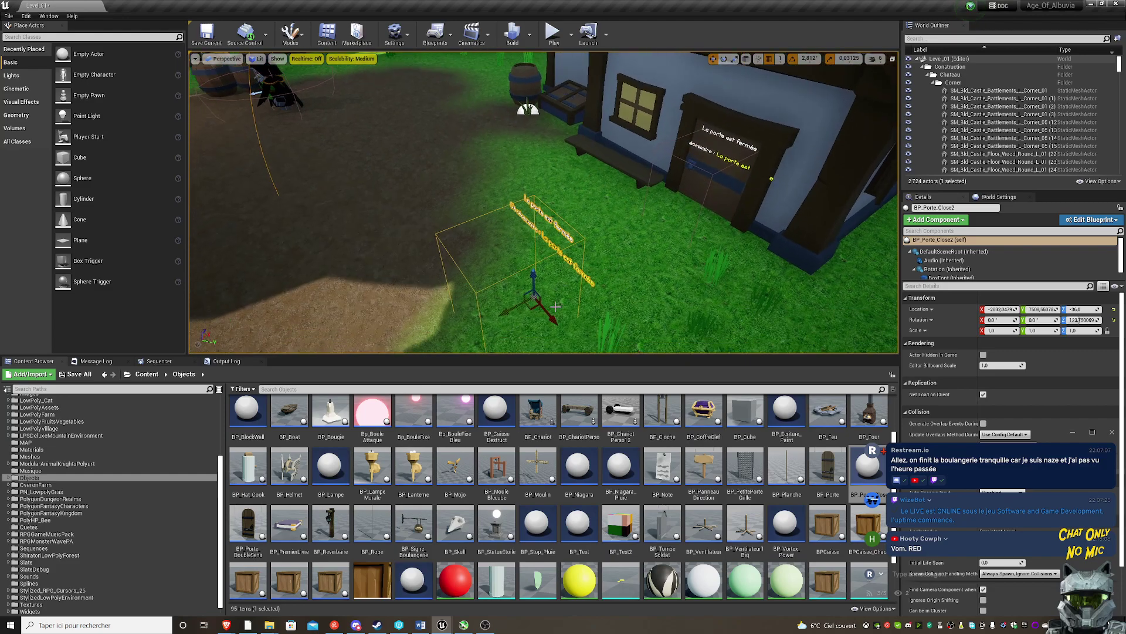
pyautogui.moveTo(537, 309)
pyautogui.keyDown('shift'); pyautogui.mouseDown()
pyautogui.moveTo(533, 296)
pyautogui.moveTo(531, 317)
pyautogui.moveTo(566, 335)
pyautogui.mouseUp(); pyautogui.keyUp('shift')
# - Rotate BP_Porte_Close2 to face the door and nudge it into the doorway
pyautogui.press('e')
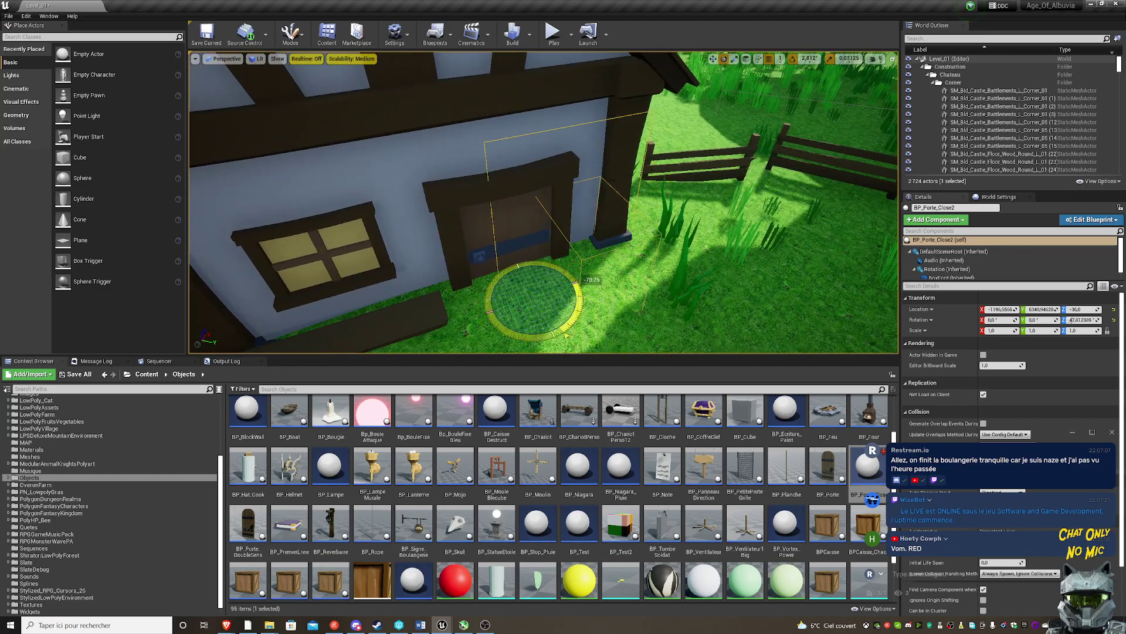
pyautogui.press('w')
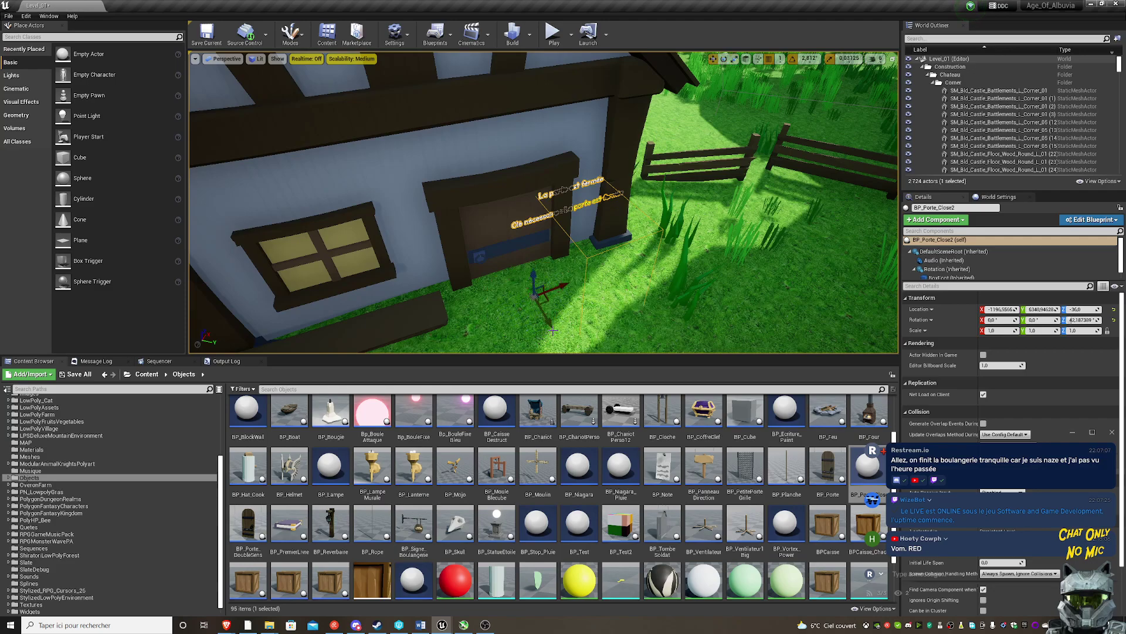
pyautogui.keyDown('shift'); pyautogui.moveTo(547, 299); pyautogui.dragTo(445, 345); pyautogui.keyUp('shift')
pyautogui.press('e')
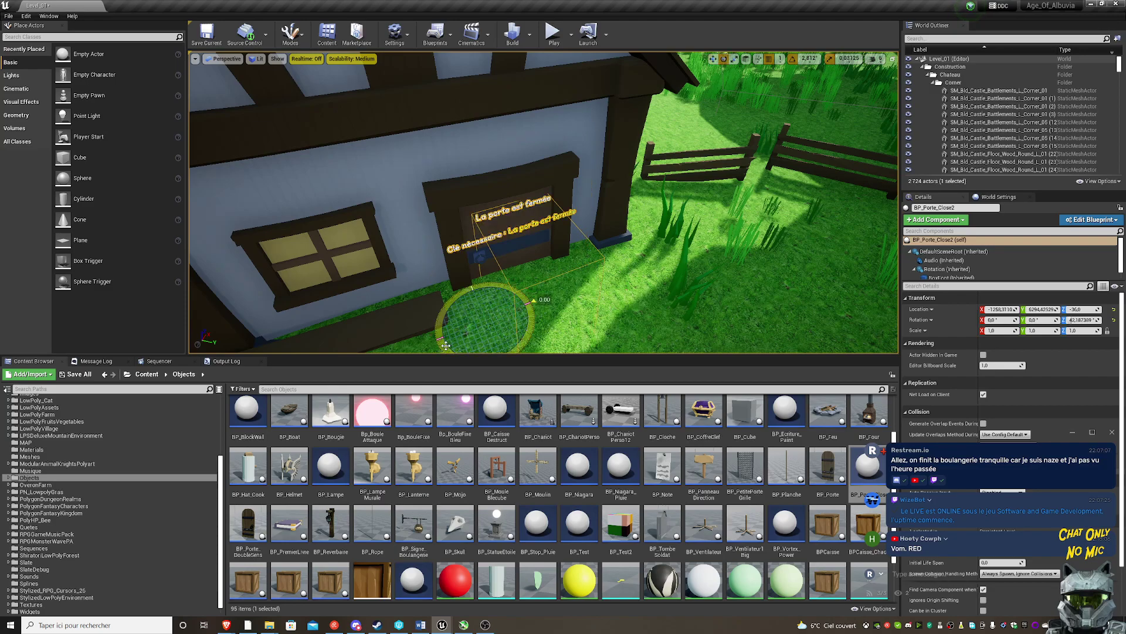
pyautogui.press('w')
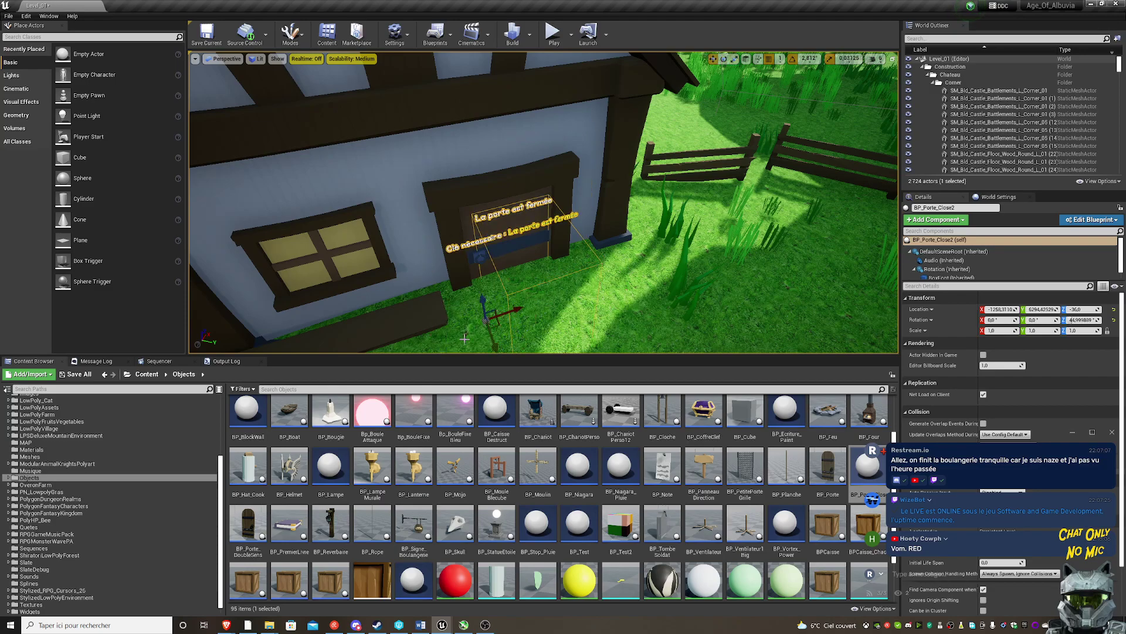
pyautogui.moveTo(496, 327); pyautogui.dragTo(494, 322)
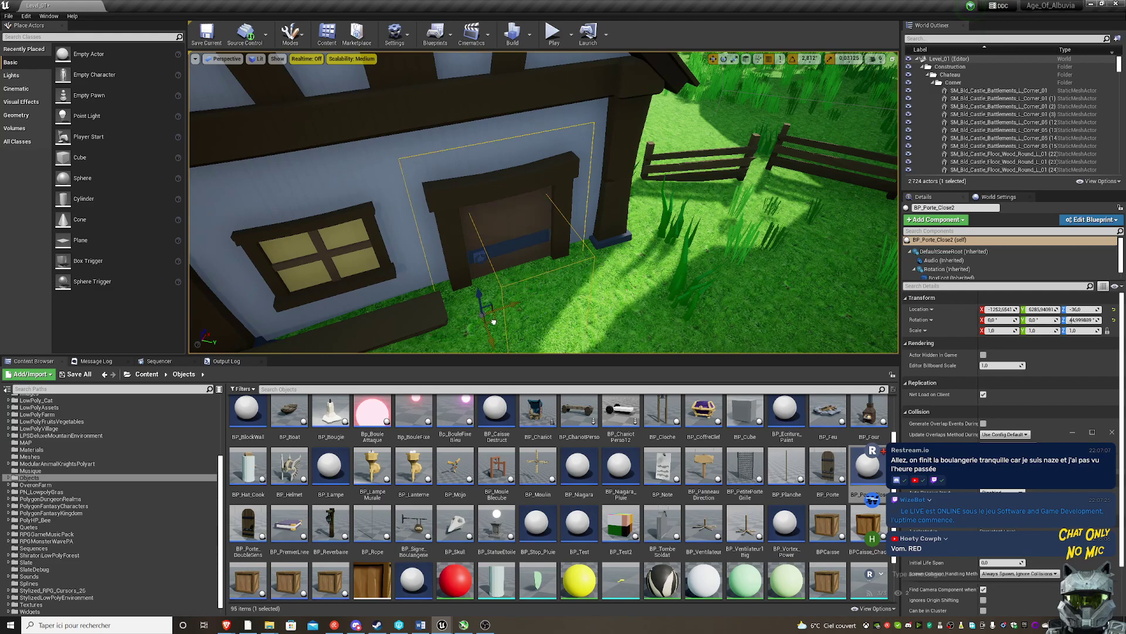
# - Fly the view out toward the next village houses
pyautogui.scroll(-3, 642, 319)
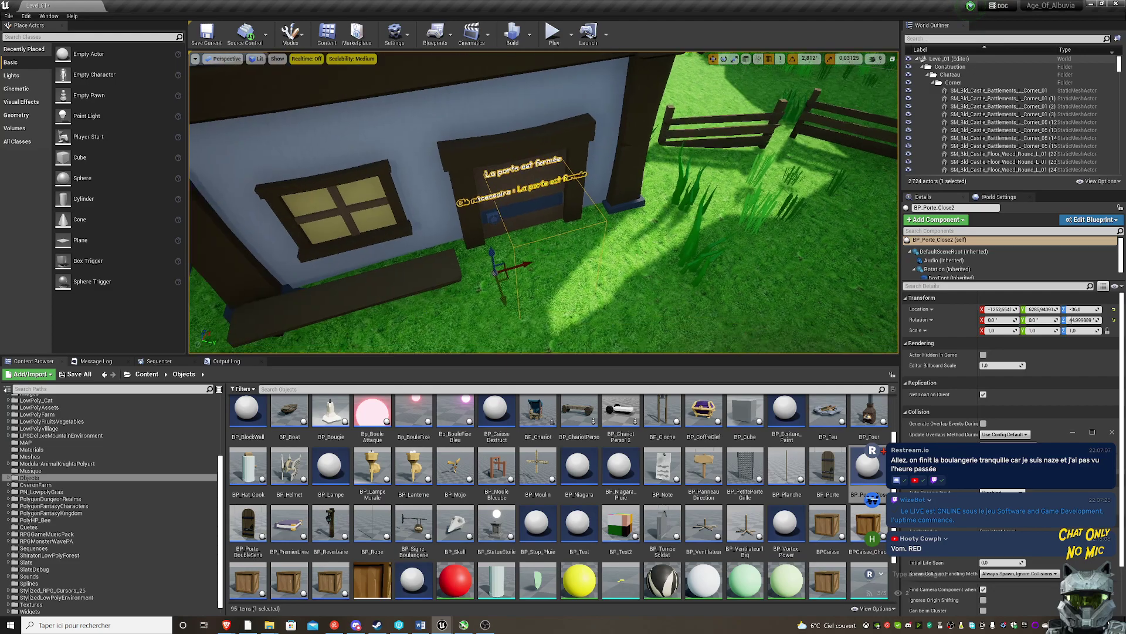
pyautogui.scroll(-3, 643, 319)
pyautogui.scroll(-5, 528, 328)
pyautogui.scroll(-3, 394, 343)
pyautogui.moveTo(394, 343)
pyautogui.mouseDown()
pyautogui.moveTo(610, 180)
pyautogui.moveTo(516, 176)
pyautogui.mouseUp()
pyautogui.moveTo(513, 278); pyautogui.dragTo(453, 295, button='right')
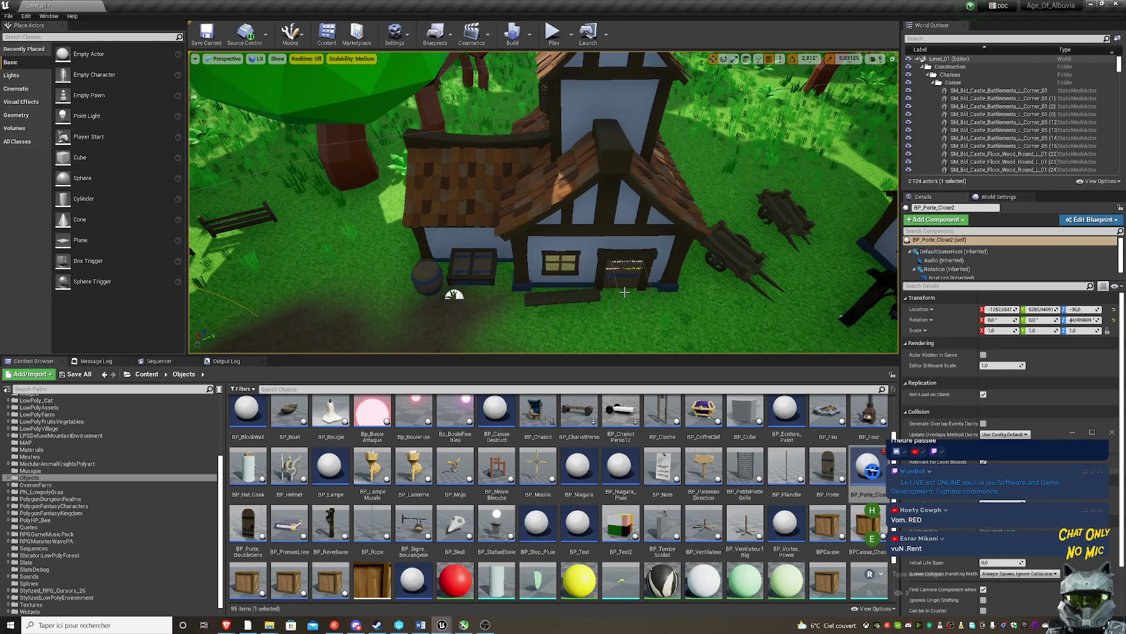
pyautogui.click(624, 292)
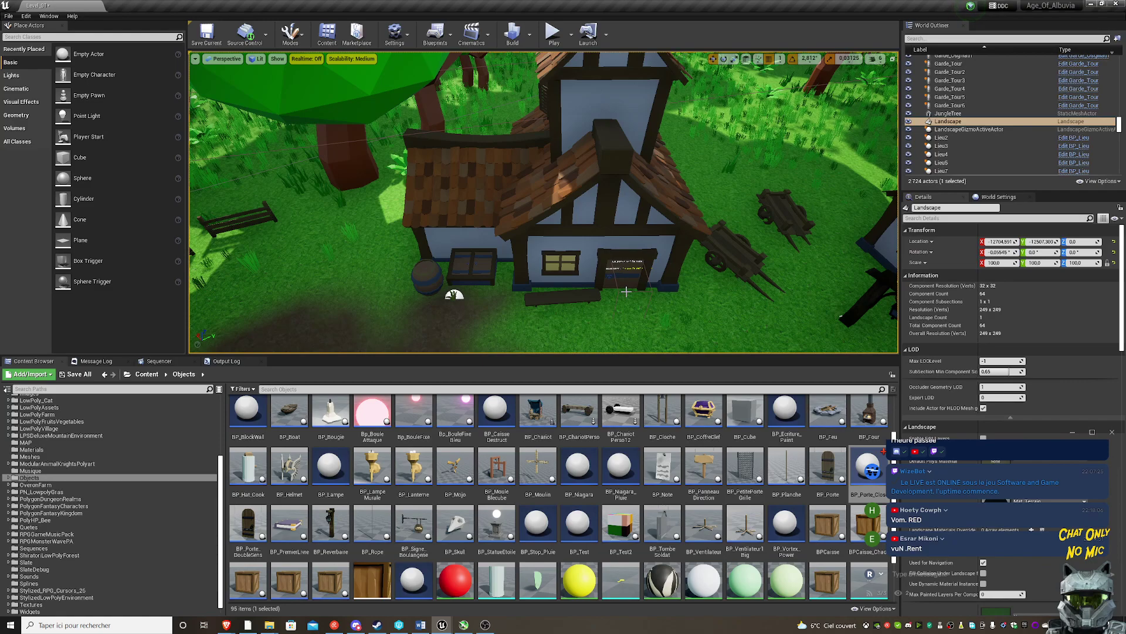
# - Alt-drag a copy BP_Porte_Close3 to another house, rotate it, and nudge it onto the doorway
pyautogui.click(626, 291)
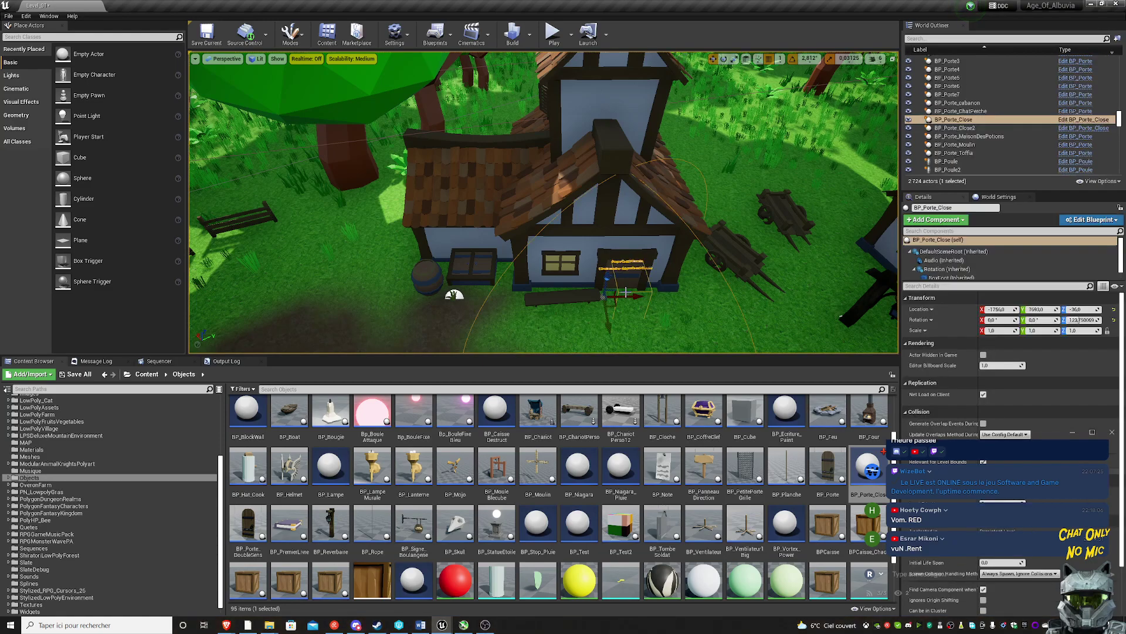
pyautogui.moveTo(626, 291)
pyautogui.keyDown('alt'); pyautogui.keyDown('shift'); pyautogui.mouseDown()
pyautogui.moveTo(627, 253)
pyautogui.moveTo(311, 237)
pyautogui.mouseUp(); pyautogui.keyUp('shift'); pyautogui.keyUp('alt')
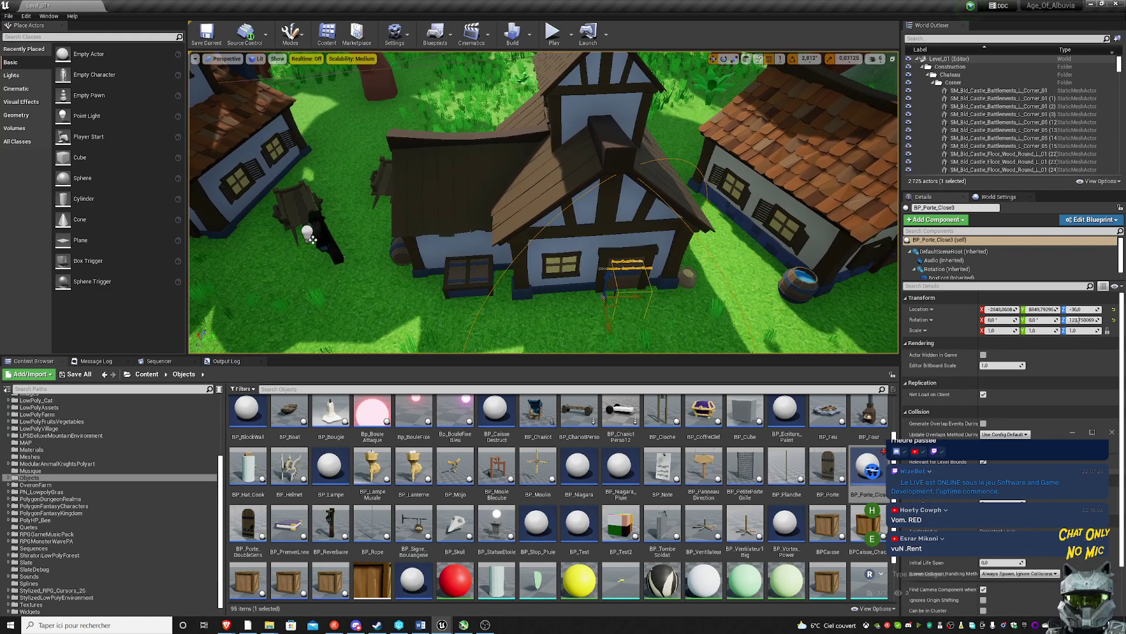
pyautogui.press('e')
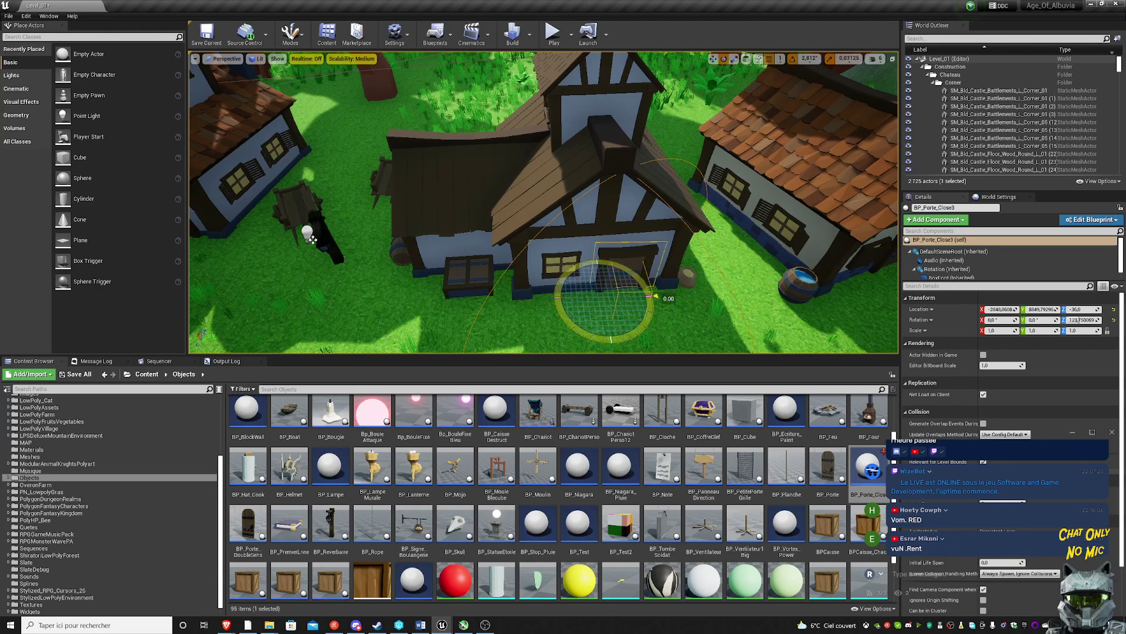
pyautogui.moveTo(312, 238); pyautogui.dragTo(311, 238)
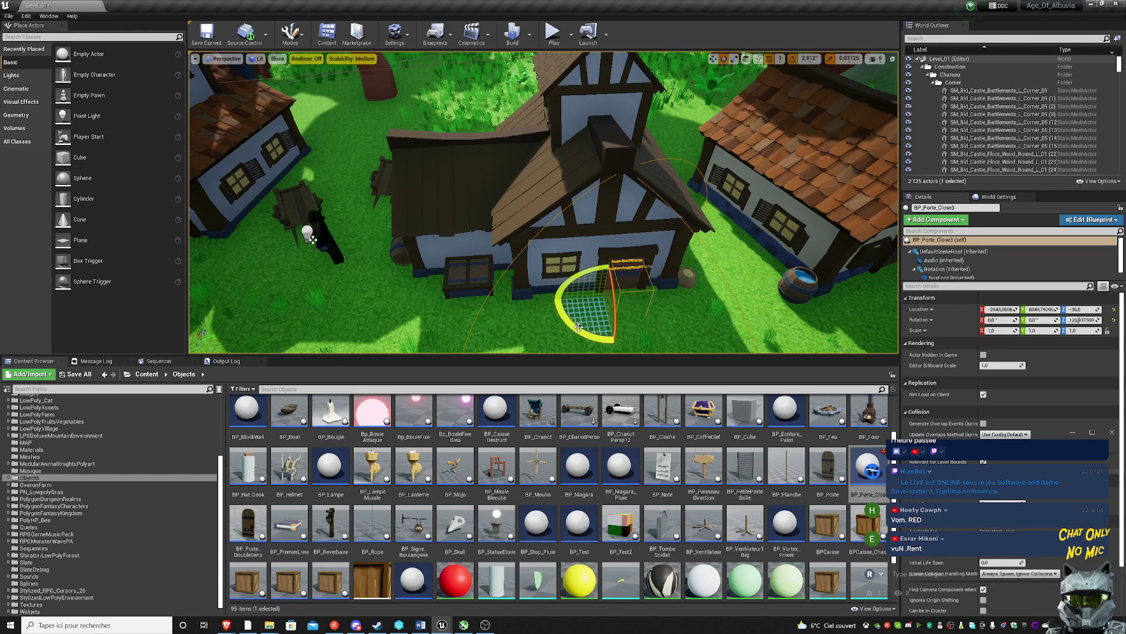
pyautogui.moveTo(312, 238); pyautogui.dragTo(806, 106, button='right')
pyautogui.scroll(2, 679, 300)
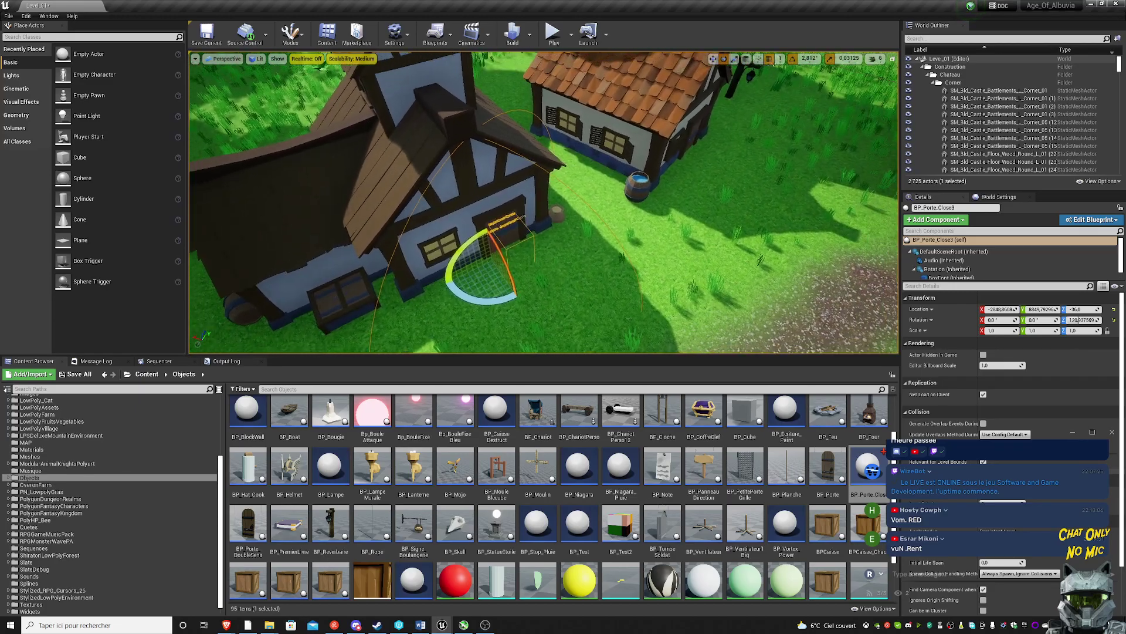
pyautogui.scroll(8, 678, 300)
pyautogui.press('f')
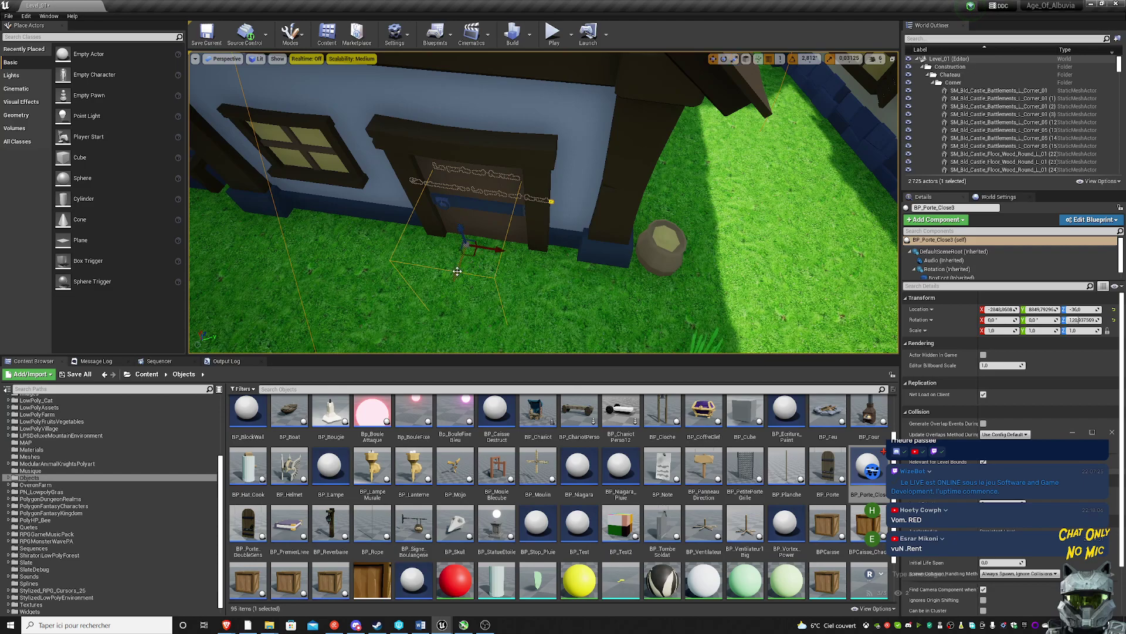
pyautogui.moveTo(471, 266); pyautogui.dragTo(458, 271)
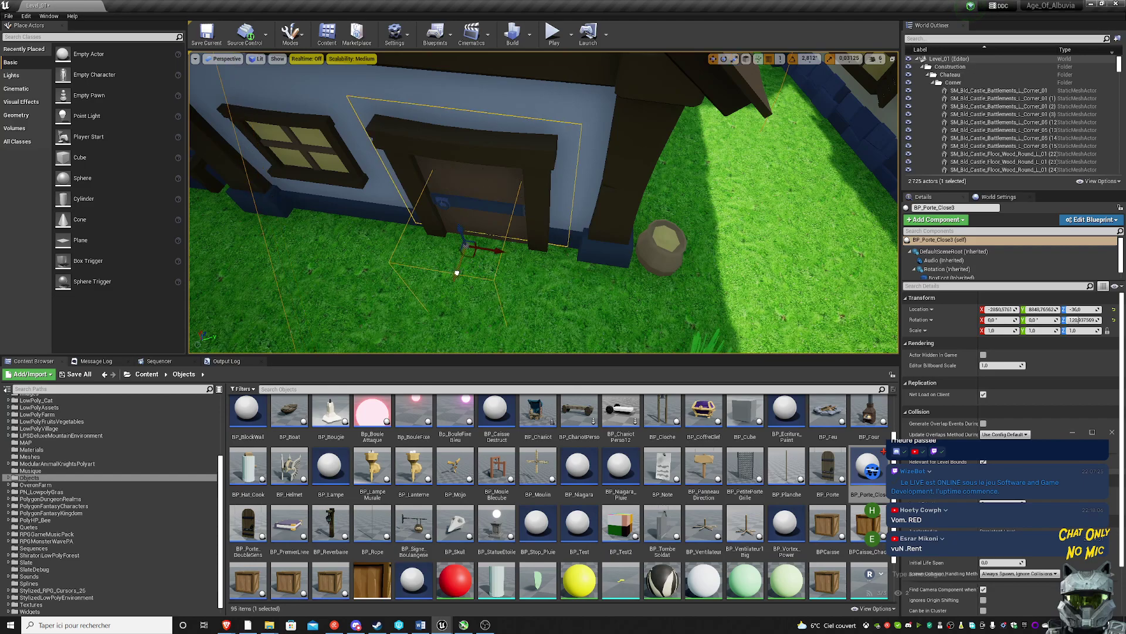
pyautogui.moveTo(458, 272); pyautogui.dragTo(457, 275)
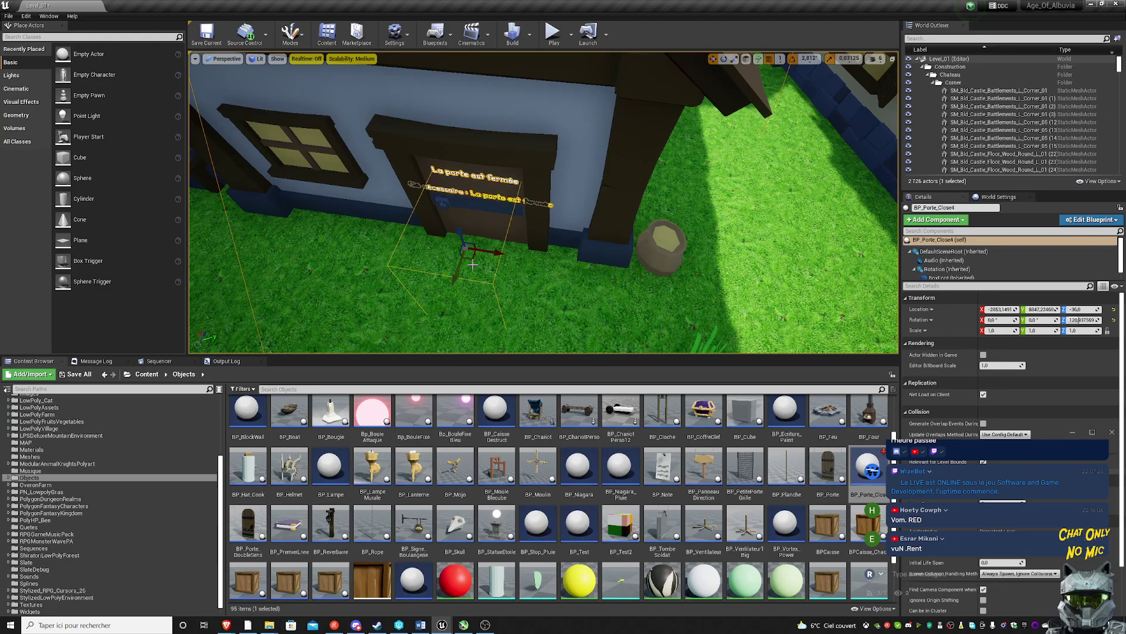
# - Alt-drag a copy BP_Porte_Close4 to another house door and fine-tune its position
pyautogui.moveTo(459, 281)
pyautogui.keyDown('alt'); pyautogui.keyDown('shift'); pyautogui.mouseDown()
pyautogui.moveTo(466, 249)
pyautogui.moveTo(516, 256)
pyautogui.mouseUp(); pyautogui.keyUp('shift'); pyautogui.keyUp('alt')
pyautogui.press('e')
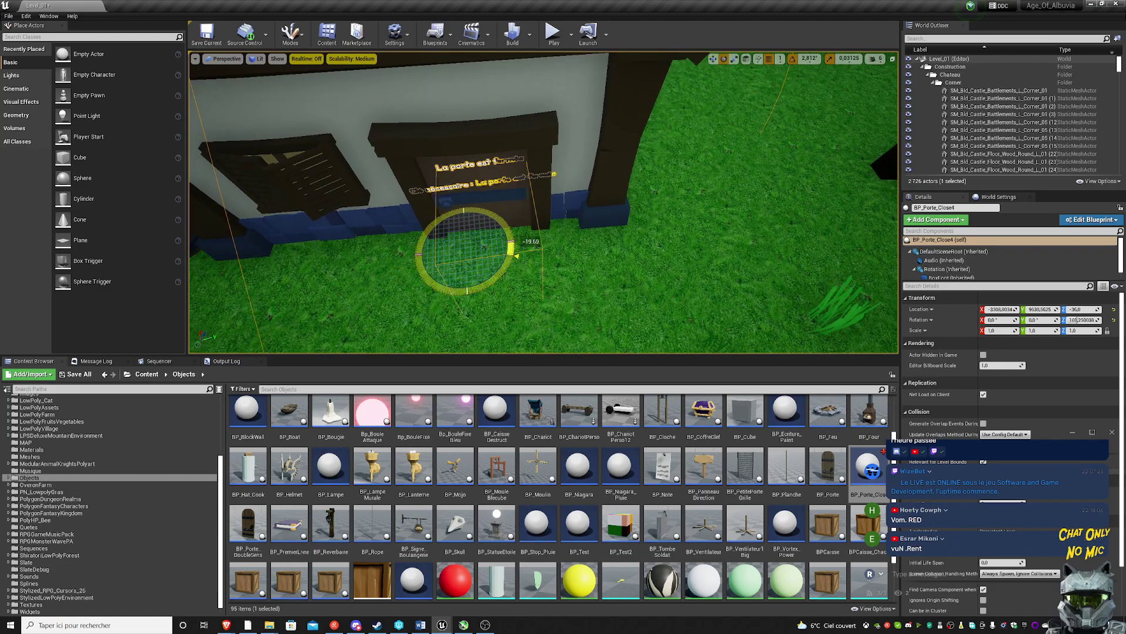
pyautogui.press('w')
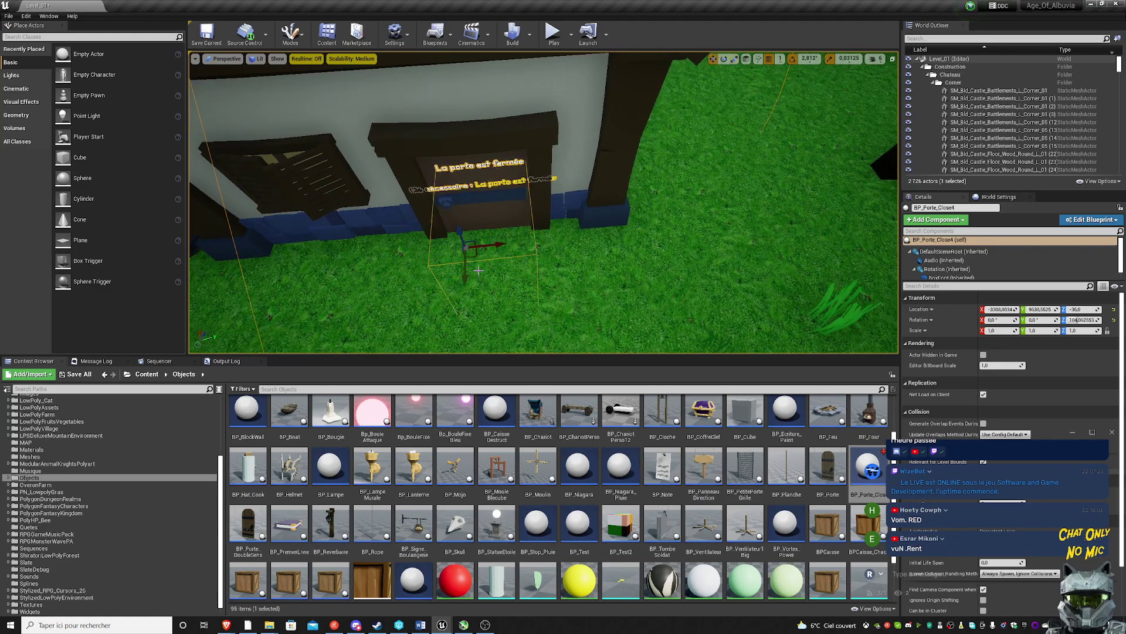
pyautogui.moveTo(475, 260); pyautogui.dragTo(471, 258)
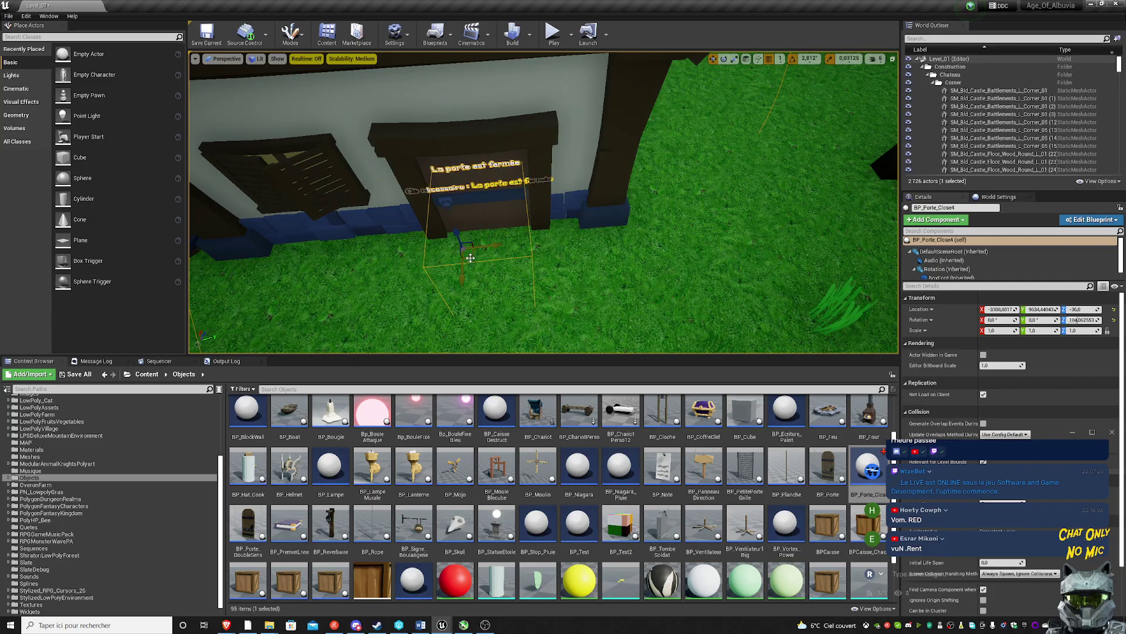
# - Duplicate BP_Porte_Close5, carry it to another house, and rotate it to face the door
pyautogui.hotkey('ctrl', 'w')
pyautogui.moveTo(471, 256)
pyautogui.keyDown('shift'); pyautogui.mouseDown()
pyautogui.moveTo(464, 247)
pyautogui.moveTo(477, 307)
pyautogui.mouseUp(); pyautogui.keyUp('shift')
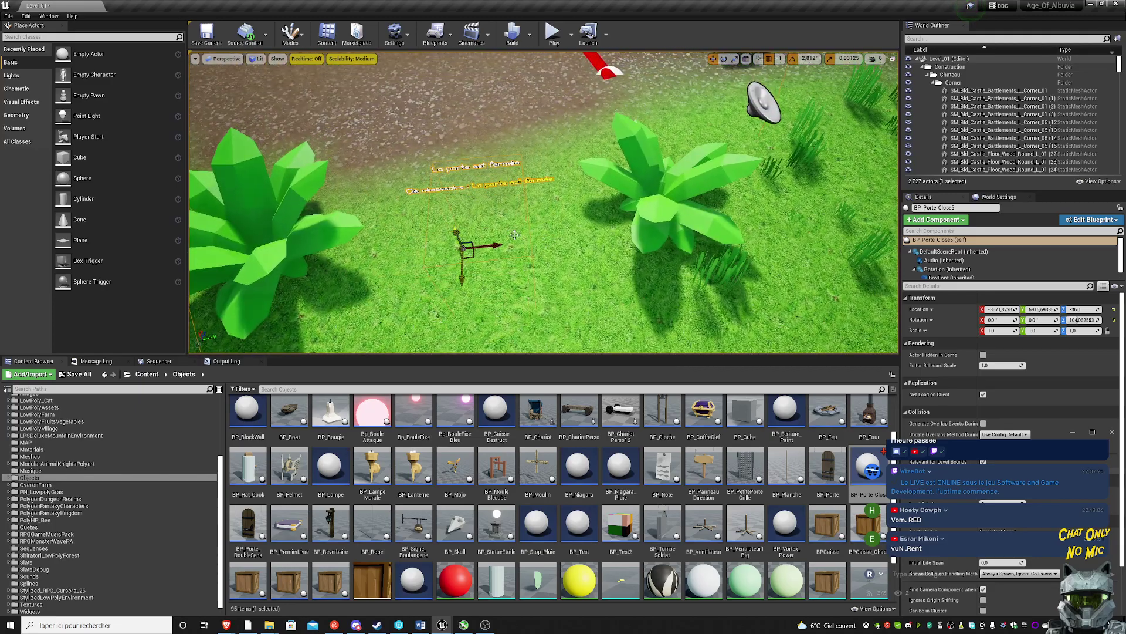
pyautogui.scroll(-3, 543, 203)
pyautogui.scroll(-3, 544, 202)
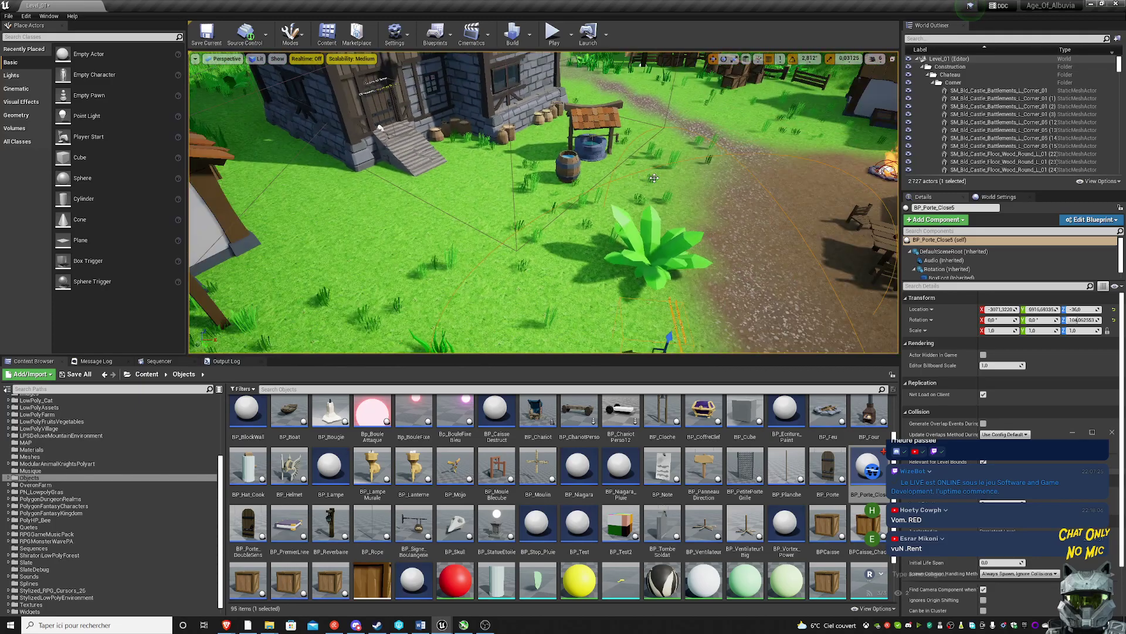
pyautogui.scroll(-3, 543, 202)
pyautogui.moveTo(614, 298); pyautogui.dragTo(312, 292)
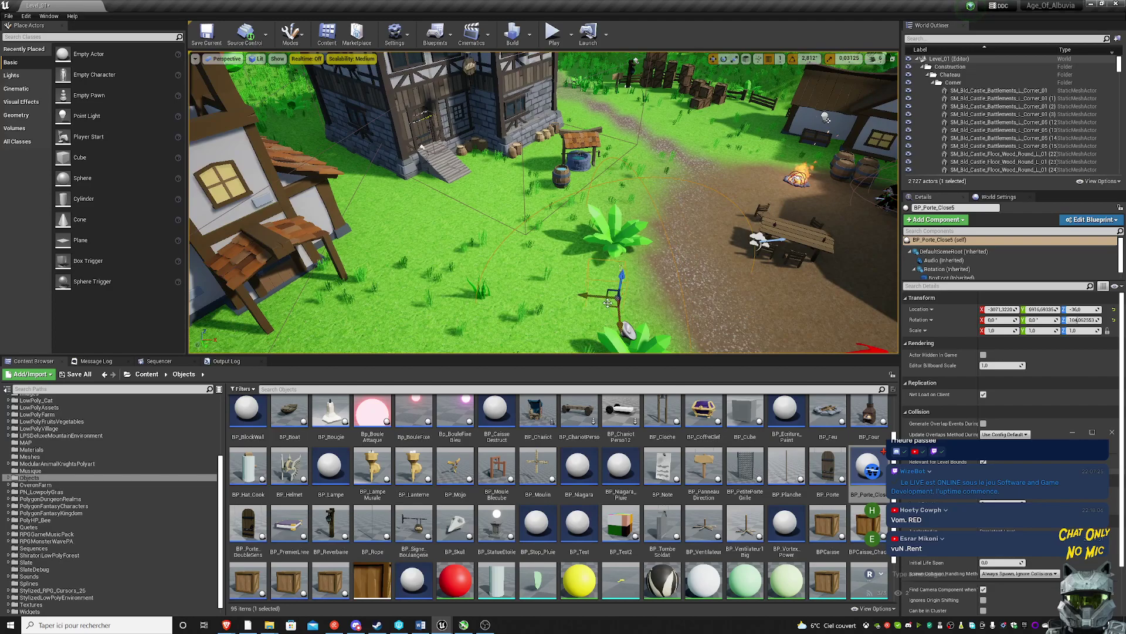
pyautogui.press('e')
pyautogui.moveTo(280, 337)
pyautogui.mouseDown()
pyautogui.moveTo(368, 276)
pyautogui.moveTo(363, 335)
pyautogui.mouseUp()
# - Slide BP_Porte_Close5 into the brown house's doorway and fine-tune it
pyautogui.press('f')
pyautogui.scroll(3, 393, 145)
pyautogui.keyDown('alt'); pyautogui.moveTo(394, 144); pyautogui.dragTo(514, 252); pyautogui.keyUp('alt')
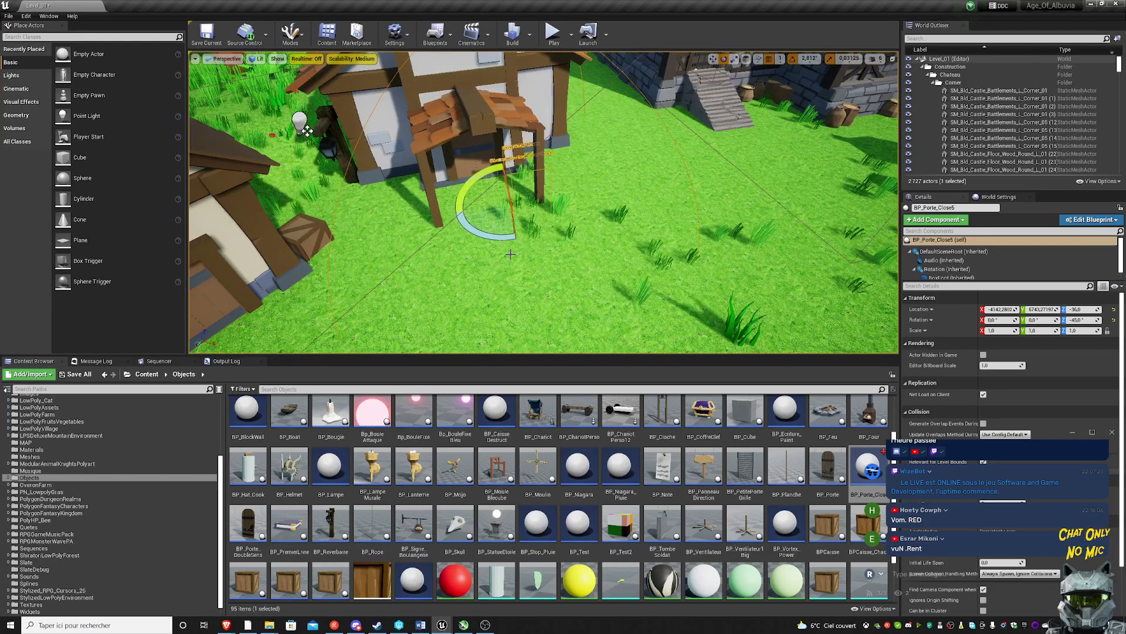
pyautogui.press('w')
pyautogui.moveTo(478, 196); pyautogui.dragTo(390, 194)
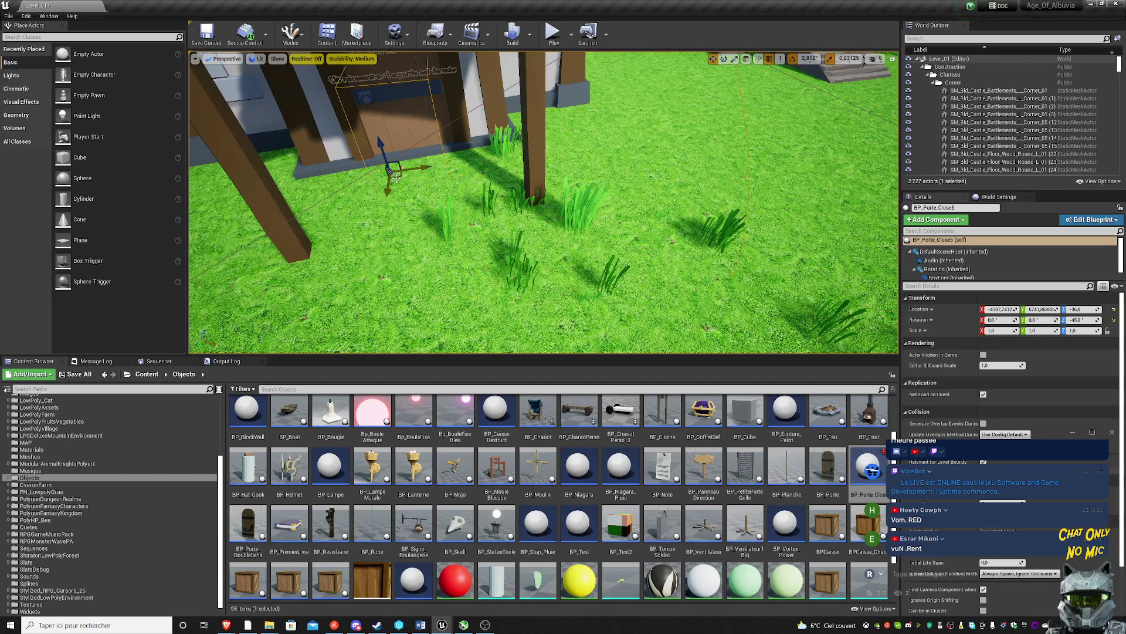
pyautogui.press('f')
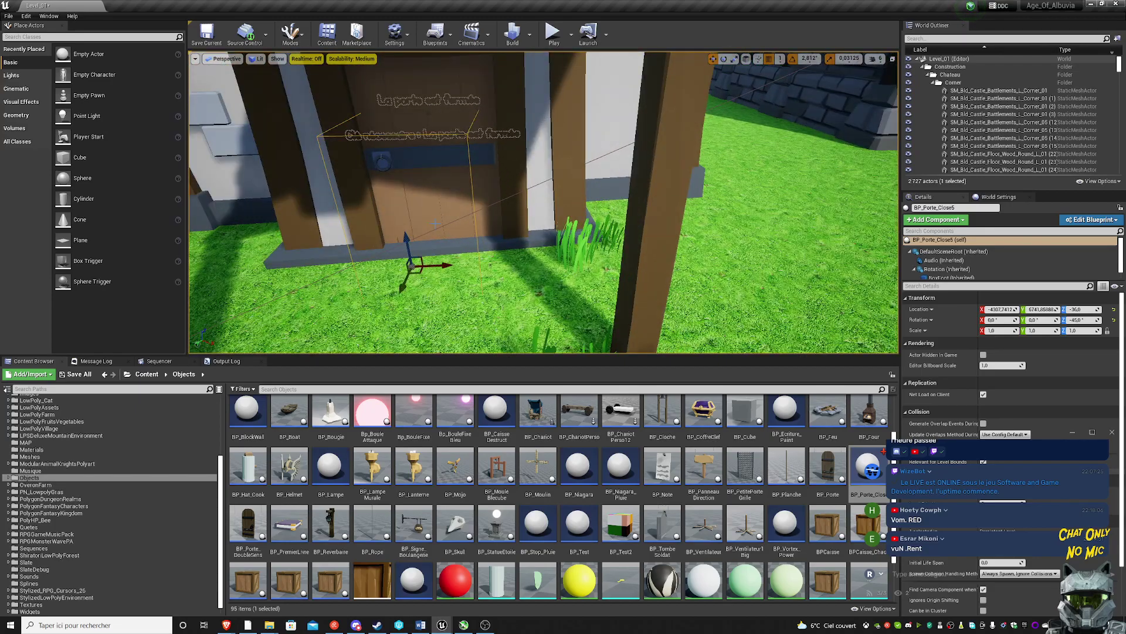
pyautogui.moveTo(474, 280); pyautogui.dragTo(483, 281)
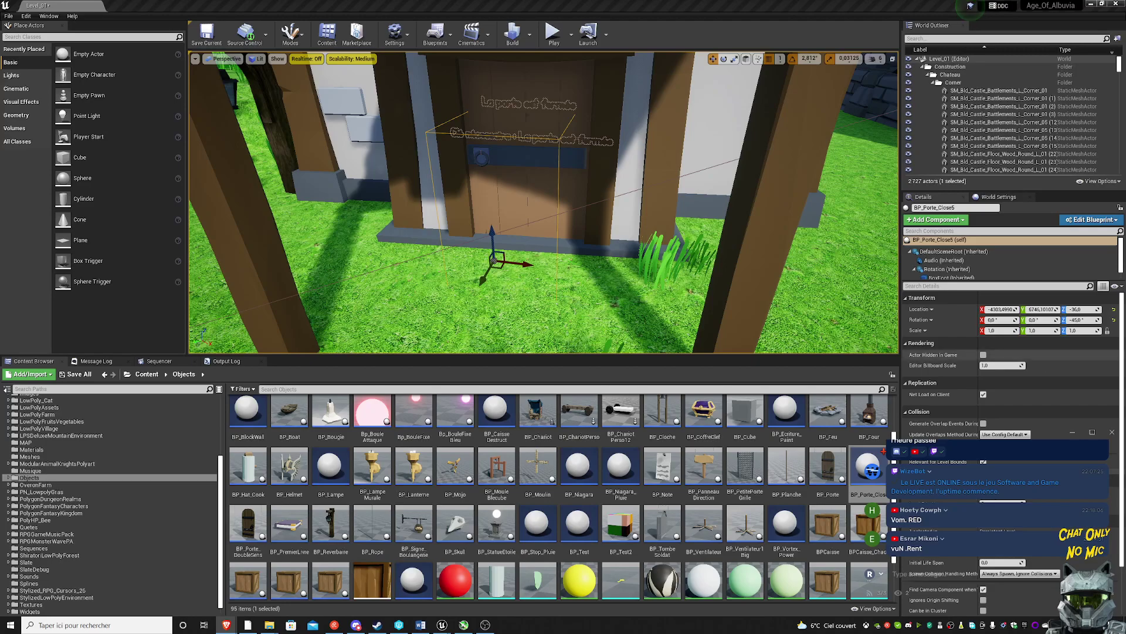
# - Select BP_Porte_Close5 and move it onto its house doorway
pyautogui.click(482, 282)
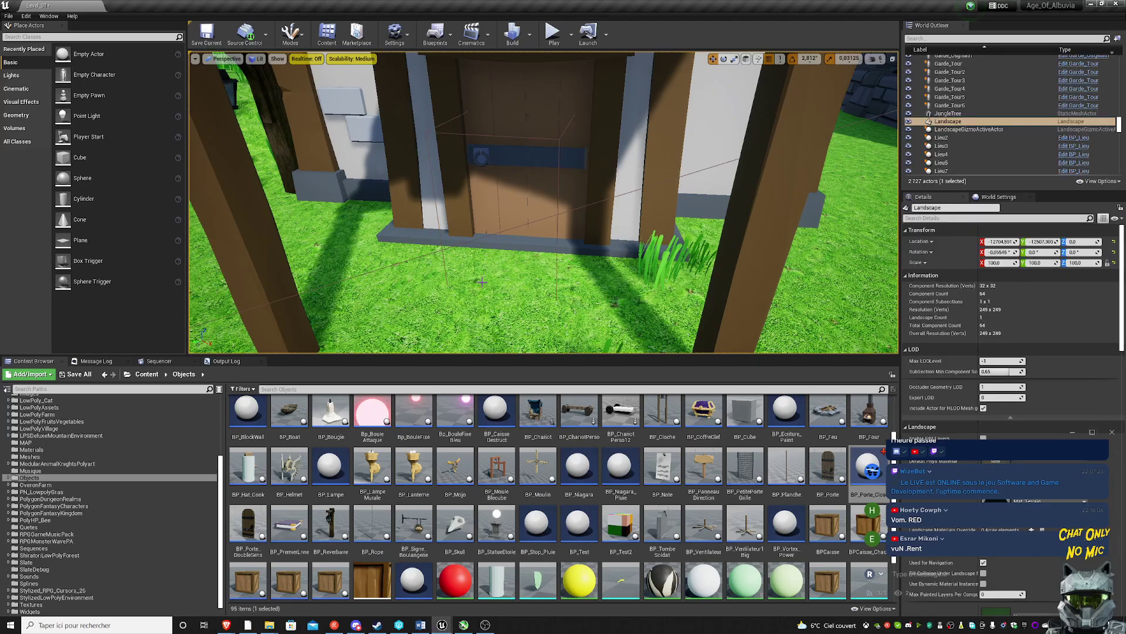
pyautogui.click(559, 150)
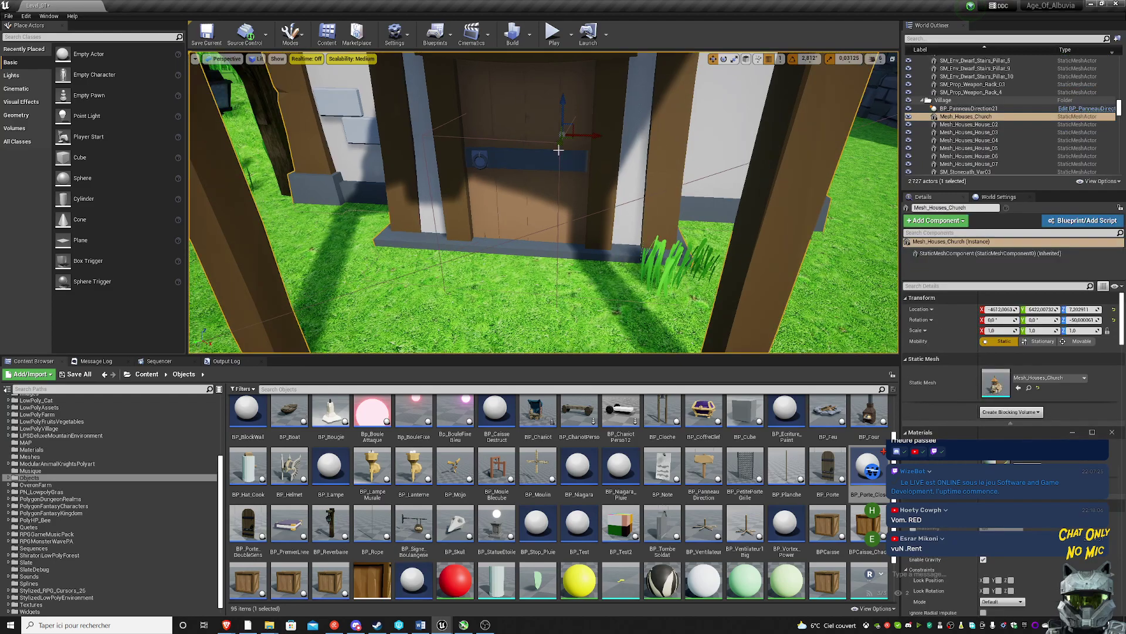
pyautogui.click(544, 178)
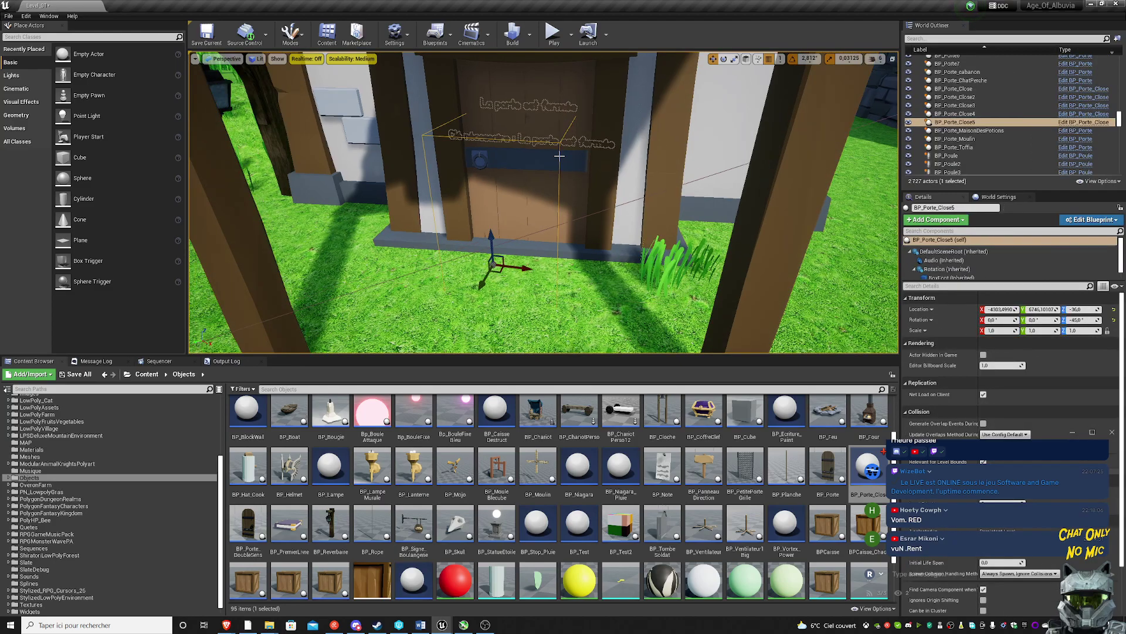
pyautogui.moveTo(482, 287); pyautogui.dragTo(471, 306)
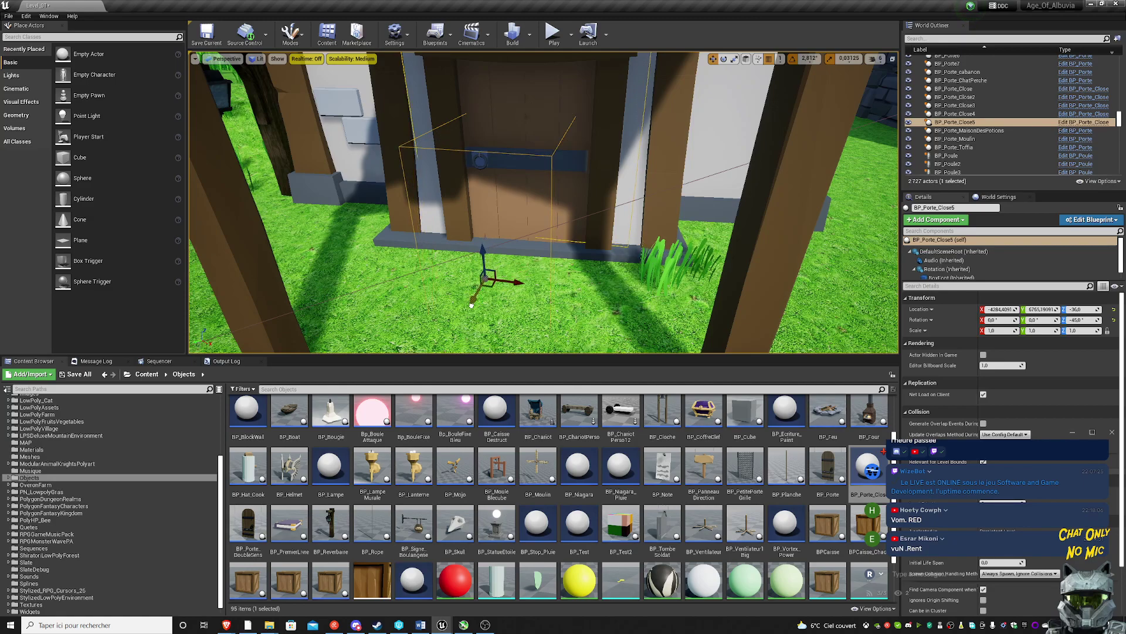
pyautogui.click(471, 305)
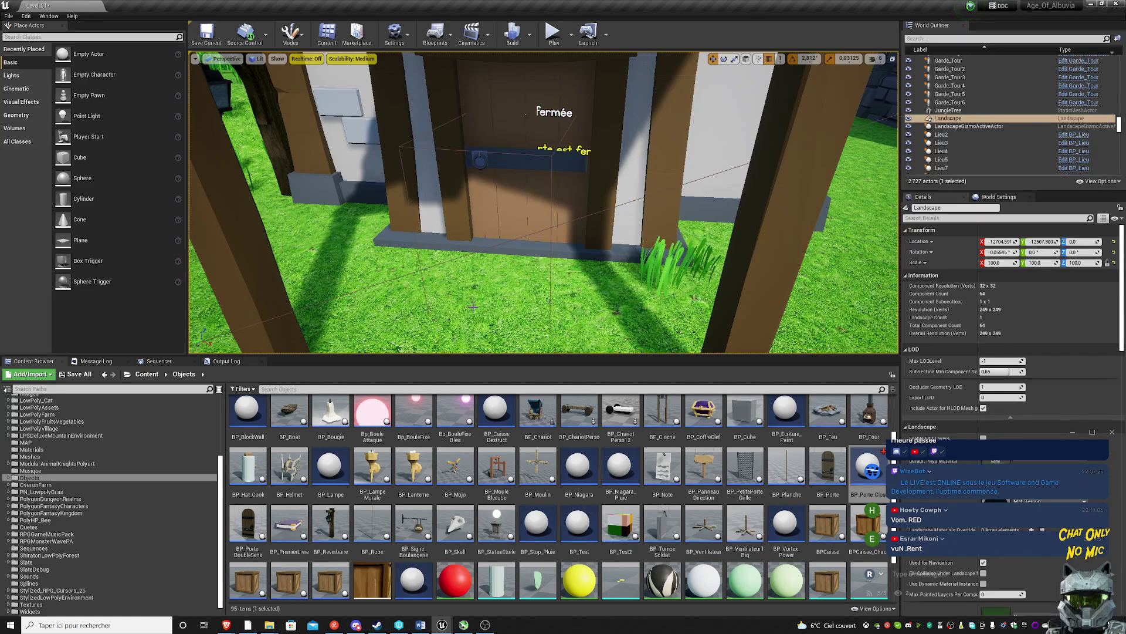
pyautogui.click(514, 251)
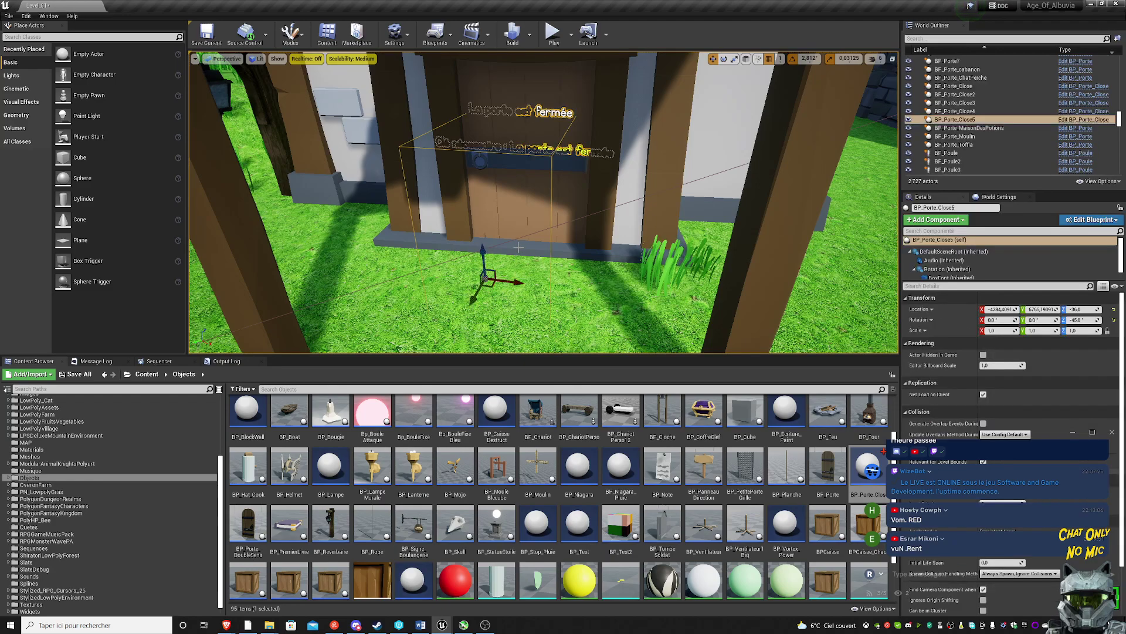
# - Turn BP_Porte_Close5 to about -43.8° yaw to match the doorway and frame it
pyautogui.press('e')
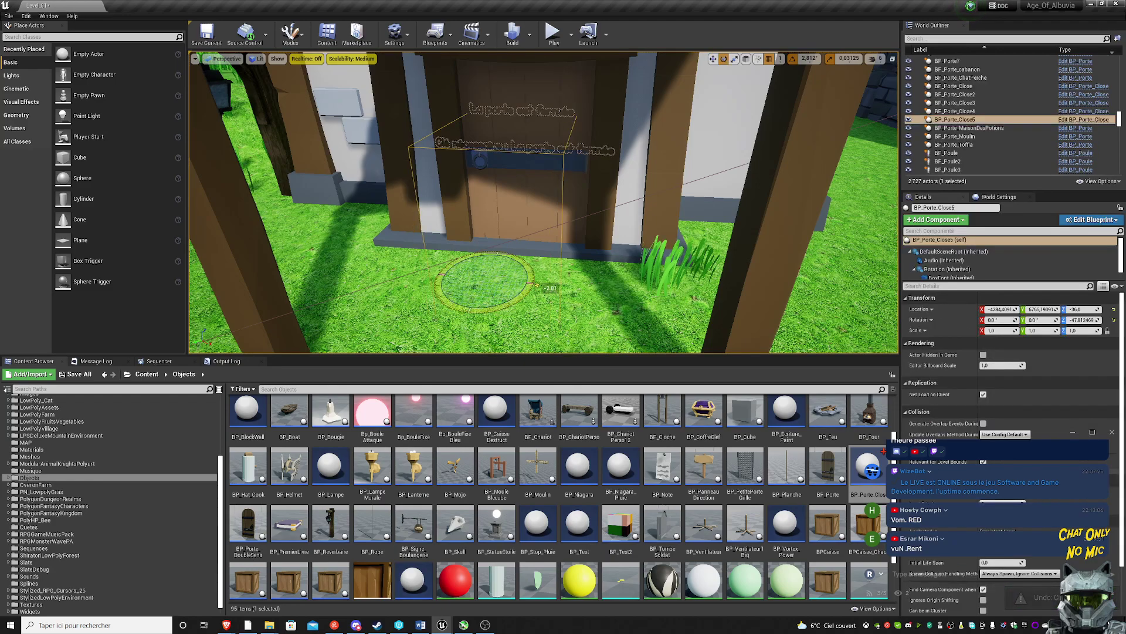
pyautogui.moveTo(535, 285)
pyautogui.mouseDown()
pyautogui.moveTo(497, 307)
pyautogui.moveTo(472, 304)
pyautogui.mouseUp()
pyautogui.press('w')
pyautogui.press('f')
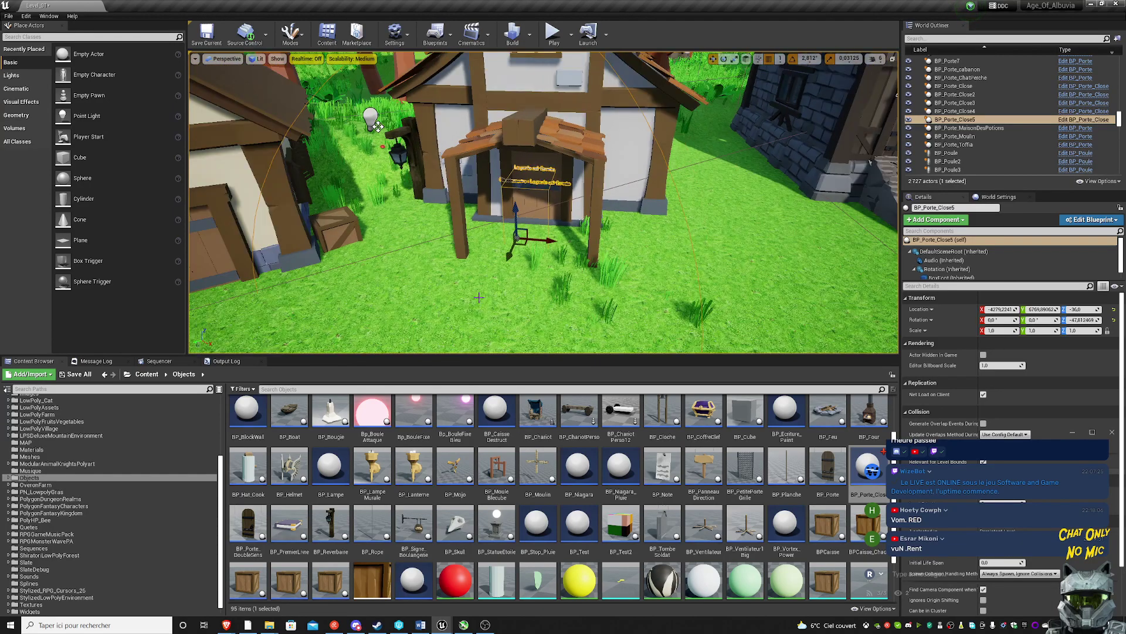
pyautogui.moveTo(543, 202); pyautogui.dragTo(543, 202, button='right')
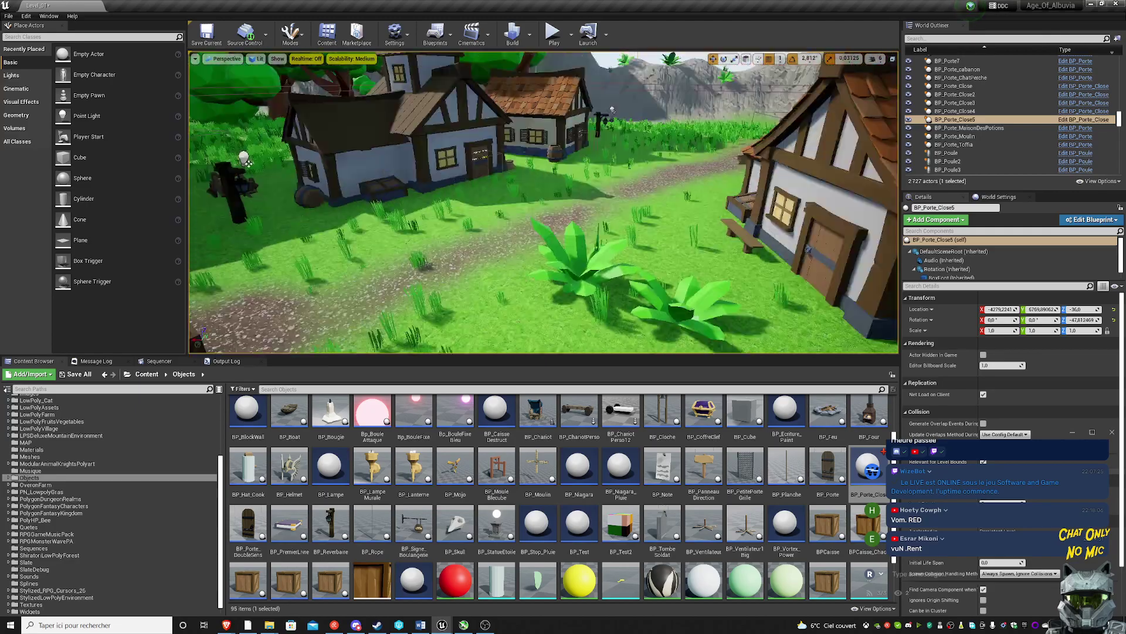
pyautogui.press('f')
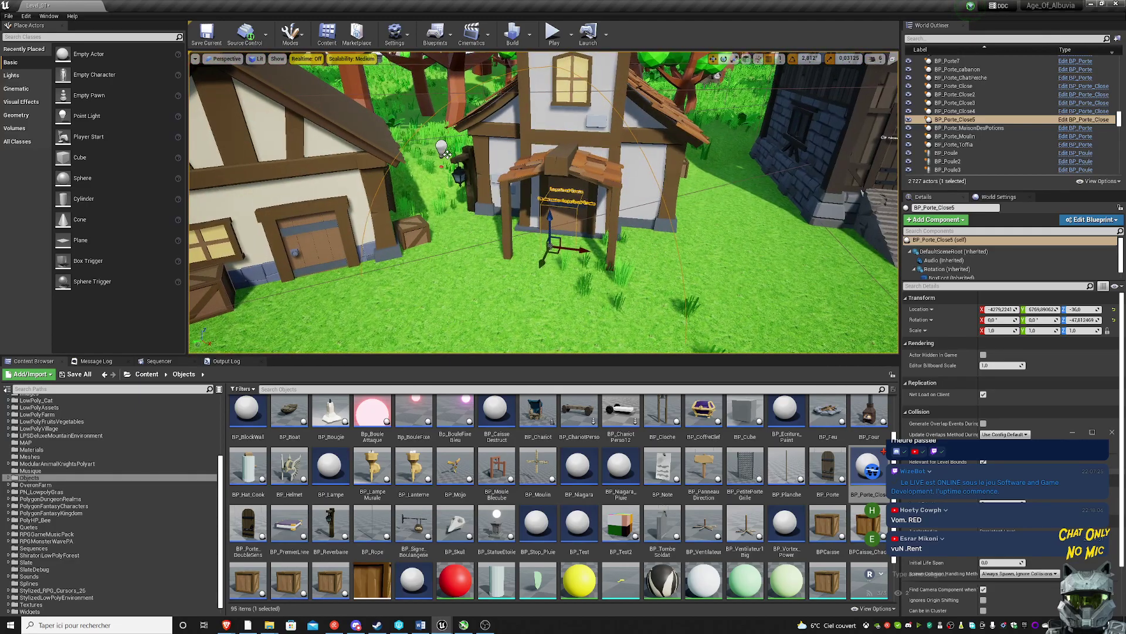
# - Duplicate as BP_Porte_Close6, turn it about -87°, and slide it into the neighbouring doorway
pyautogui.hotkey('ctrl', 'w')
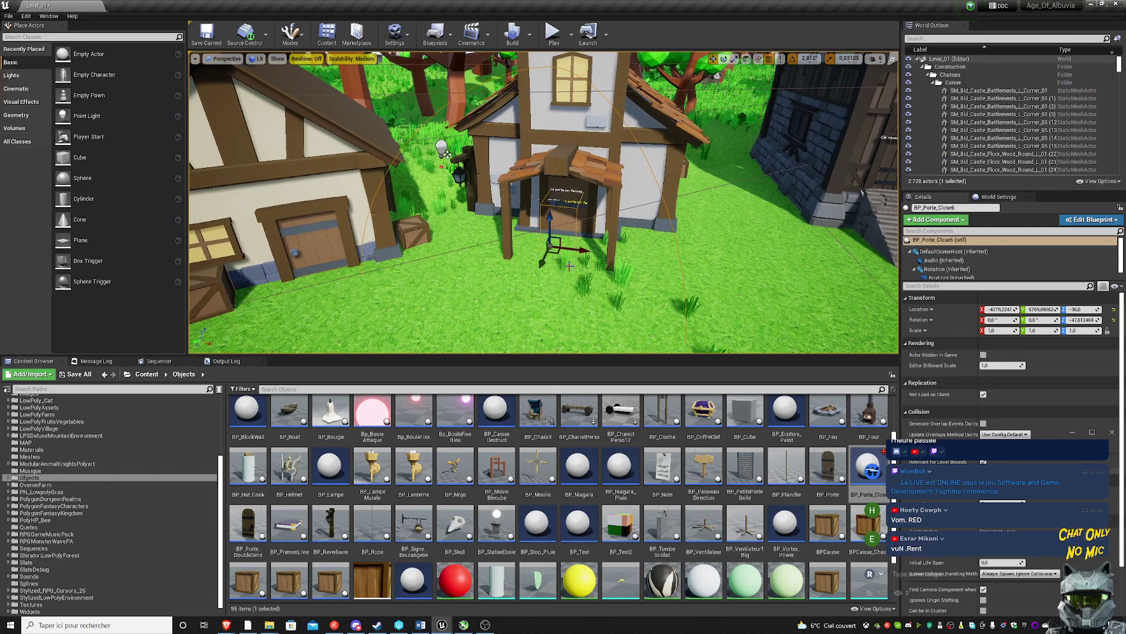
pyautogui.keyDown('shift'); pyautogui.moveTo(555, 253); pyautogui.dragTo(552, 254); pyautogui.keyUp('shift')
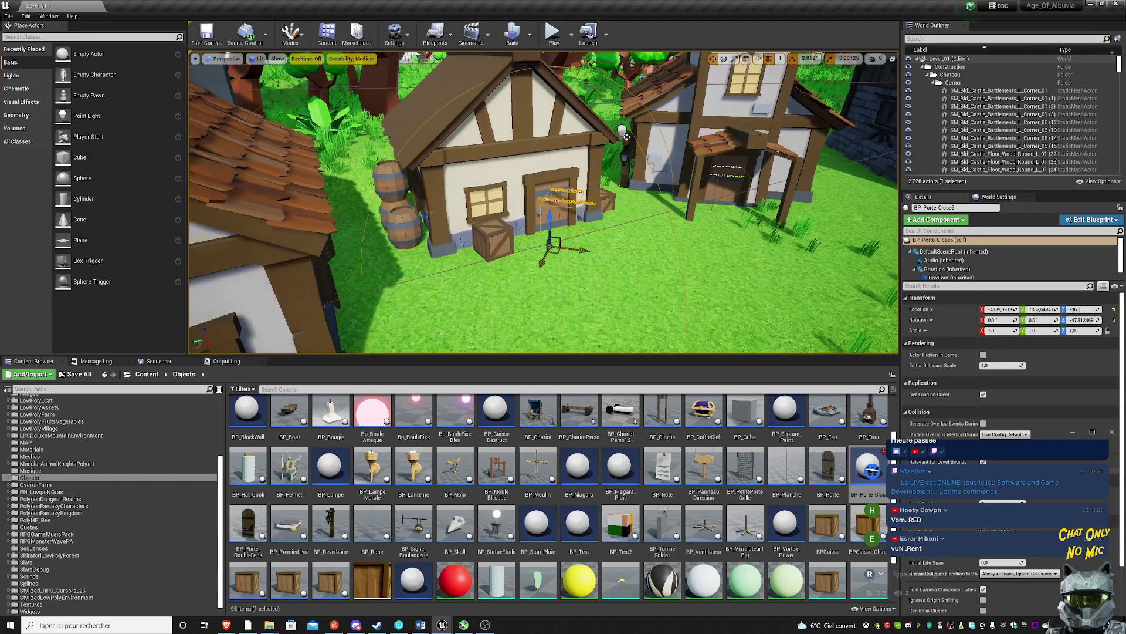
pyautogui.press('e')
pyautogui.moveTo(590, 261); pyautogui.dragTo(600, 252)
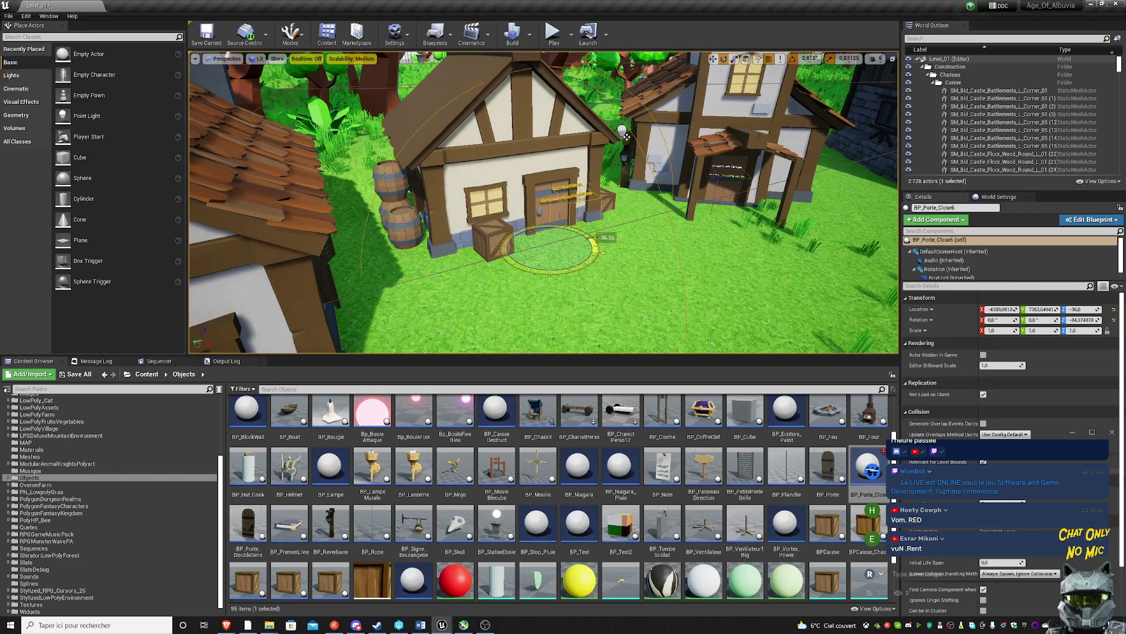
pyautogui.press('w')
pyautogui.moveTo(625, 136); pyautogui.dragTo(527, 191, button='right')
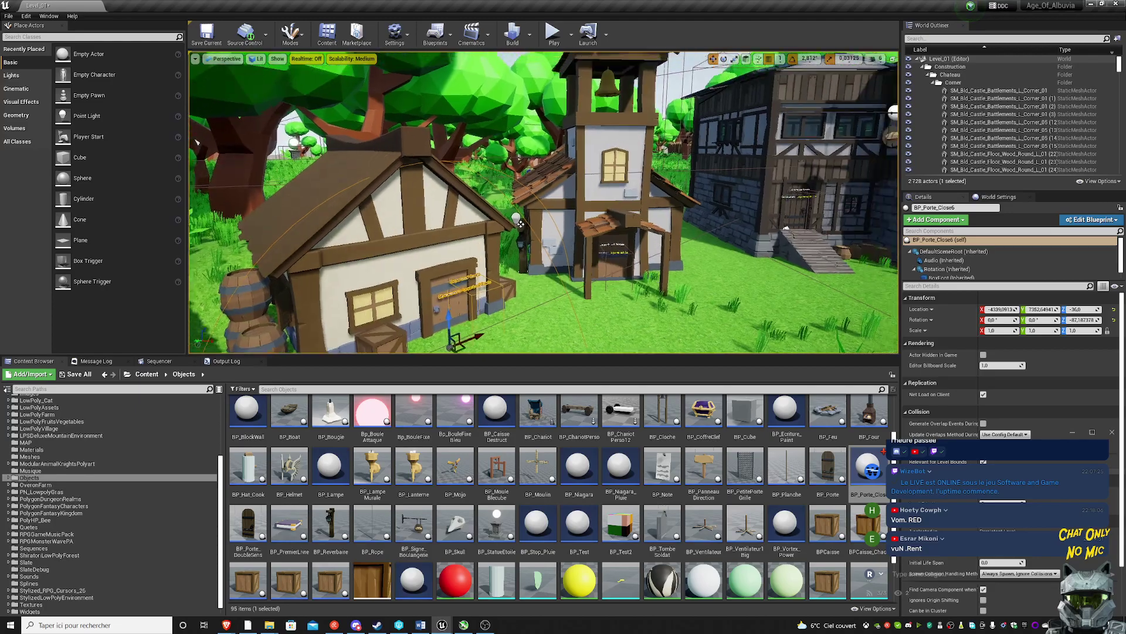
pyautogui.press('f')
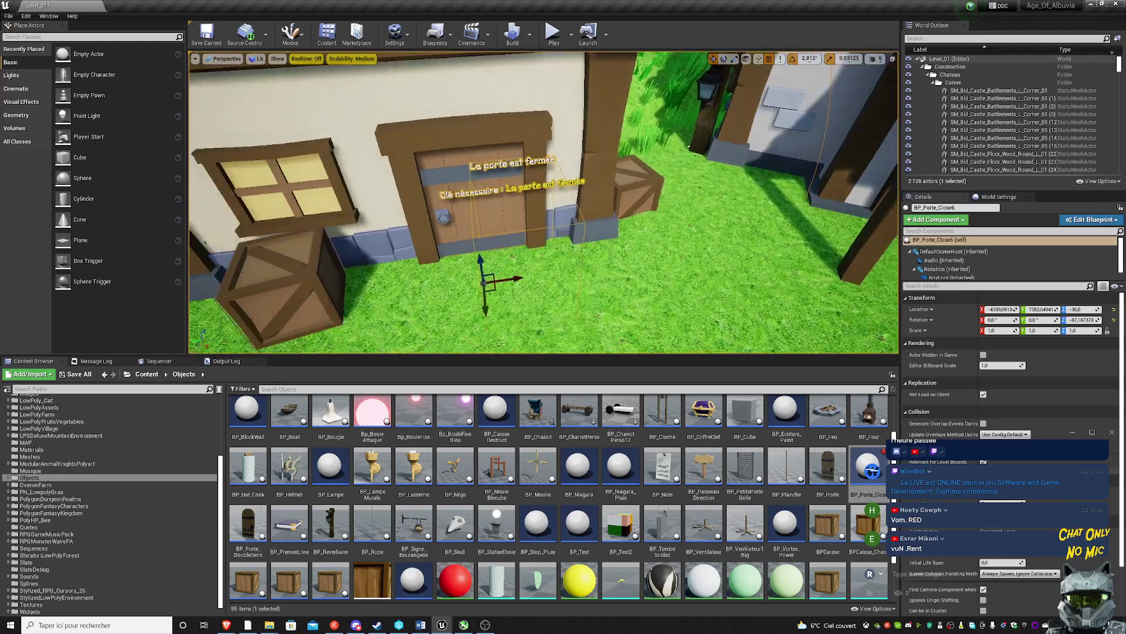
pyautogui.moveTo(541, 259); pyautogui.dragTo(513, 251)
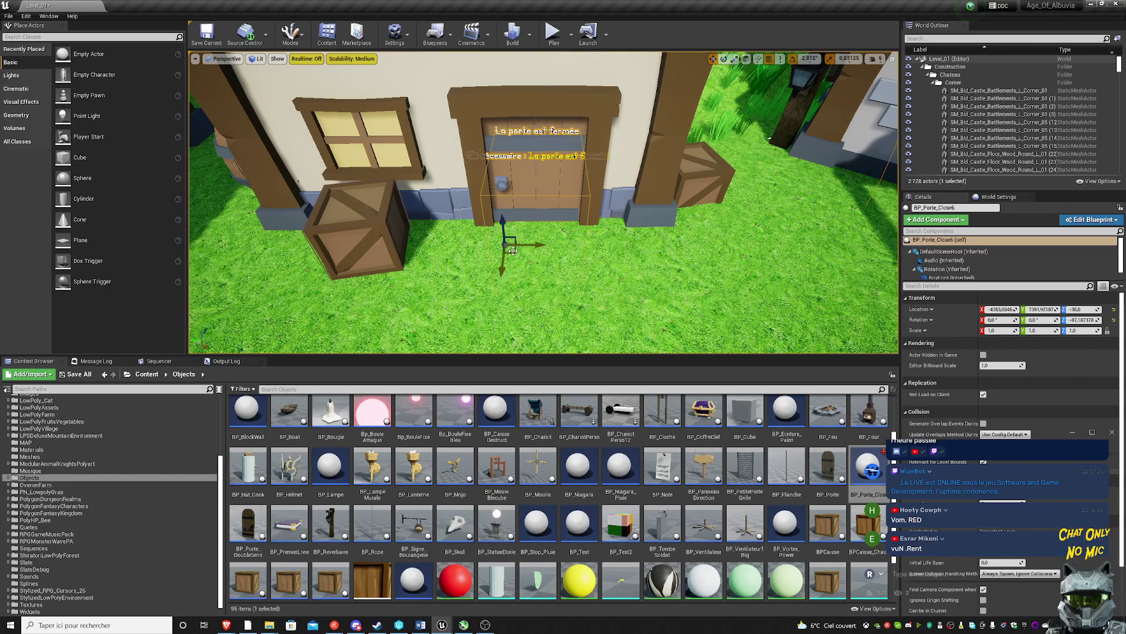
# - Alt-drag BP_Porte_Close6 to create BP_Porte_Close7 at another house door
pyautogui.click(526, 233)
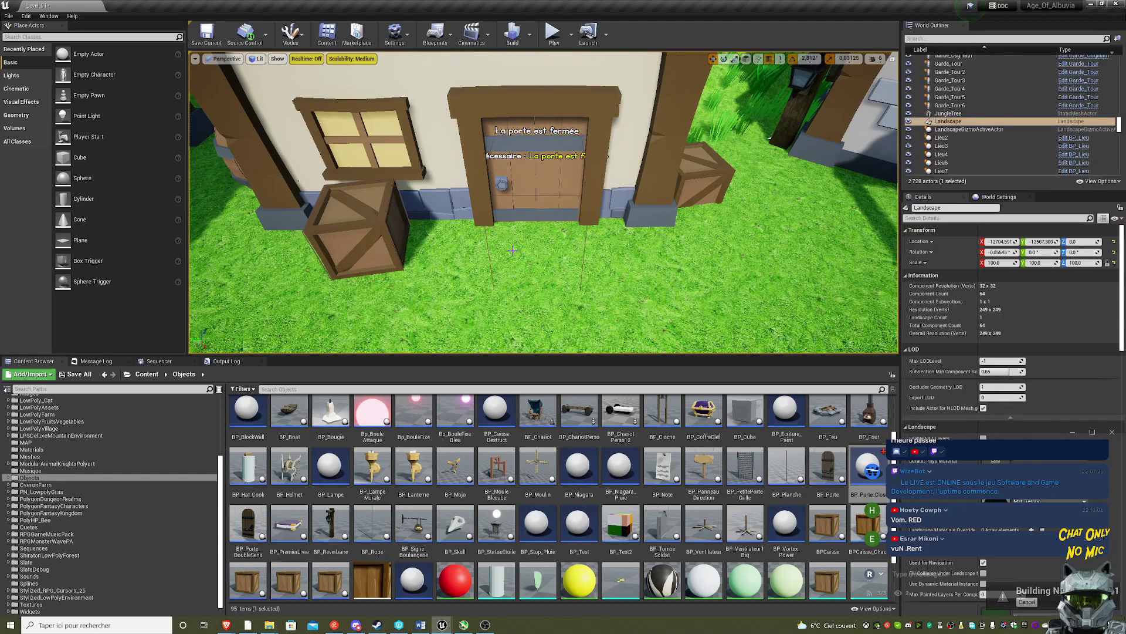
pyautogui.click(527, 234)
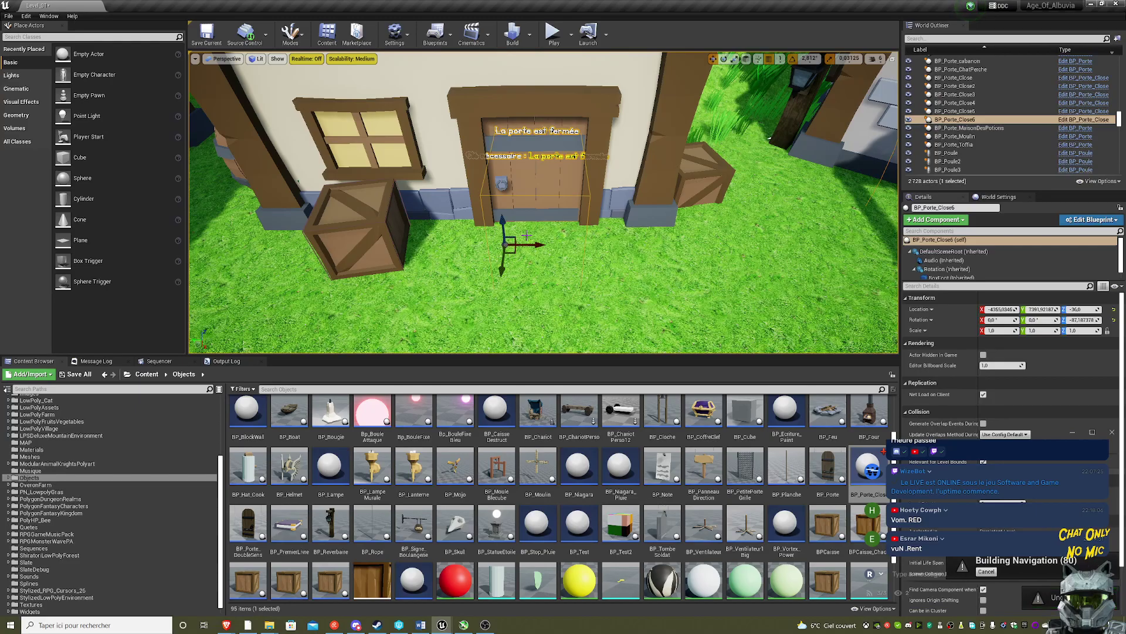
pyautogui.keyDown('alt'); pyautogui.keyDown('shift'); pyautogui.moveTo(526, 235); pyautogui.dragTo(508, 260); pyautogui.keyUp('shift'); pyautogui.keyUp('alt')
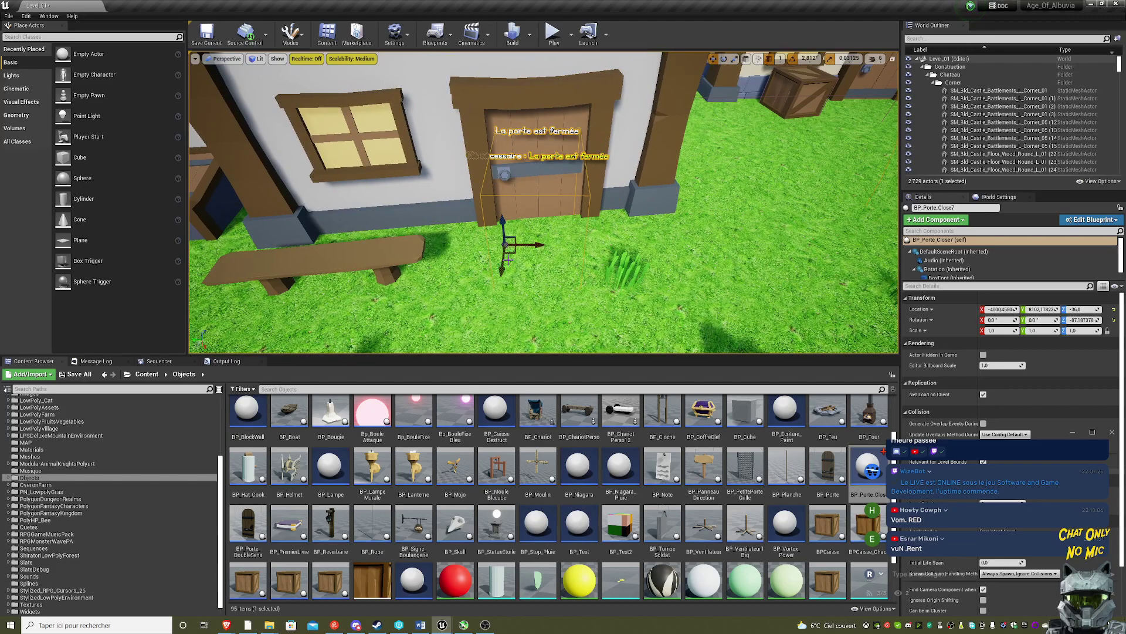
# - Rotate BP_Porte_Close7 to about -95.6° yaw so it squarely faces its door
pyautogui.press('e')
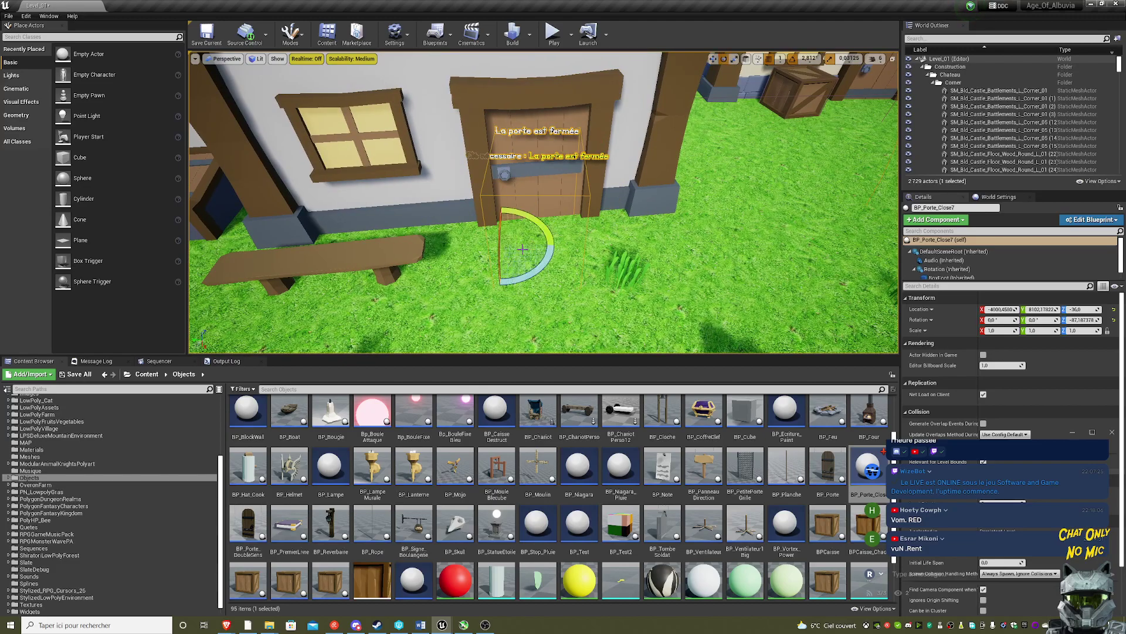
pyautogui.moveTo(548, 261)
pyautogui.mouseDown()
pyautogui.moveTo(552, 243)
pyautogui.moveTo(516, 250)
pyautogui.mouseUp()
pyautogui.press('w')
pyautogui.click(515, 251)
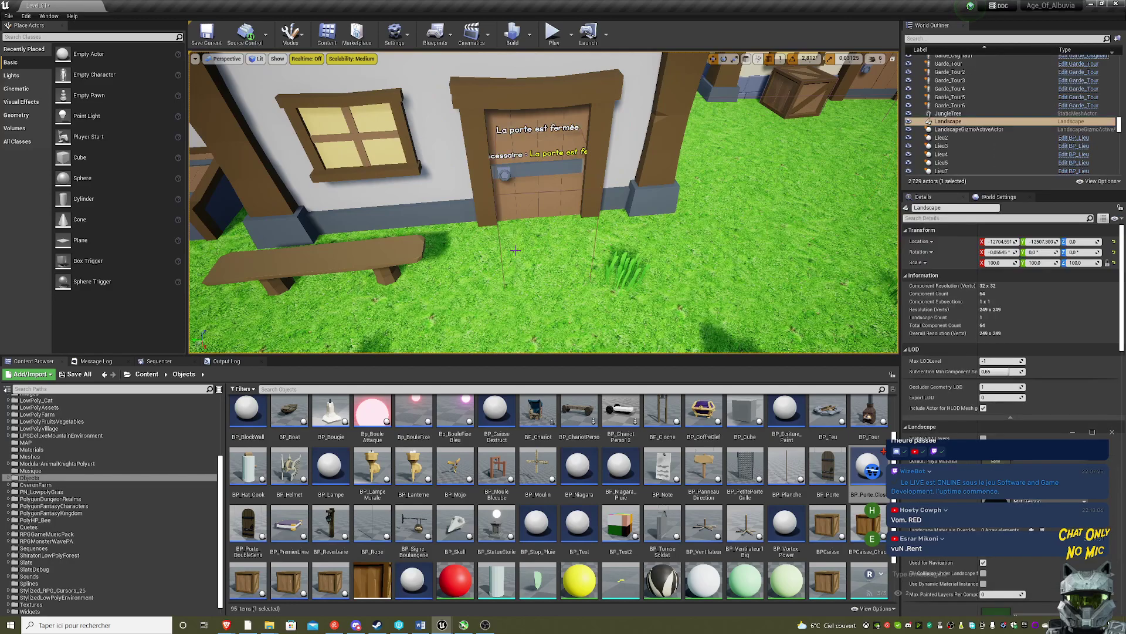
pyautogui.hotkey('ctrl', 'z')
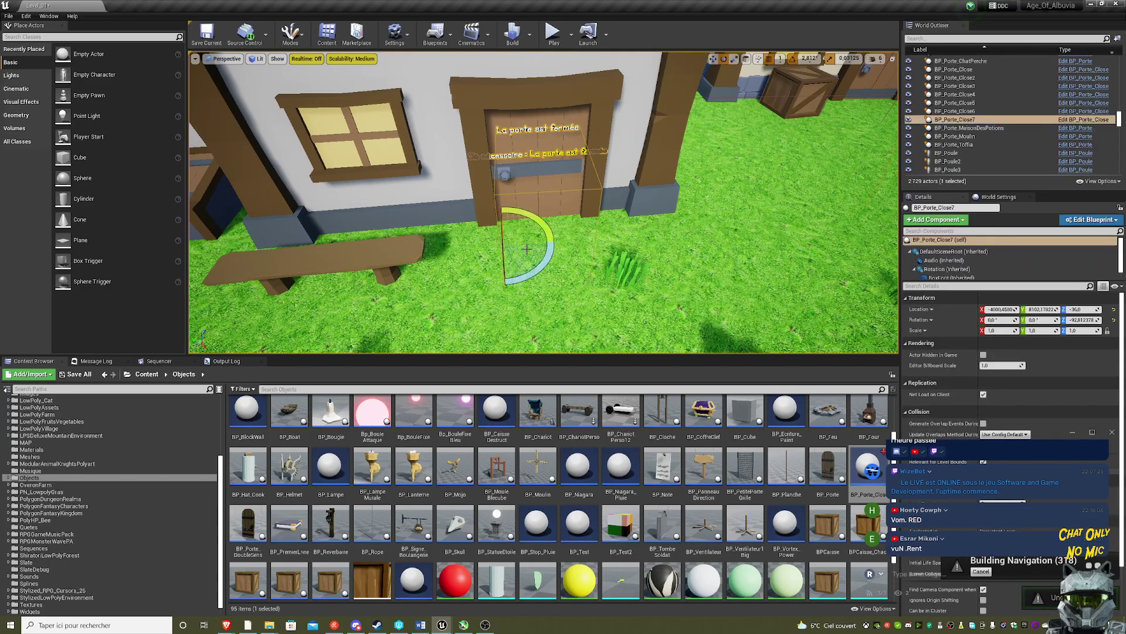
pyautogui.moveTo(517, 258); pyautogui.dragTo(535, 271)
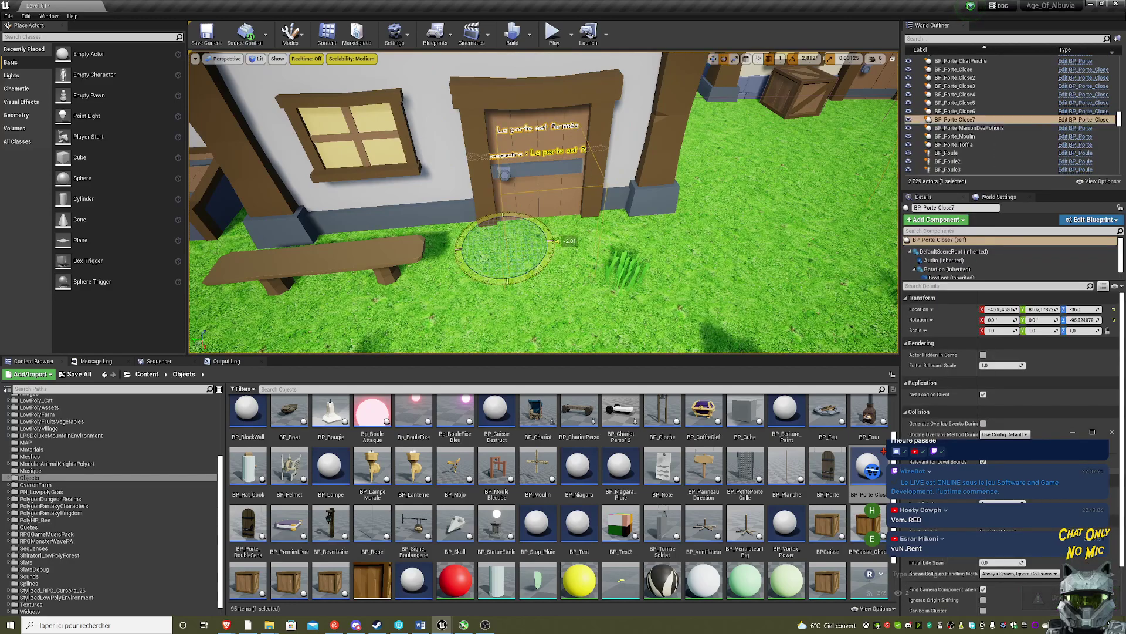
pyautogui.press('w')
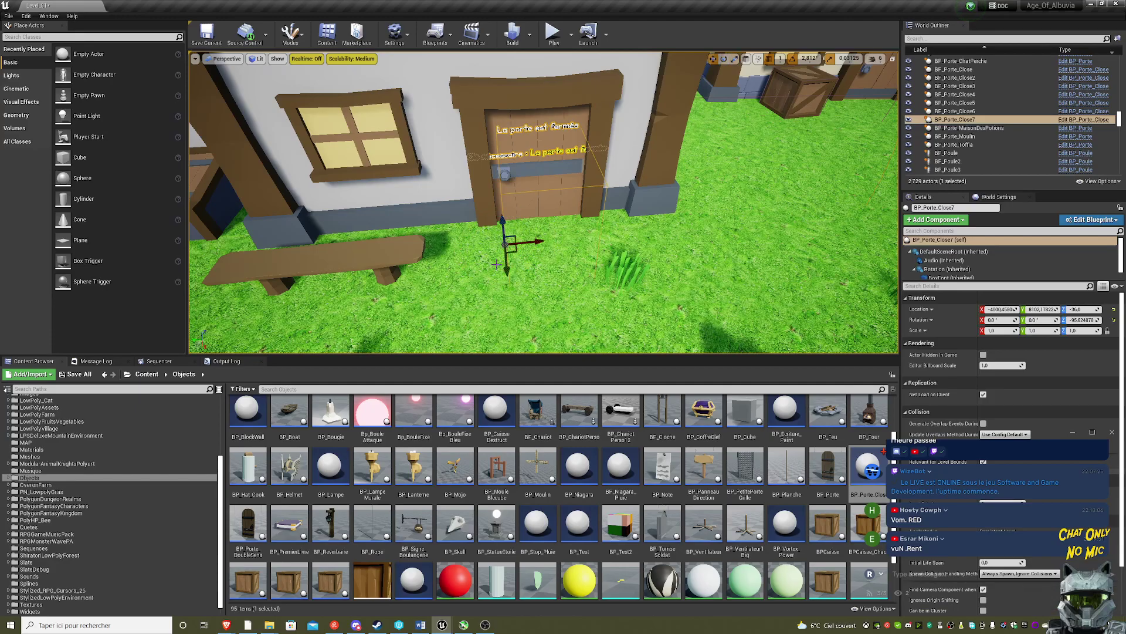
# - Fly along the village path to check the BP_Porte_Close7 placement
pyautogui.scroll(-5, 496, 264)
pyautogui.moveTo(852, 65); pyautogui.dragTo(524, 169, button='right')
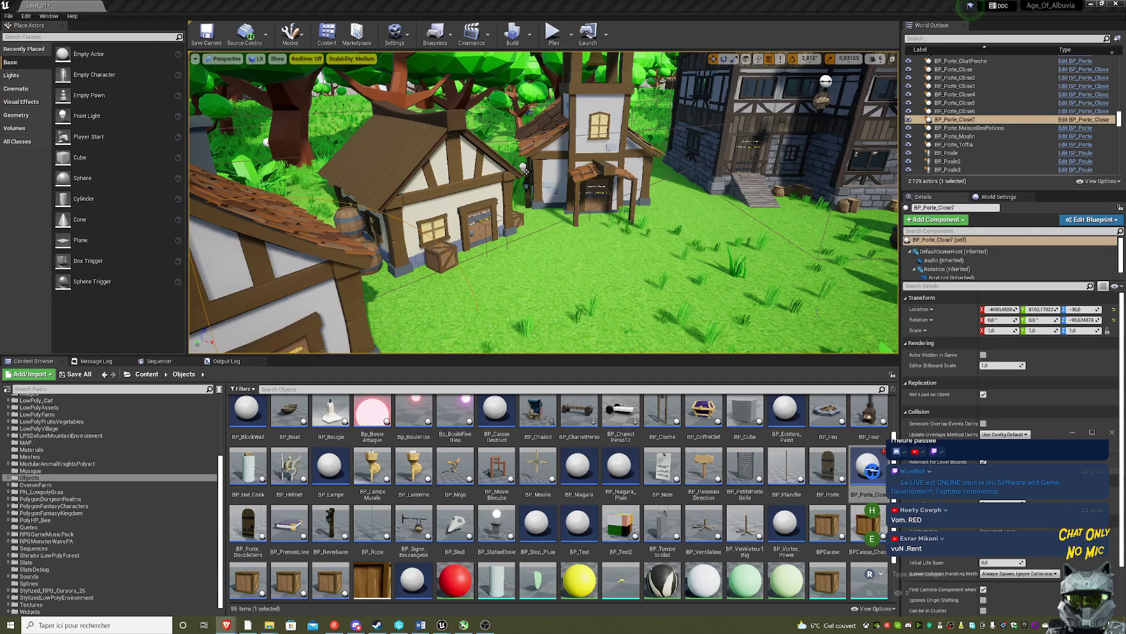
pyautogui.press('f')
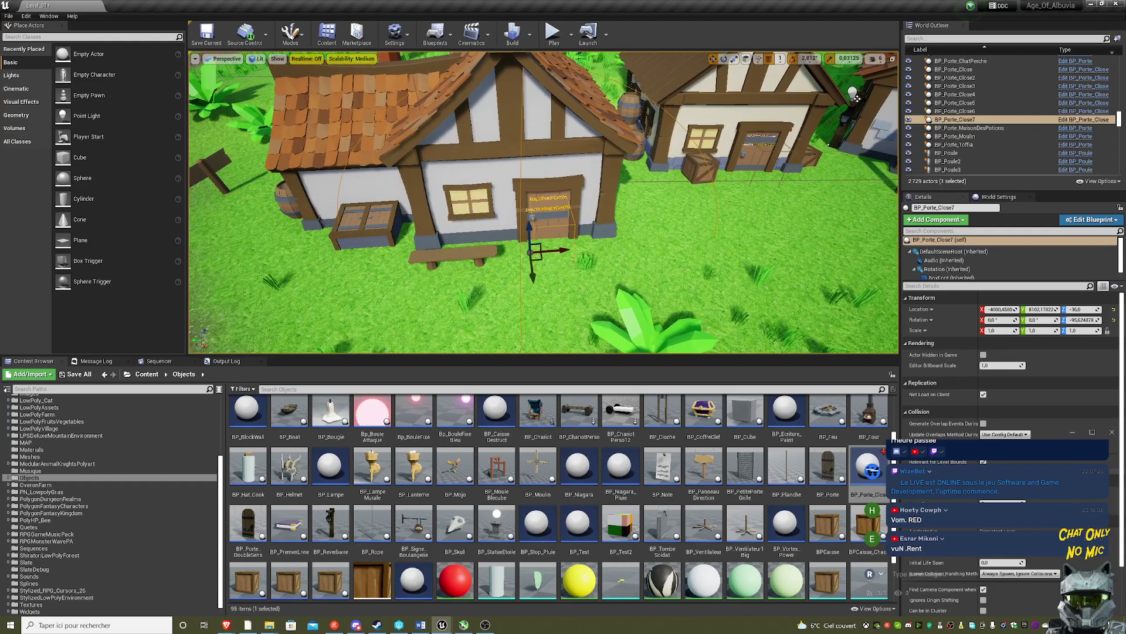
pyautogui.moveTo(857, 98); pyautogui.dragTo(734, 288, button='right')
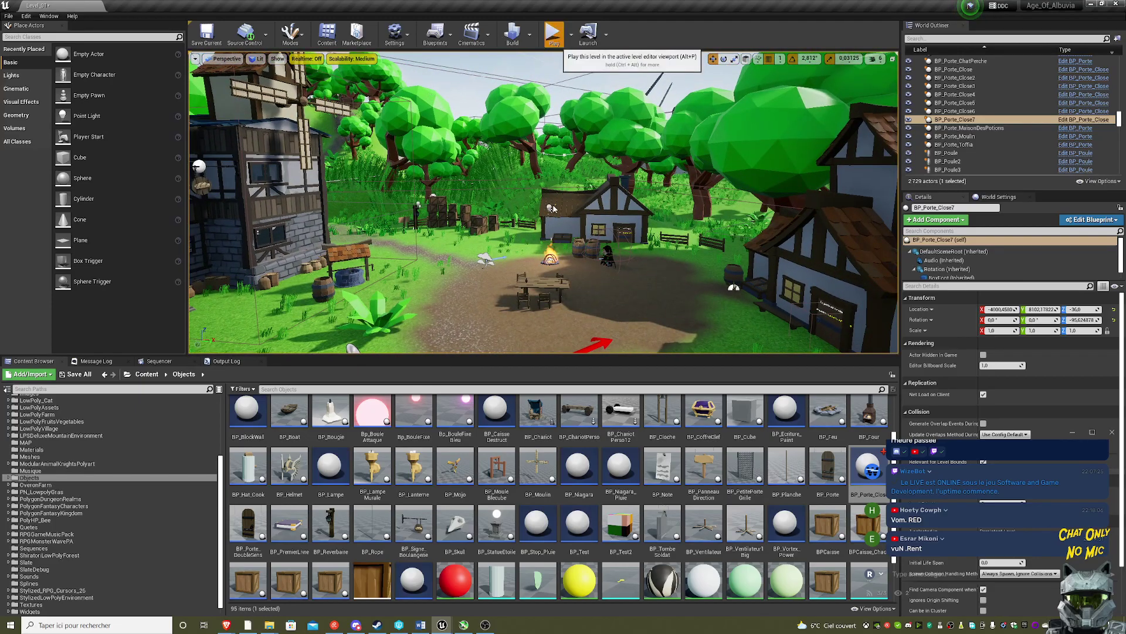
# - Play the level and walk to a house door showing 'La porte est fermée'
pyautogui.click(553, 34)
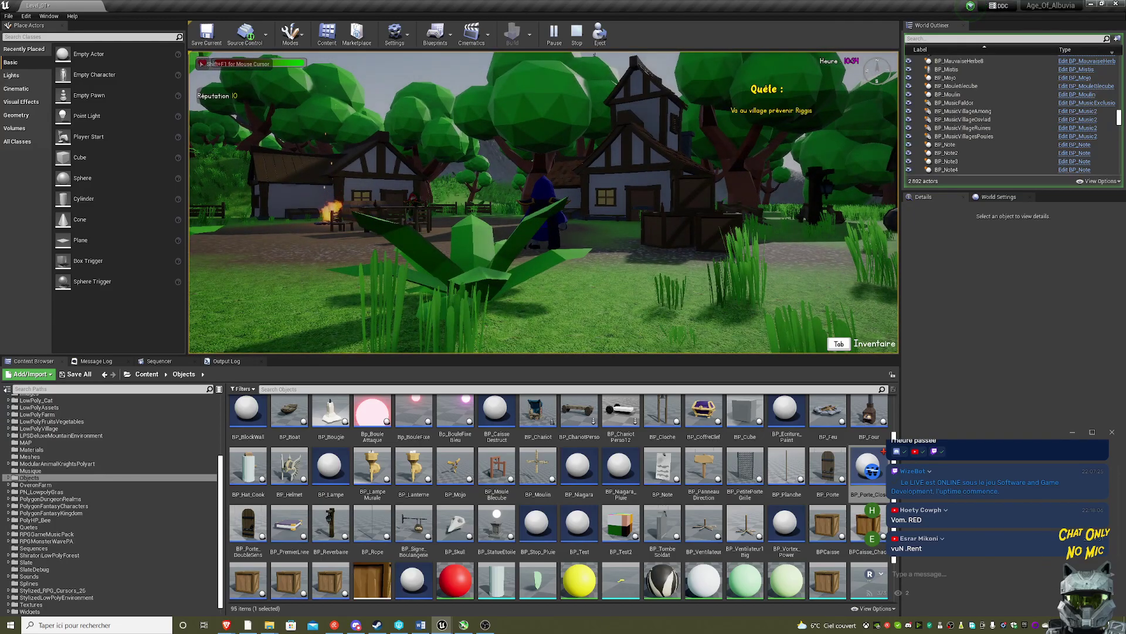
pyautogui.press('w')
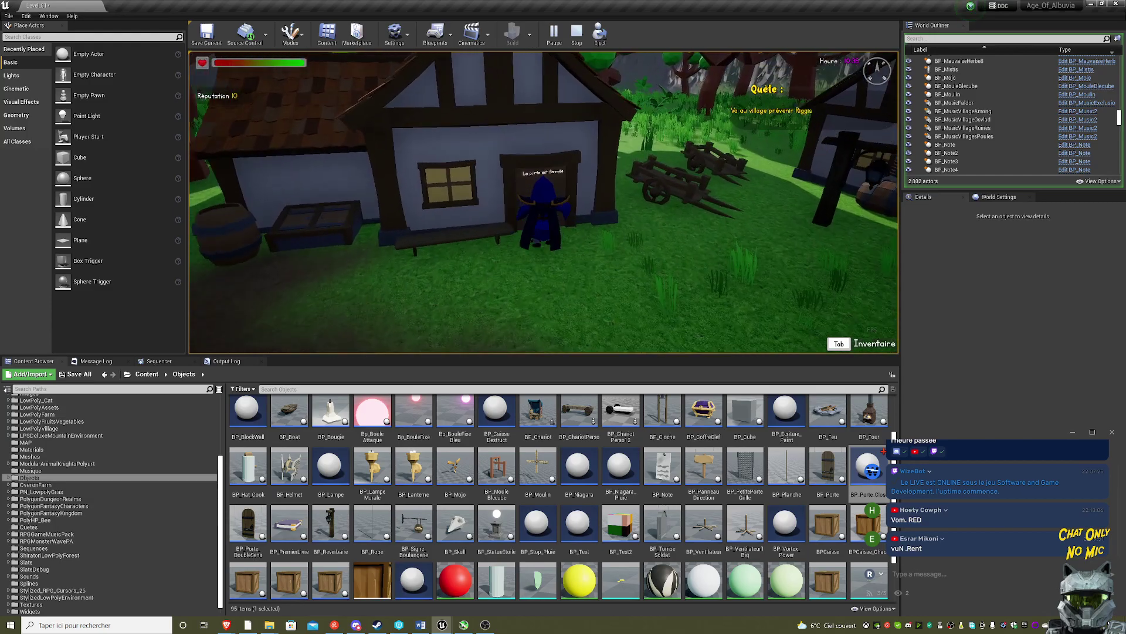
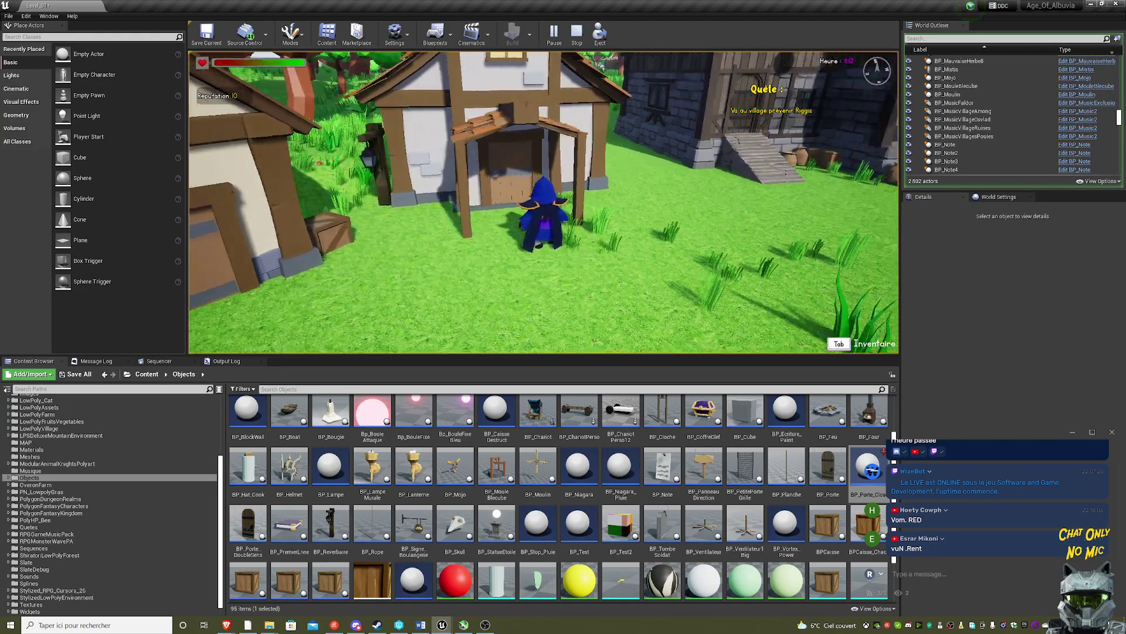
# - Stop the running Play In Editor session with Escape
pyautogui.press('Escape')
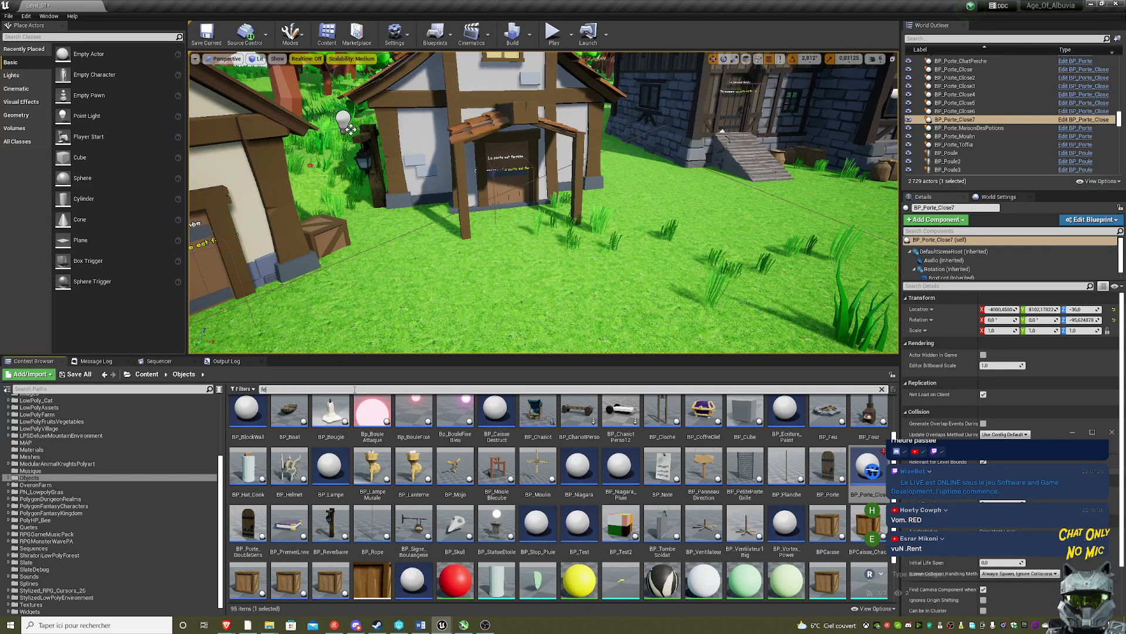
# - Place Mesh_Props_Fence_04 from Content in front of the house door and frame it
pyautogui.click(147, 374)
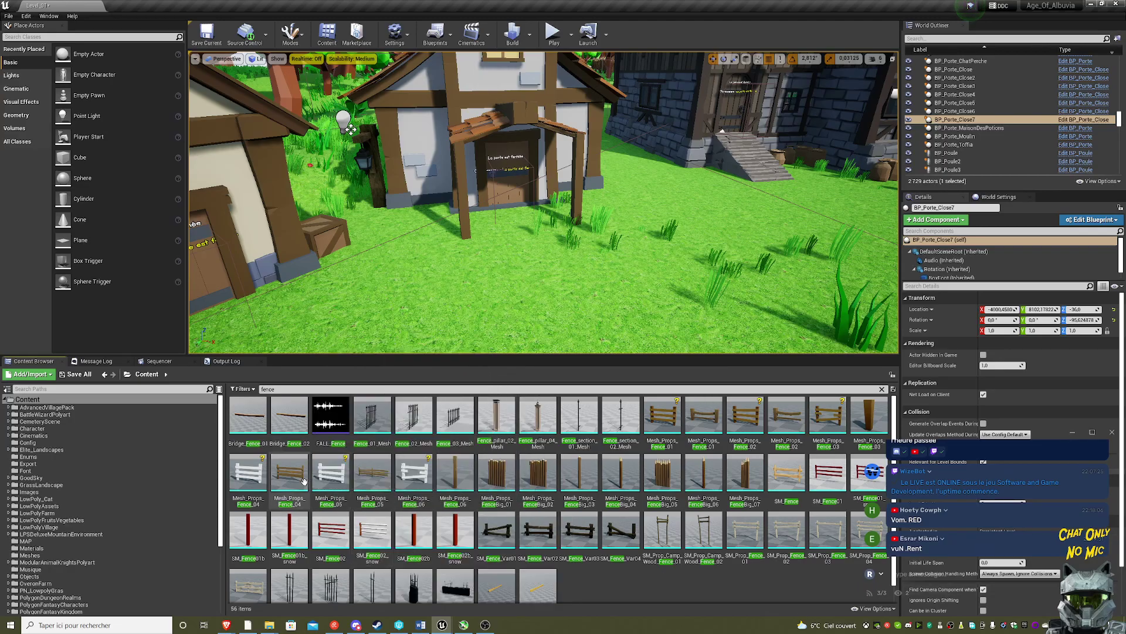
pyautogui.moveTo(303, 481); pyautogui.dragTo(522, 242)
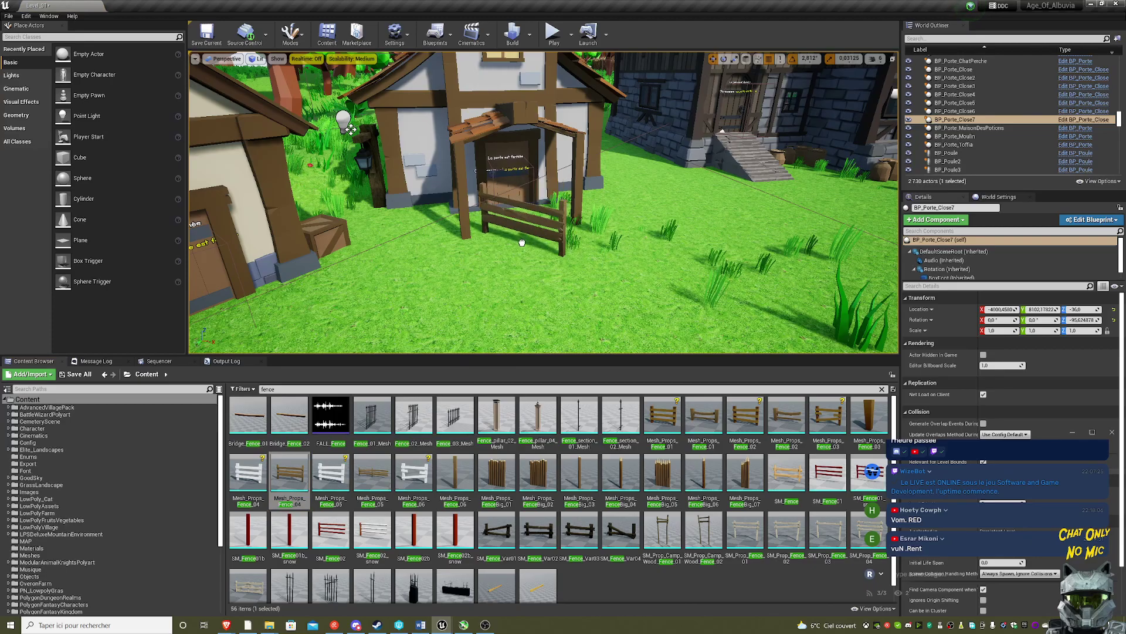
pyautogui.moveTo(530, 263); pyautogui.dragTo(530, 292)
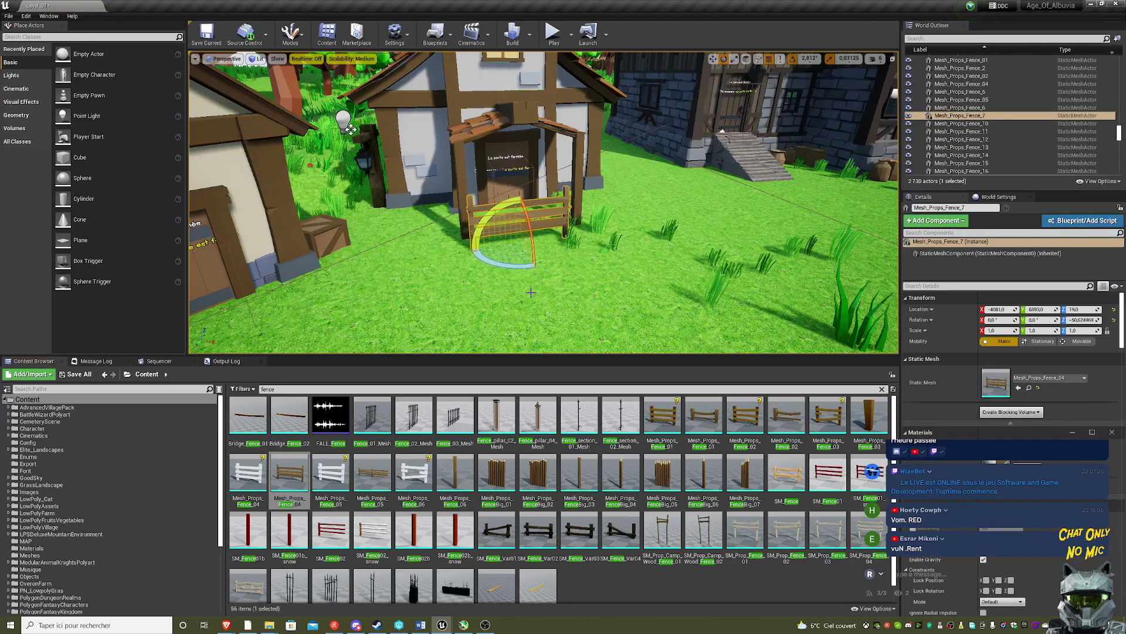
pyautogui.moveTo(531, 292); pyautogui.dragTo(797, 339, button='right')
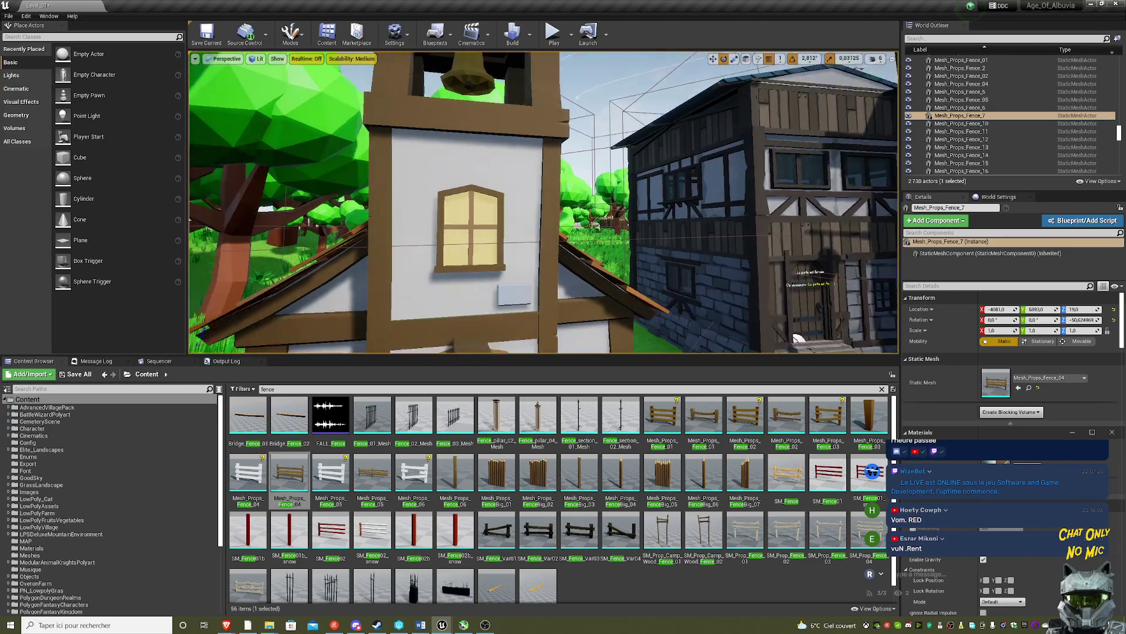
pyautogui.press('f')
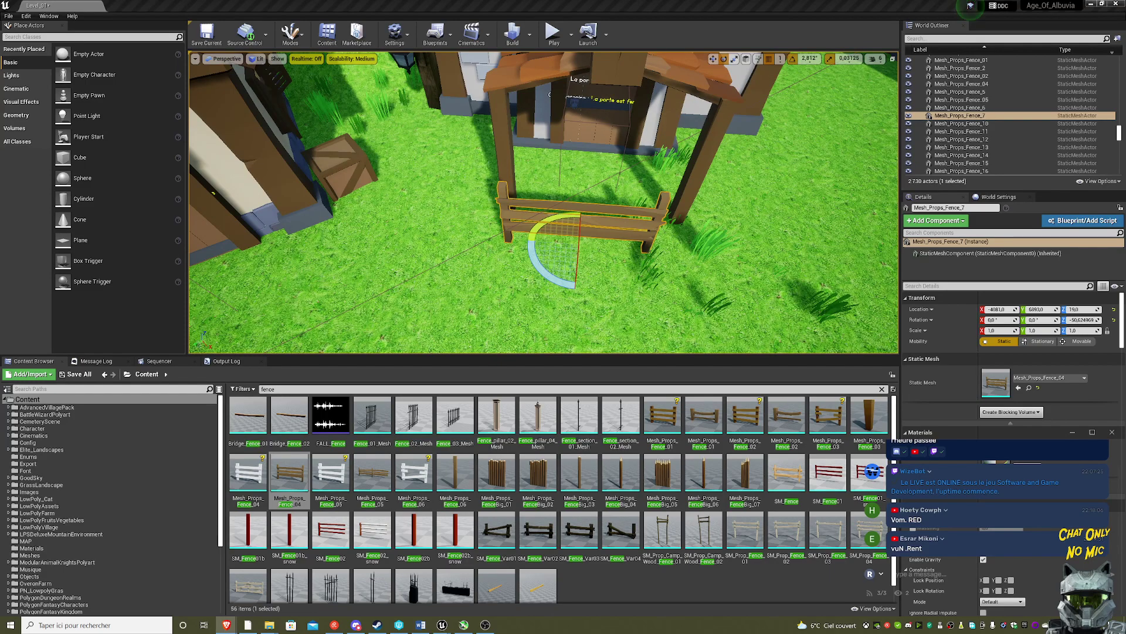
# - Turn the fence, move it up to the door posts, and duplicate it
pyautogui.moveTo(534, 262); pyautogui.dragTo(538, 266)
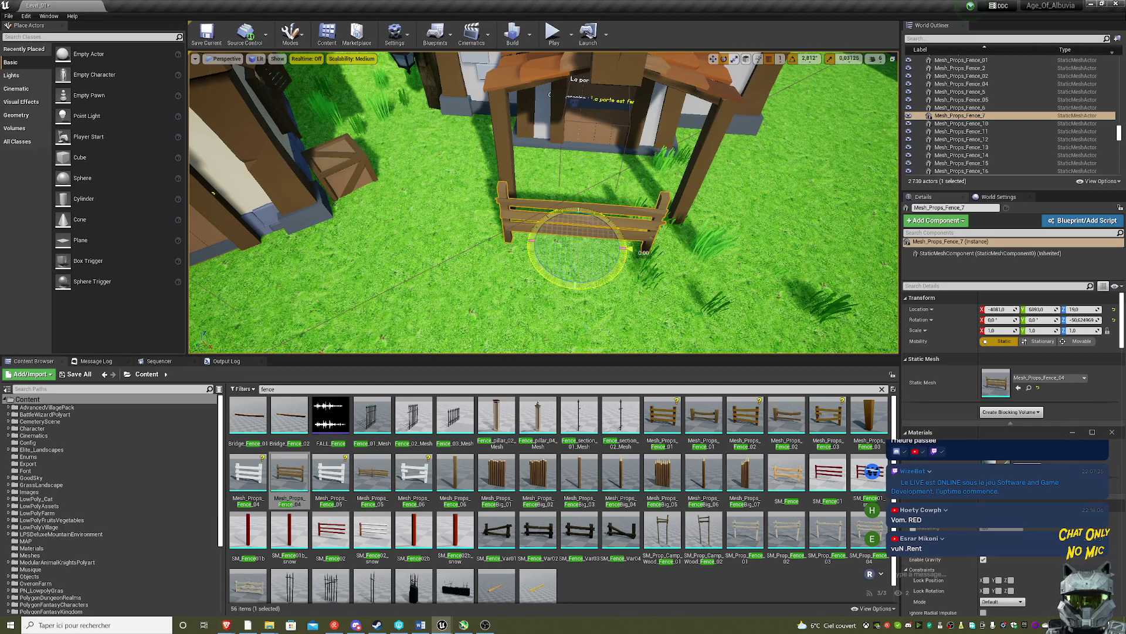
pyautogui.press('w')
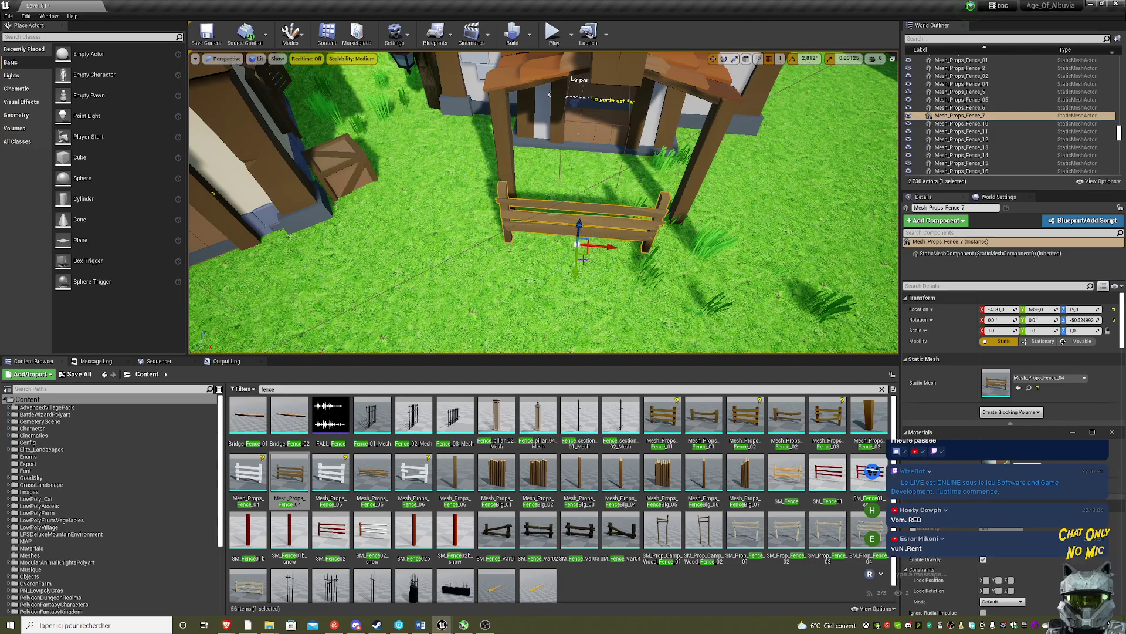
pyautogui.moveTo(585, 254)
pyautogui.mouseDown()
pyautogui.moveTo(604, 242)
pyautogui.moveTo(601, 221)
pyautogui.mouseUp()
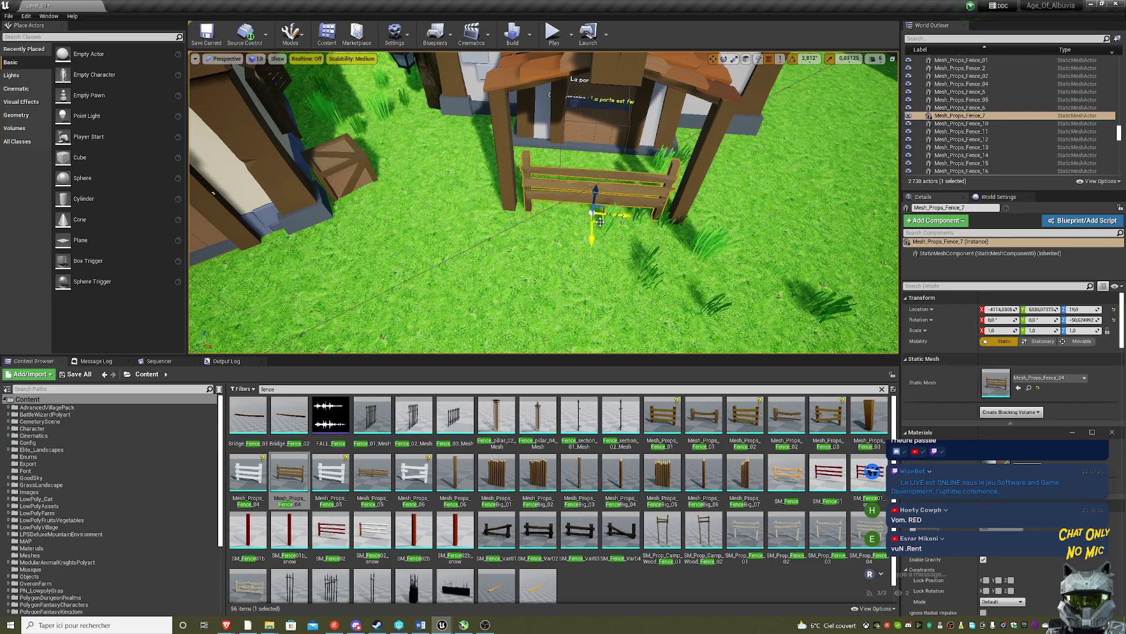
pyautogui.hotkey('ctrl', 'w')
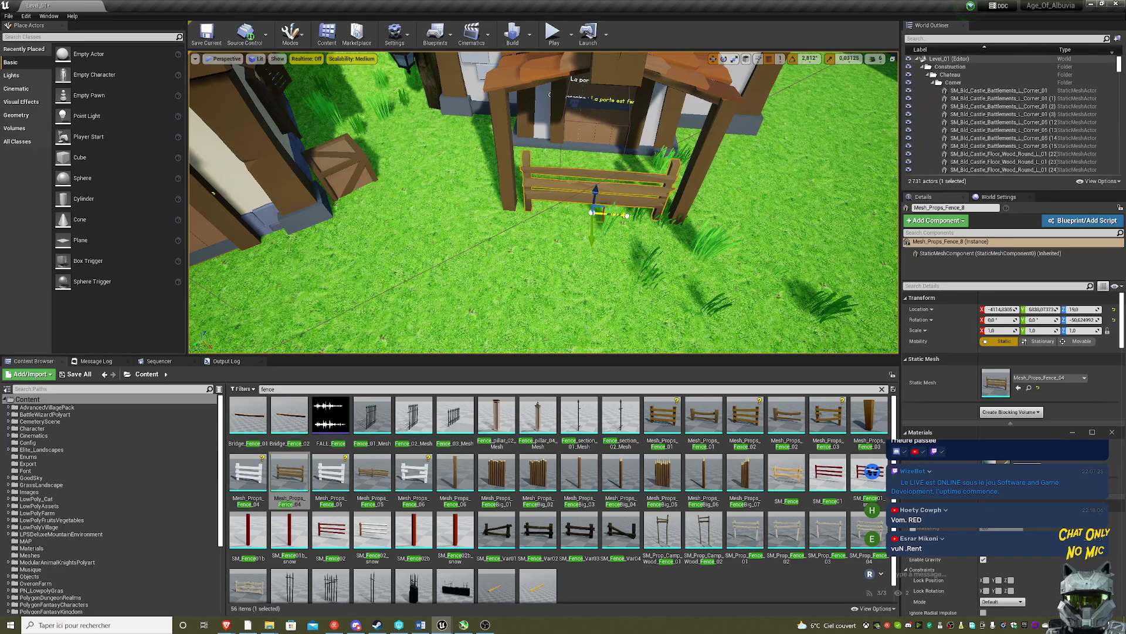
# - Move and turn the fence copy along the wall, scaling it to X 0.6875
pyautogui.moveTo(627, 215); pyautogui.dragTo(721, 203)
pyautogui.moveTo(691, 220)
pyautogui.mouseDown(button='right')
pyautogui.moveTo(645, 211)
pyautogui.moveTo(548, 262)
pyautogui.mouseUp(button='right')
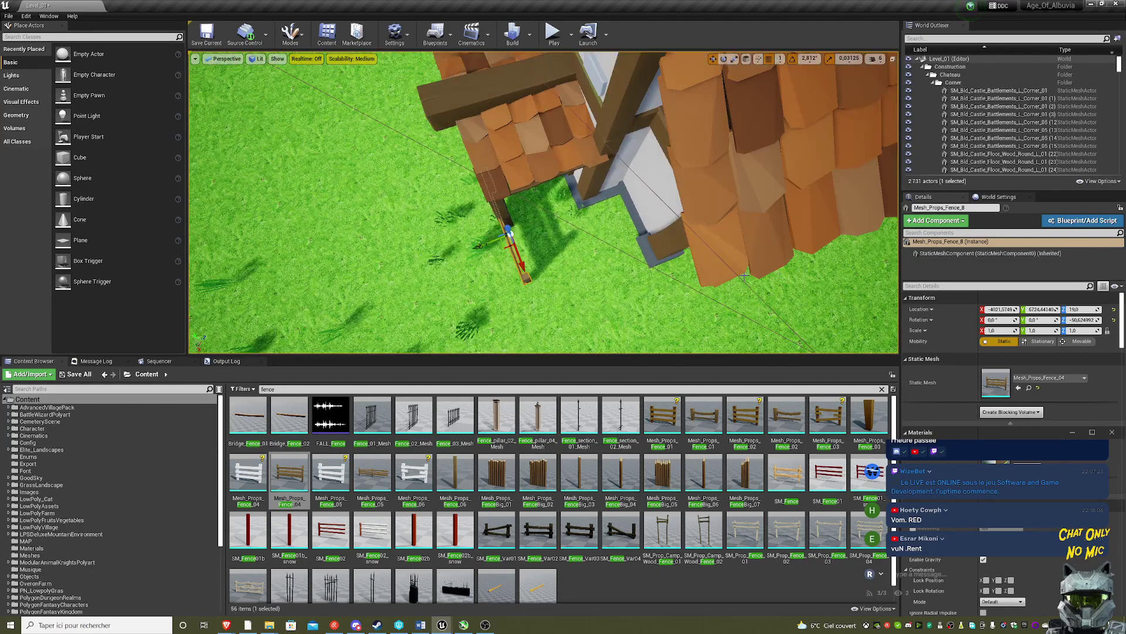
pyautogui.press('e')
pyautogui.moveTo(548, 262); pyautogui.dragTo(528, 283)
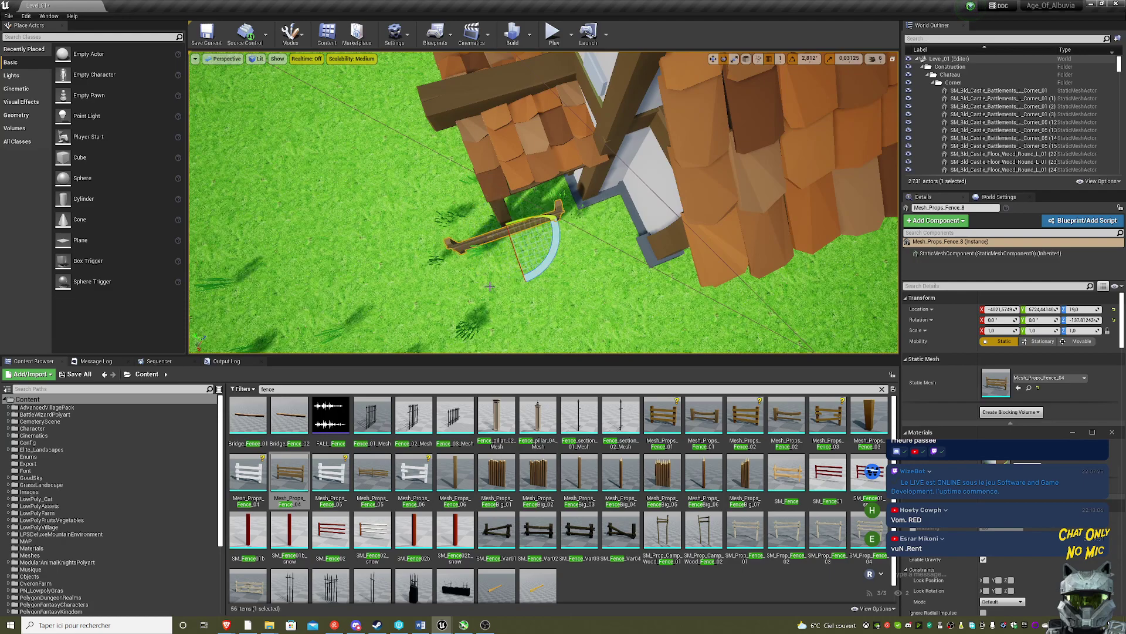
pyautogui.press('w')
pyautogui.press('r')
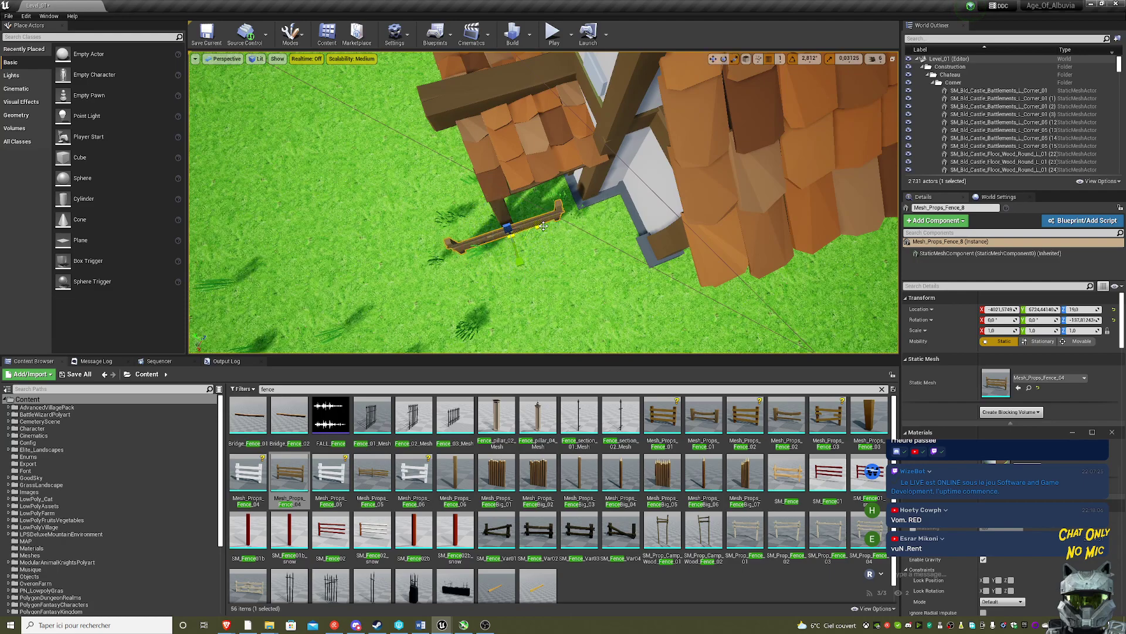
pyautogui.moveTo(537, 226); pyautogui.dragTo(573, 210)
pyautogui.press('w')
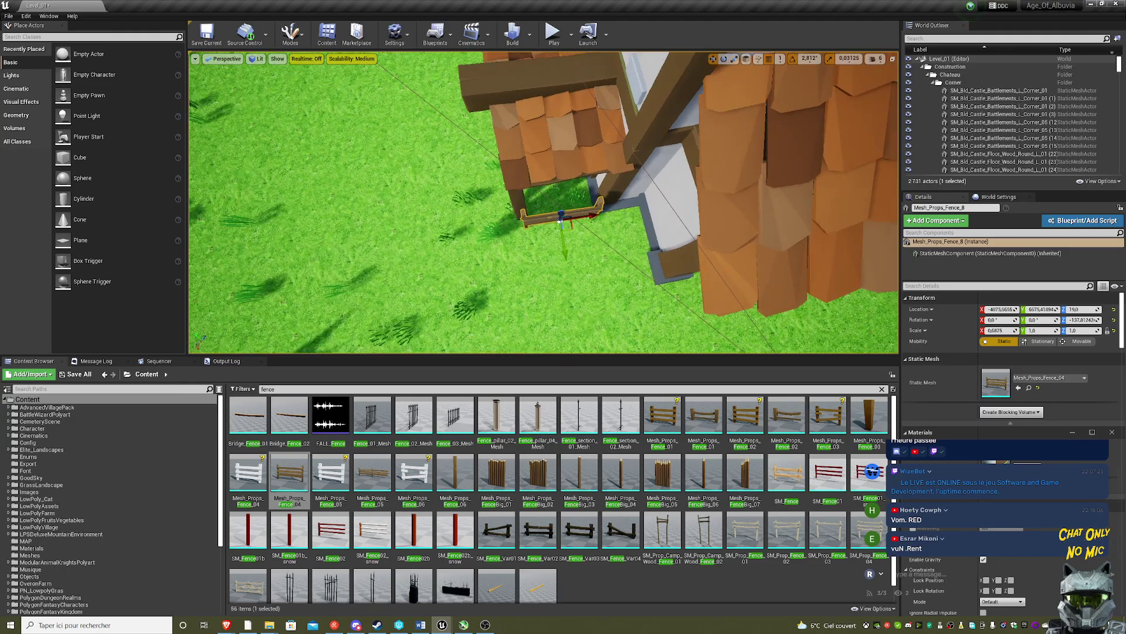
pyautogui.moveTo(572, 210); pyautogui.dragTo(527, 246, button='right')
pyautogui.press('f')
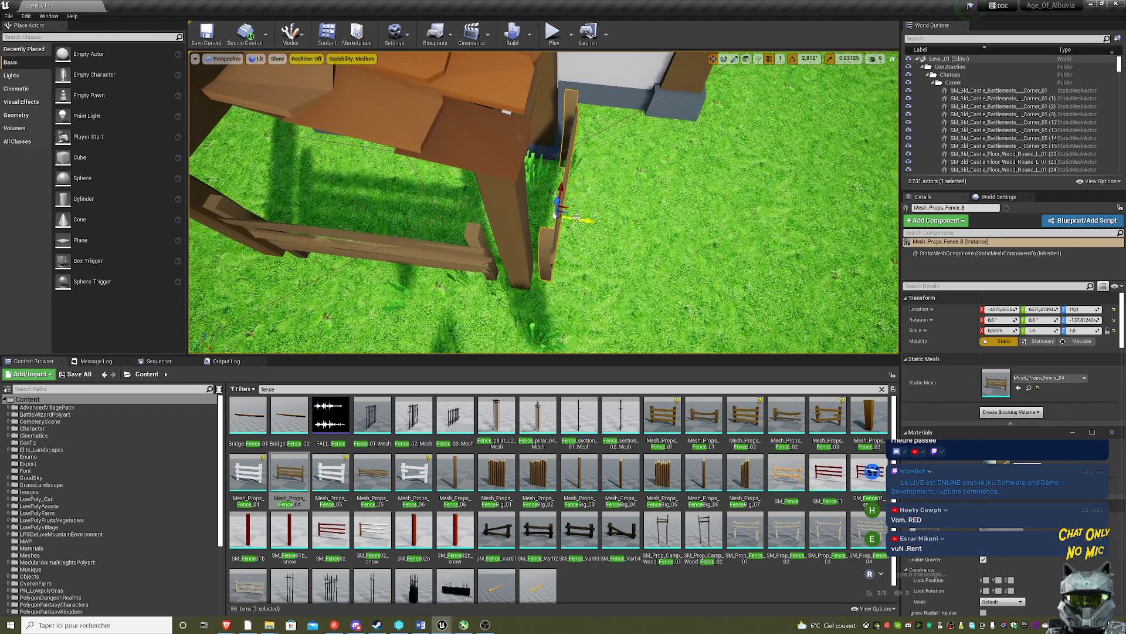
pyautogui.moveTo(577, 217); pyautogui.dragTo(583, 219)
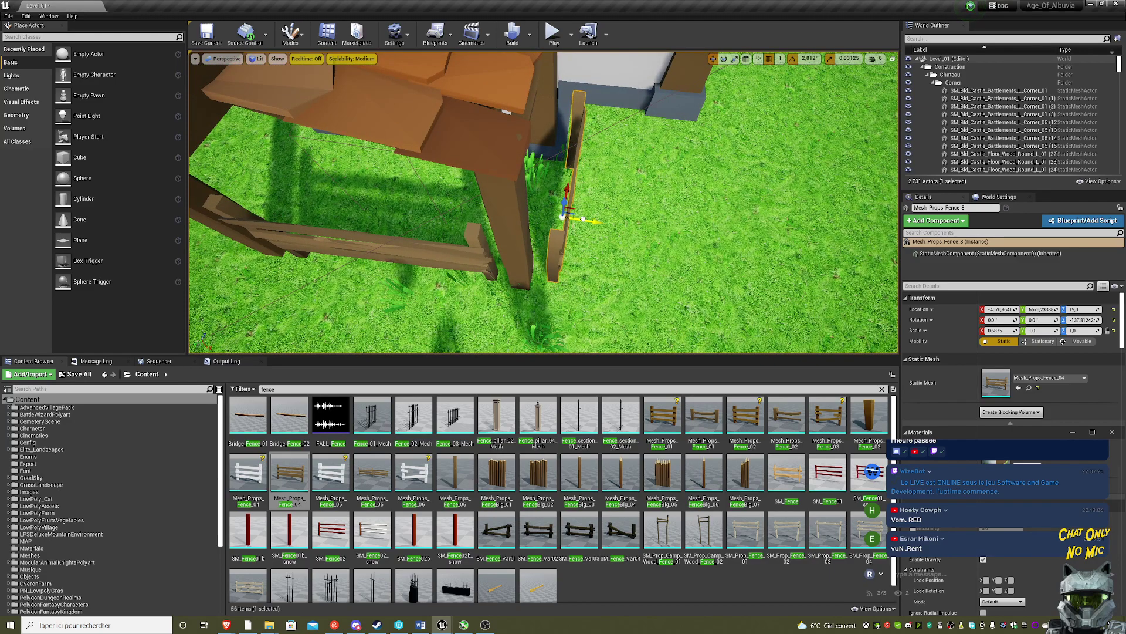
# - Duplicate the shortened fence, position and angle the new copy, then start a play test
pyautogui.hotkey('ctrl', 'w')
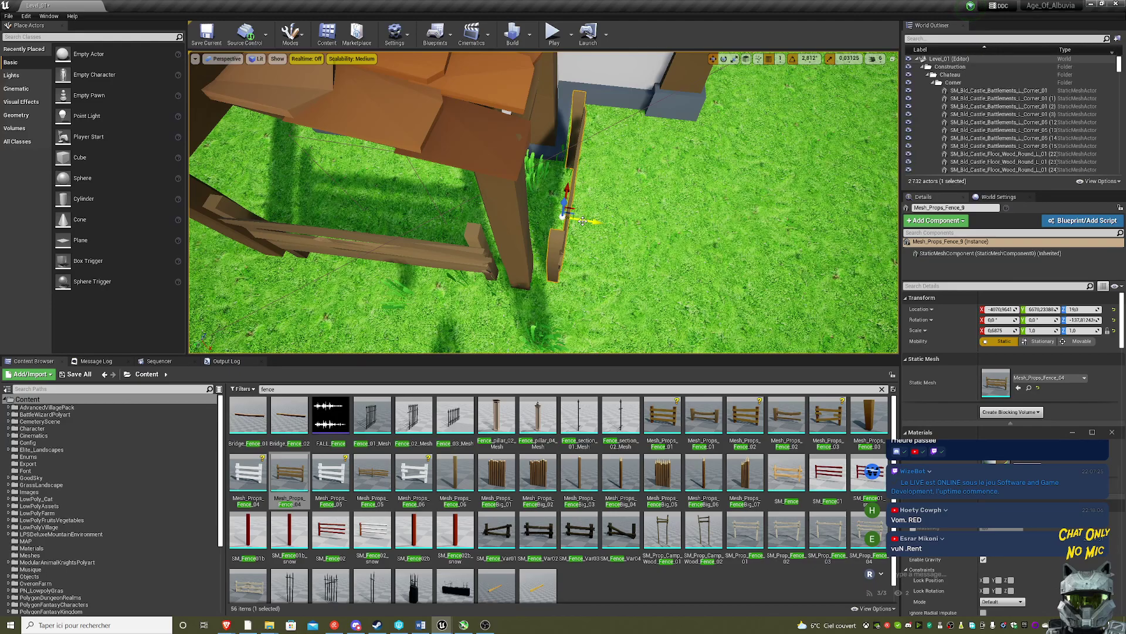
pyautogui.moveTo(592, 221)
pyautogui.keyDown('shift'); pyautogui.mouseDown()
pyautogui.moveTo(600, 238)
pyautogui.moveTo(559, 275)
pyautogui.mouseUp(); pyautogui.keyUp('shift')
pyautogui.press('e')
pyautogui.press('w')
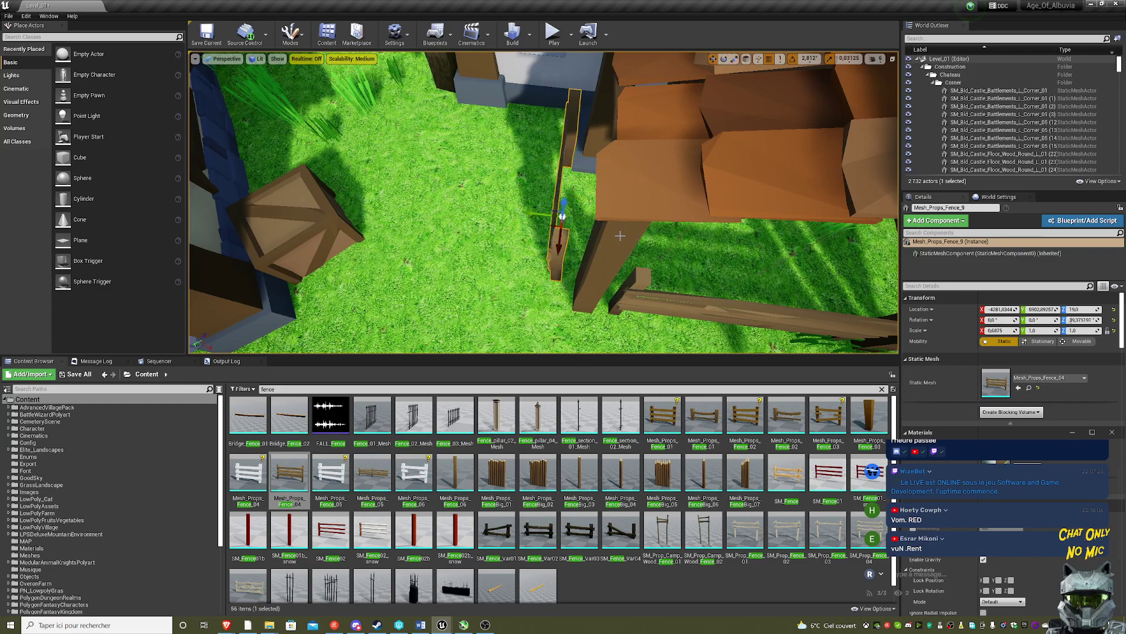
pyautogui.press('e')
pyautogui.moveTo(603, 233); pyautogui.dragTo(607, 222)
pyautogui.press('w')
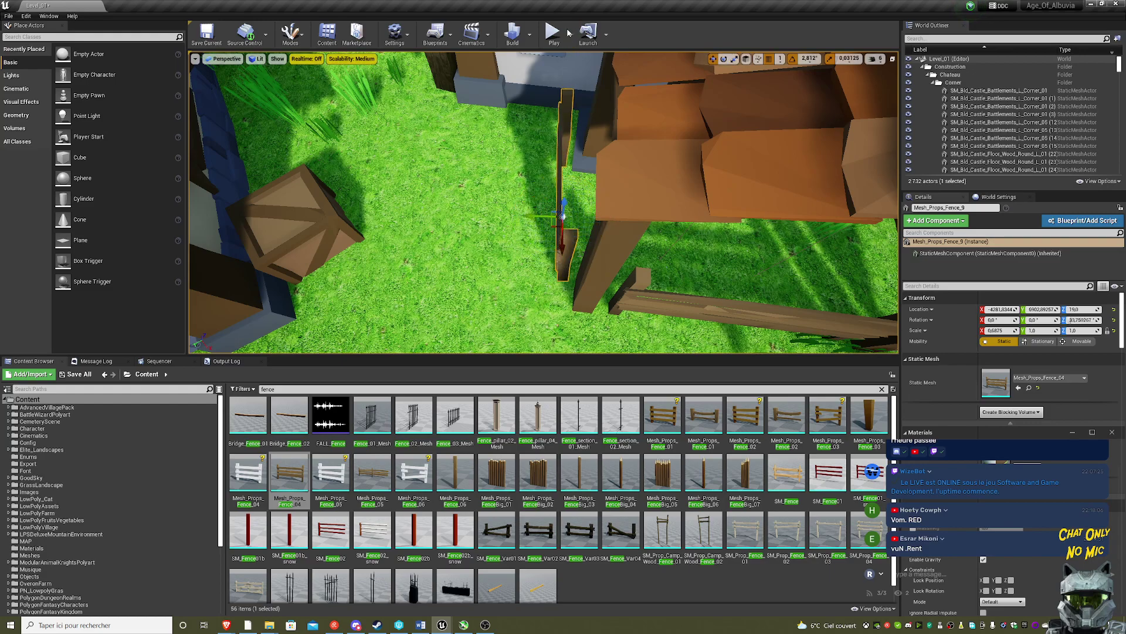
pyautogui.click(554, 34)
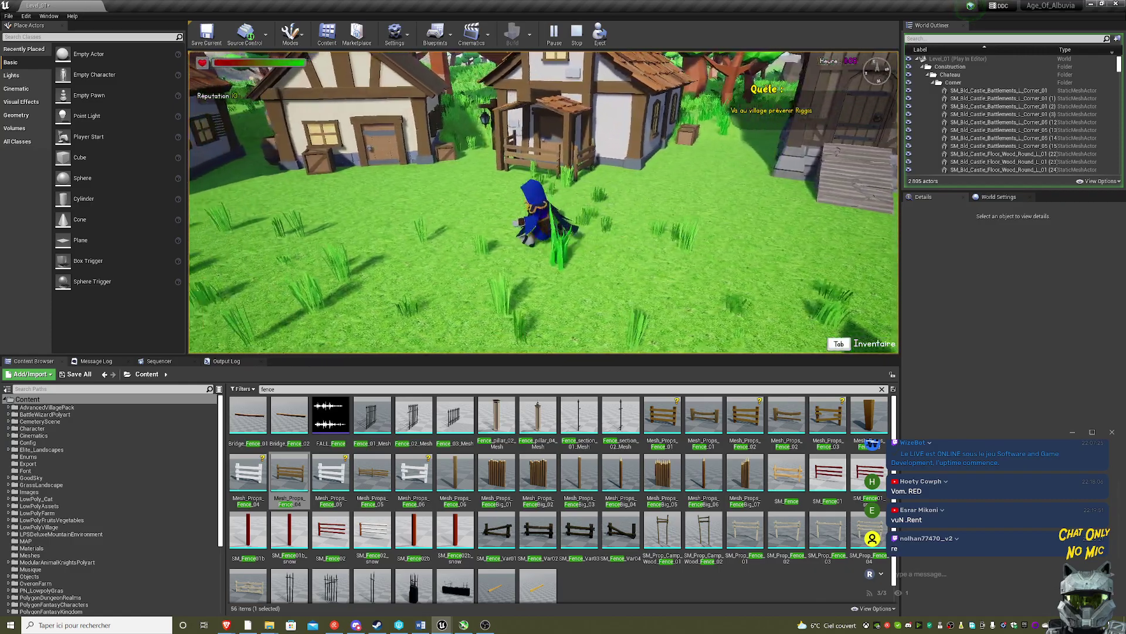
# - Stop the fenced-porch play test with Escape and resume editing
pyautogui.press('Escape')
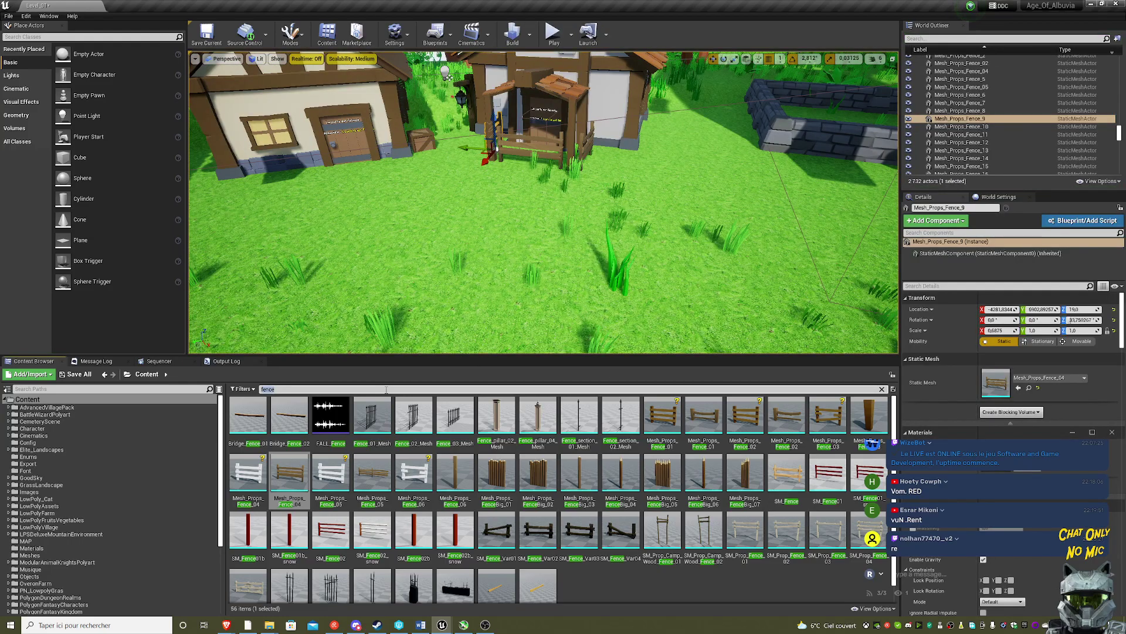
# - Search for the note asset and place BP_Note11 on the porch fence, turning it around
pyautogui.write('note')
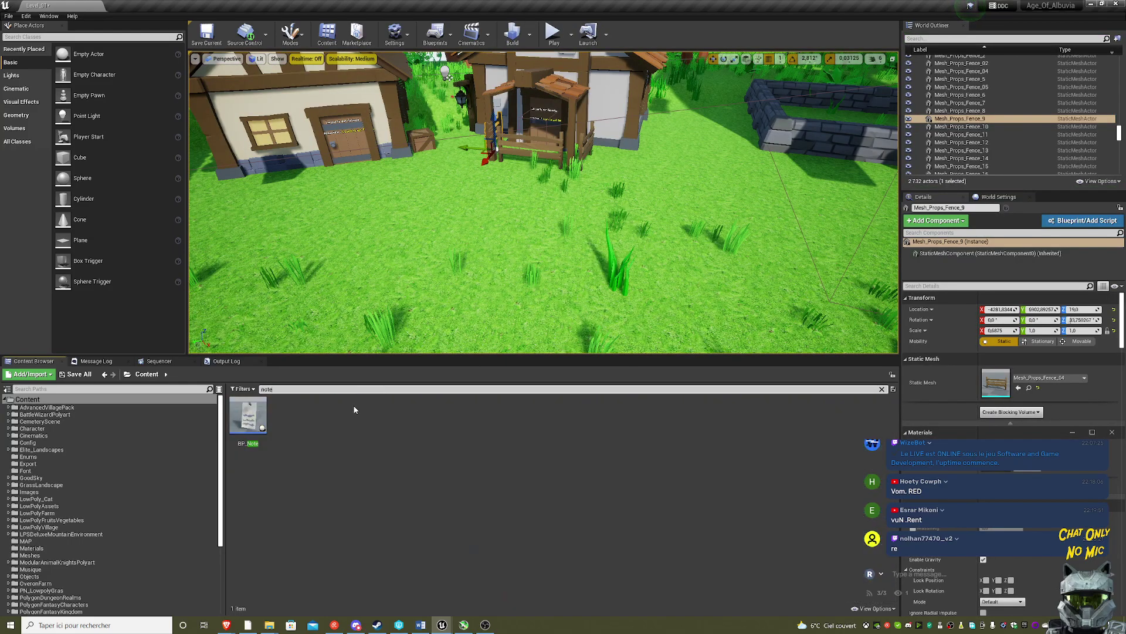
pyautogui.moveTo(516, 266); pyautogui.dragTo(516, 266, button='right')
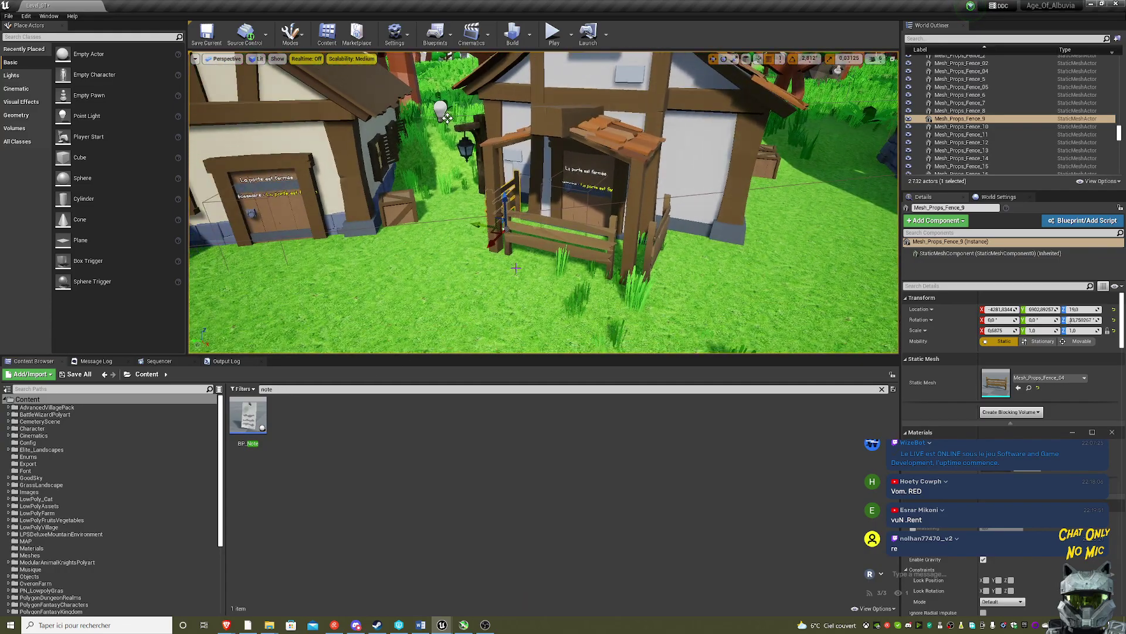
pyautogui.moveTo(248, 418)
pyautogui.mouseDown()
pyautogui.moveTo(544, 244)
pyautogui.moveTo(539, 275)
pyautogui.mouseUp()
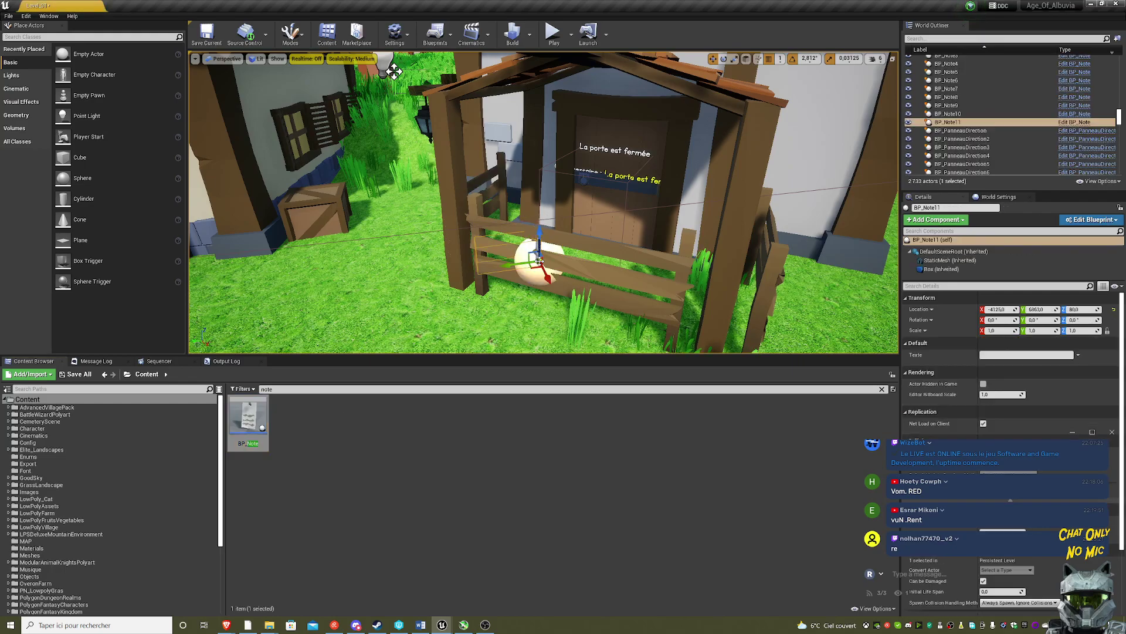
pyautogui.moveTo(539, 279); pyautogui.dragTo(539, 293, button='right')
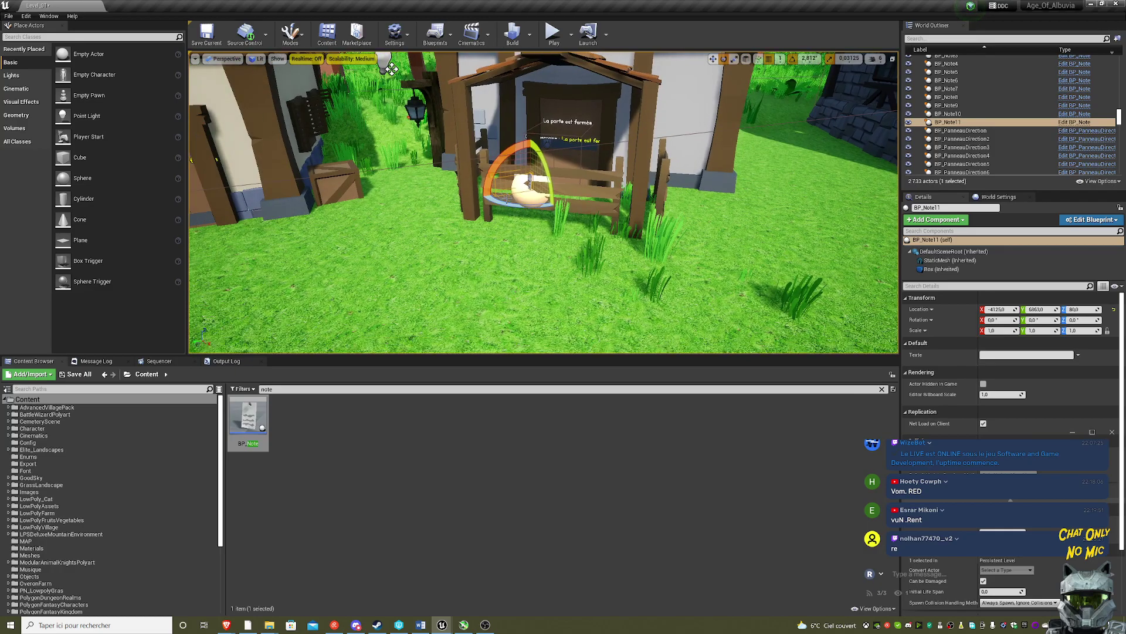
pyautogui.moveTo(510, 201); pyautogui.dragTo(563, 202)
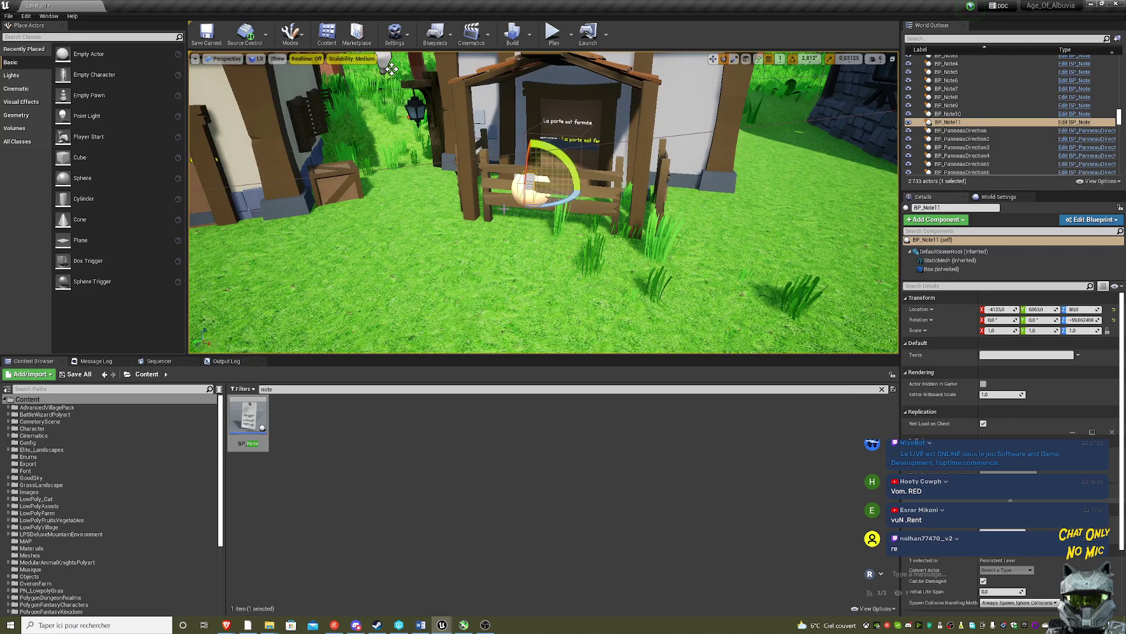
pyautogui.press('f')
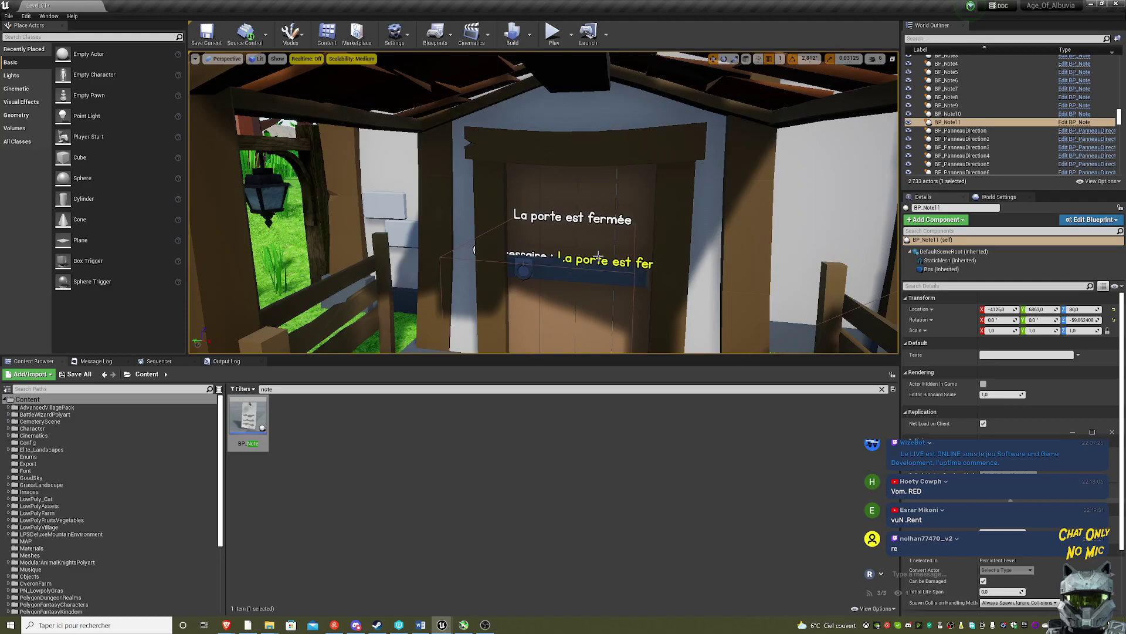
# - Slide BP_Note11 onto the wooden post and raise it to Location Z 113
pyautogui.moveTo(597, 257); pyautogui.dragTo(589, 240, button='right')
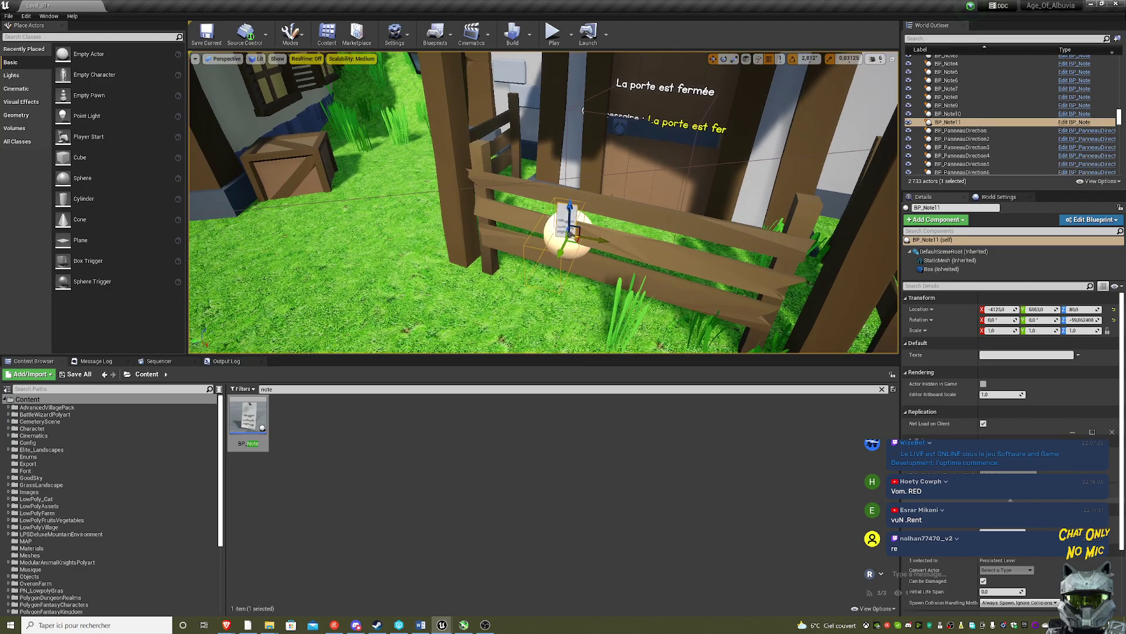
pyautogui.moveTo(578, 230); pyautogui.dragTo(463, 208)
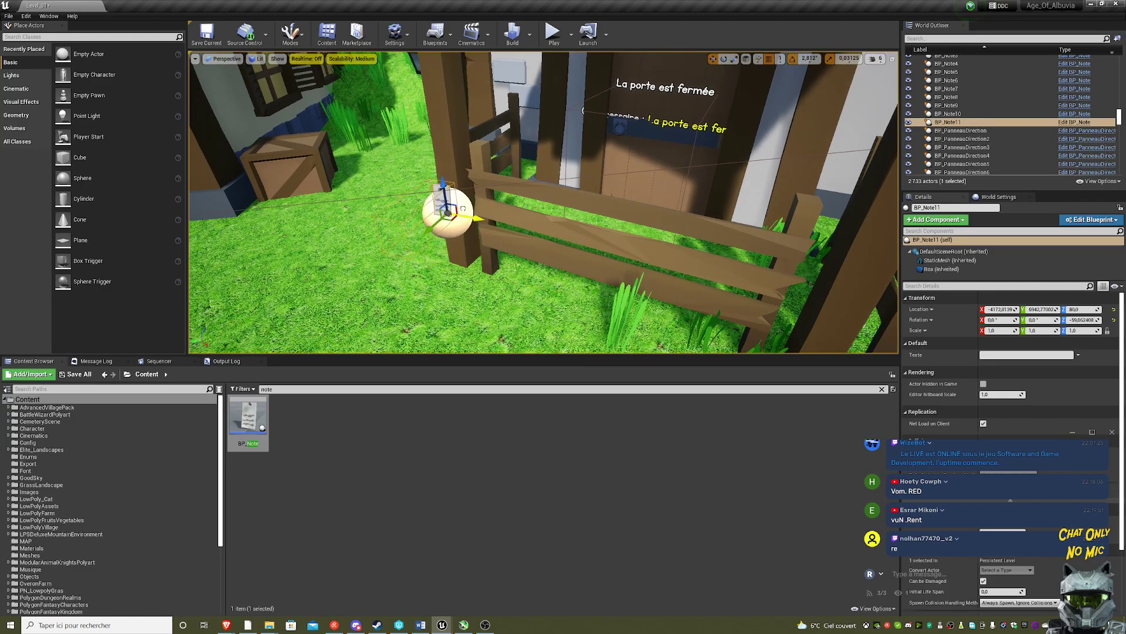
pyautogui.moveTo(582, 109); pyautogui.dragTo(829, 139, button='right')
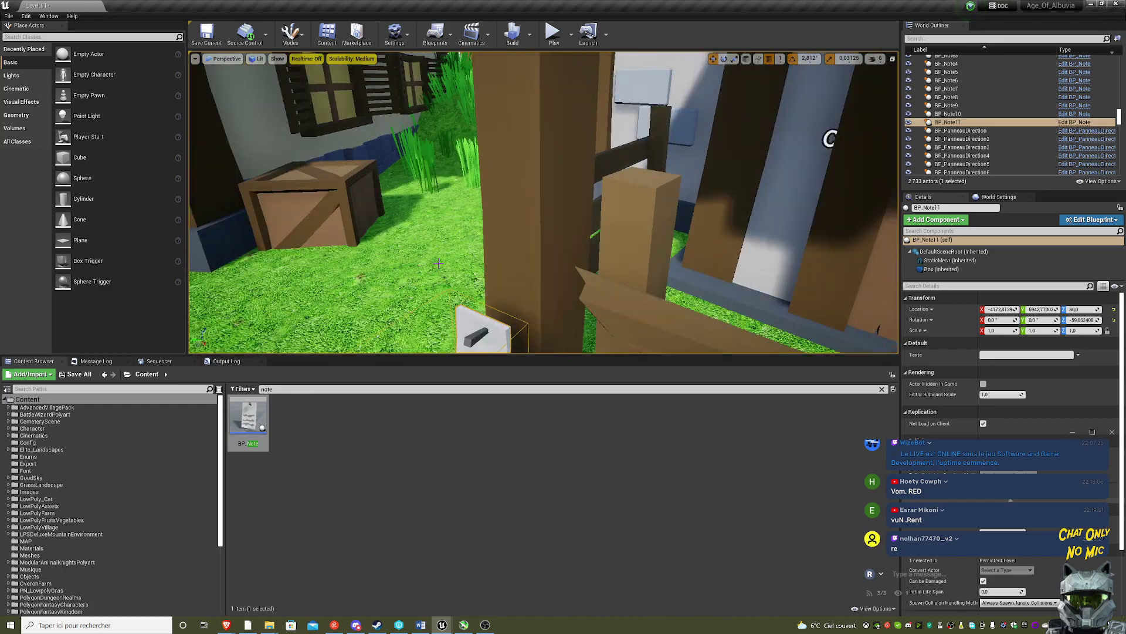
pyautogui.moveTo(470, 258); pyautogui.dragTo(470, 293, button='right')
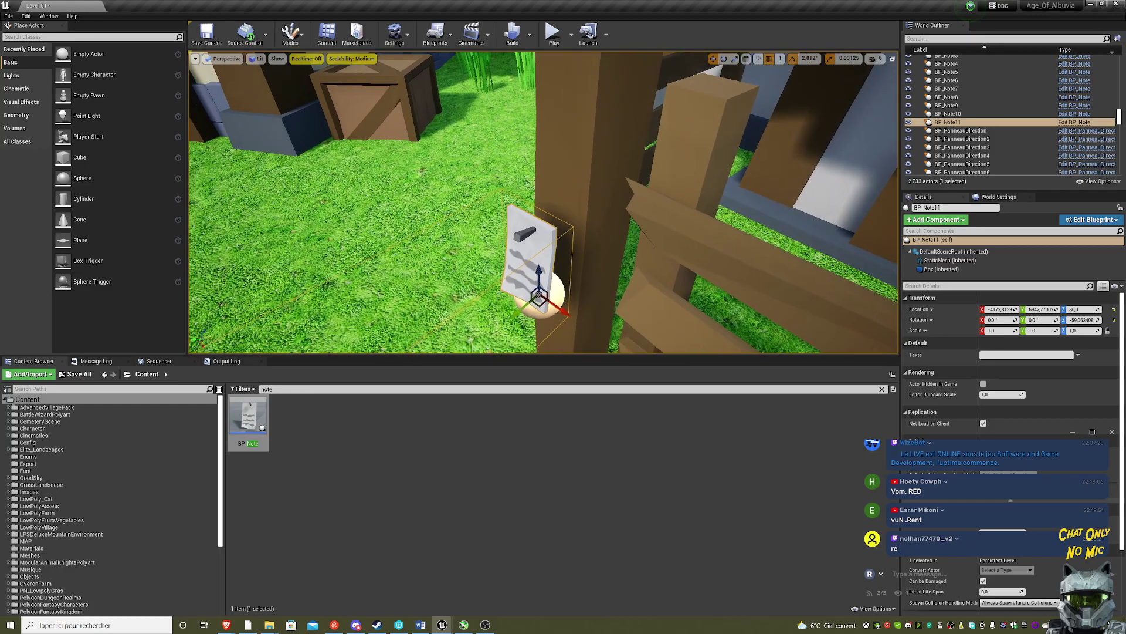
pyautogui.moveTo(528, 322); pyautogui.dragTo(541, 270)
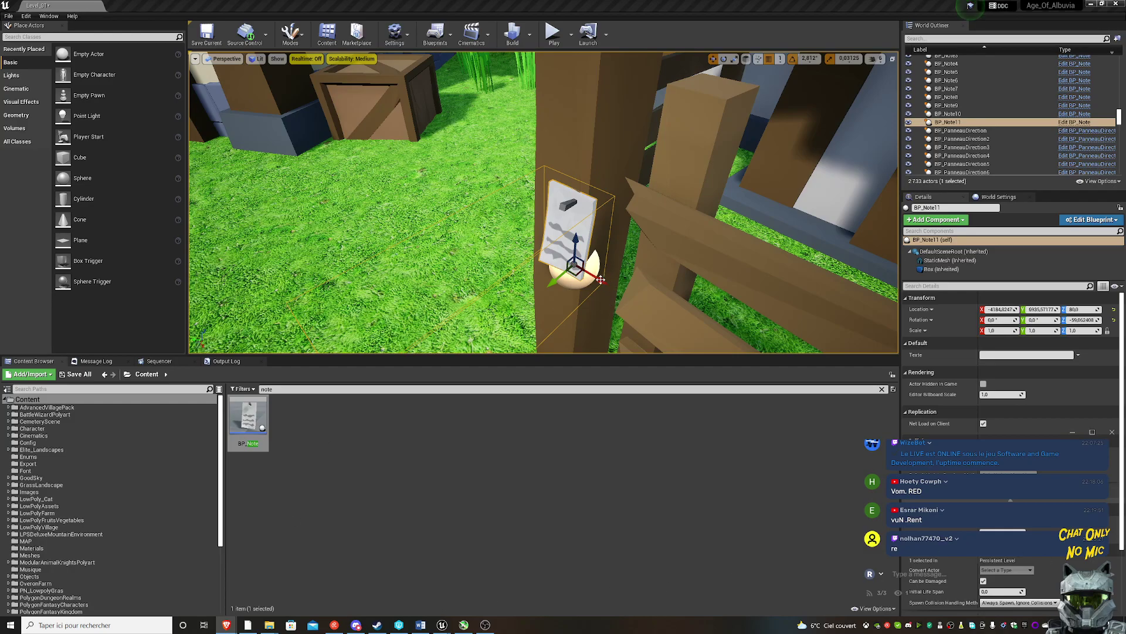
pyautogui.moveTo(600, 279); pyautogui.dragTo(589, 272)
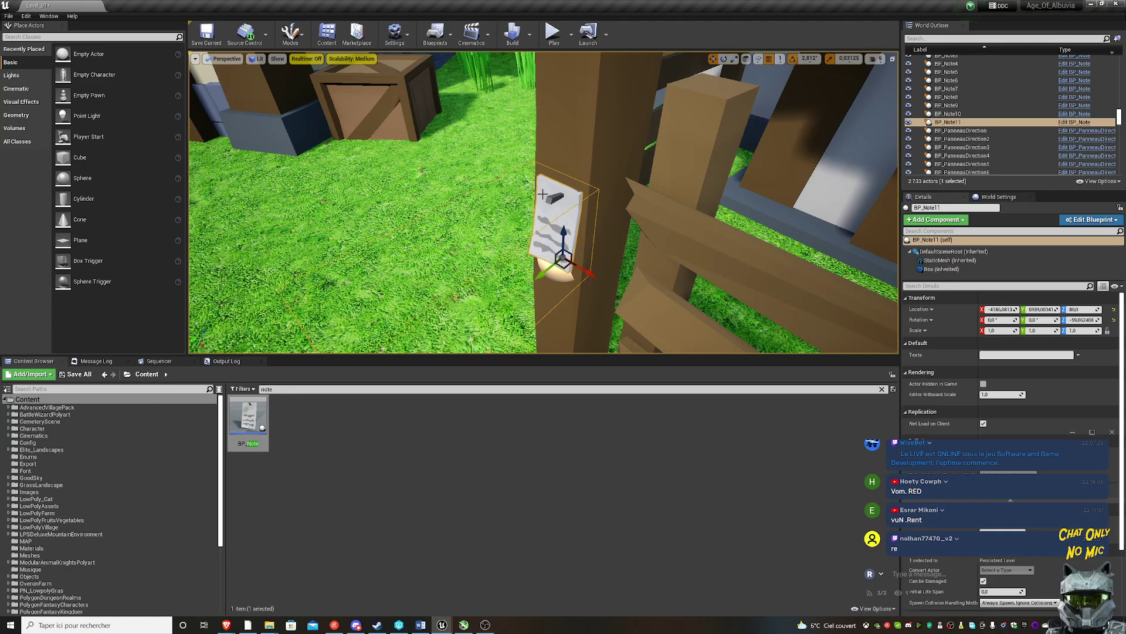
pyautogui.moveTo(563, 237); pyautogui.dragTo(554, 112)
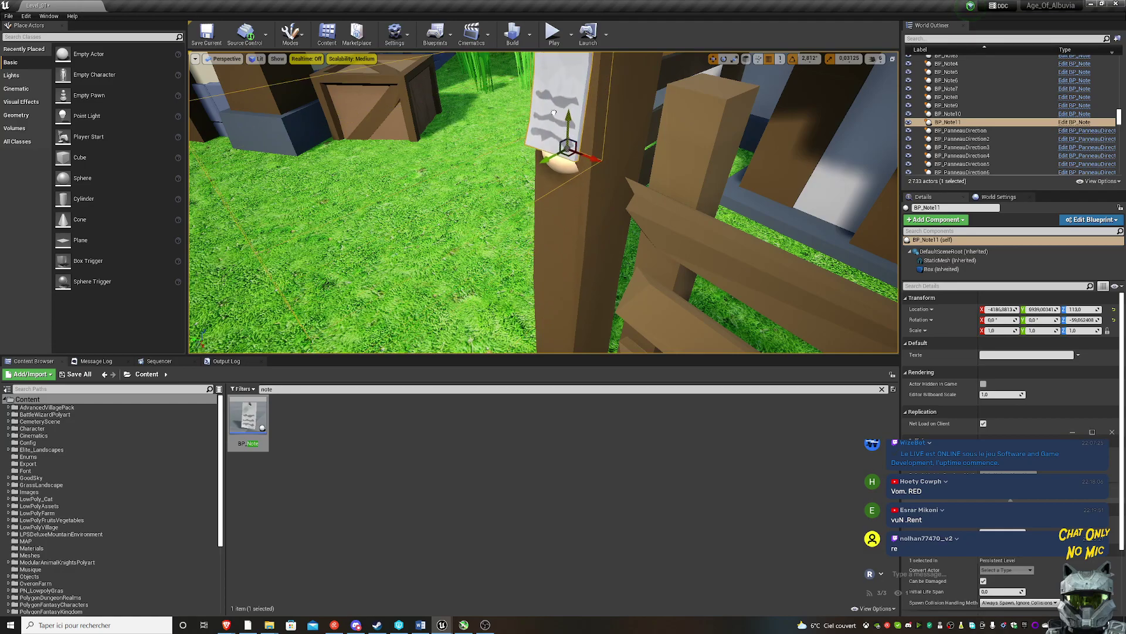
pyautogui.scroll(-3, 566, 215)
pyautogui.scroll(-2, 566, 215)
pyautogui.scroll(-3, 567, 218)
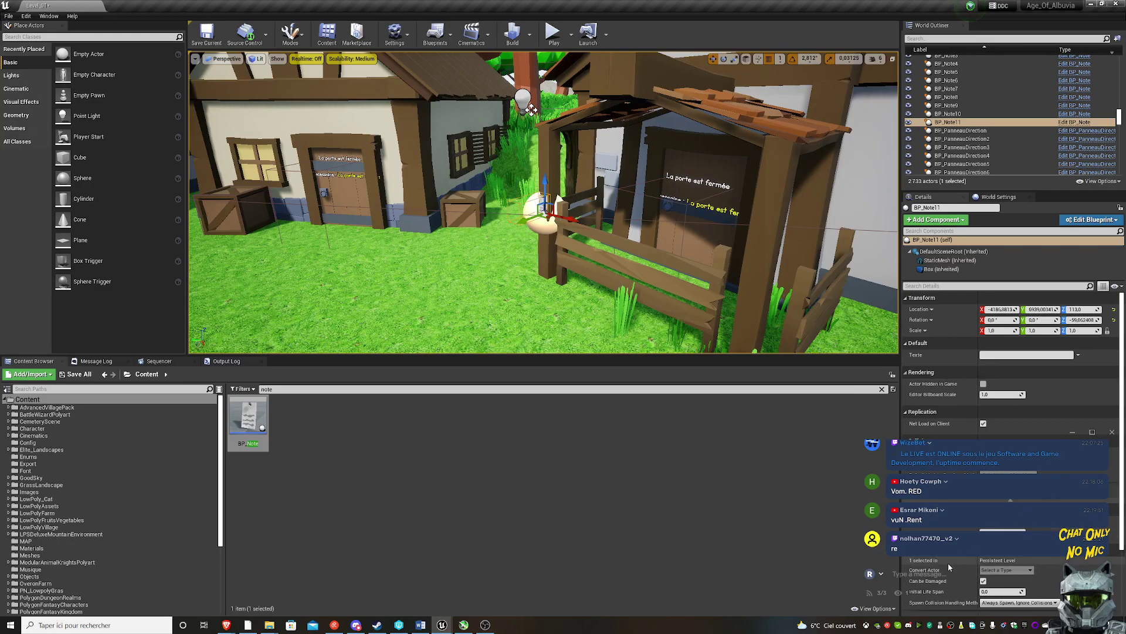
pyautogui.click(936, 574)
# - Post 're' in the chat and time out a viewer for 5 minutes
pyautogui.write('re')
pyautogui.press('Return')
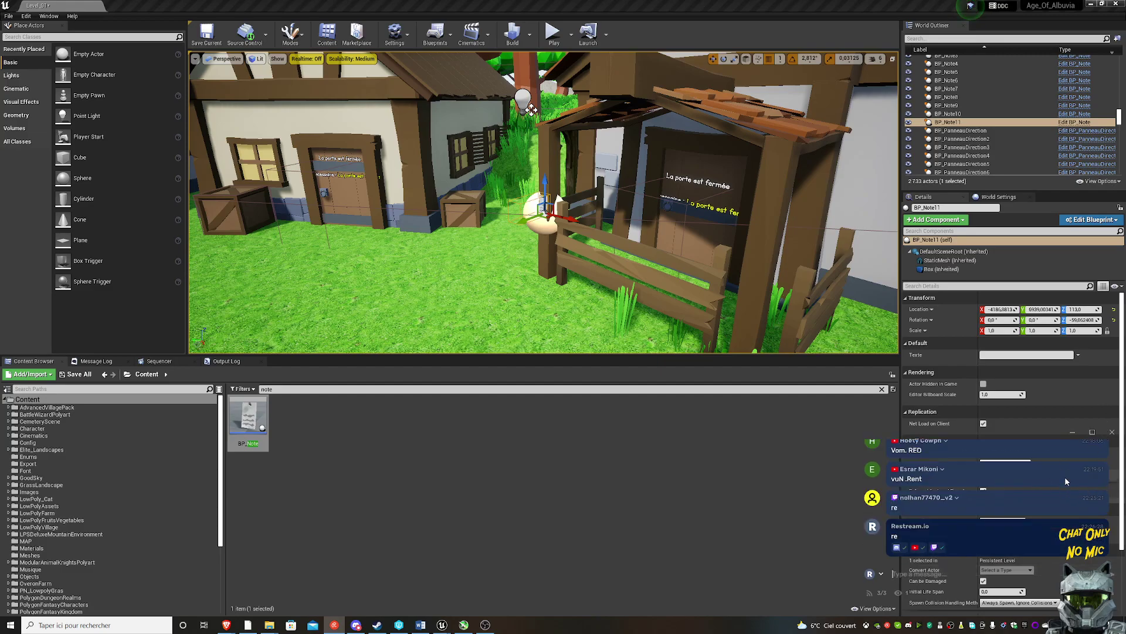
pyautogui.click(944, 473)
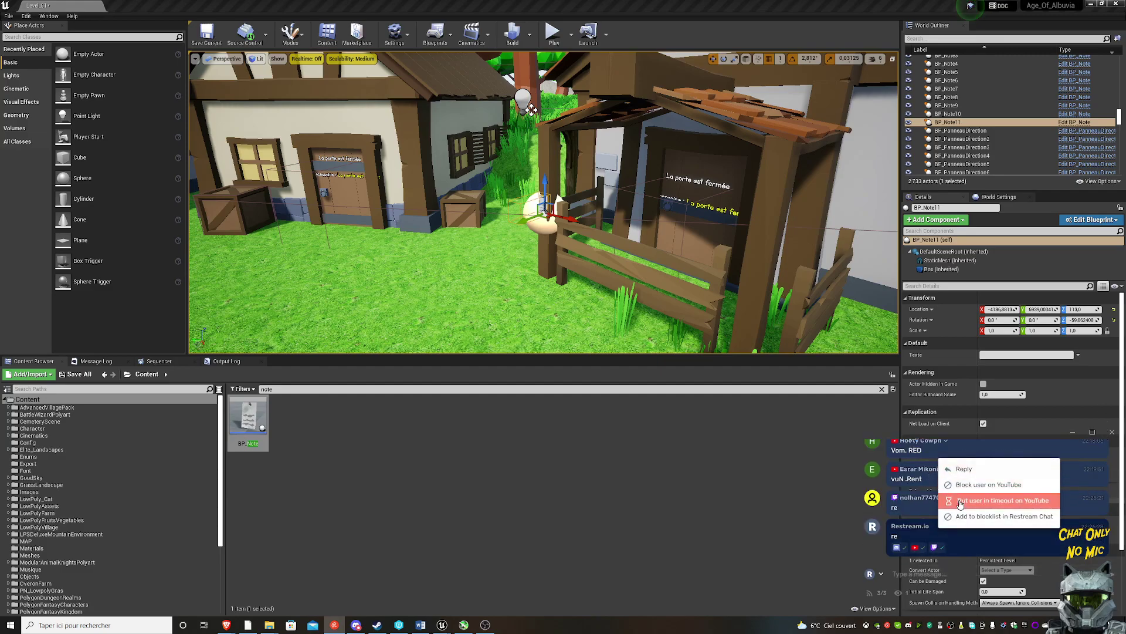
pyautogui.click(944, 474)
# - Use other viewers' message menus to block one viewer and remove another's message
pyautogui.click(944, 473)
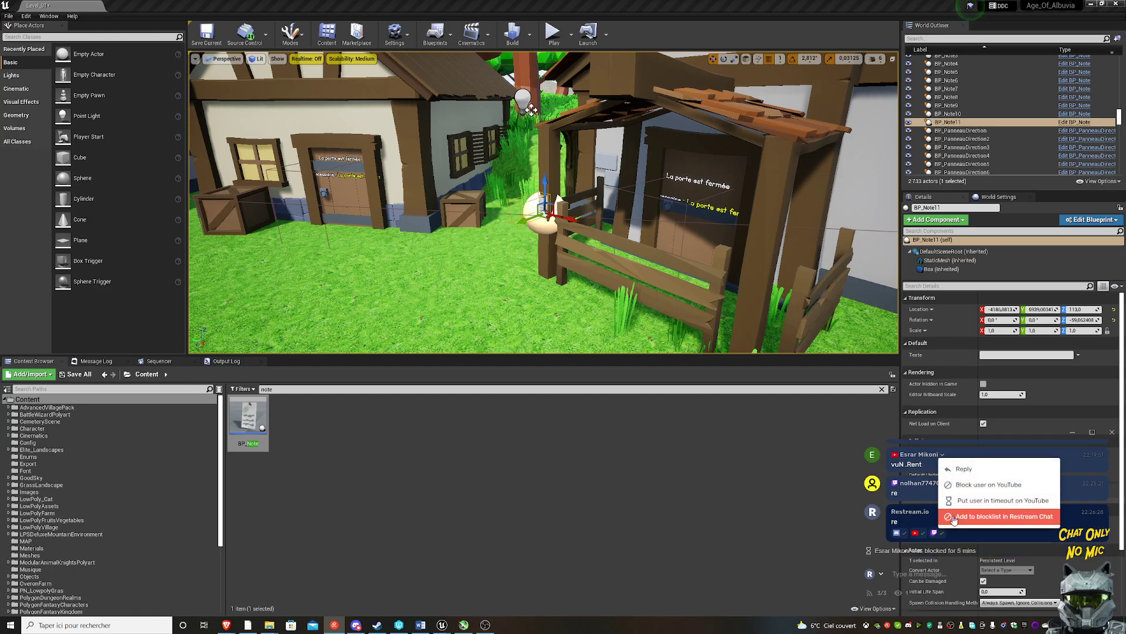
pyautogui.click(954, 518)
pyautogui.click(945, 454)
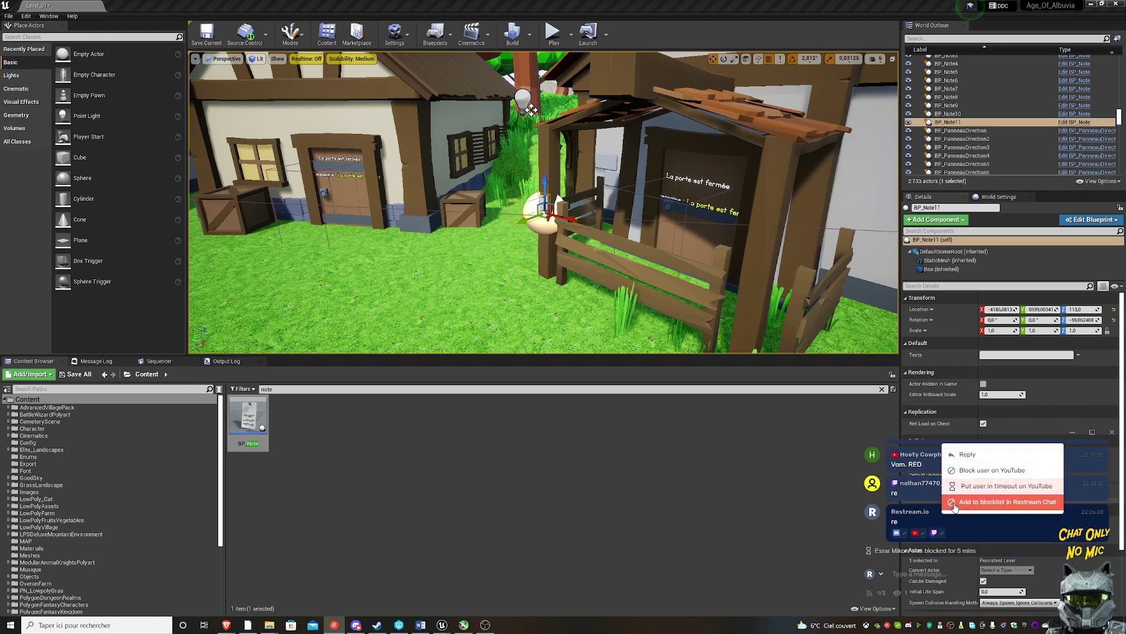
pyautogui.click(954, 498)
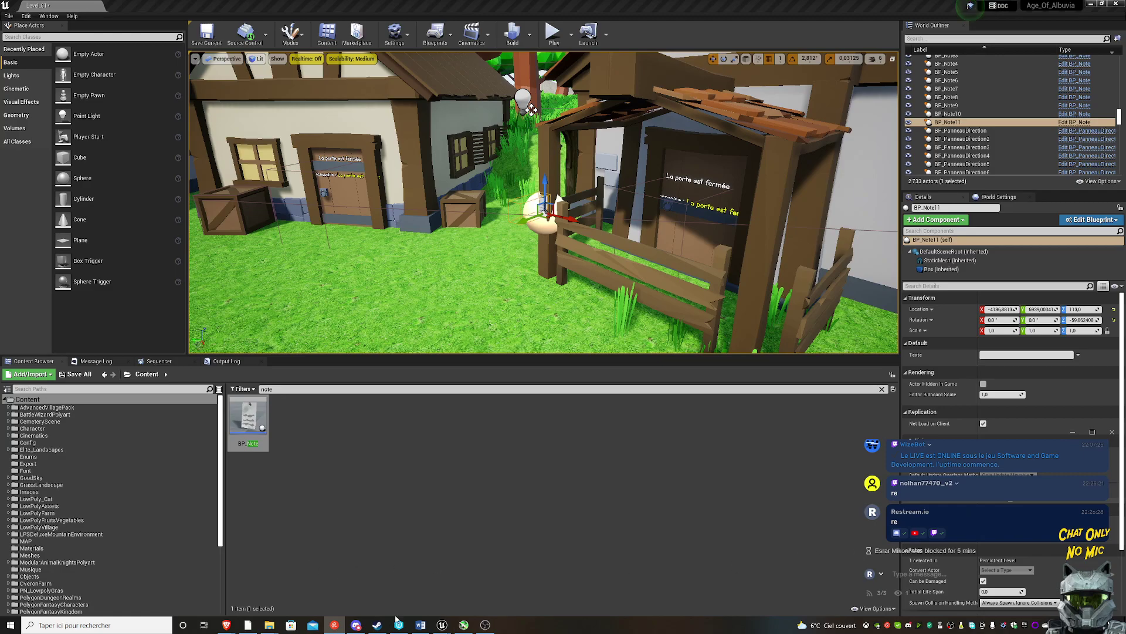
# - Switch to the other Unreal Editor window and orbit the view over the village
pyautogui.moveTo(442, 625)
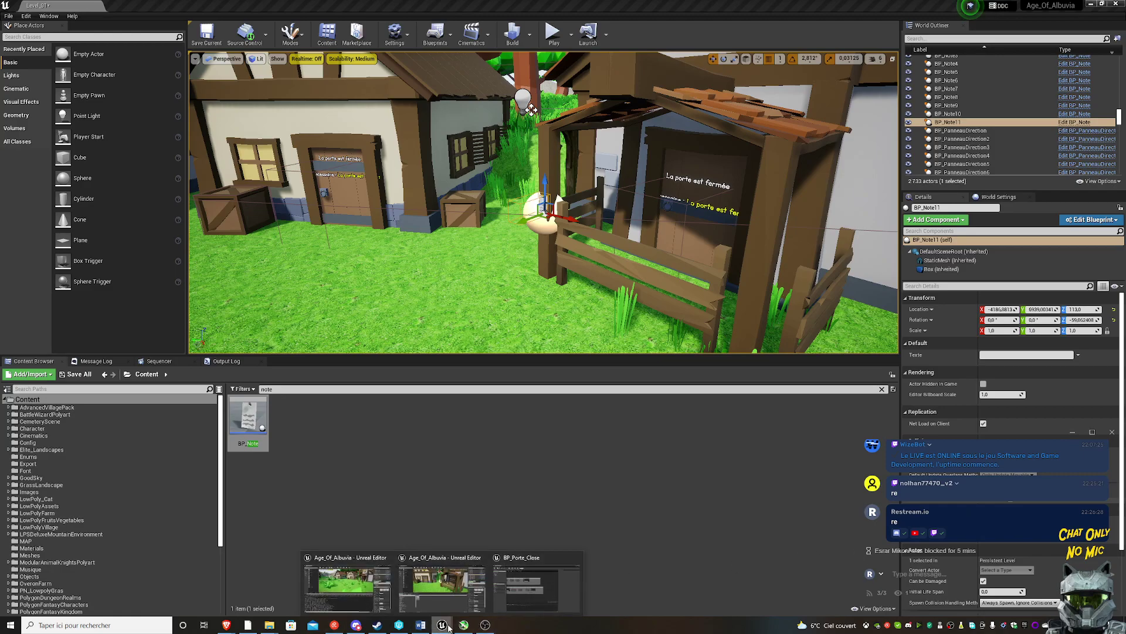
pyautogui.click(346, 598)
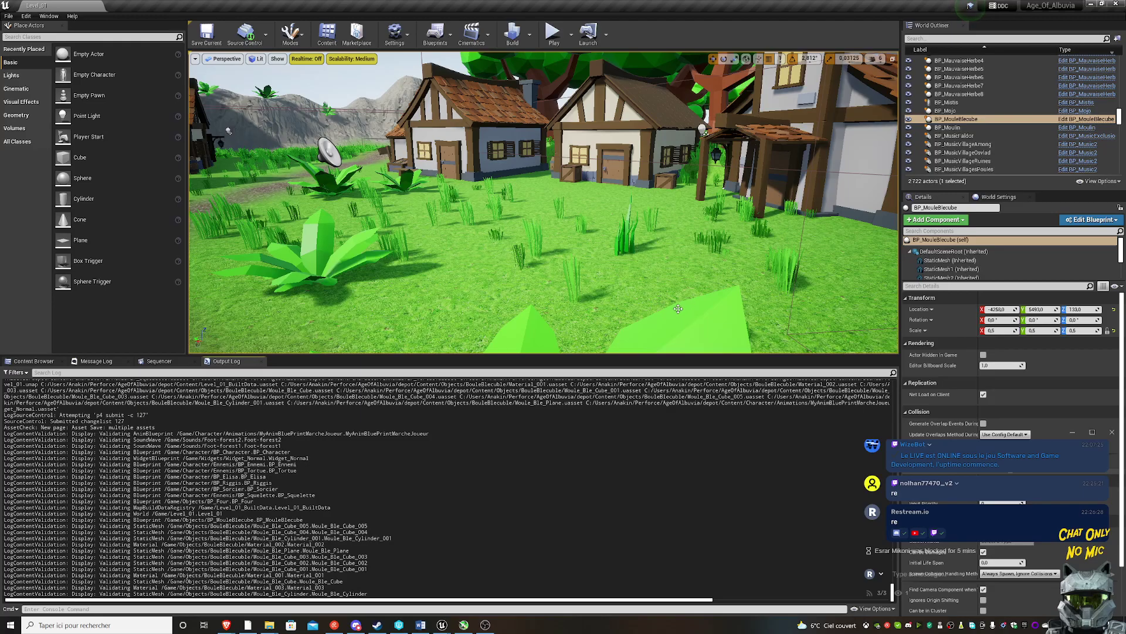
pyautogui.moveTo(692, 287)
pyautogui.mouseDown(button='right')
pyautogui.moveTo(706, 255)
pyautogui.moveTo(756, 240)
pyautogui.mouseUp(button='right')
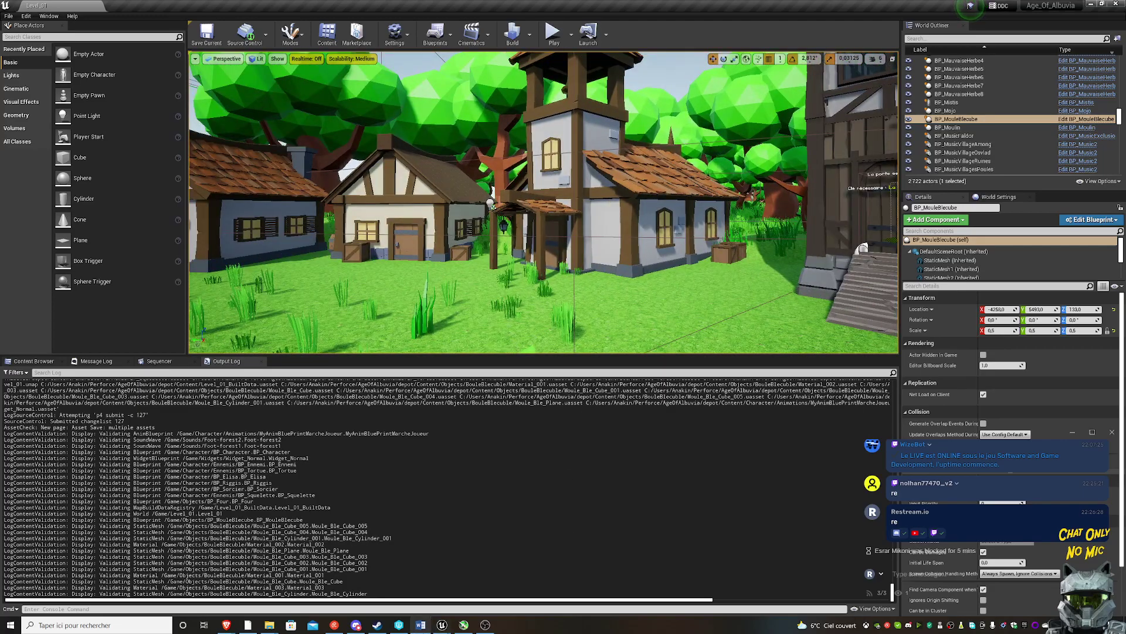
pyautogui.click(440, 626)
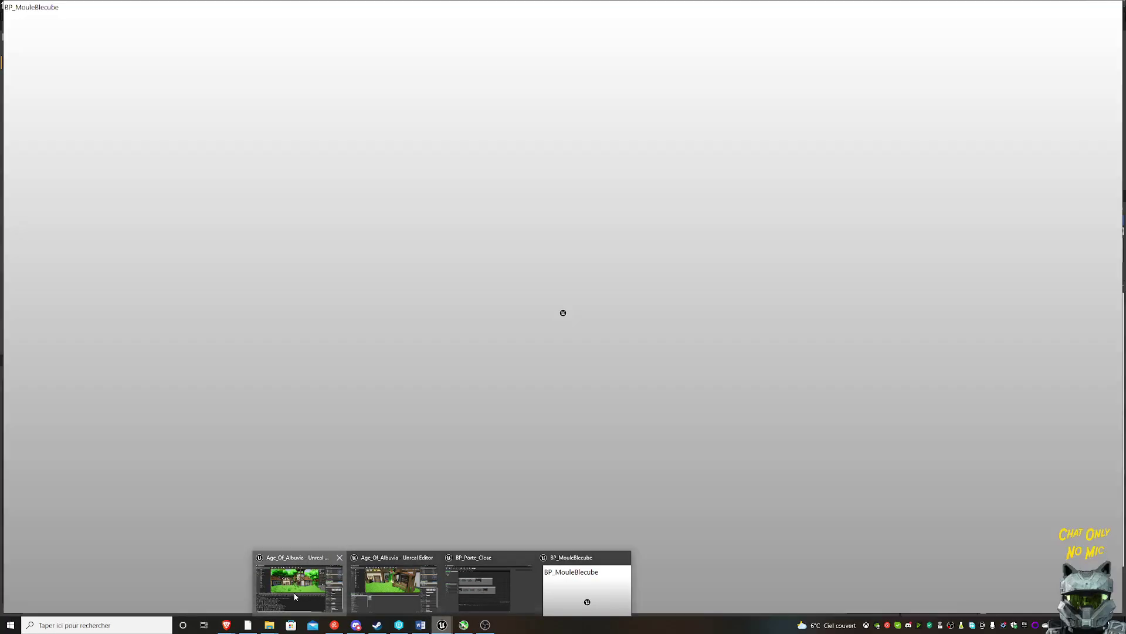
# - Save Level_01.umap, checking out the level and Level_01_BuiltData from source control
pyautogui.click(299, 590)
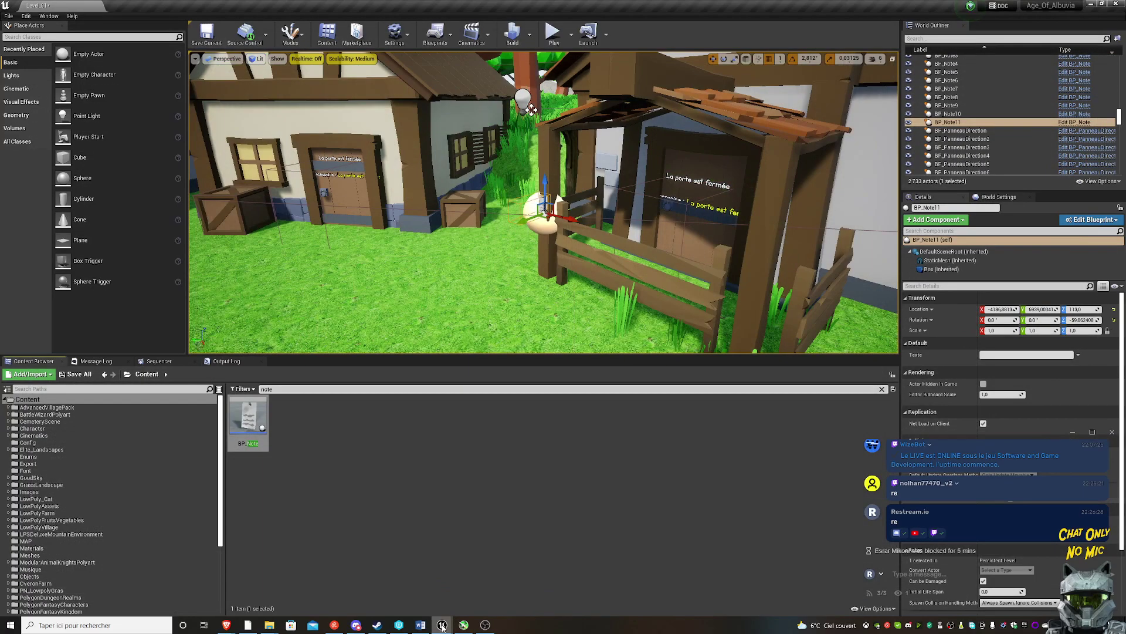
pyautogui.click(207, 32)
pyautogui.click(622, 393)
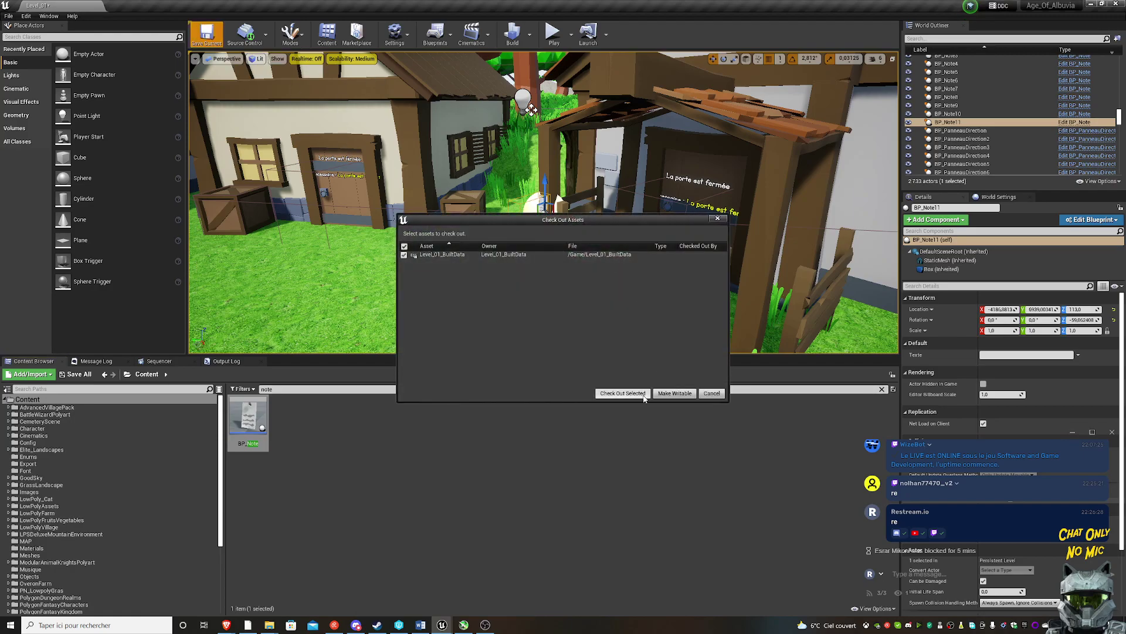
pyautogui.click(622, 393)
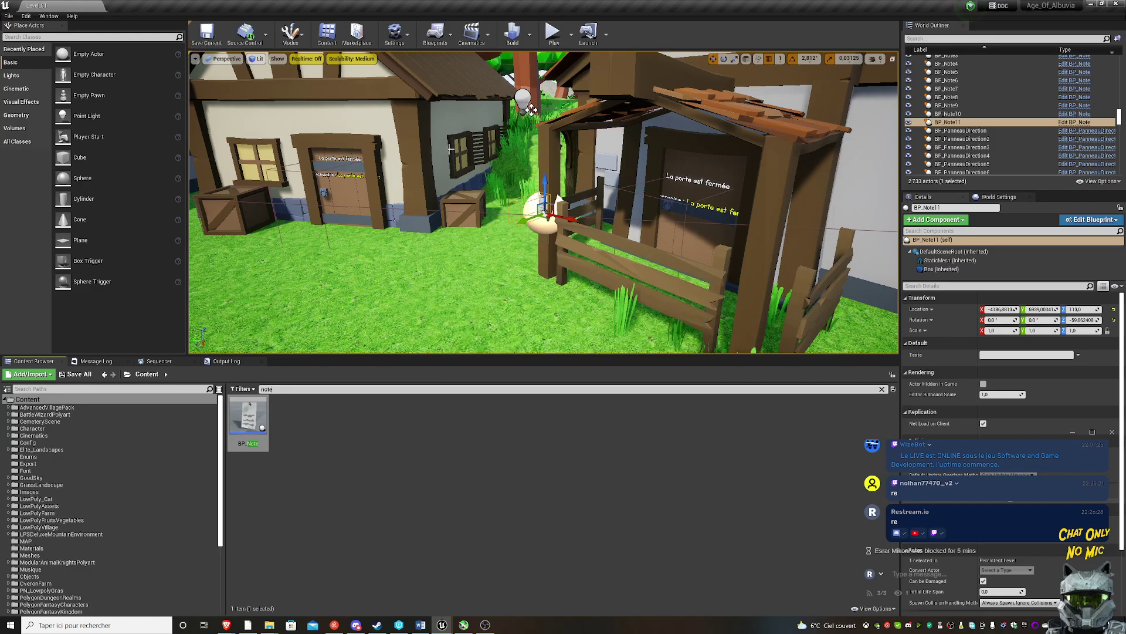
# - Start Play In Editor and walk the character past the campfire to the house porch
pyautogui.click(549, 39)
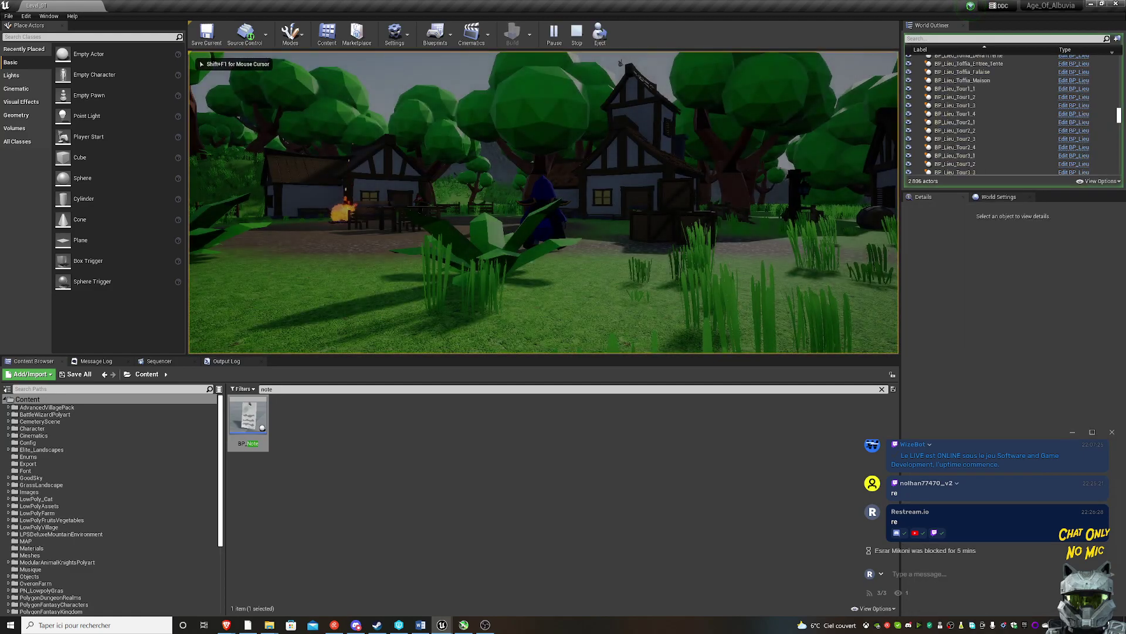
pyautogui.press('w')
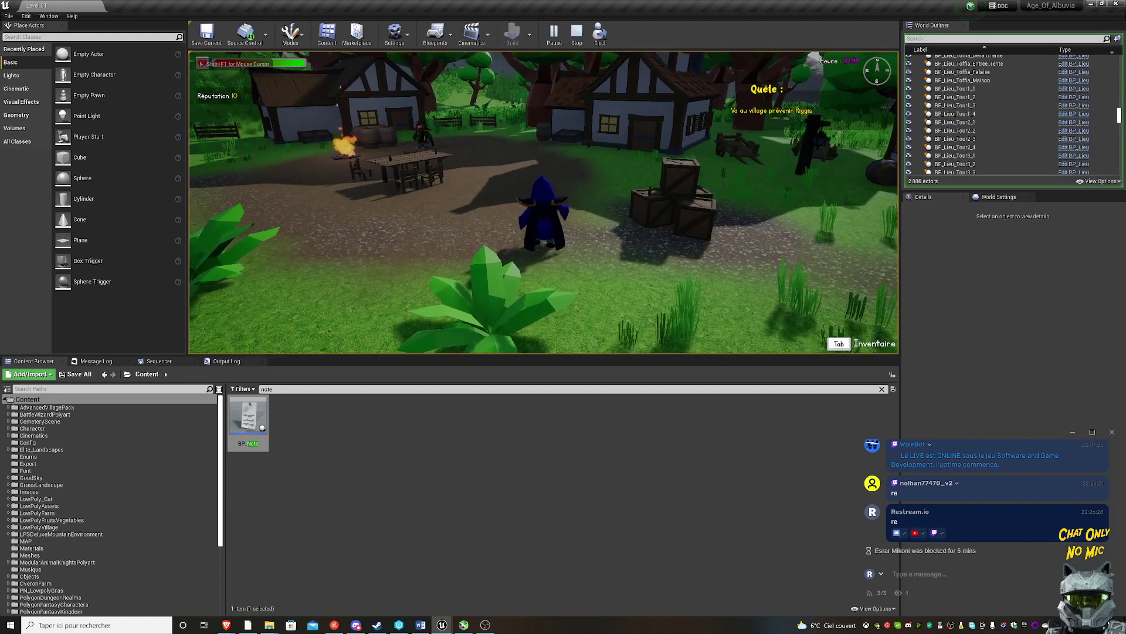
pyautogui.press('w')
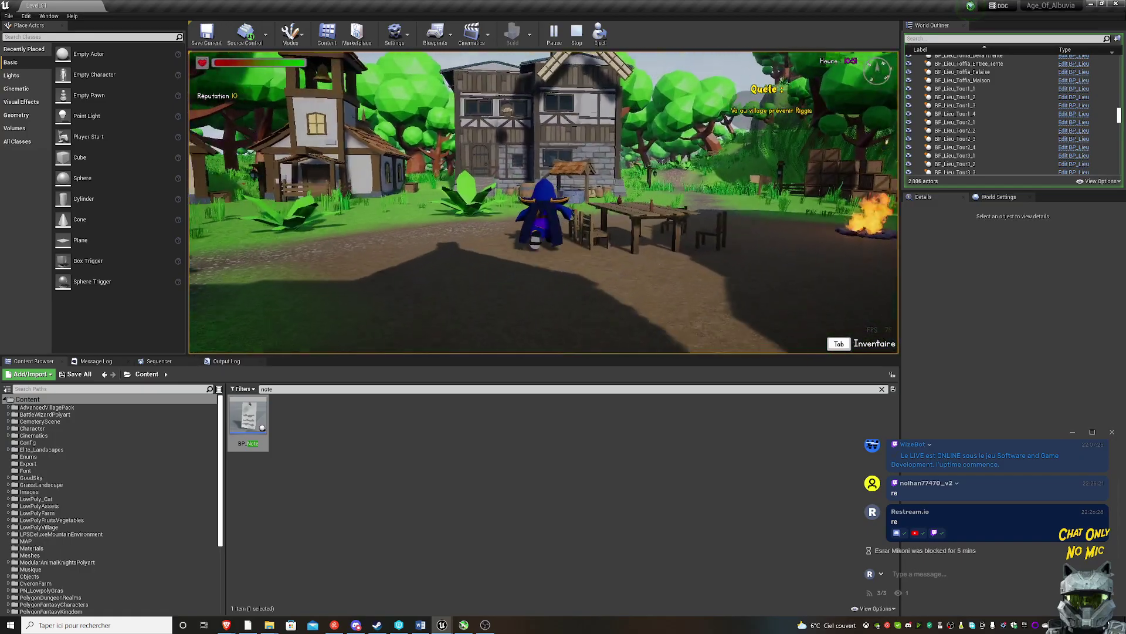
pyautogui.press('w')
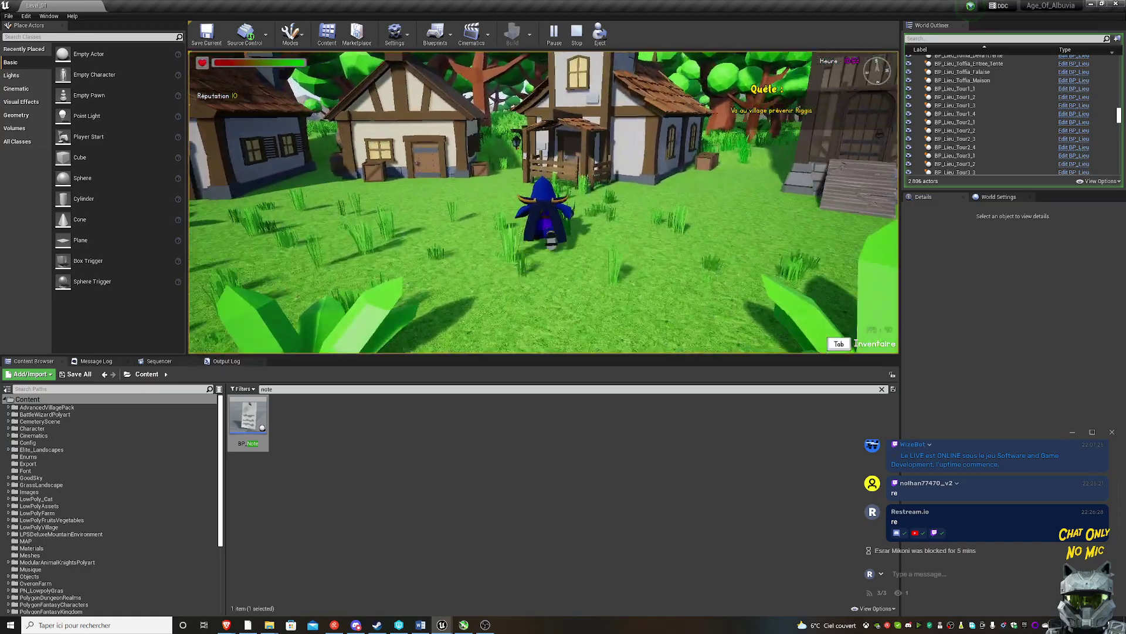
pyautogui.press('s')
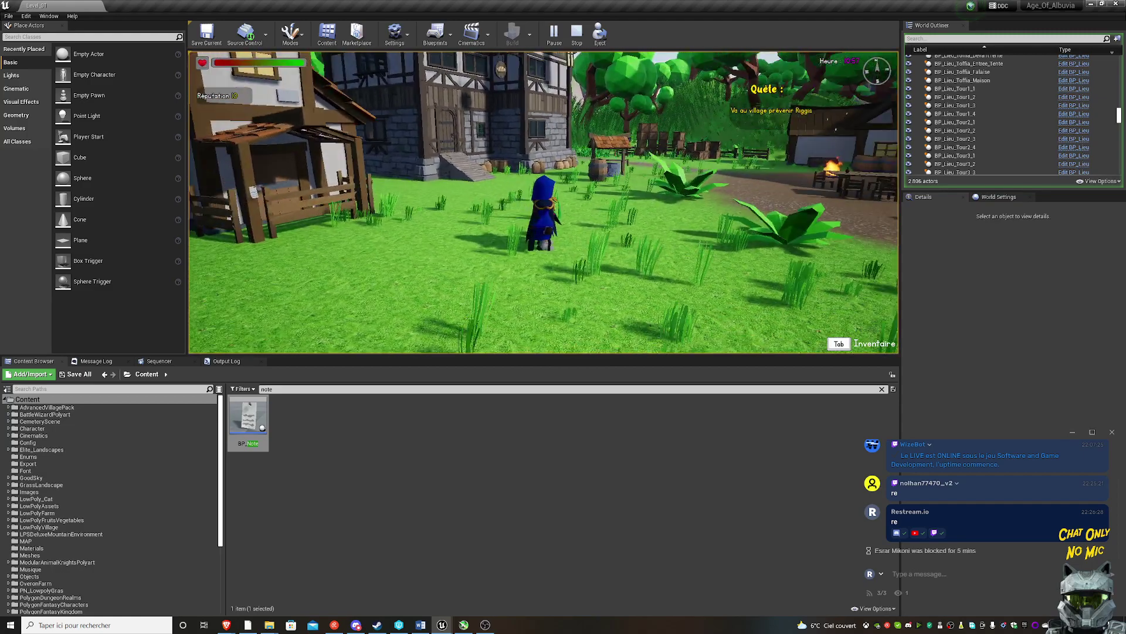
pyautogui.hotkey('alt', 'Tab')
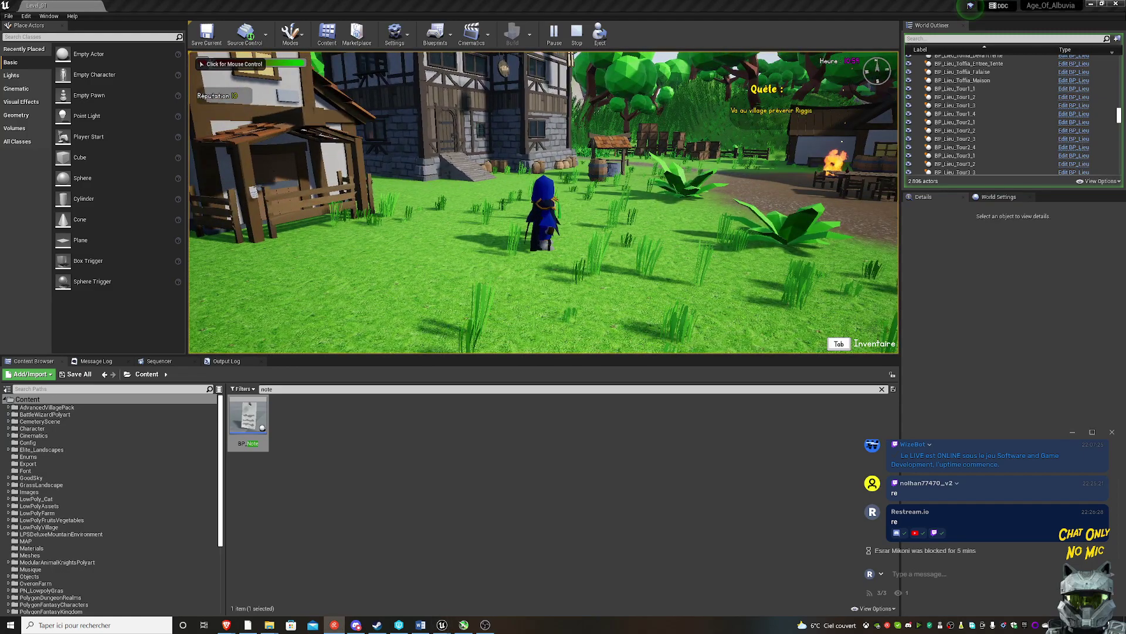
pyautogui.hotkey('alt', 'Tab')
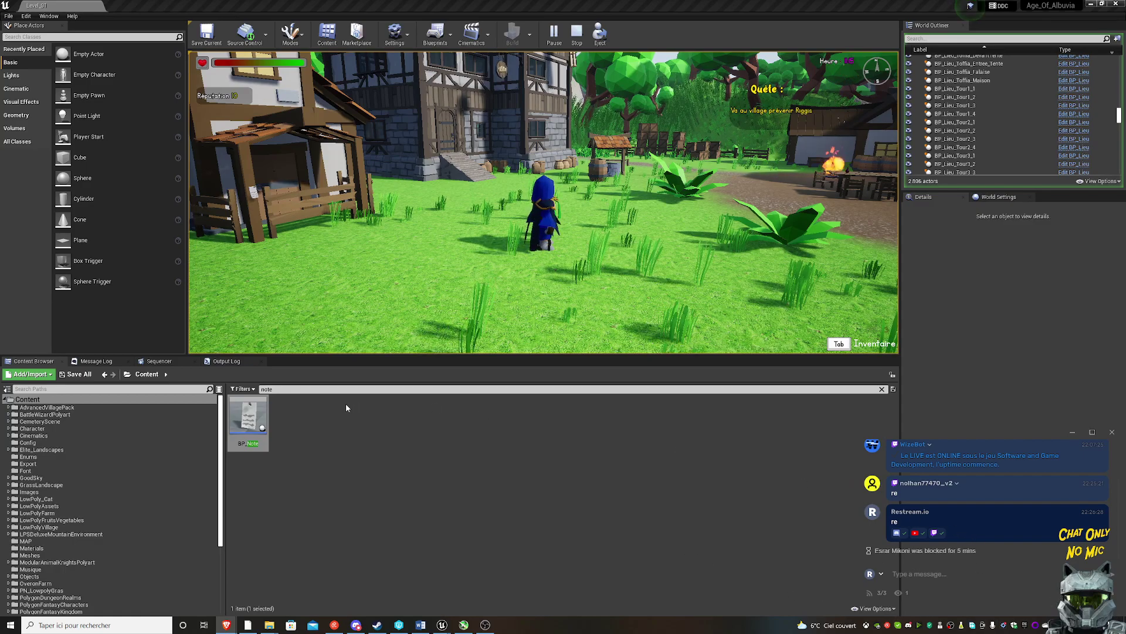
# - Walk the character to the house fence and turn toward the stone houses
pyautogui.click(583, 243)
pyautogui.press('w')
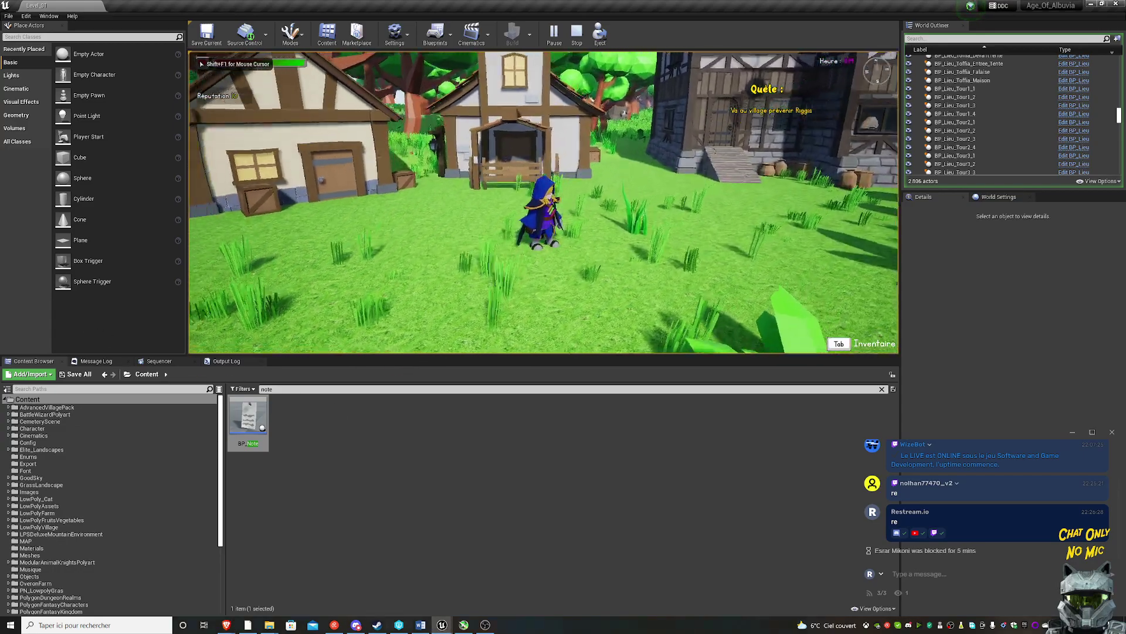
pyautogui.press('s')
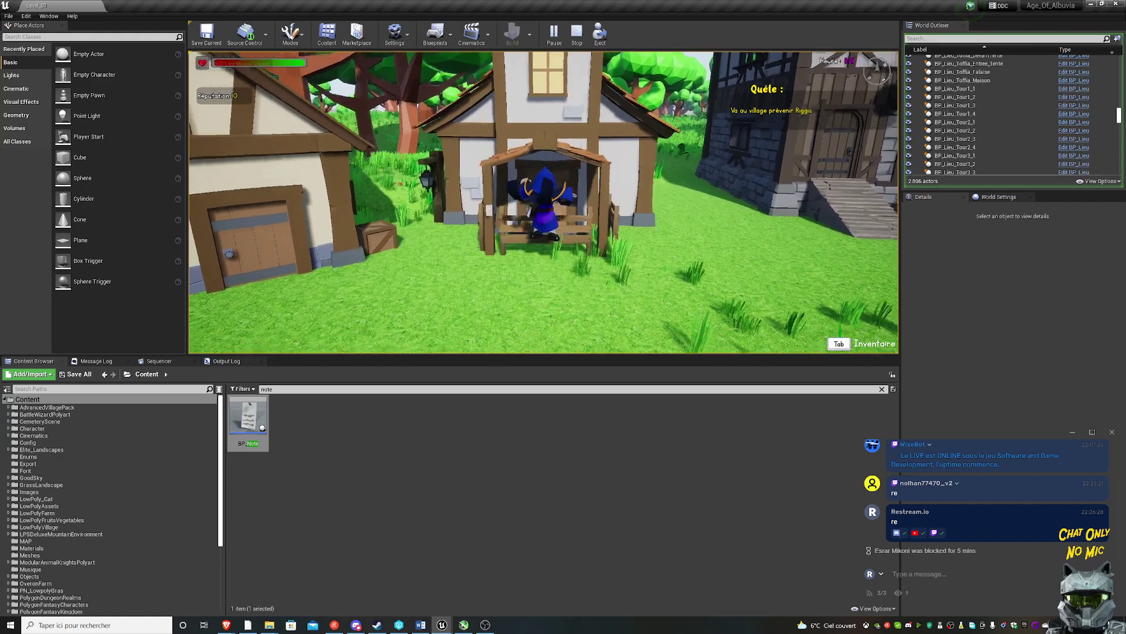
pyautogui.hotkey('shift', 'F1')
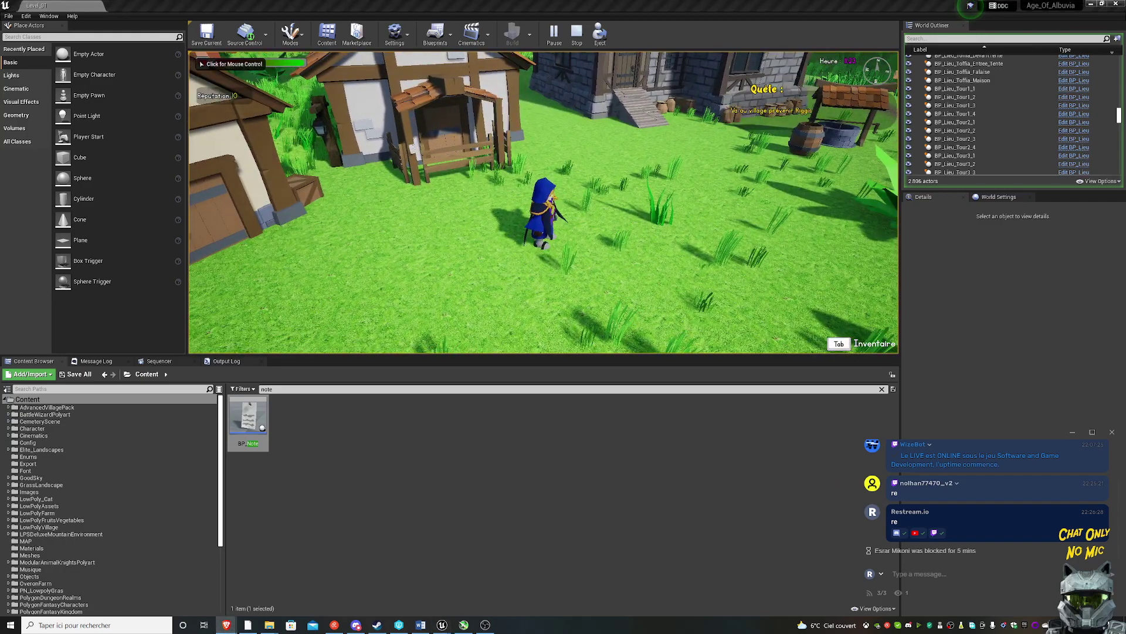
pyautogui.press('w')
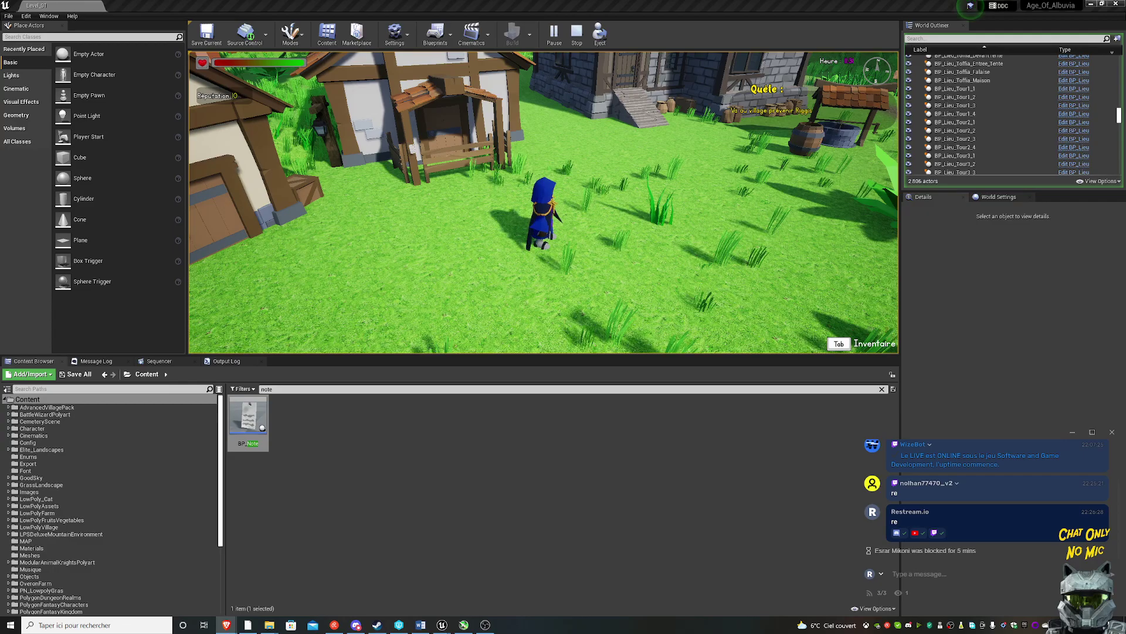
pyautogui.click(880, 234)
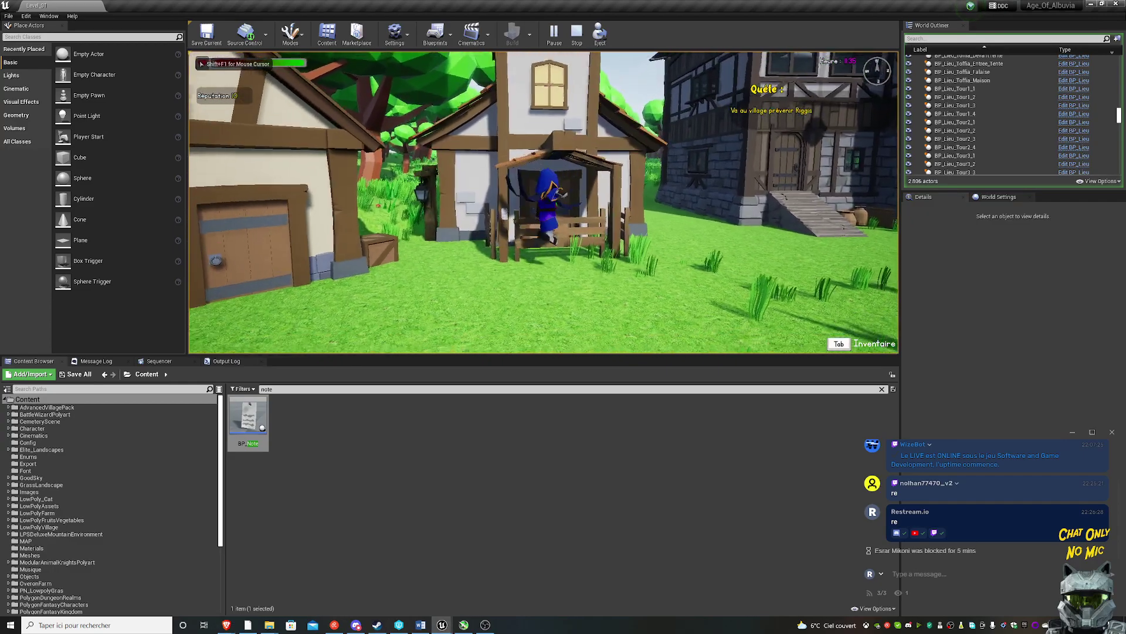
pyautogui.press('d')
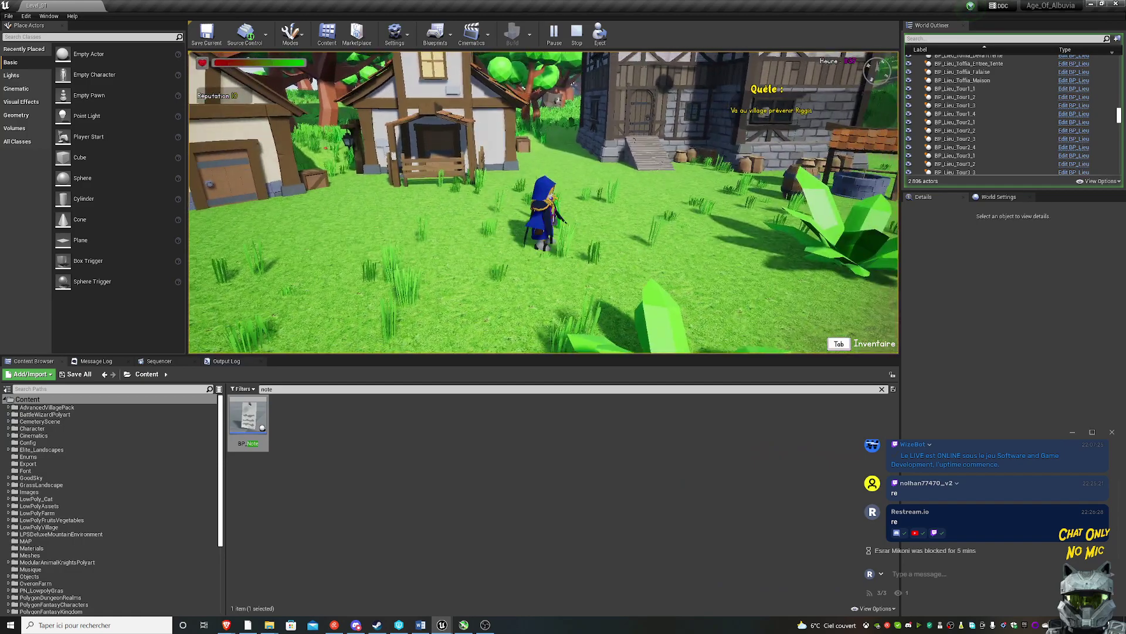
pyautogui.hotkey('shift', 'F1')
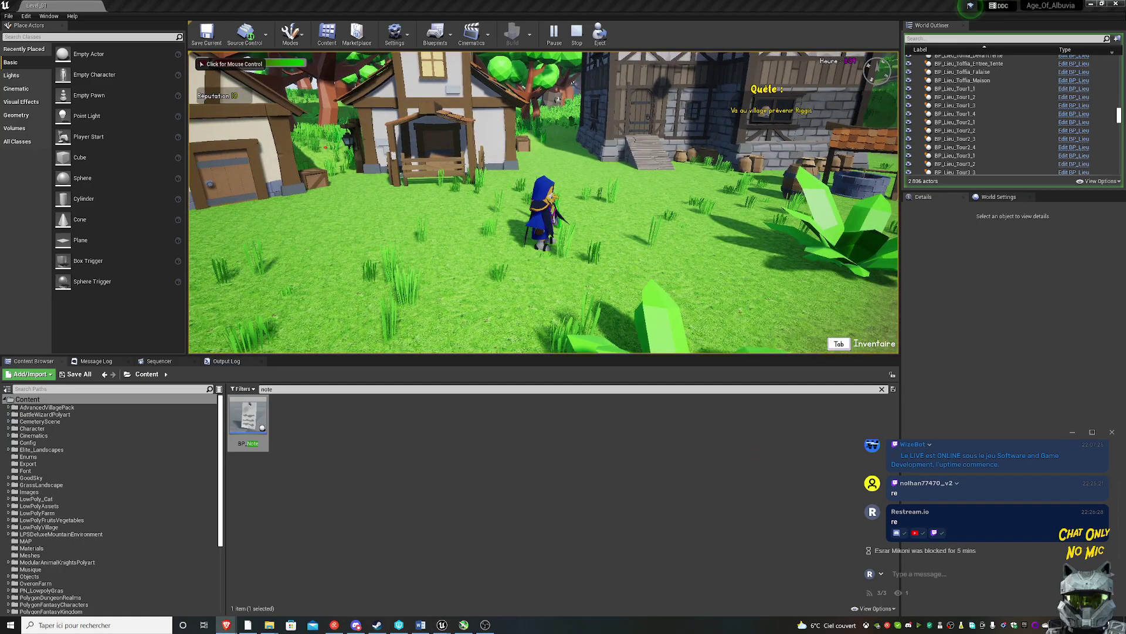
pyautogui.press('w')
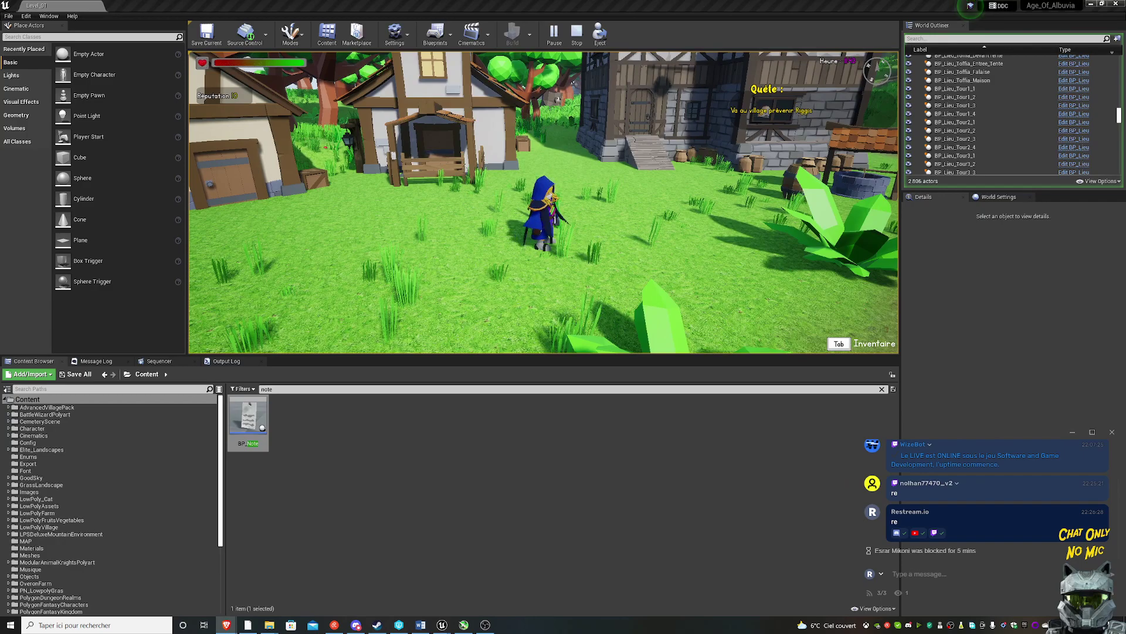
pyautogui.press('w')
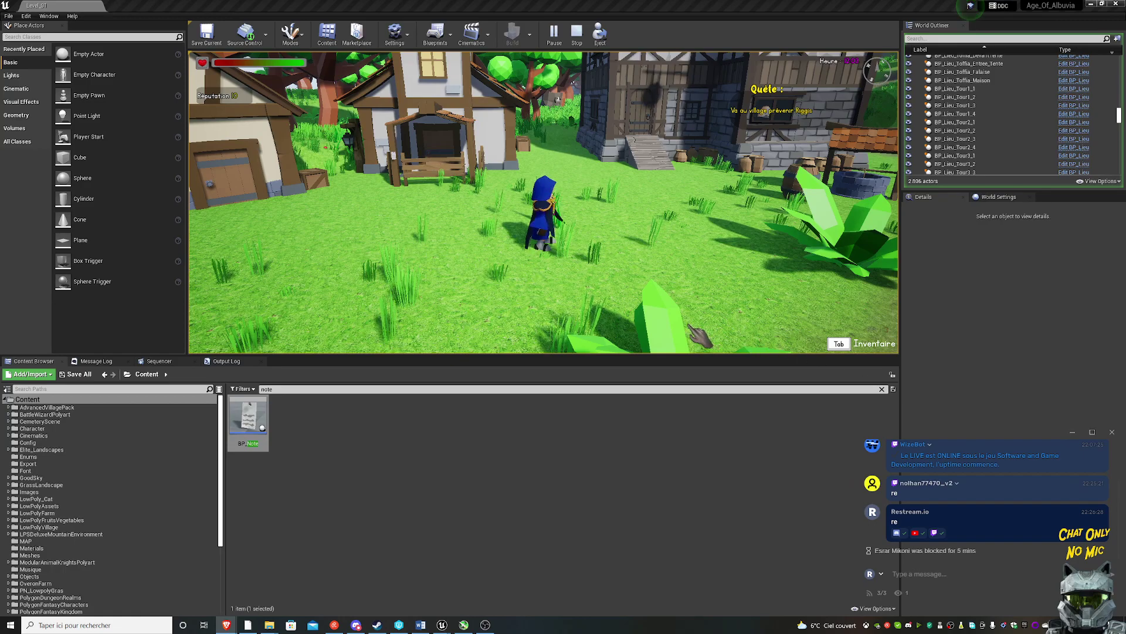
# - Walk the character up to the porch, then back away from the fence
pyautogui.click(551, 300)
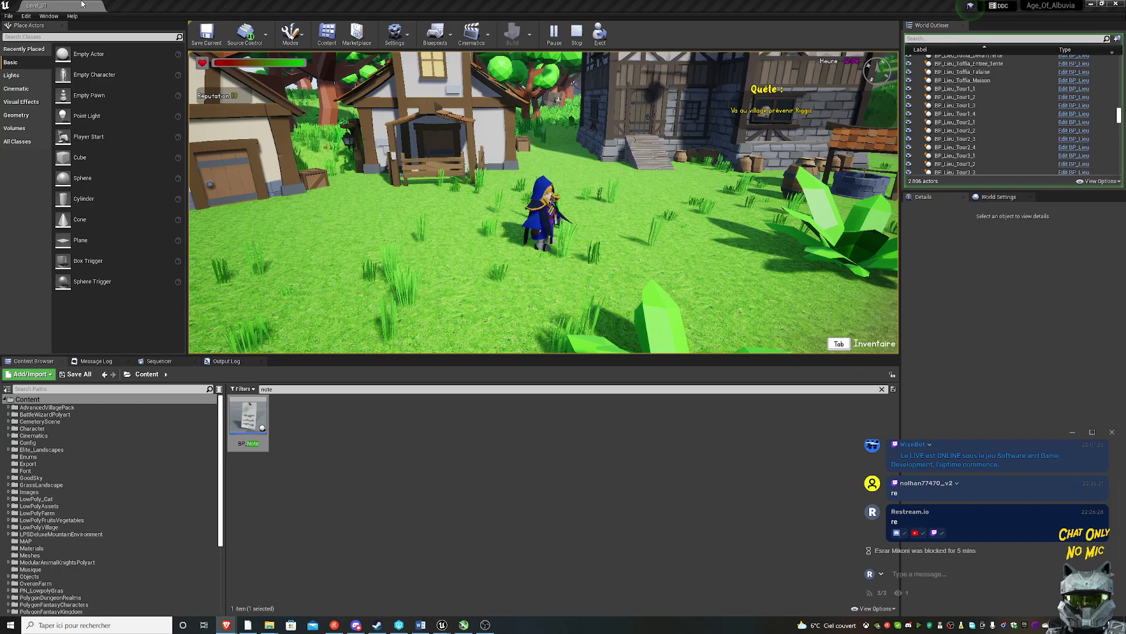
pyautogui.click(246, 105)
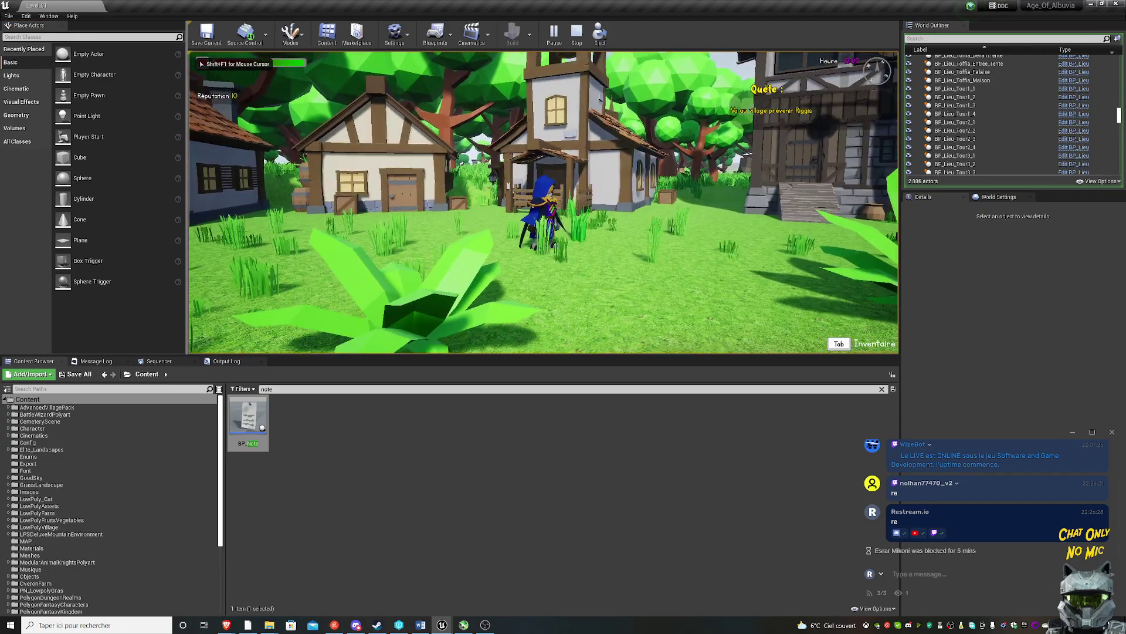
pyautogui.press('w')
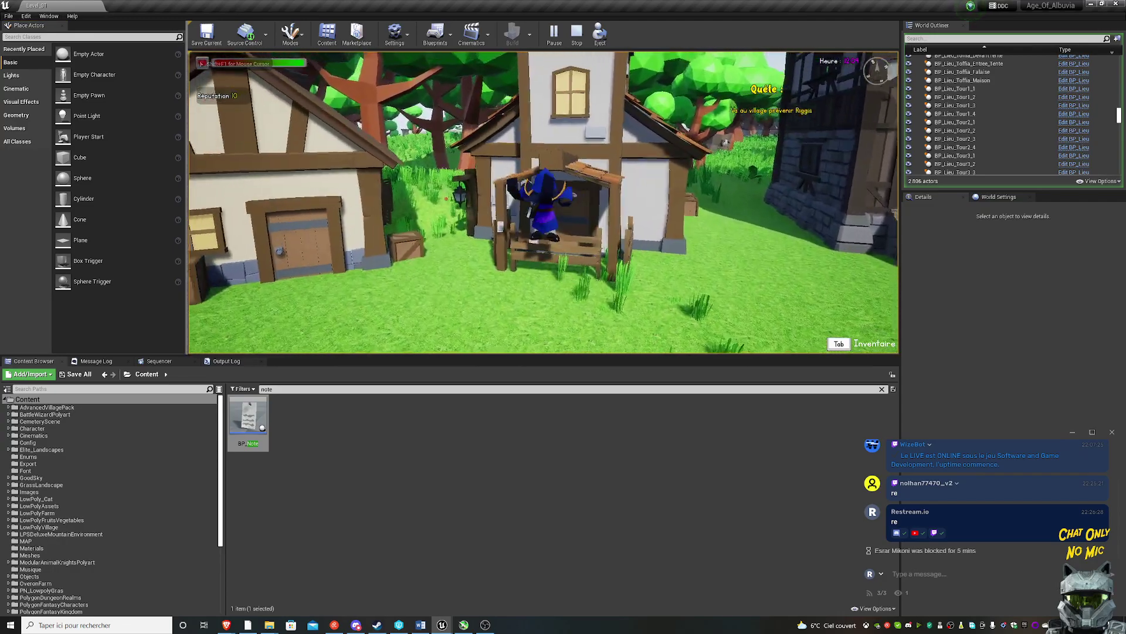
pyautogui.press('s')
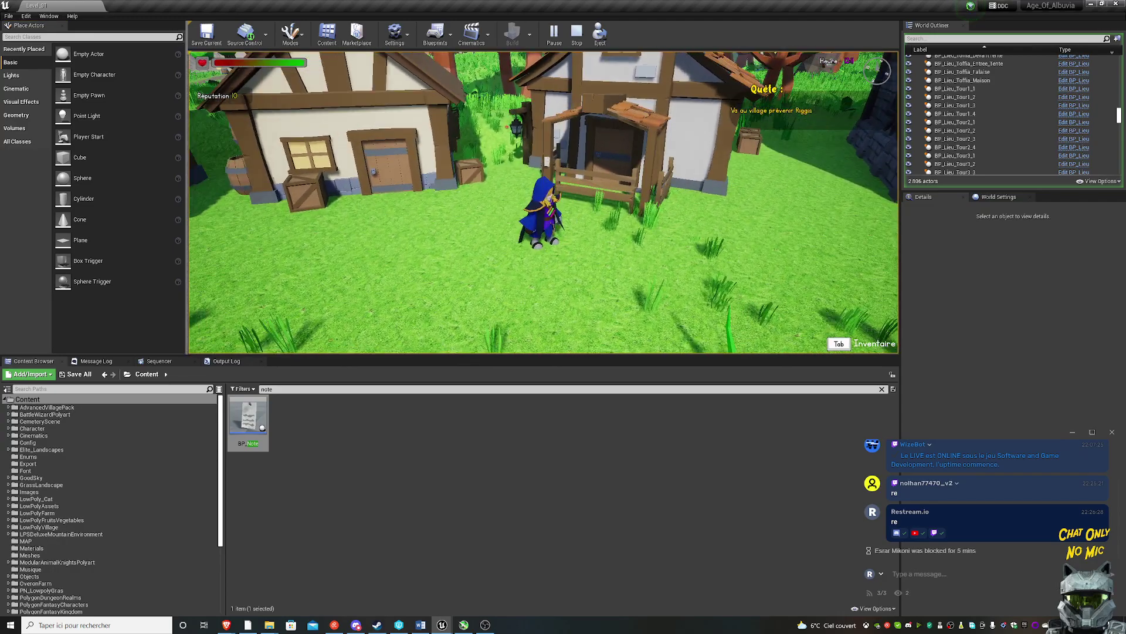
# - End the test play and select BP_Note11 in the World Outliner
pyautogui.press('a')
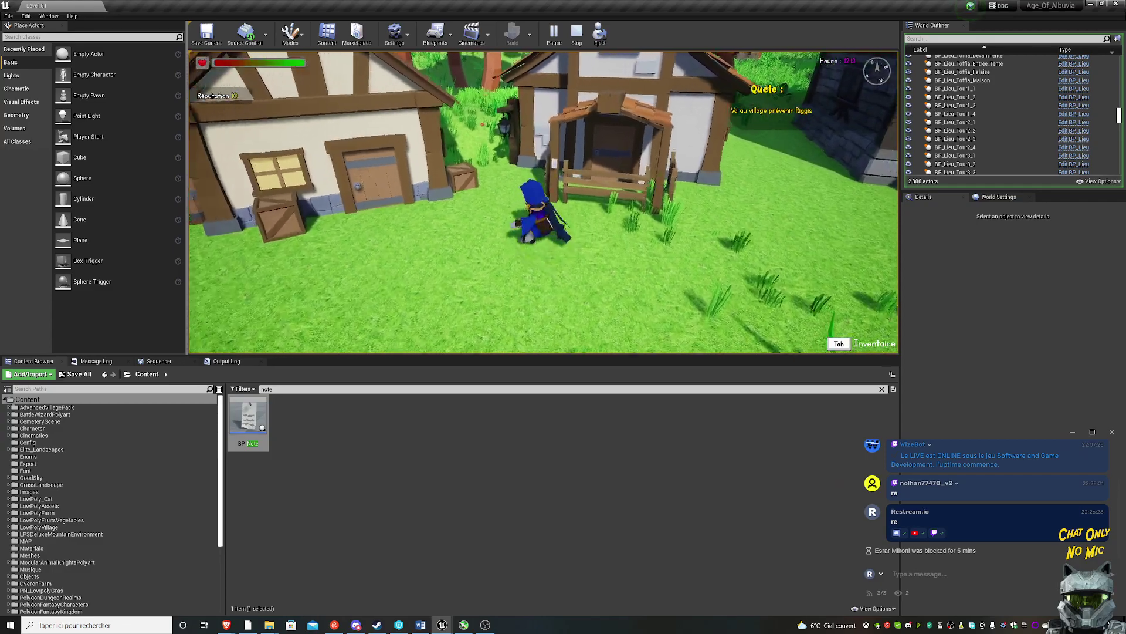
pyautogui.press('Escape')
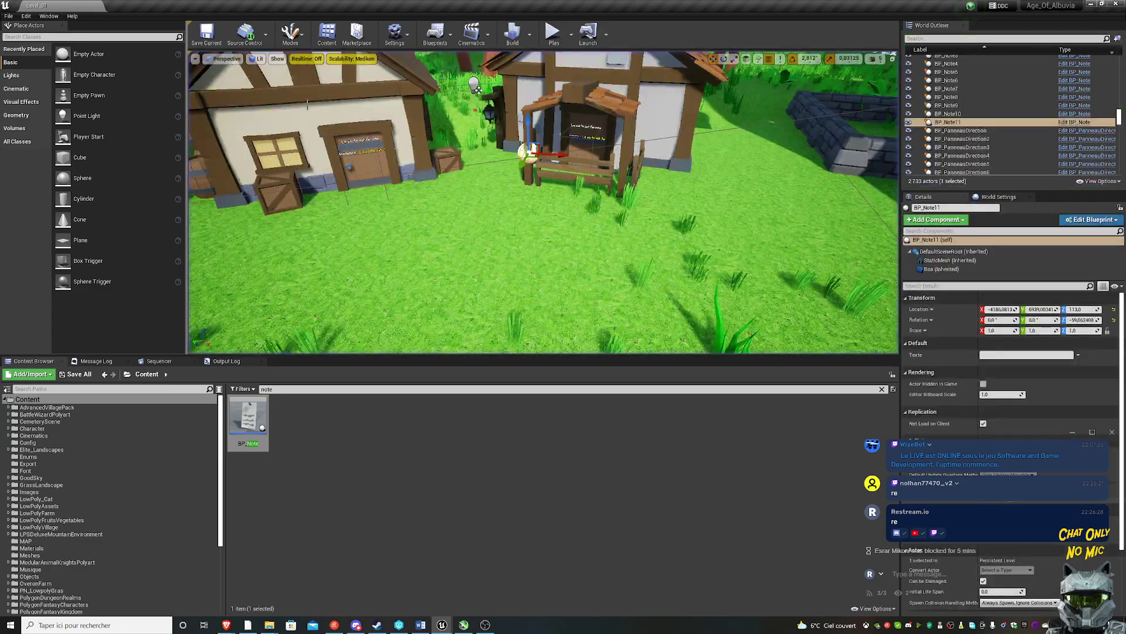
pyautogui.click(961, 123)
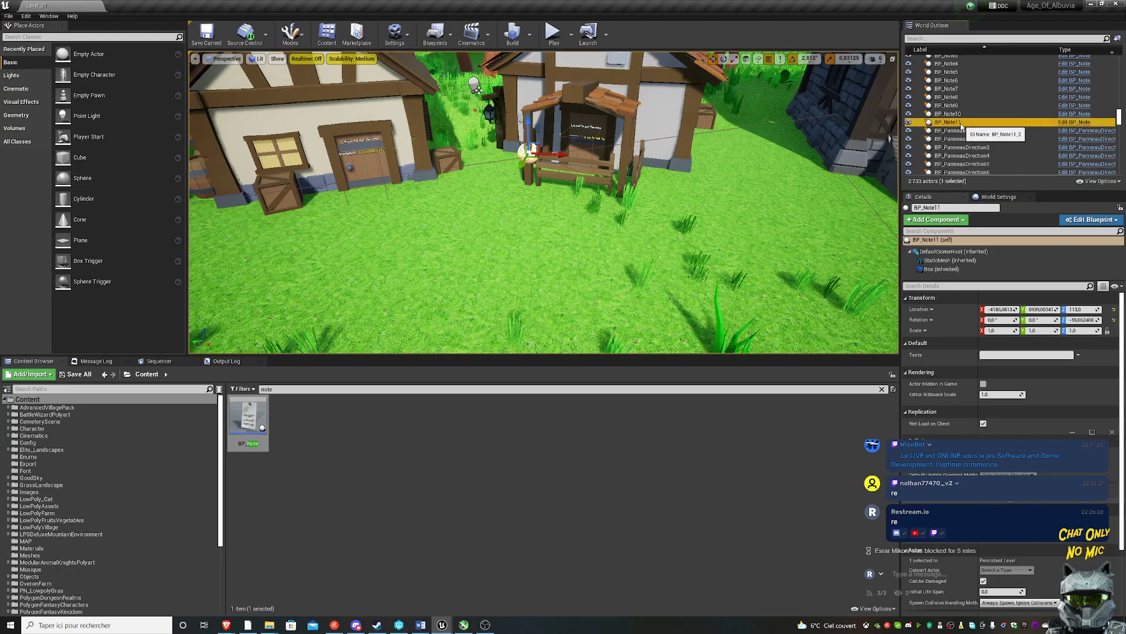
# - Set the note's Texte to 'En rénovation.' and play the level to test it
pyautogui.click(1017, 355)
pyautogui.write('En rénovation')
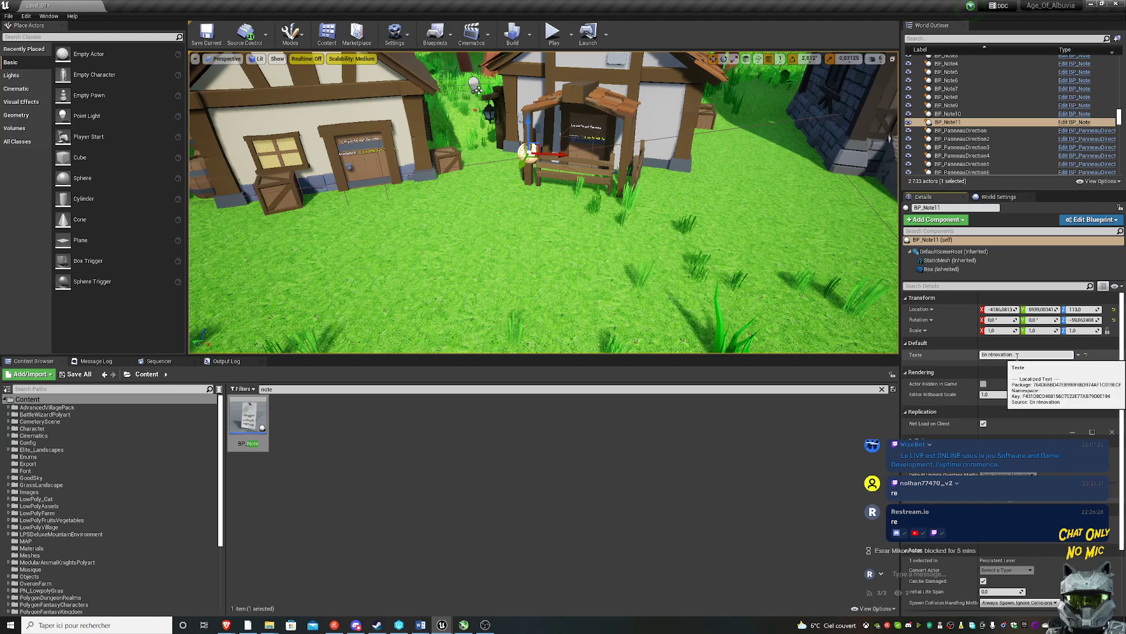
pyautogui.press('BackSpace')
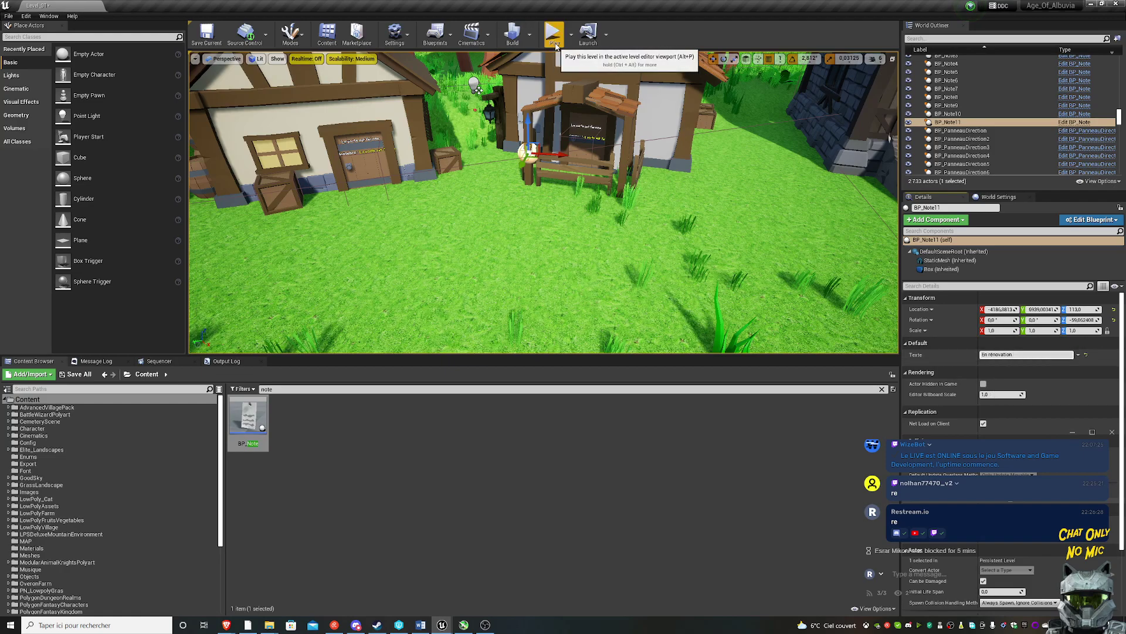
pyautogui.write('.')
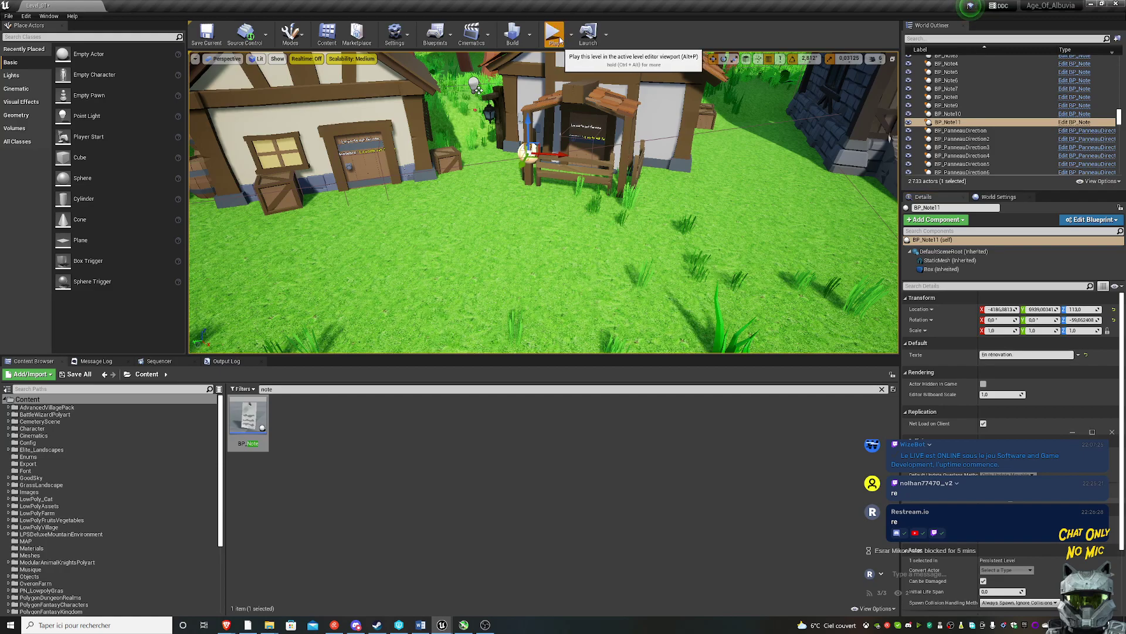
pyautogui.click(560, 41)
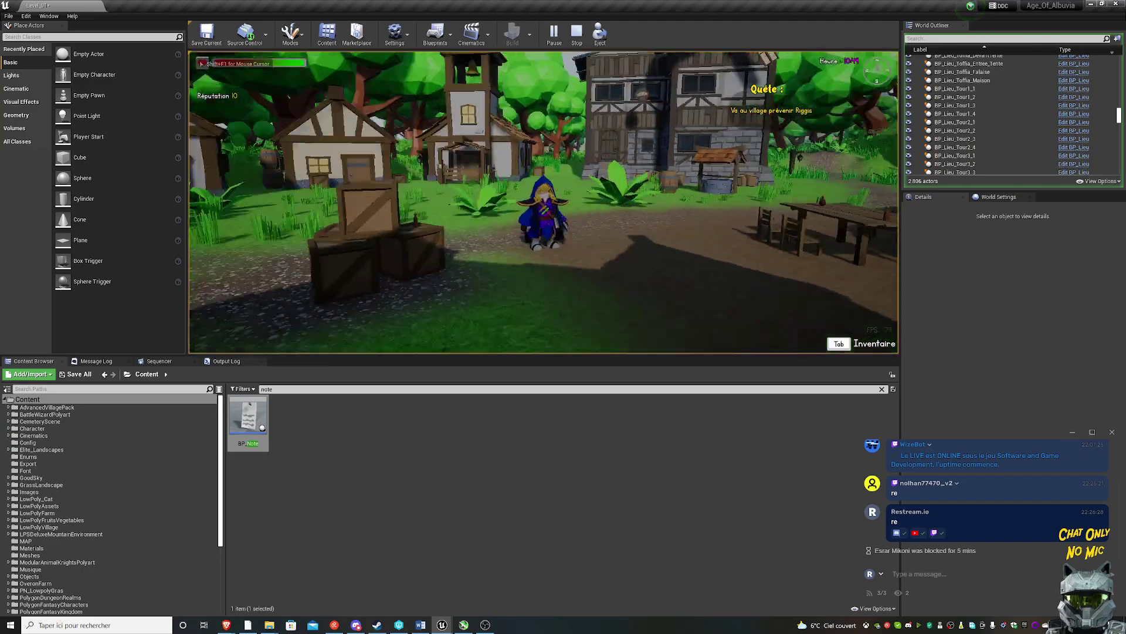
# - Walk to the house fence to show the En rénovation note, then run through the square toward the houses
pyautogui.press('w')
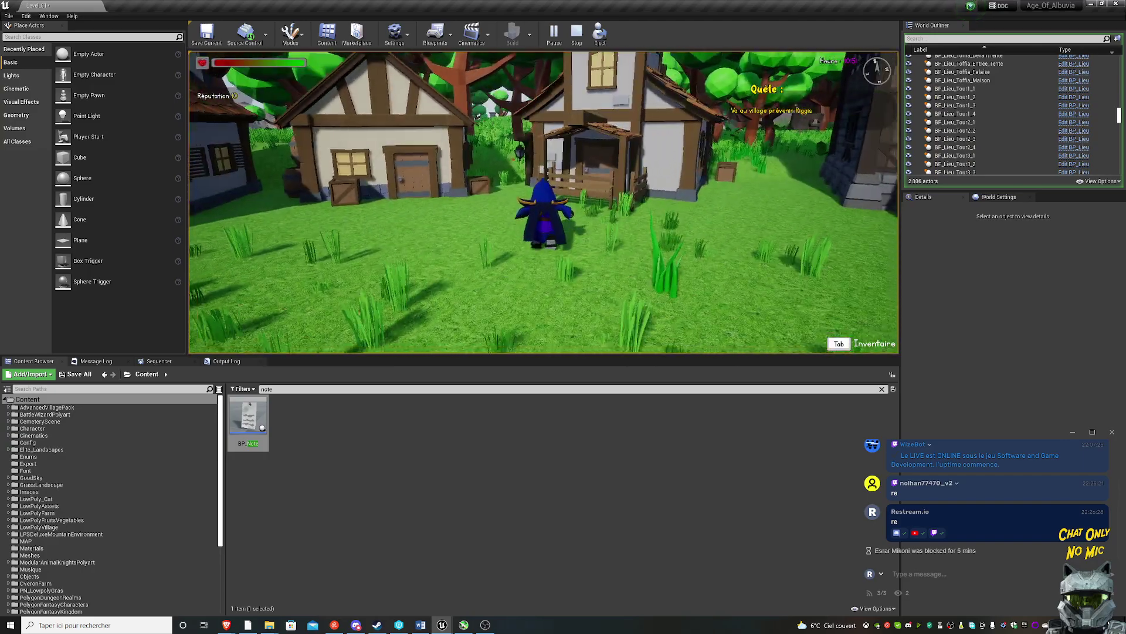
pyautogui.press('w')
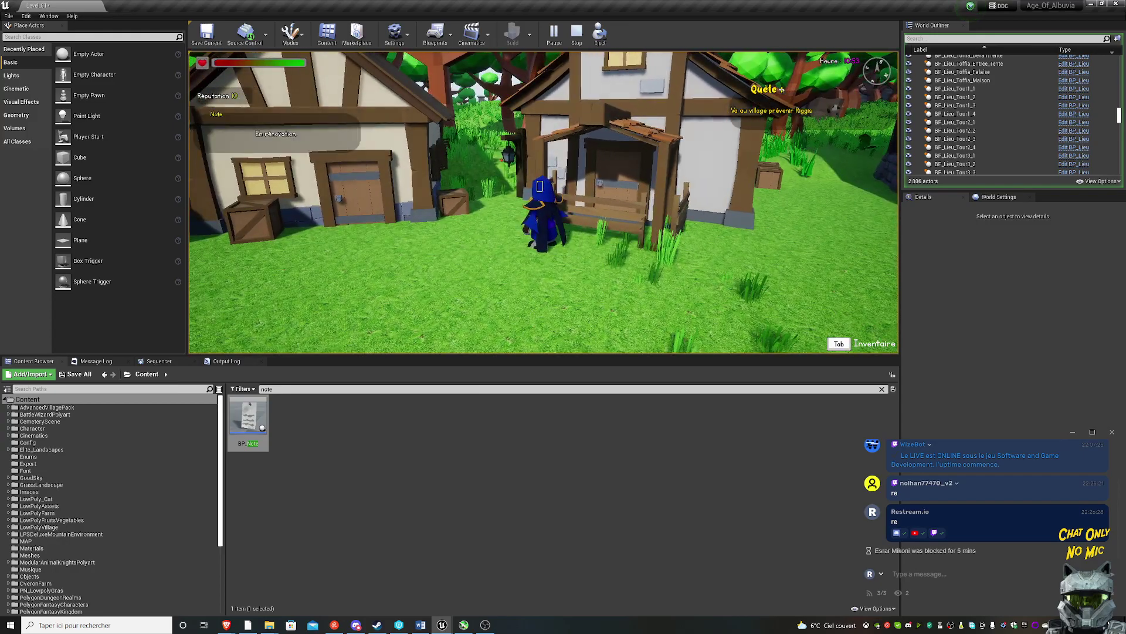
pyautogui.press('w')
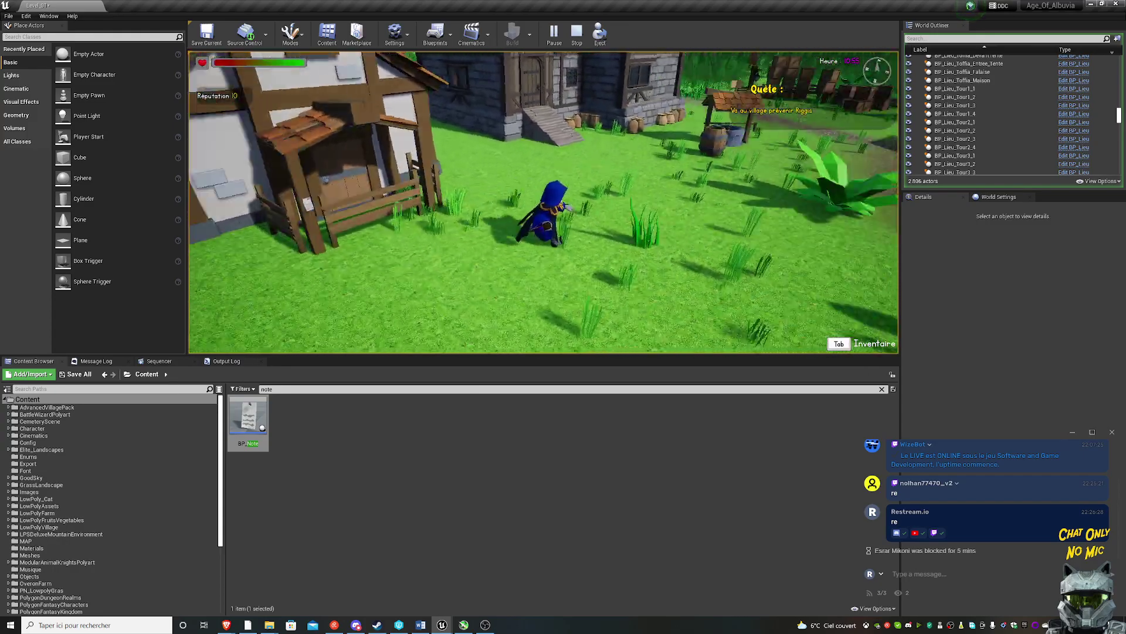
pyautogui.press('w')
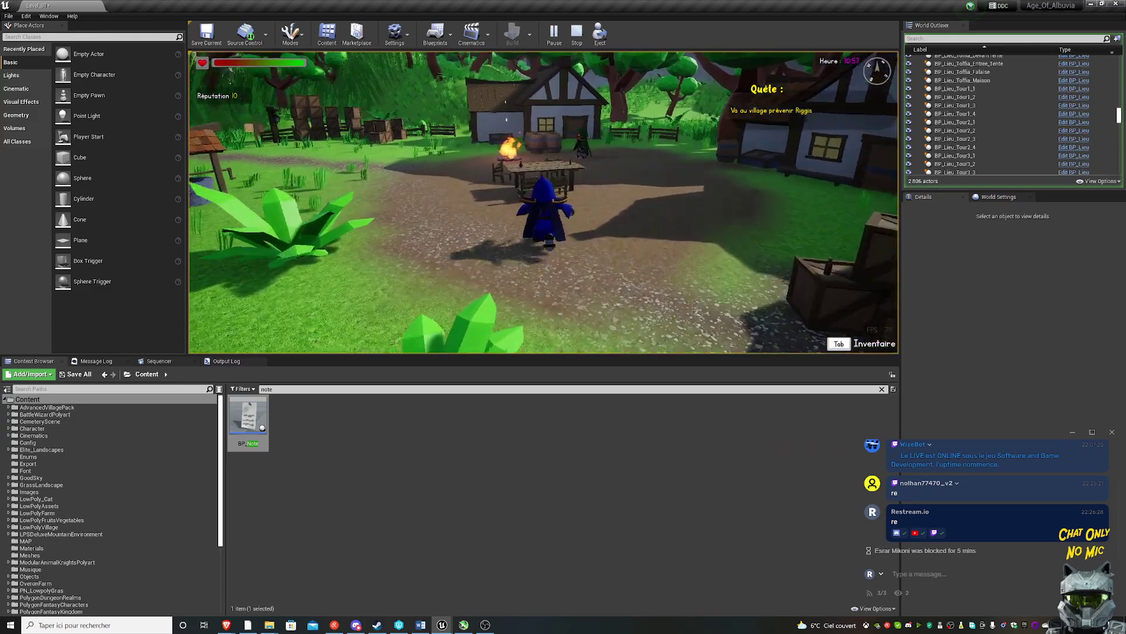
pyautogui.press('w')
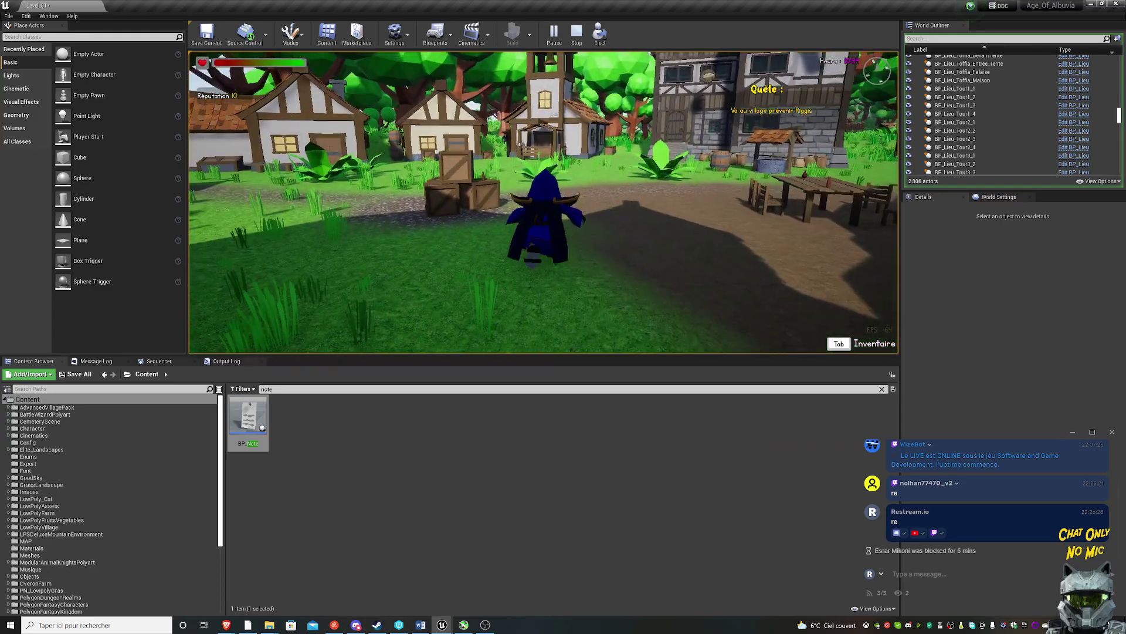
pyautogui.press('w')
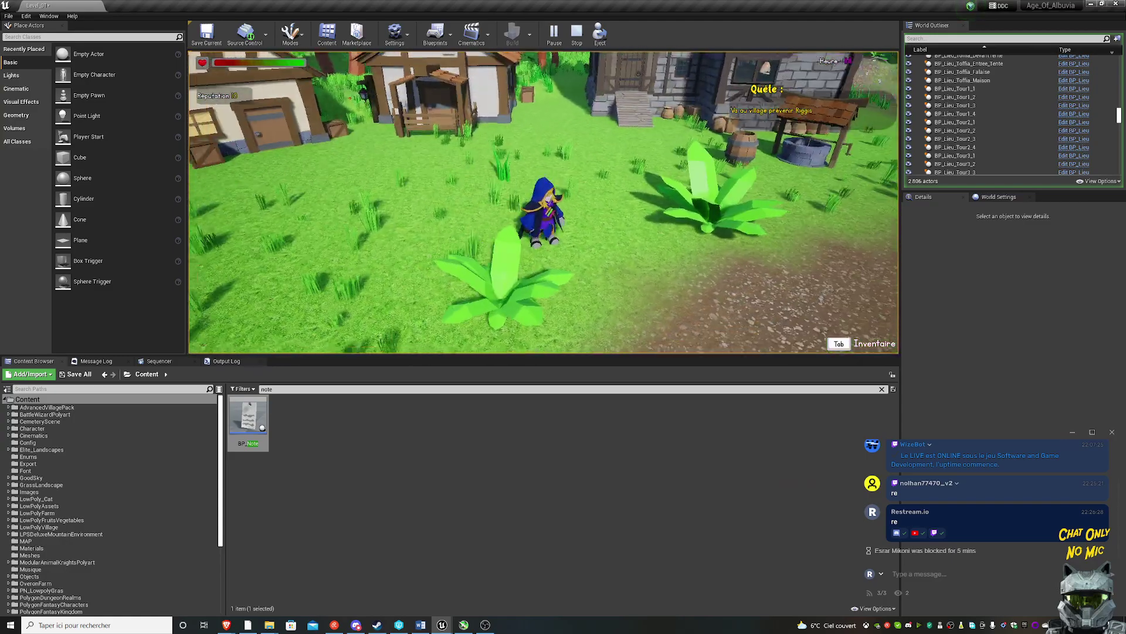
pyautogui.hotkey('shift', 'F1')
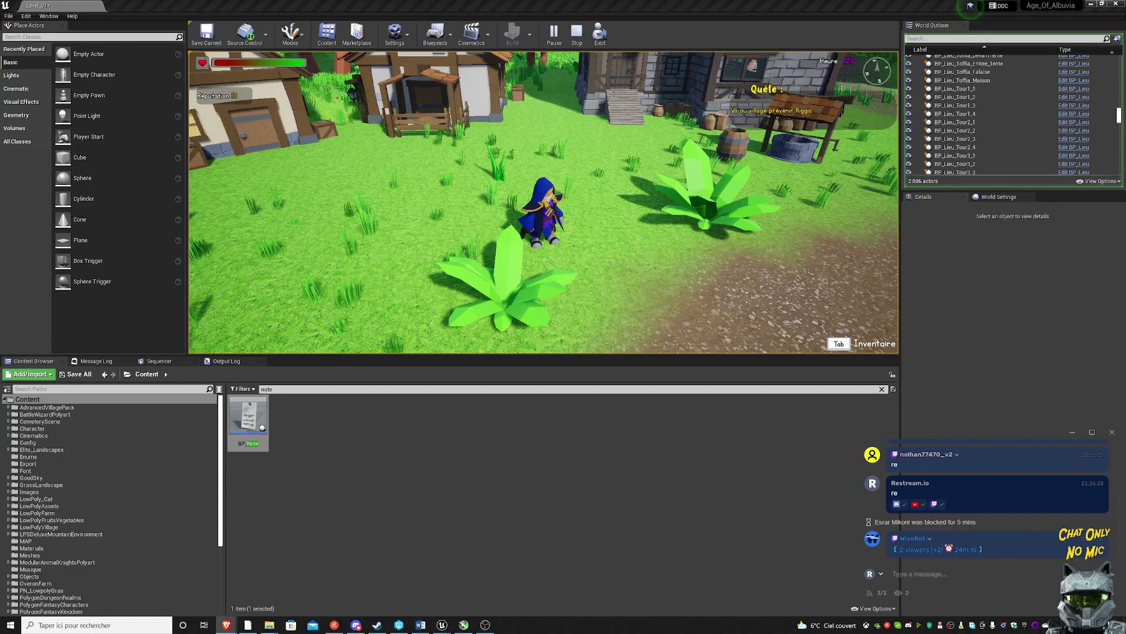
# - Walk past the En rénovation note and the fence, then along the village path
pyautogui.click(543, 202)
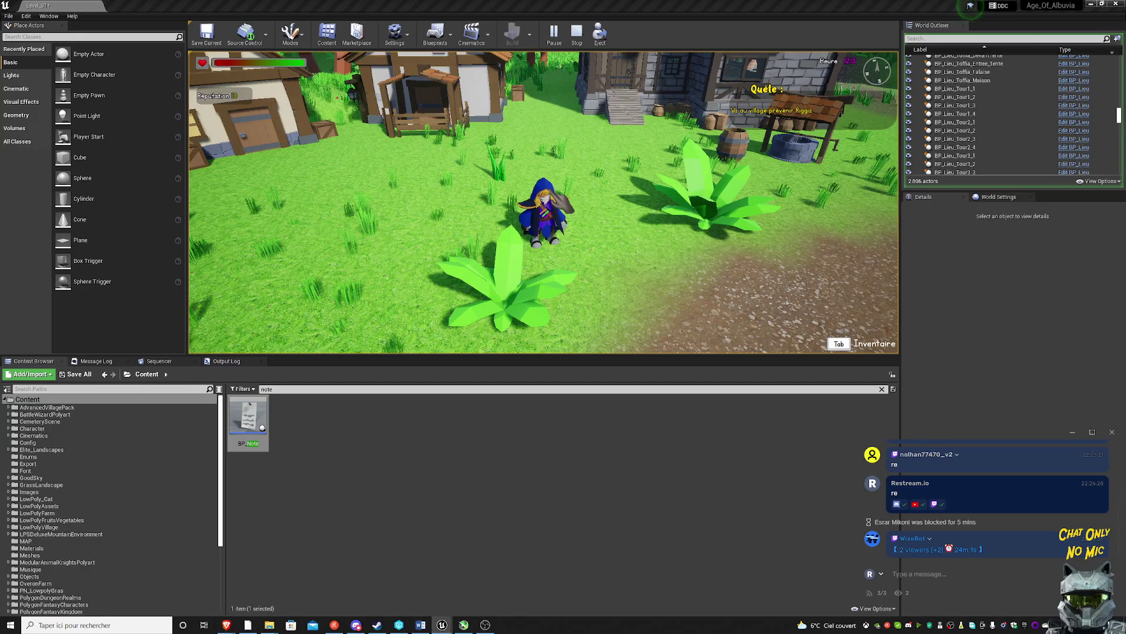
pyautogui.press('w')
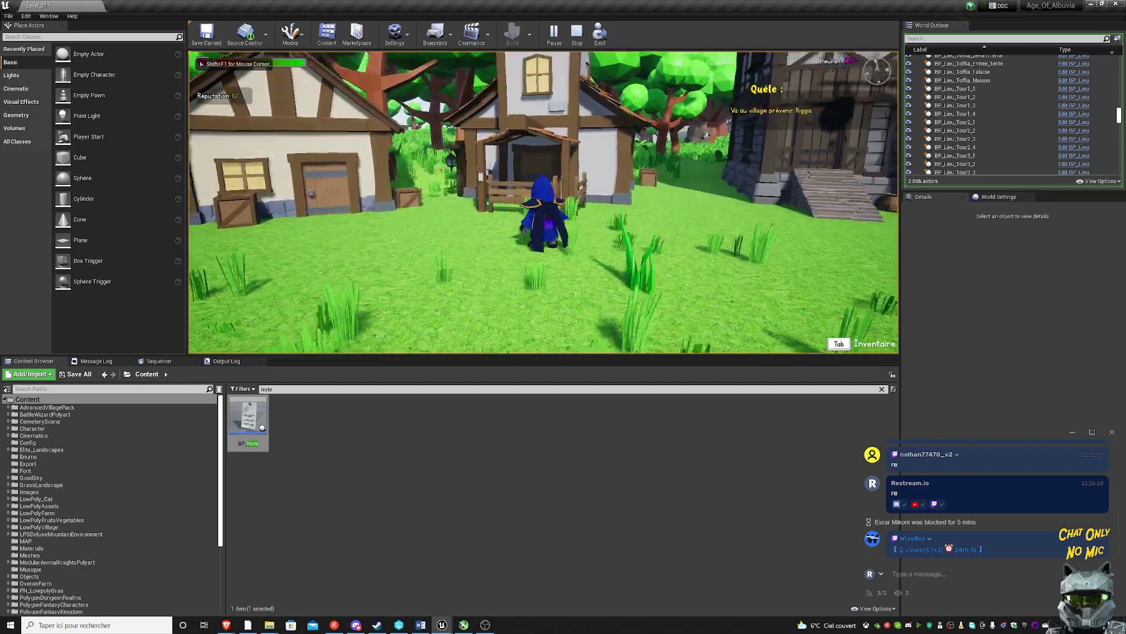
pyautogui.press('w')
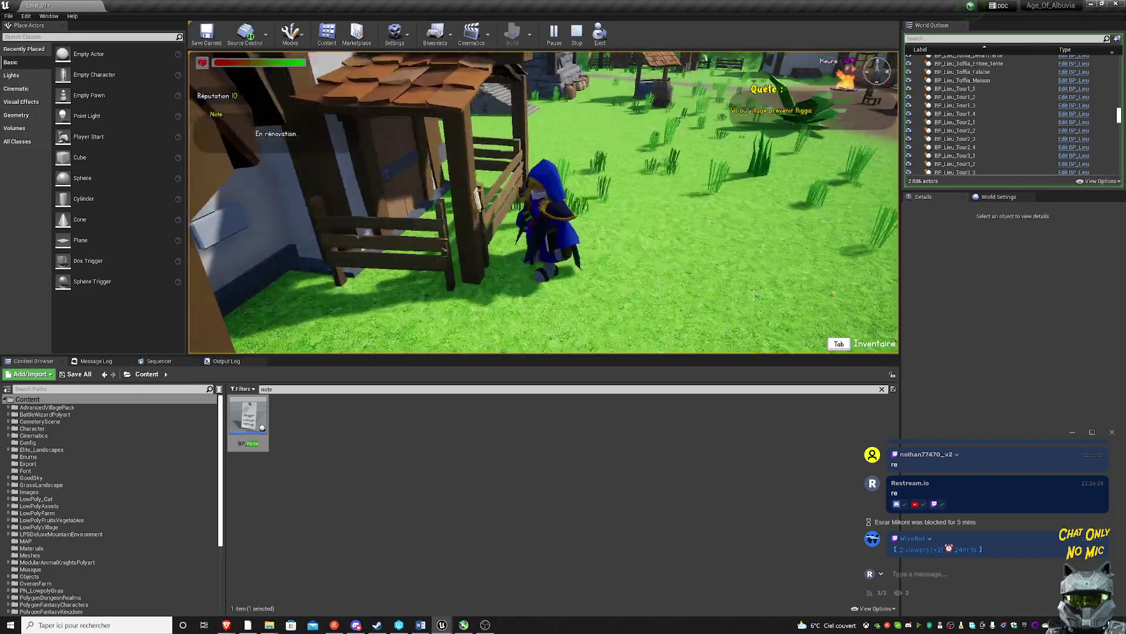
pyautogui.press('w')
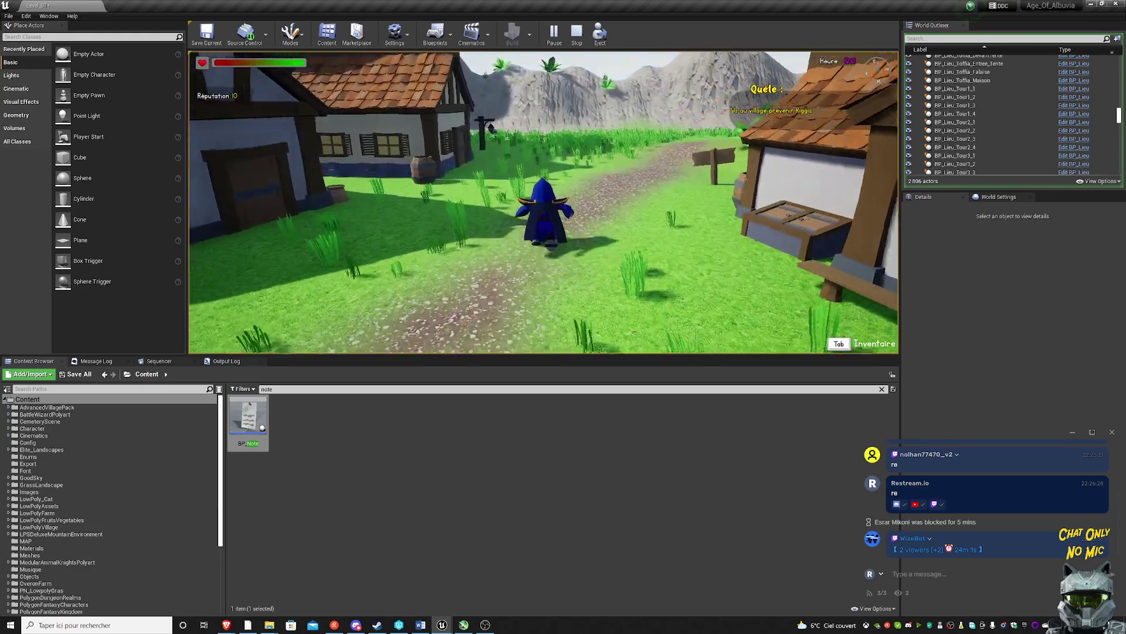
pyautogui.press('w')
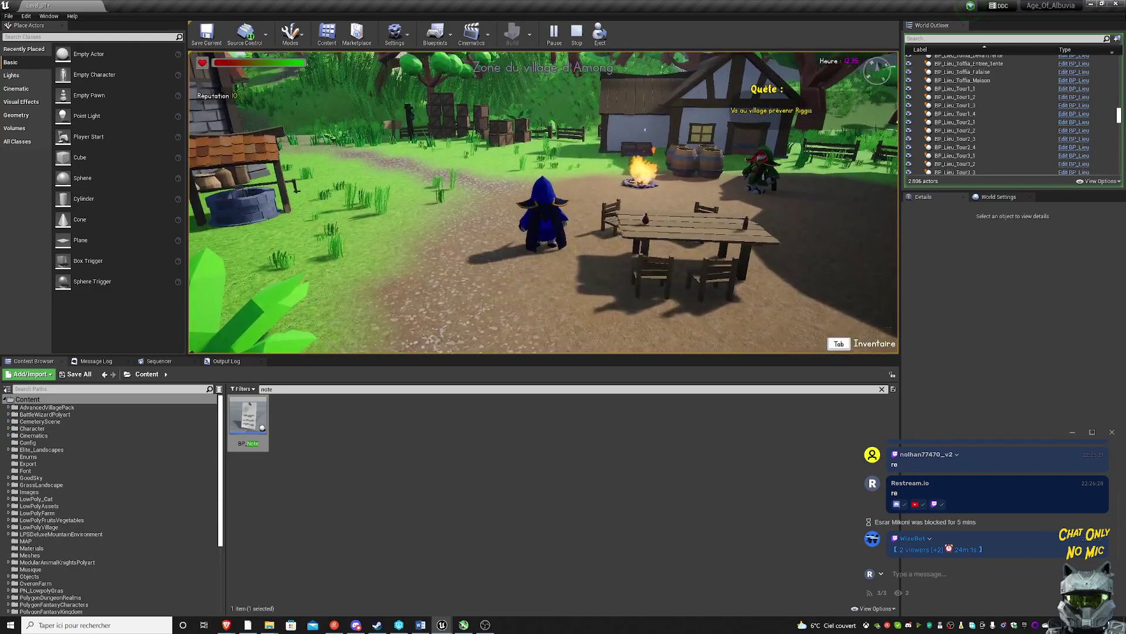
# - Enter the house beside the NPC and face the lit oven
pyautogui.press('w')
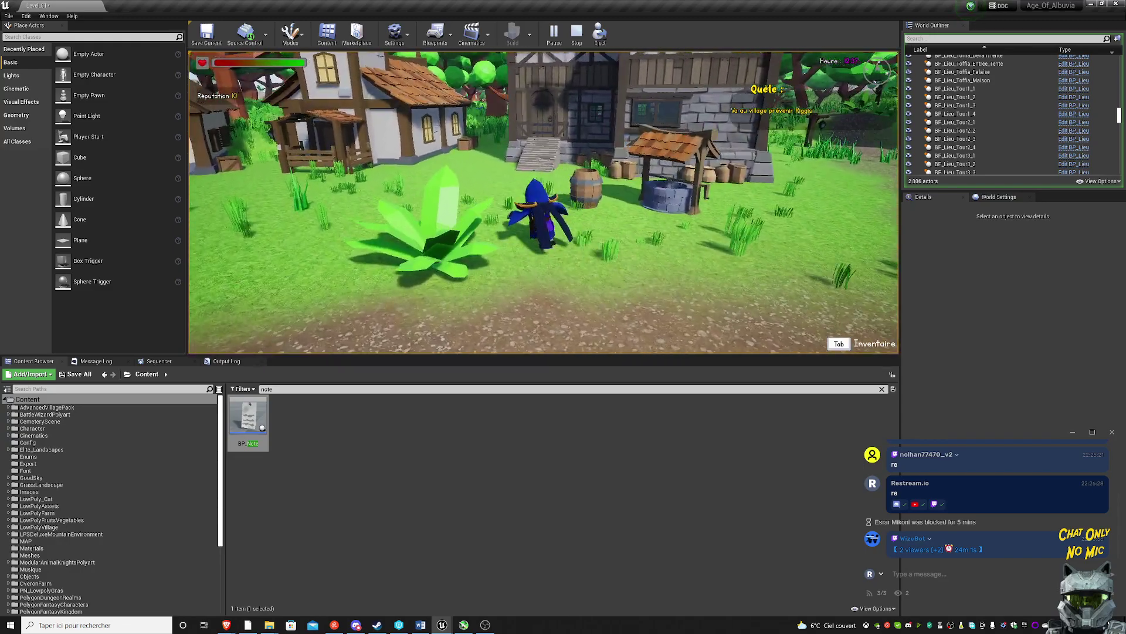
pyautogui.press('w')
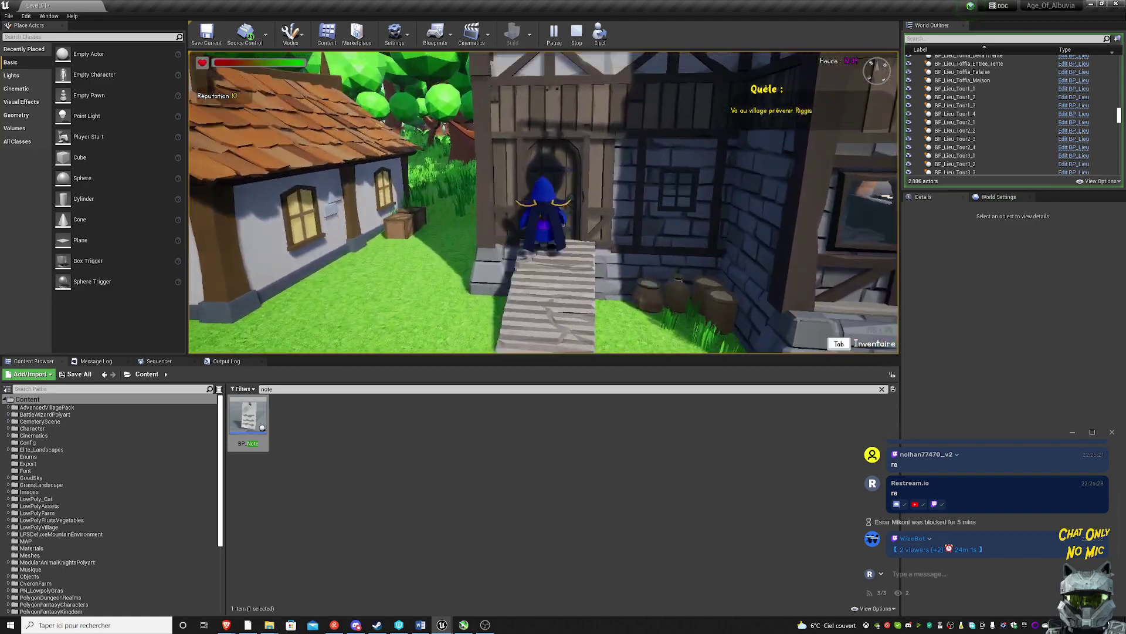
pyautogui.press('w')
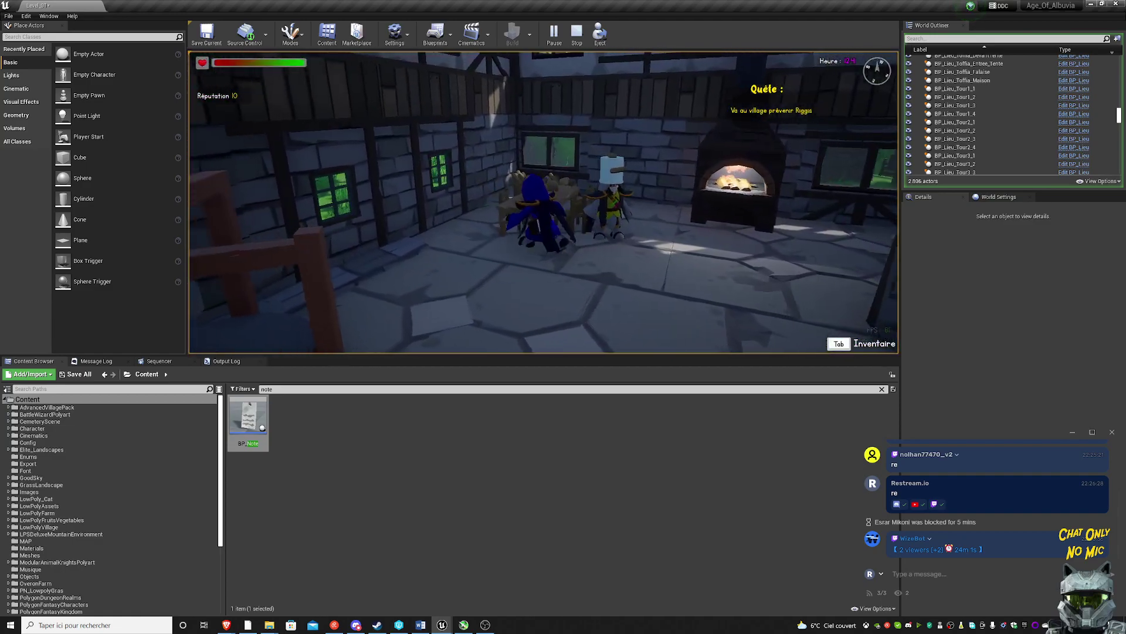
pyautogui.press('s')
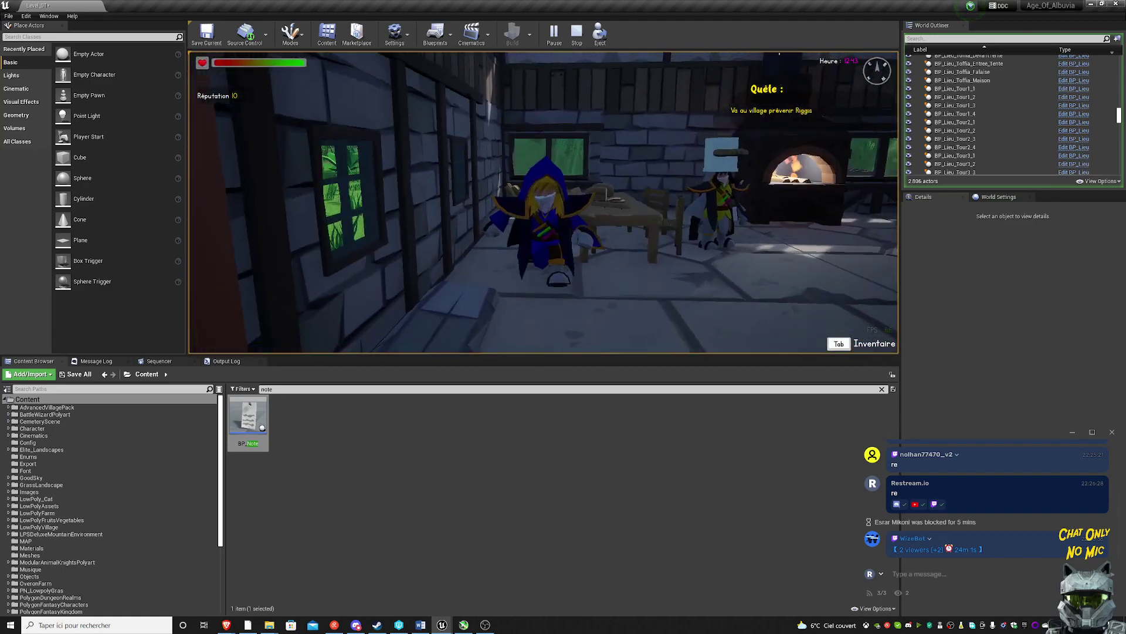
pyautogui.press('w')
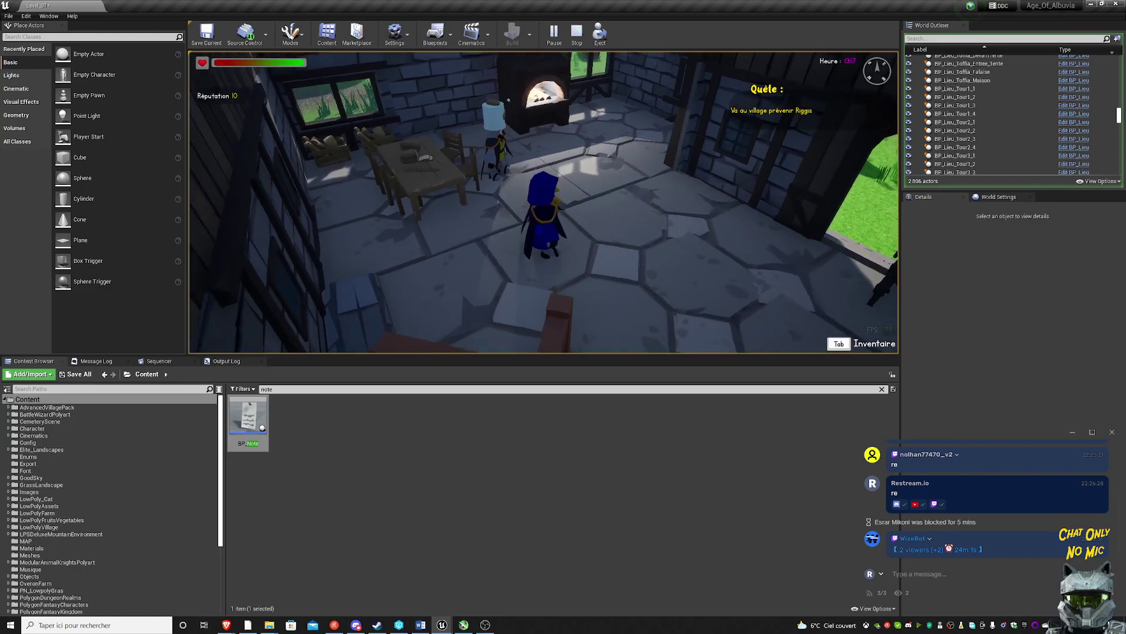
# - Stop the play test and delete the 'note' search so all 64 content items show
pyautogui.press('Escape')
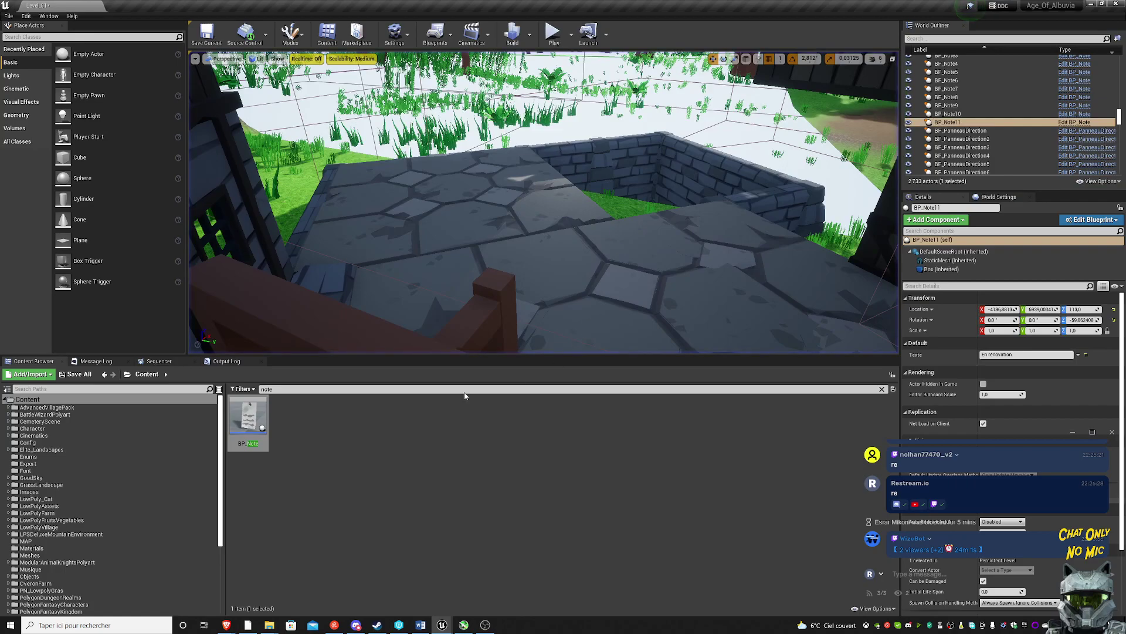
pyautogui.click(279, 387)
pyautogui.click(278, 388)
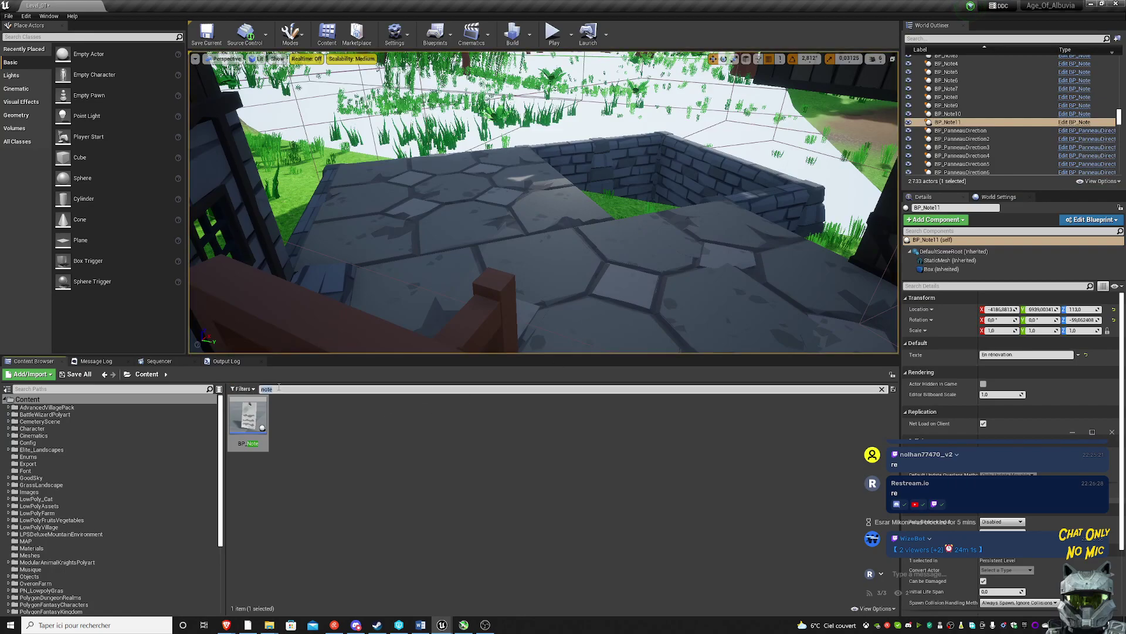
pyautogui.press('BackSpace')
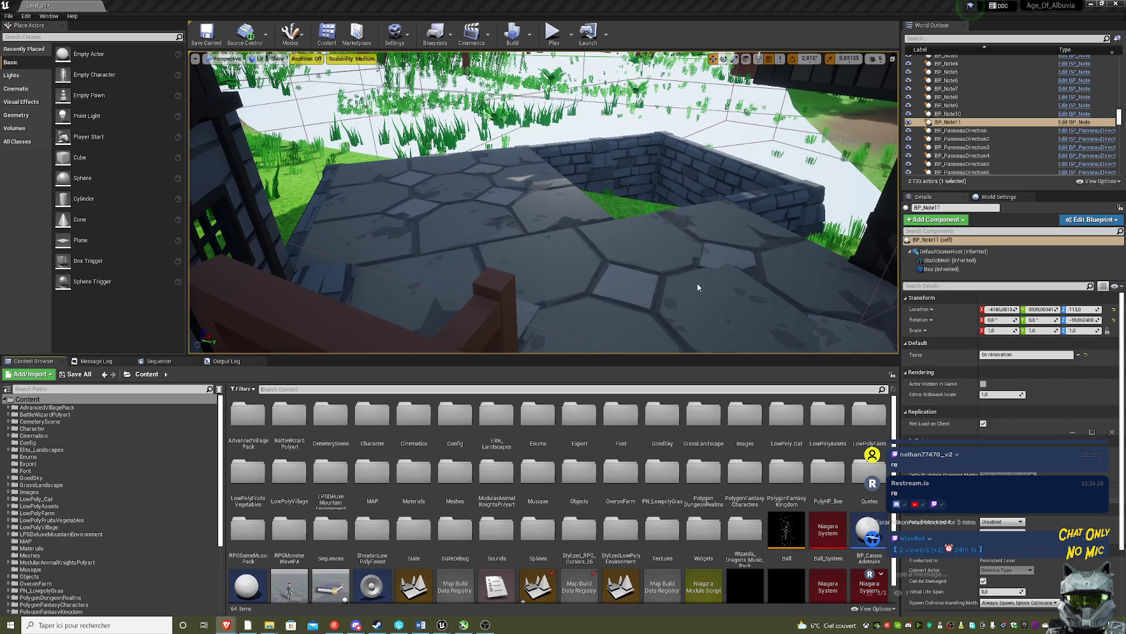
# - Jump the viewport into the forge room and open the PolygonFantasyKingdom folder
pyautogui.press('1')
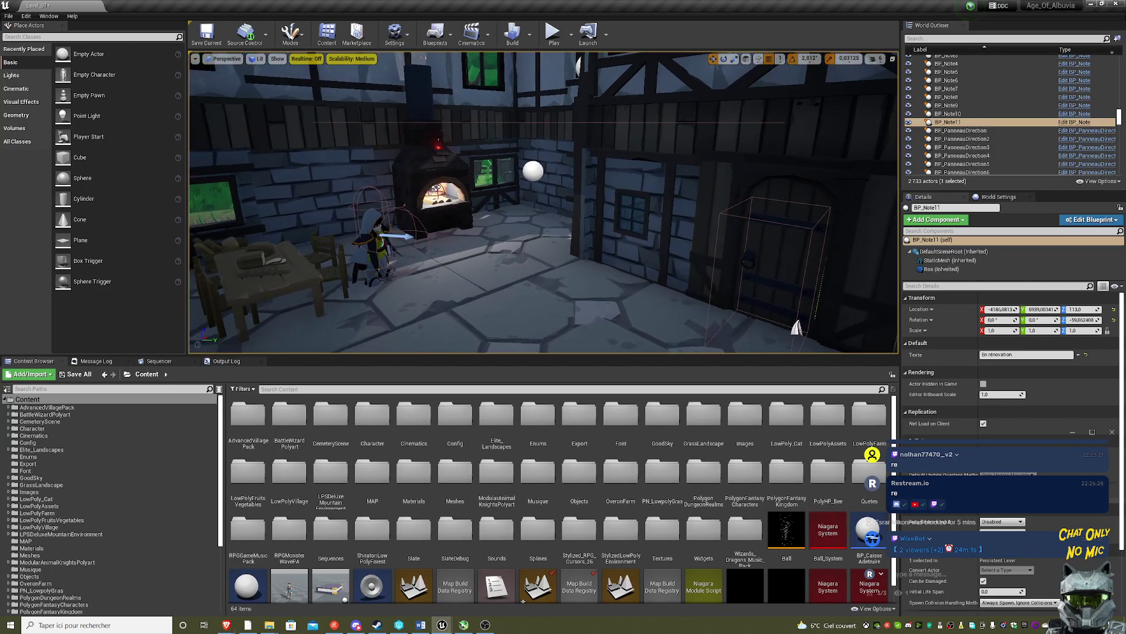
pyautogui.moveTo(733, 249); pyautogui.dragTo(734, 250, button='right')
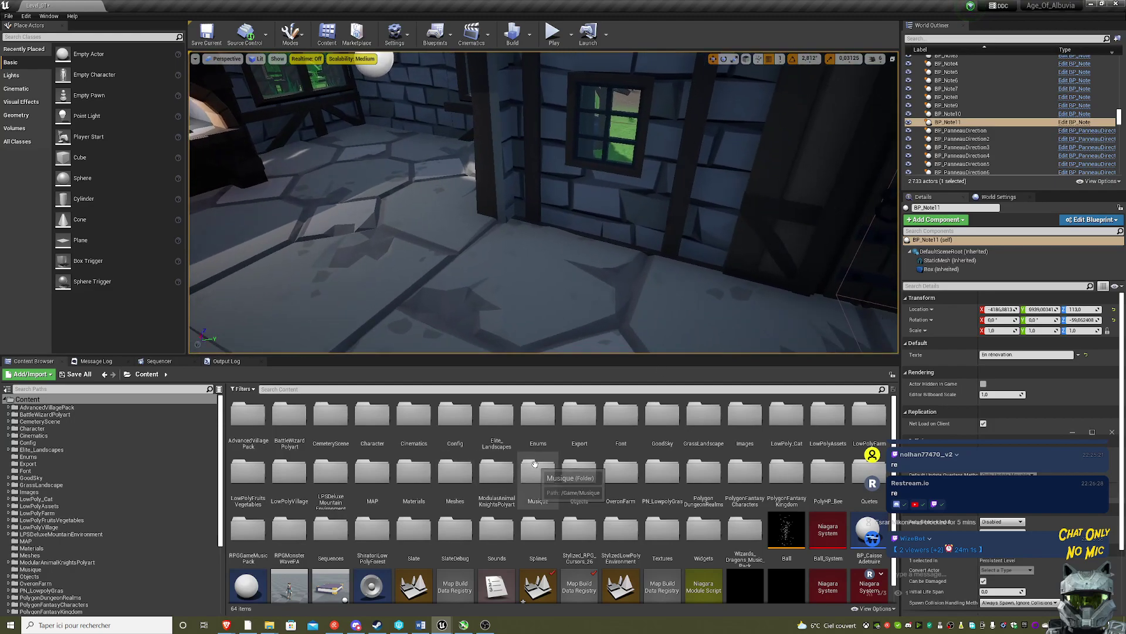
pyautogui.doubleClick(773, 464)
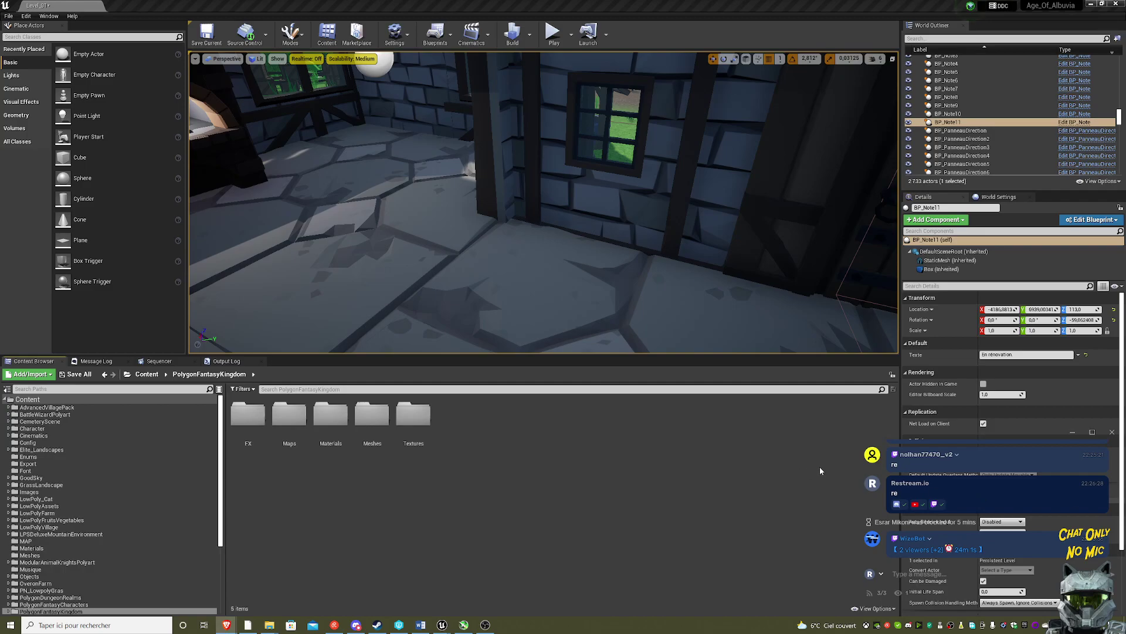
# - Turn toward the hooded character and browse the 892 meshes in Meshes > Props
pyautogui.click(629, 319)
pyautogui.moveTo(241, 173); pyautogui.dragTo(241, 173, button='right')
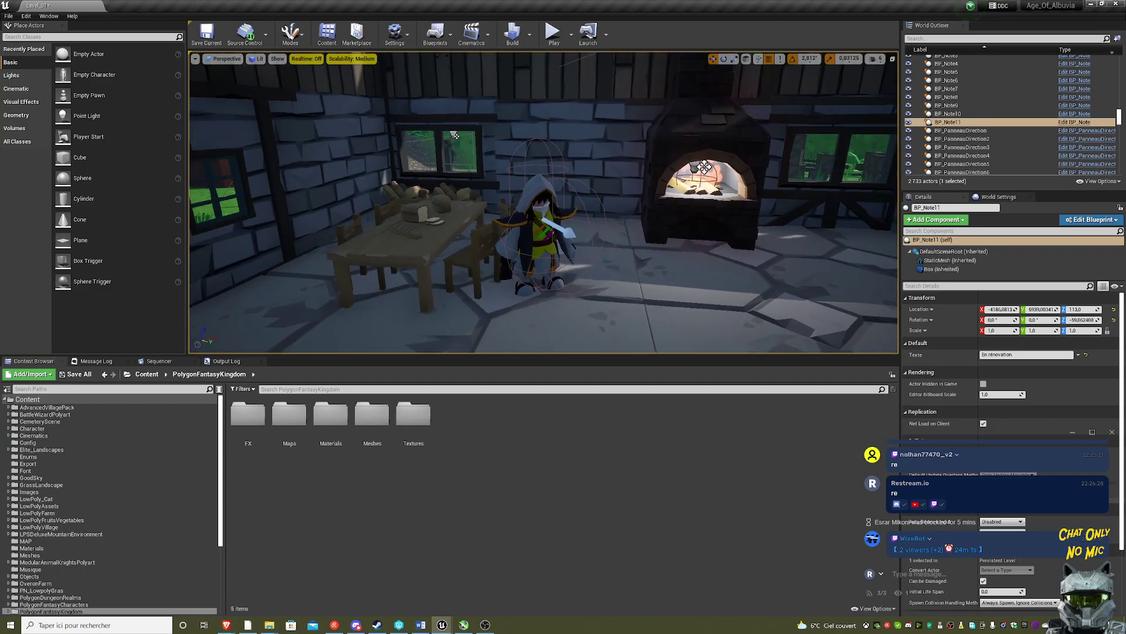
pyautogui.moveTo(528, 235); pyautogui.dragTo(505, 264, button='right')
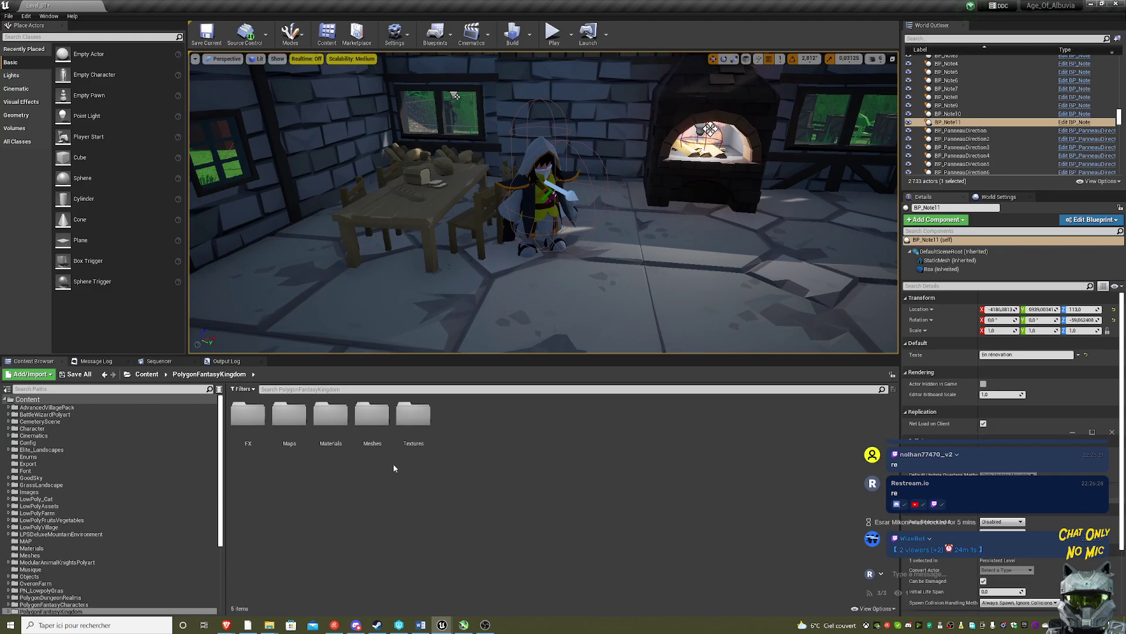
pyautogui.doubleClick(373, 434)
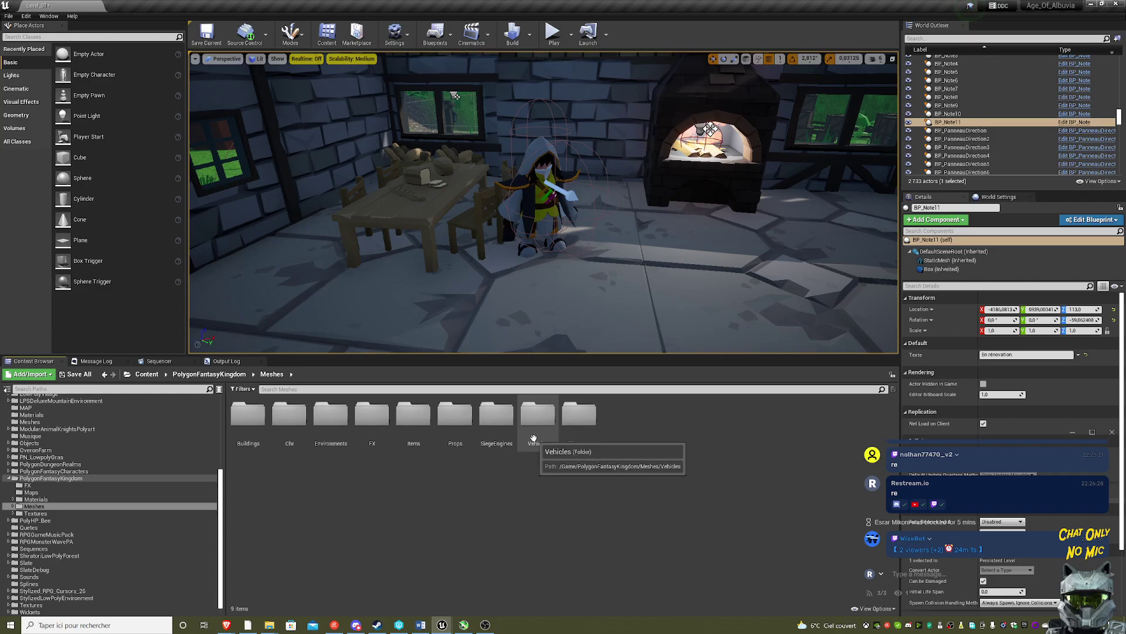
pyautogui.doubleClick(455, 420)
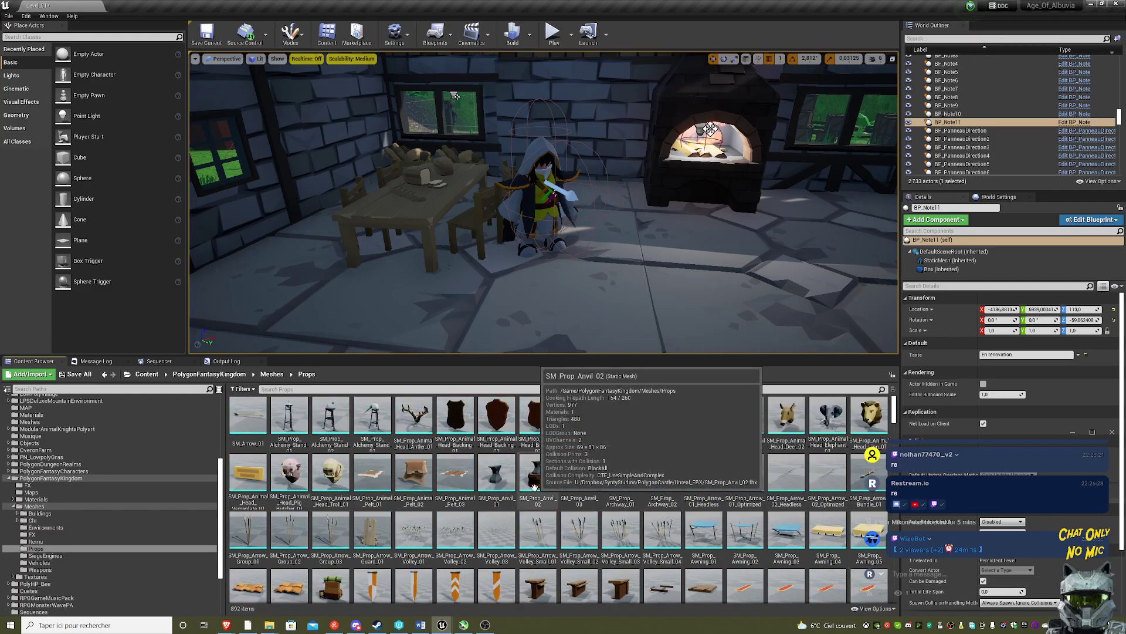
pyautogui.scroll(-3, 476, 485)
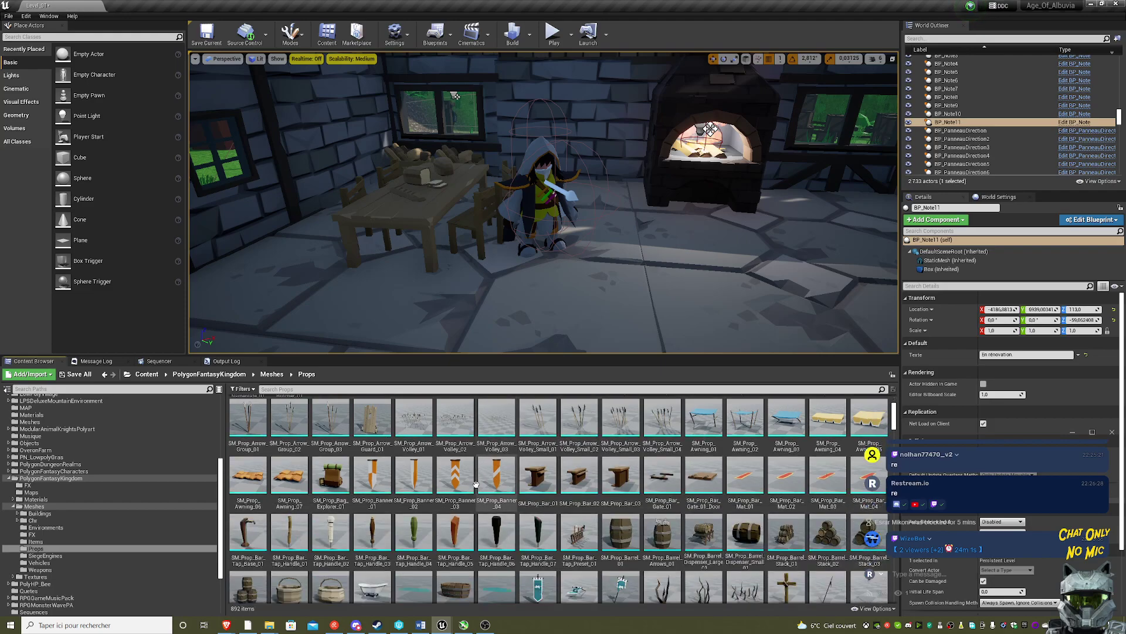
pyautogui.scroll(-1, 475, 485)
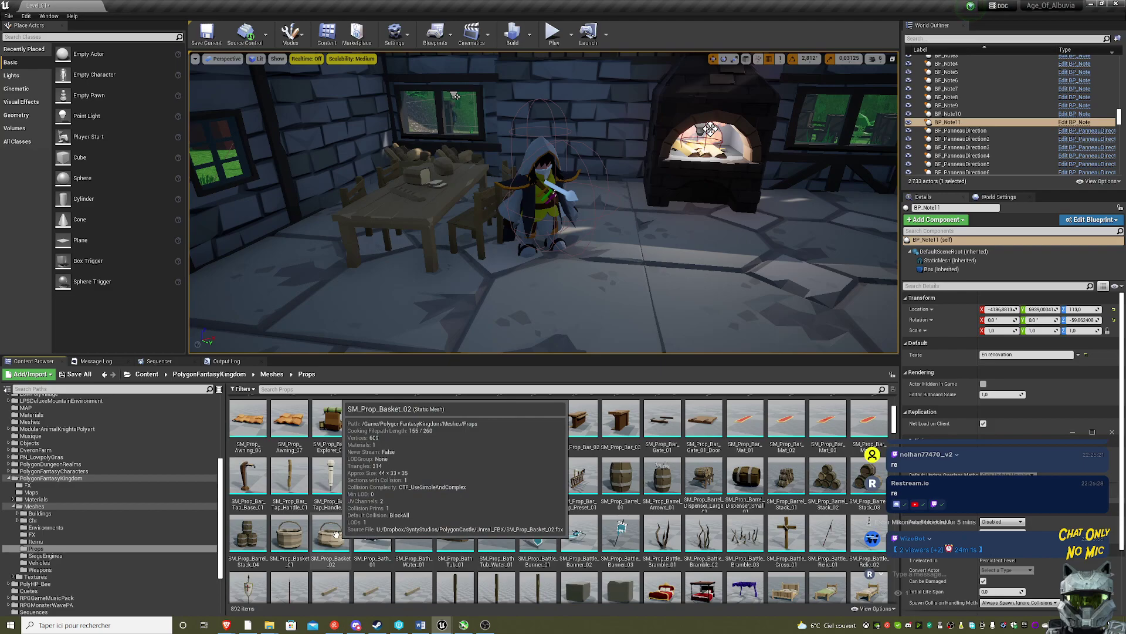
# - Place SM_Prop_Basket_02 on the forge room floor and scroll down the Props grid
pyautogui.moveTo(336, 533); pyautogui.dragTo(693, 295)
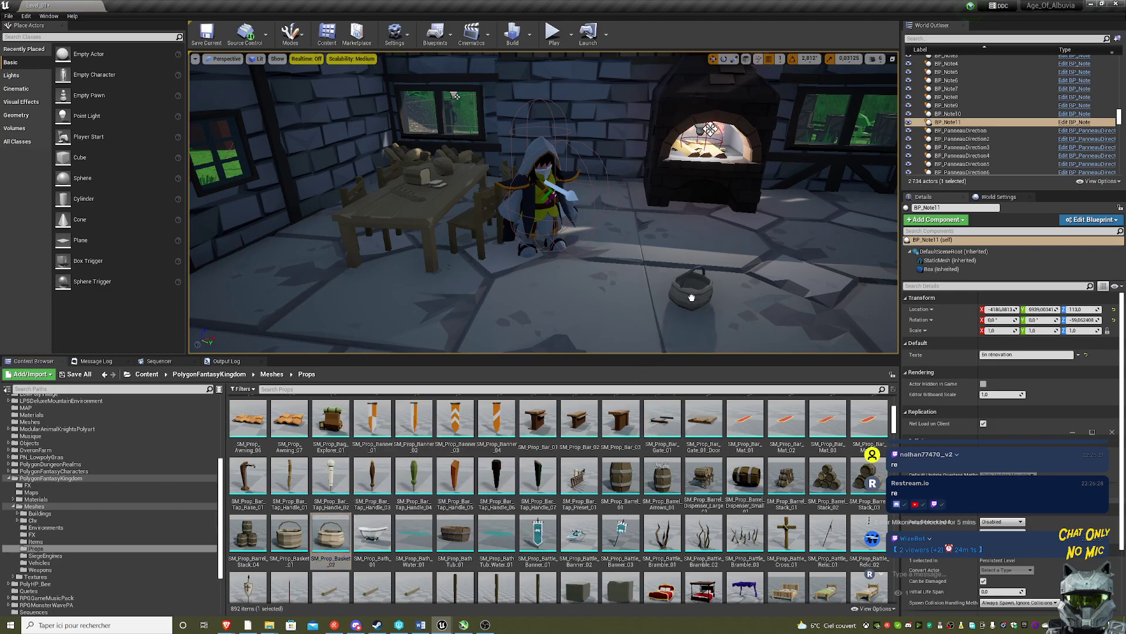
pyautogui.scroll(-2, 454, 568)
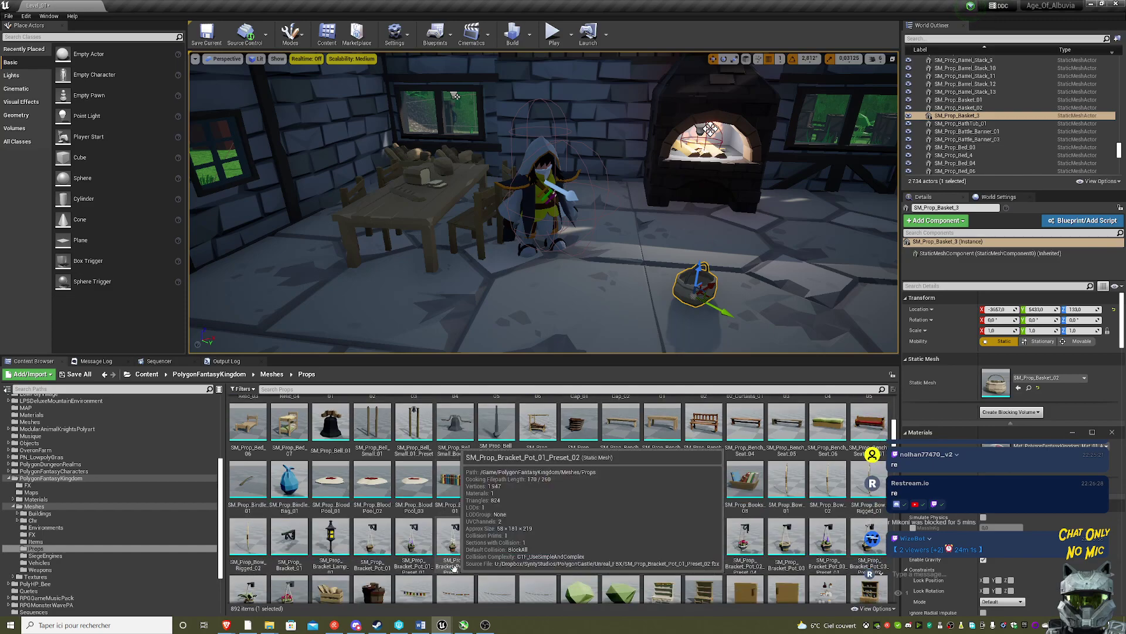
pyautogui.scroll(-3, 454, 567)
pyautogui.scroll(-1, 455, 569)
pyautogui.scroll(-1, 455, 569)
pyautogui.scroll(-2, 455, 568)
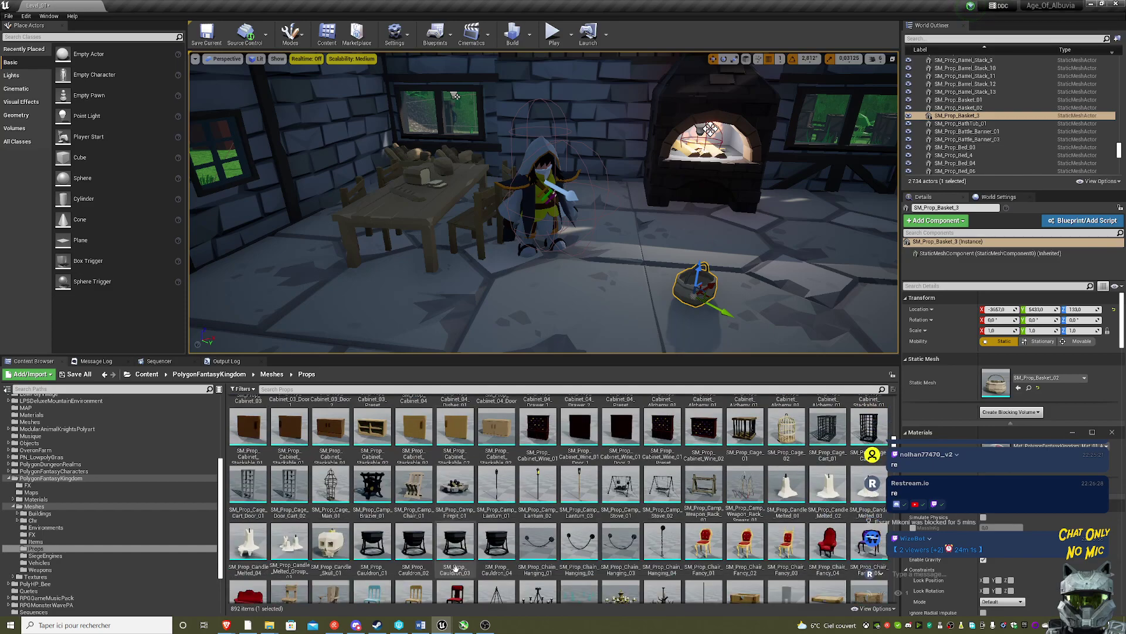
pyautogui.scroll(-1, 455, 568)
pyautogui.scroll(-1, 456, 569)
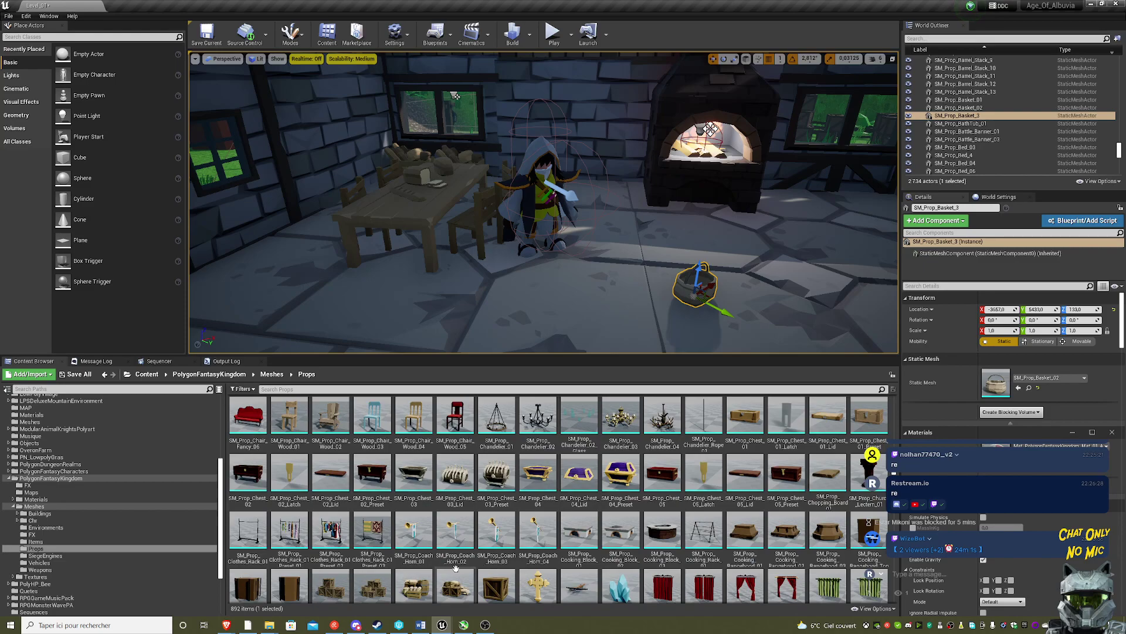
pyautogui.scroll(-1, 455, 569)
pyautogui.scroll(-1, 455, 569)
pyautogui.scroll(-1, 455, 569)
pyautogui.scroll(-1, 456, 569)
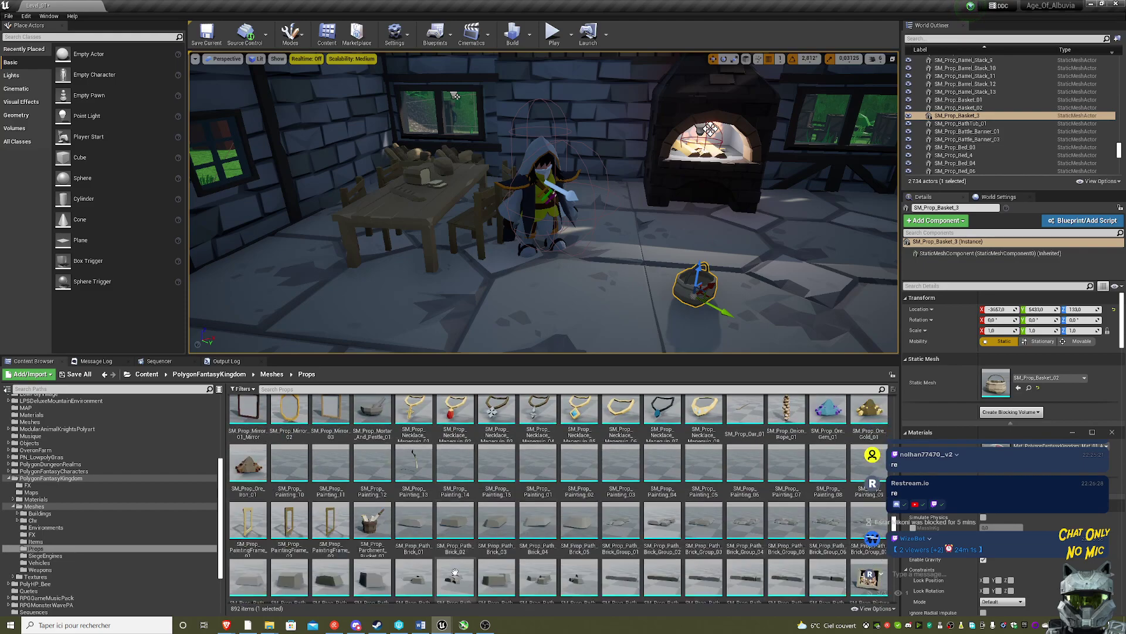
# - Scroll further through the Props meshes and fly the view toward the wall and window
pyautogui.scroll(-2, 456, 571)
pyautogui.scroll(-2, 456, 572)
pyautogui.scroll(-2, 456, 572)
pyautogui.scroll(-2, 455, 571)
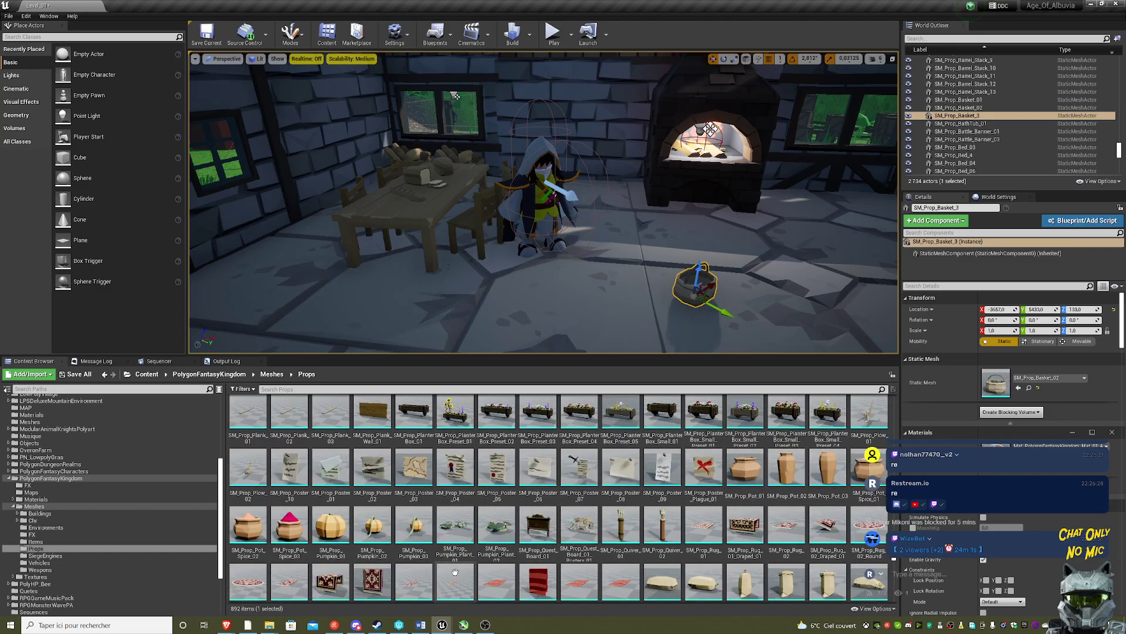
pyautogui.scroll(-2, 455, 572)
pyautogui.scroll(-2, 456, 572)
pyautogui.scroll(-2, 454, 572)
pyautogui.scroll(-2, 453, 573)
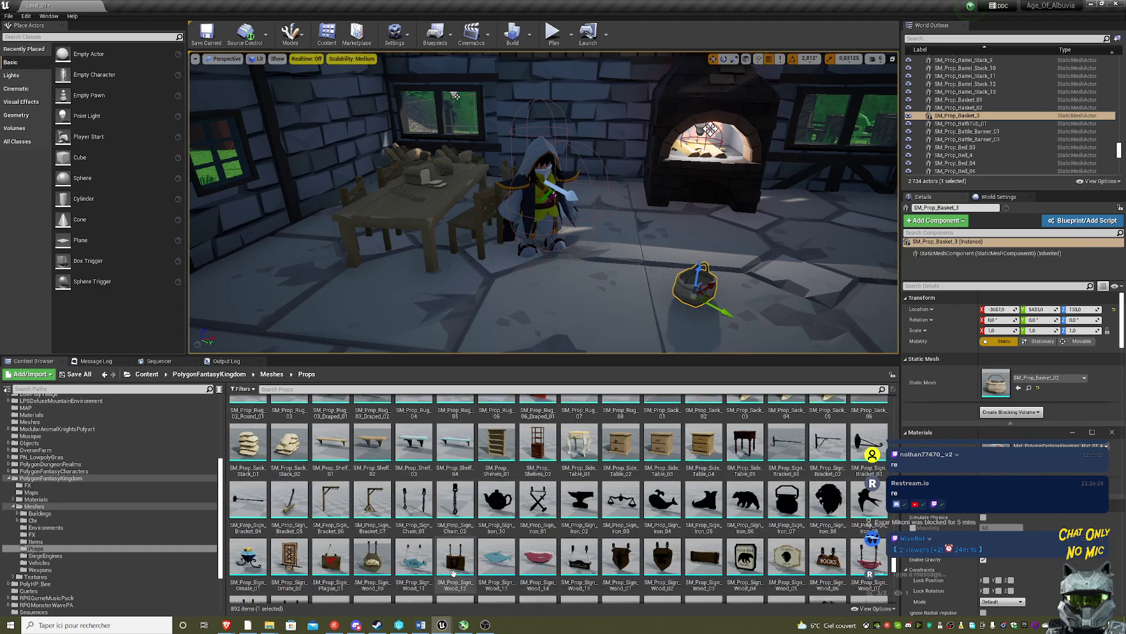
pyautogui.scroll(-2, 454, 573)
pyautogui.scroll(-2, 454, 573)
pyautogui.scroll(-2, 455, 573)
pyautogui.scroll(-2, 455, 574)
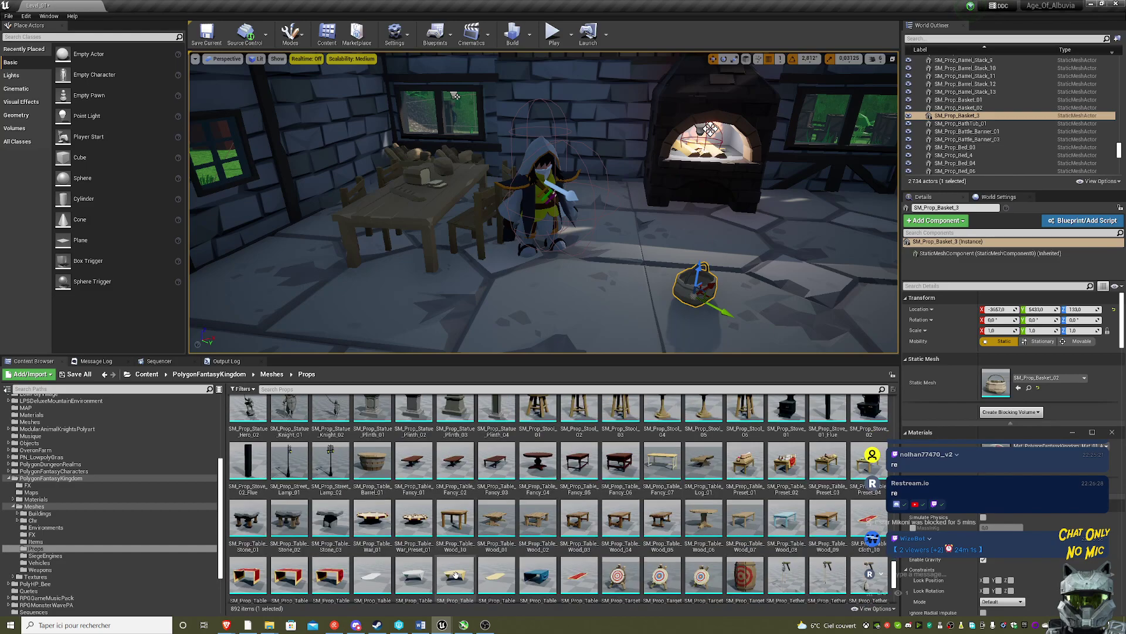
pyautogui.scroll(-2, 455, 574)
pyautogui.scroll(-2, 456, 573)
pyautogui.scroll(-2, 455, 574)
pyautogui.scroll(-2, 455, 573)
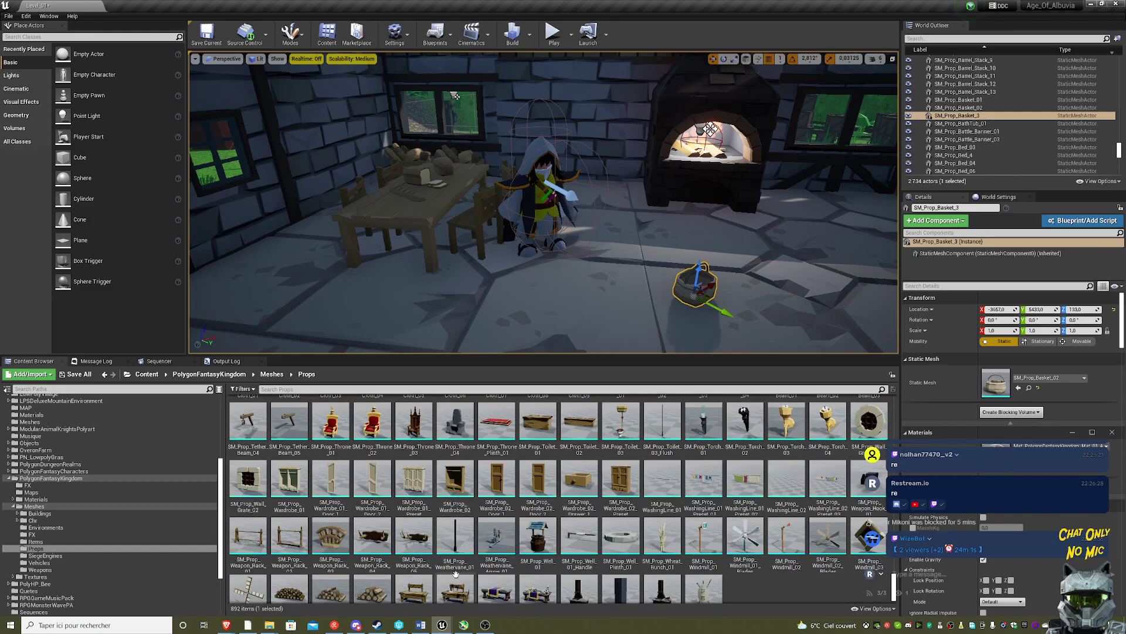
pyautogui.scroll(-2, 455, 574)
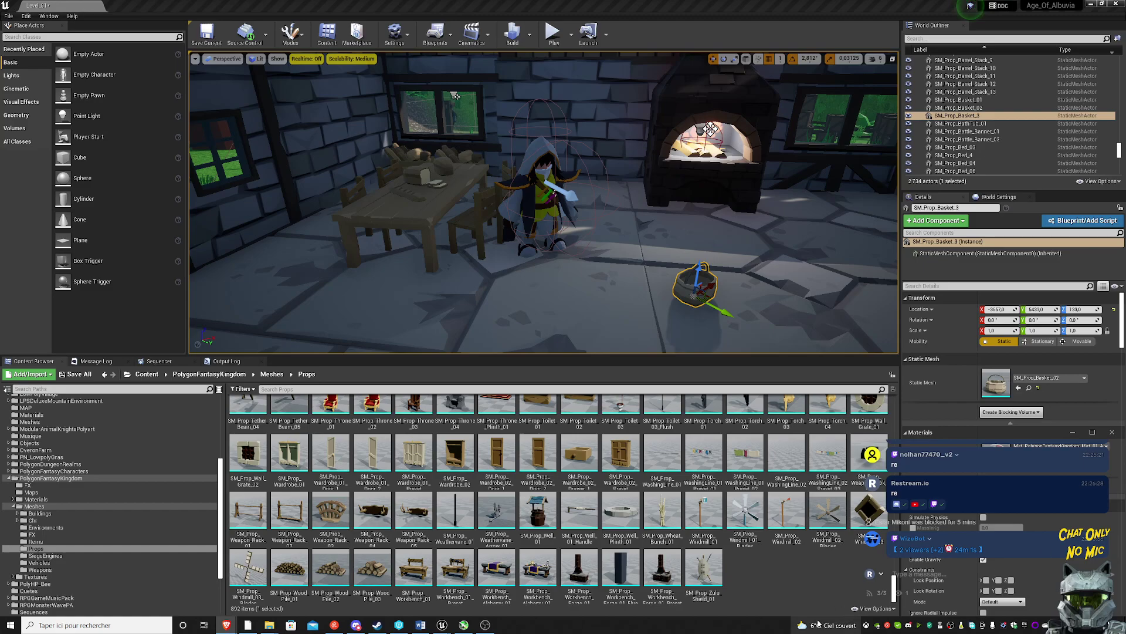
pyautogui.moveTo(456, 96)
pyautogui.mouseDown(button='right')
pyautogui.moveTo(528, 106)
pyautogui.moveTo(701, 311)
pyautogui.mouseUp(button='right')
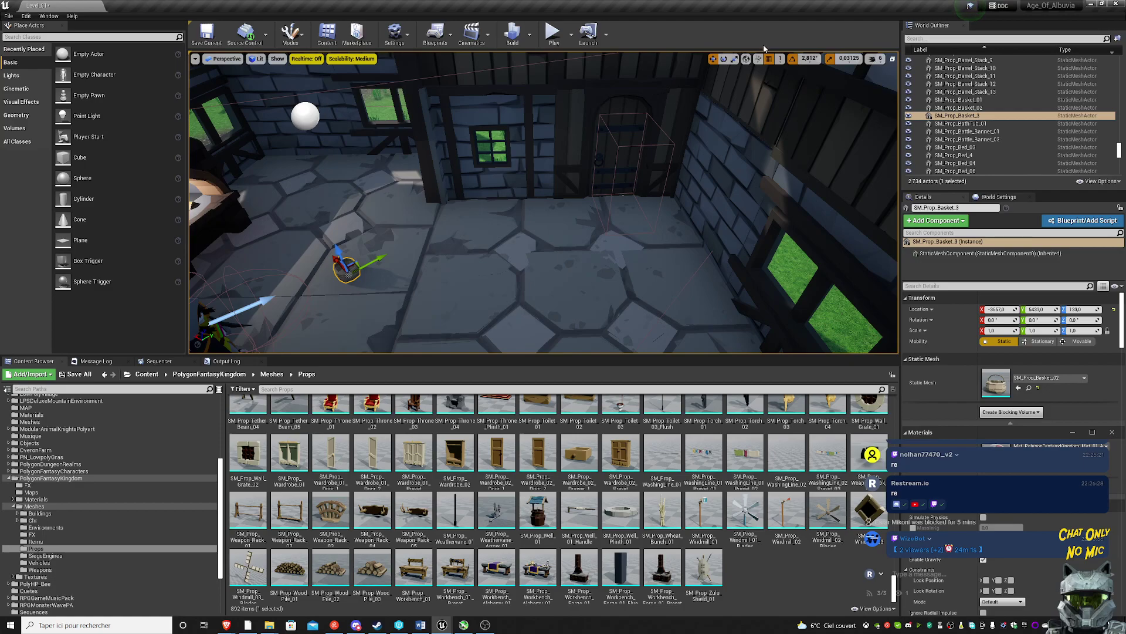
# - Switch to local coordinate space and move the basket to the left side of the floor
pyautogui.click(746, 58)
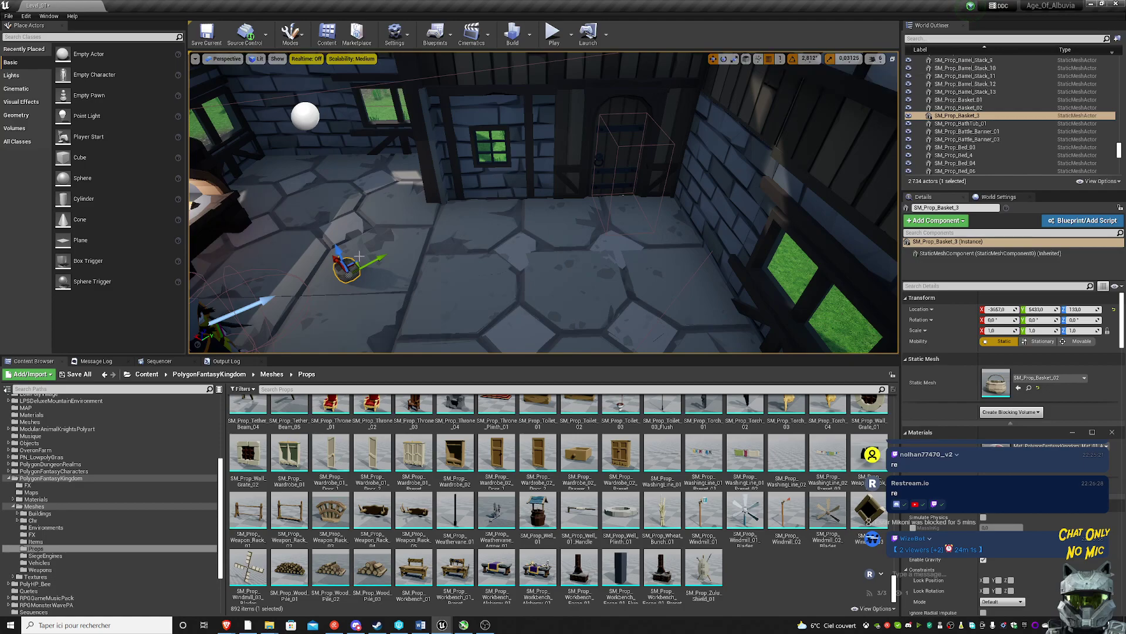
pyautogui.moveTo(346, 267)
pyautogui.mouseDown(button='right')
pyautogui.moveTo(403, 245)
pyautogui.moveTo(582, 271)
pyautogui.mouseUp(button='right')
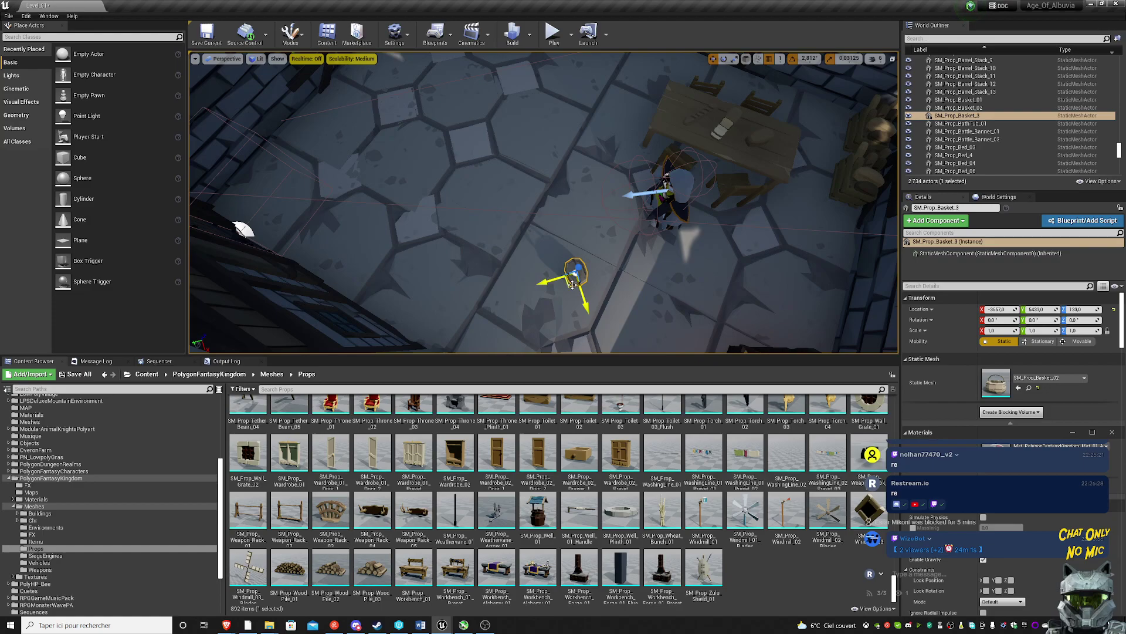
pyautogui.moveTo(578, 270); pyautogui.dragTo(300, 154)
pyautogui.moveTo(301, 154); pyautogui.dragTo(301, 117, button='right')
pyautogui.moveTo(308, 290)
pyautogui.mouseDown(button='right')
pyautogui.moveTo(487, 96)
pyautogui.moveTo(463, 82)
pyautogui.mouseUp(button='right')
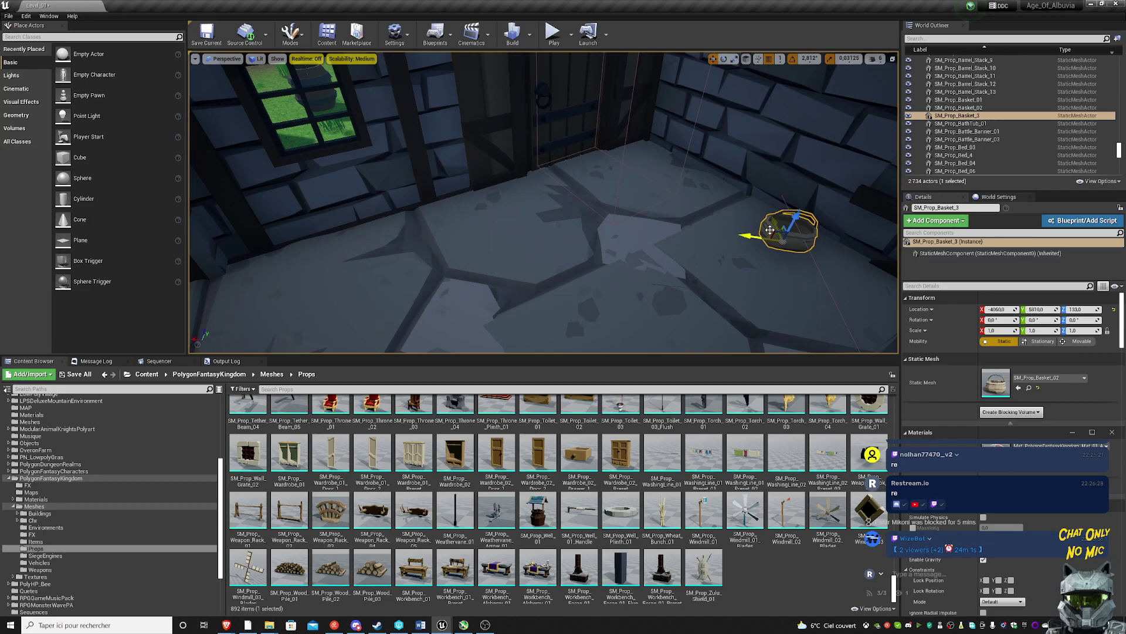
pyautogui.moveTo(772, 226); pyautogui.dragTo(417, 222)
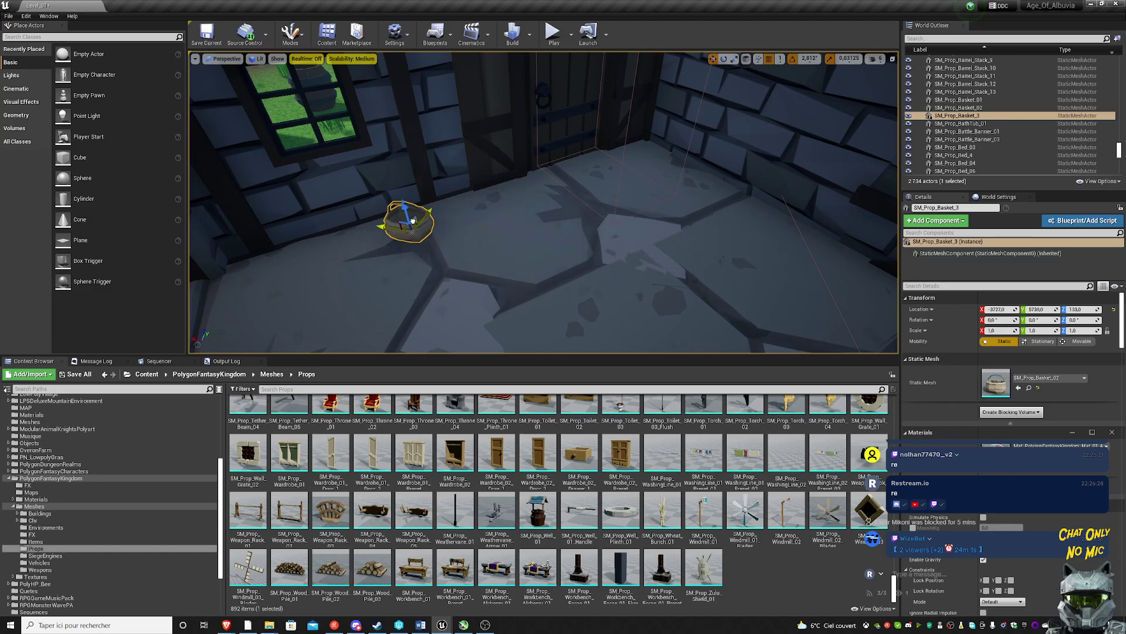
# - Rotate the basket by -45 degrees, then back the view away
pyautogui.press('e')
pyautogui.moveTo(417, 265); pyautogui.dragTo(341, 252)
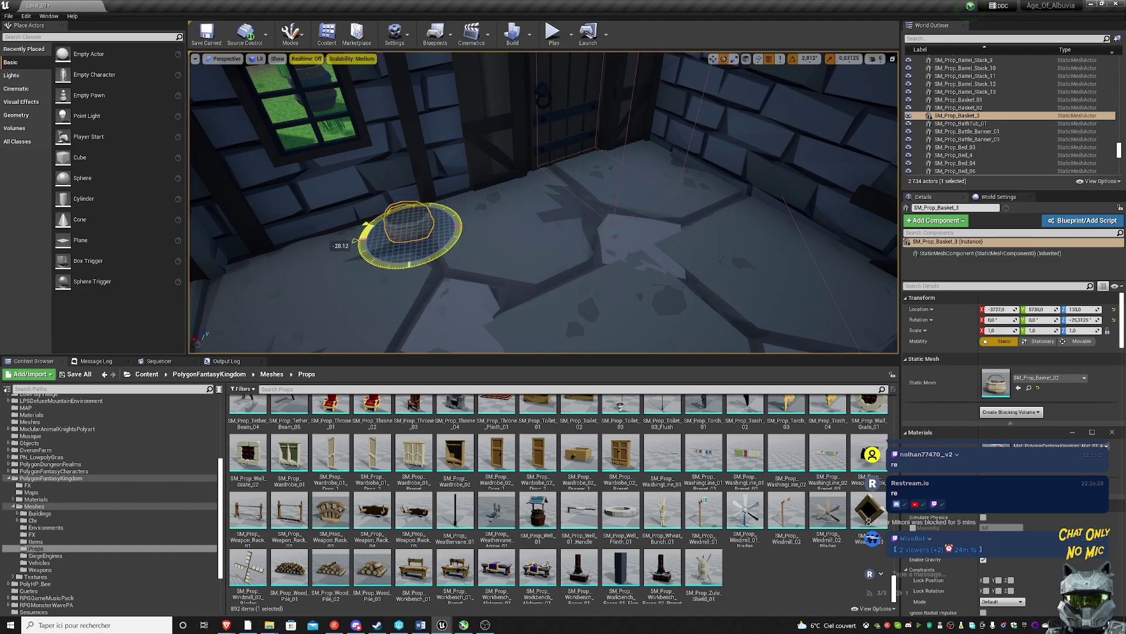
pyautogui.press('w')
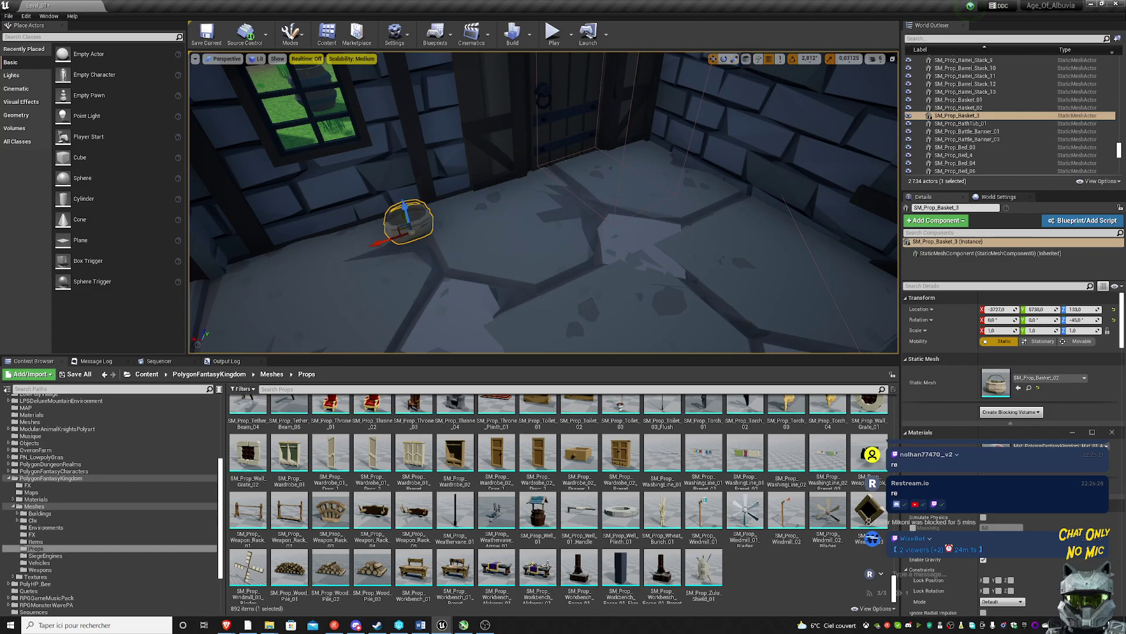
pyautogui.moveTo(413, 232); pyautogui.dragTo(414, 267, button='right')
pyautogui.scroll(-5, 413, 269)
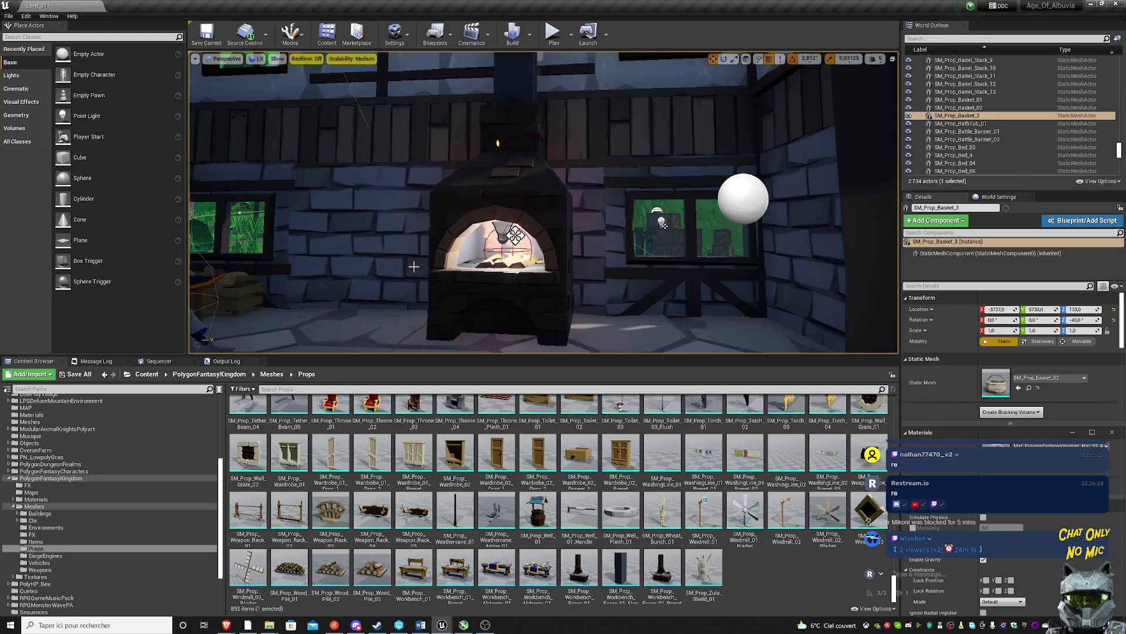
# - Scale the basket up to about 1.66 and nudge it slightly across the floor
pyautogui.press('f')
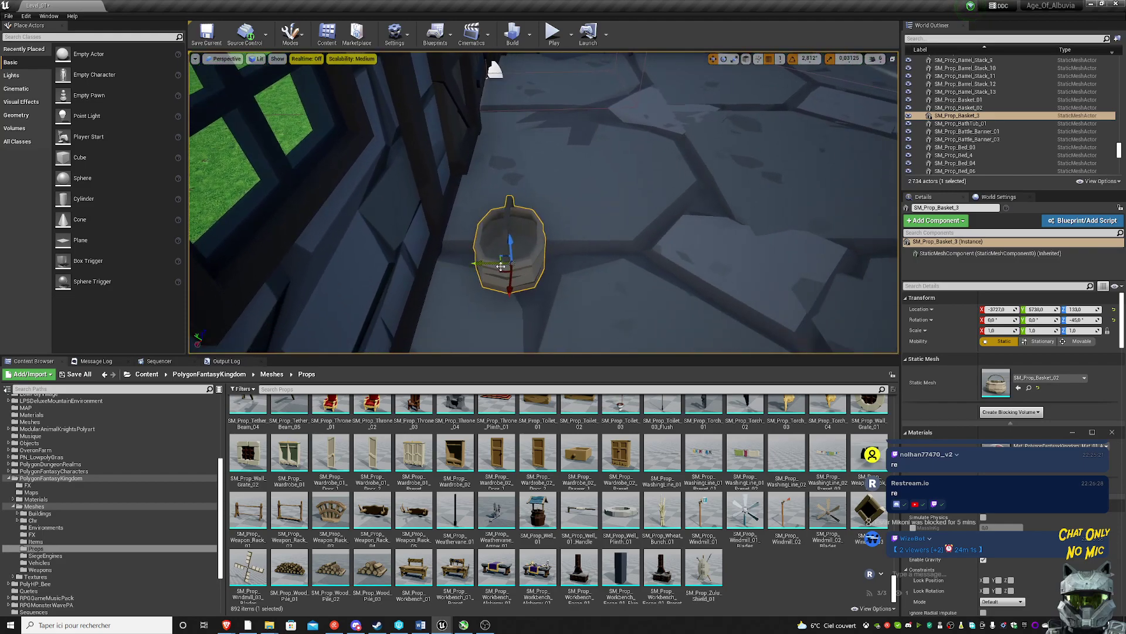
pyautogui.press('e')
pyautogui.press('r')
pyautogui.moveTo(501, 272)
pyautogui.mouseDown()
pyautogui.moveTo(531, 281)
pyautogui.moveTo(510, 253)
pyautogui.mouseUp()
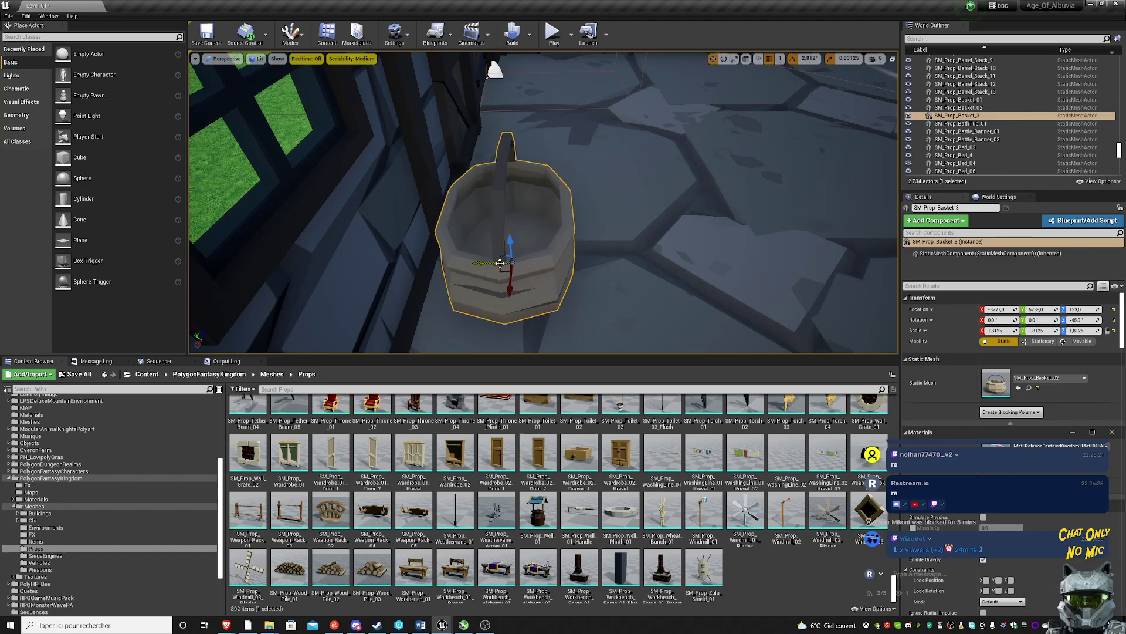
pyautogui.moveTo(510, 252)
pyautogui.mouseDown(button='right')
pyautogui.moveTo(504, 193)
pyautogui.moveTo(509, 283)
pyautogui.mouseUp(button='right')
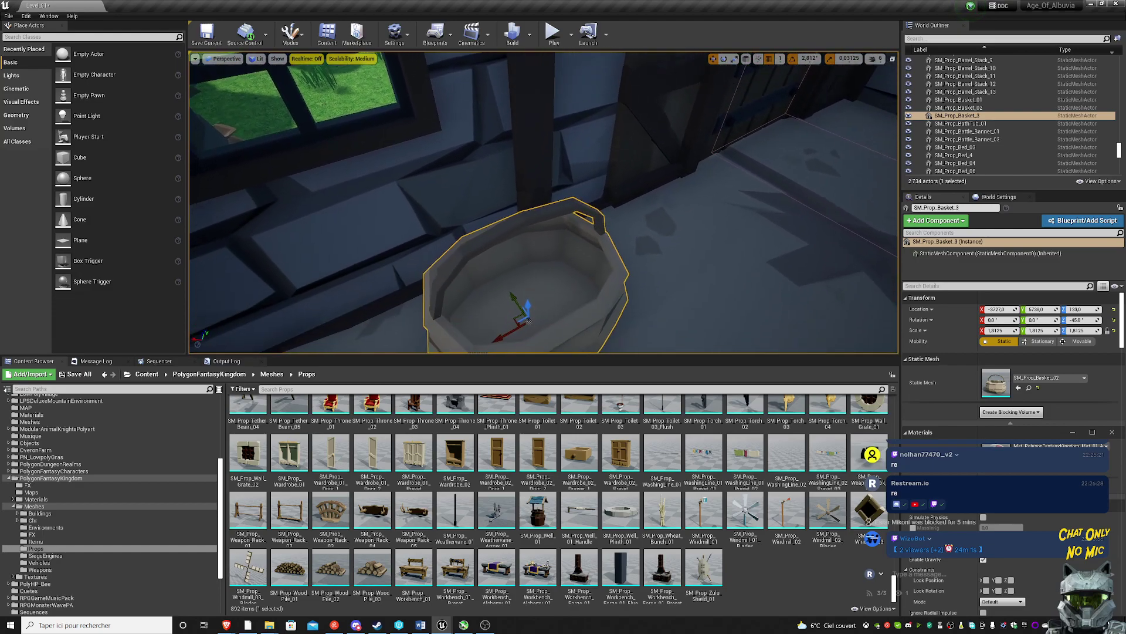
pyautogui.moveTo(508, 280); pyautogui.dragTo(495, 267)
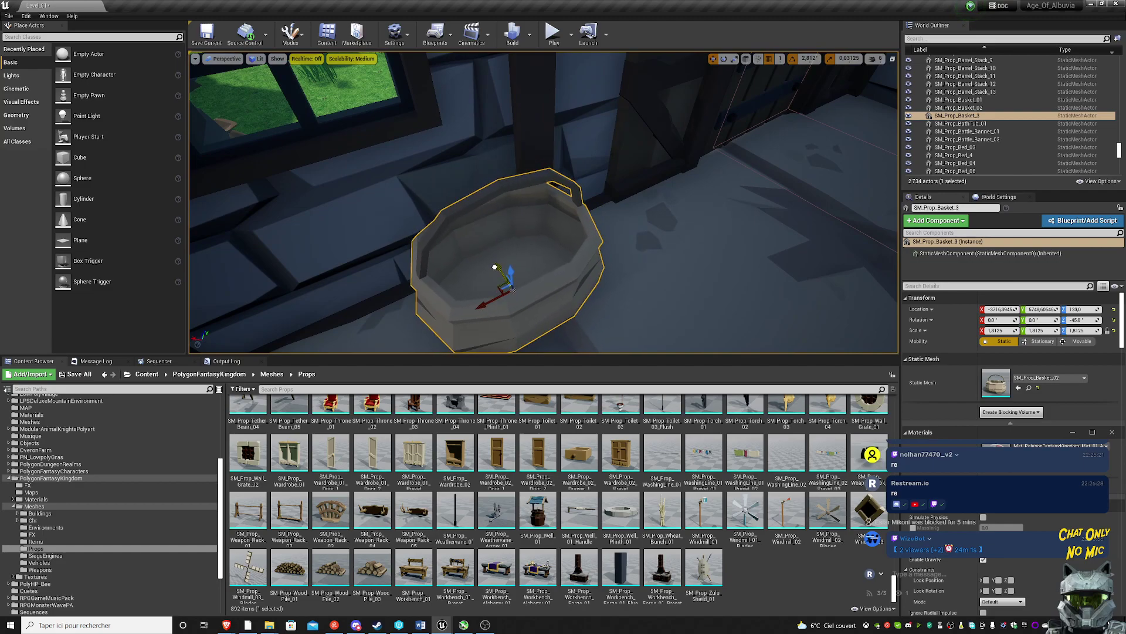
pyautogui.moveTo(496, 268); pyautogui.dragTo(495, 118, button='right')
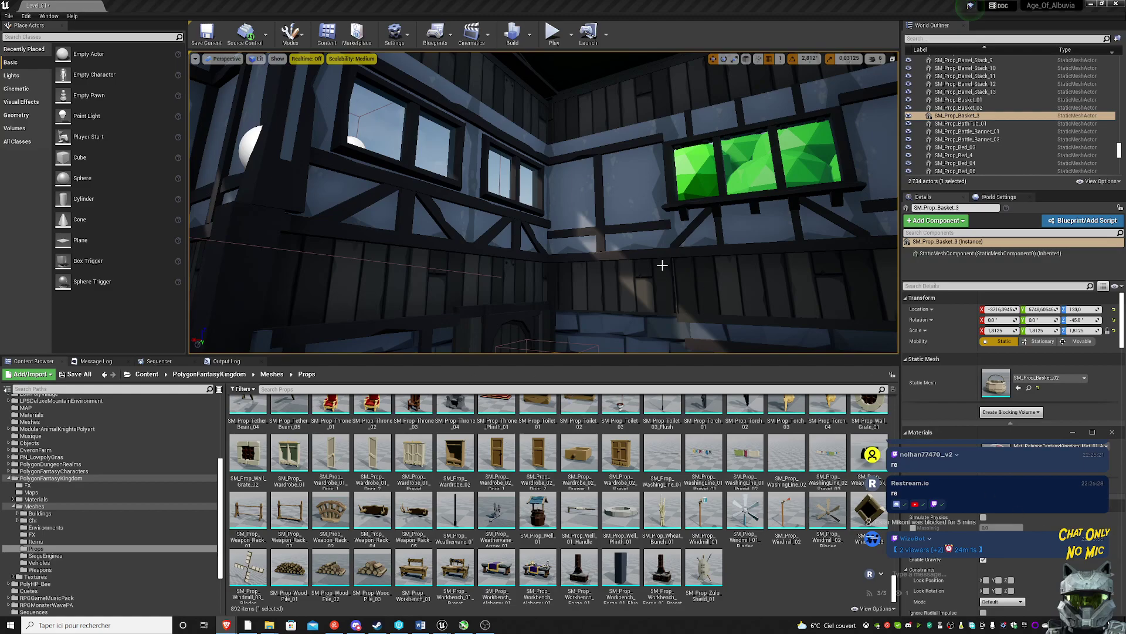
# - Frame the basket, turn toward the timber wall and scroll back up the Props list
pyautogui.press('f')
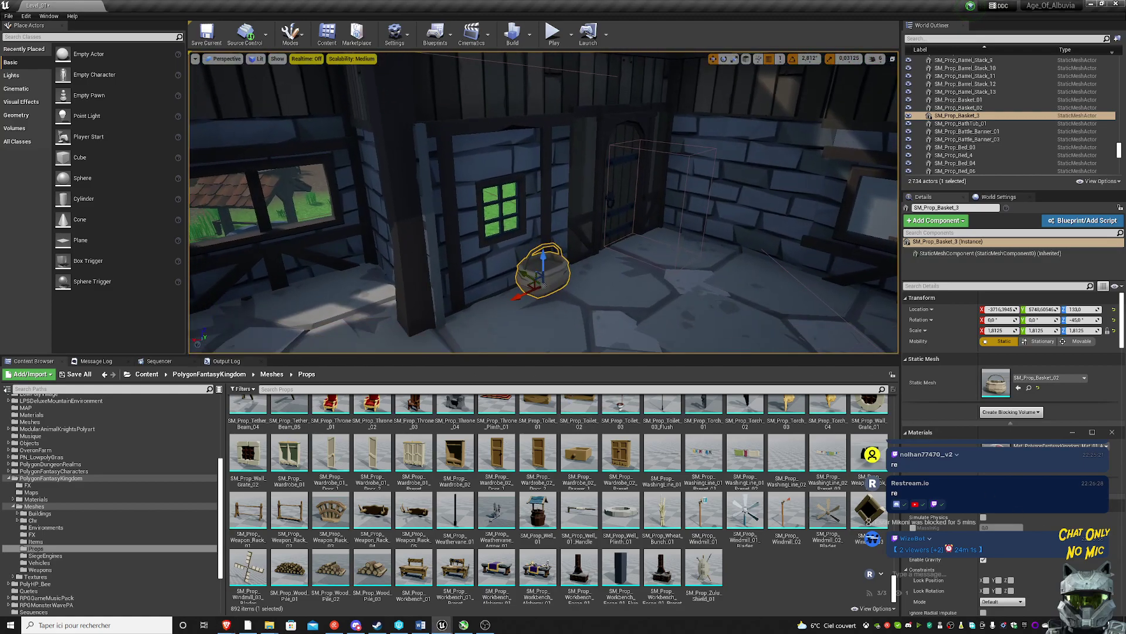
pyautogui.moveTo(542, 264)
pyautogui.mouseDown(button='right')
pyautogui.moveTo(504, 223)
pyautogui.moveTo(662, 265)
pyautogui.moveTo(661, 288)
pyautogui.mouseUp(button='right')
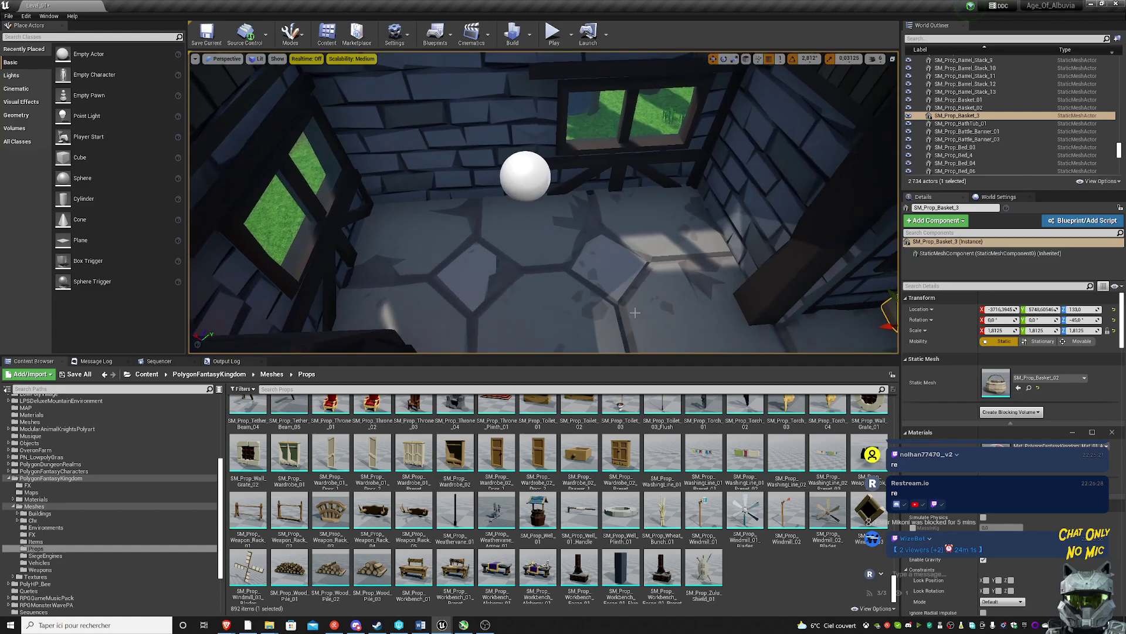
pyautogui.scroll(1, 619, 549)
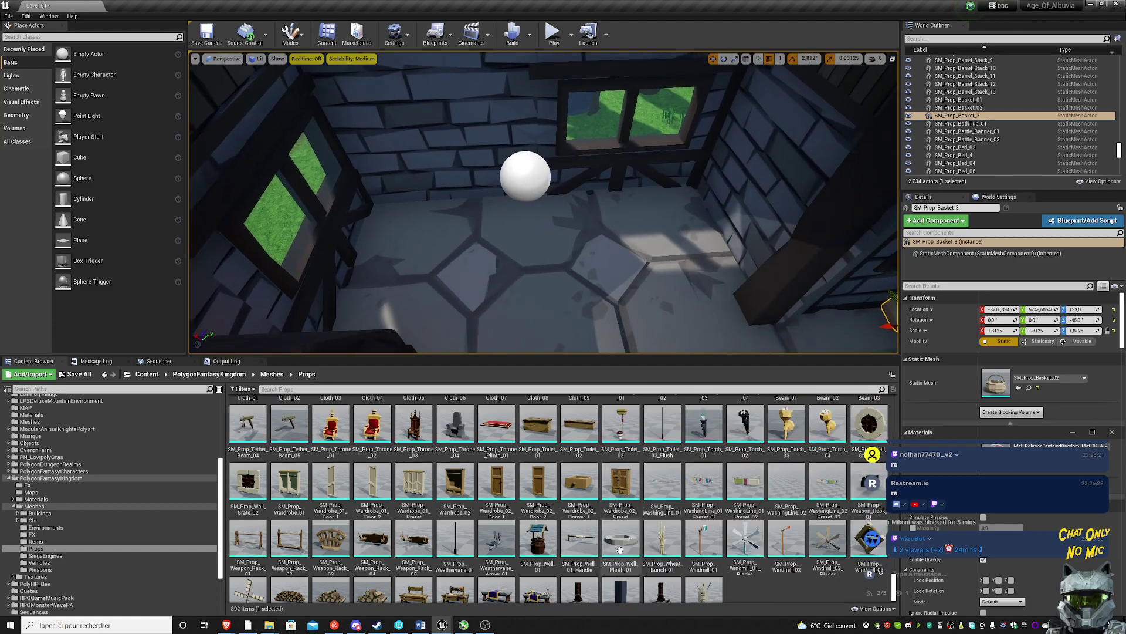
pyautogui.scroll(3, 619, 550)
pyautogui.scroll(2, 621, 552)
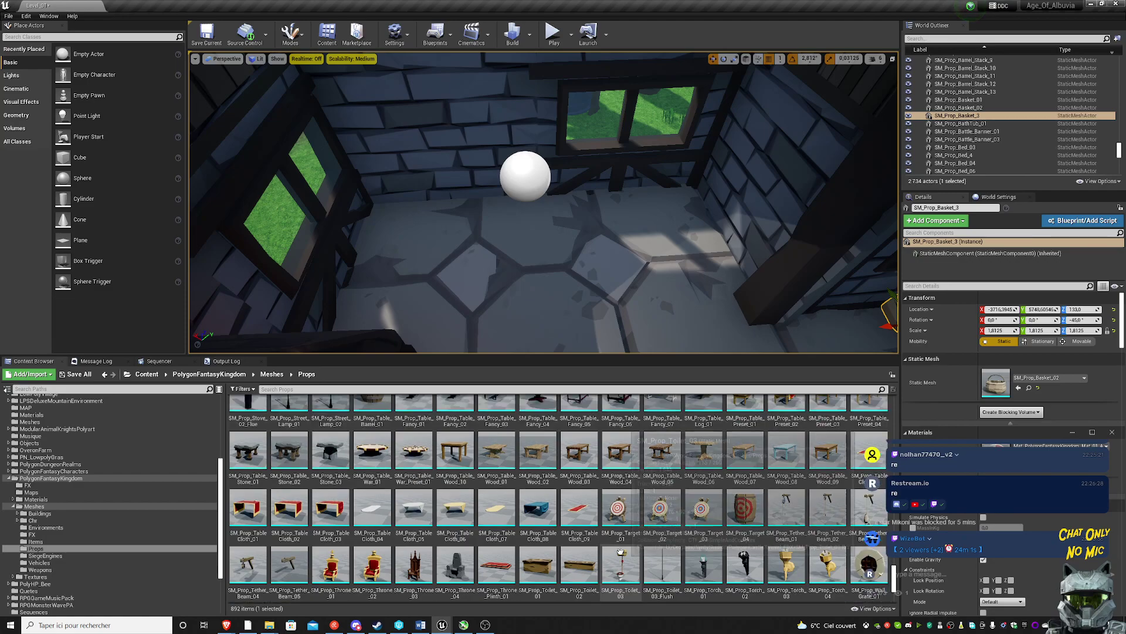
pyautogui.scroll(2, 620, 552)
pyautogui.scroll(2, 620, 552)
pyautogui.scroll(2, 621, 552)
pyautogui.scroll(2, 621, 555)
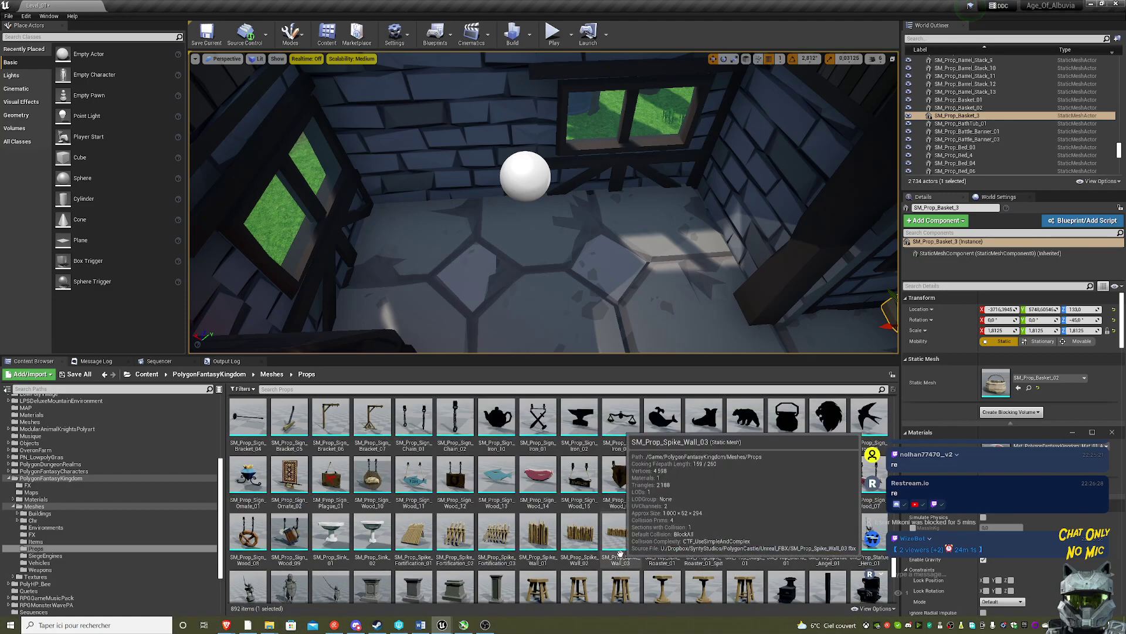
pyautogui.scroll(2, 621, 554)
pyautogui.scroll(2, 621, 553)
pyautogui.scroll(2, 620, 552)
pyautogui.scroll(2, 619, 551)
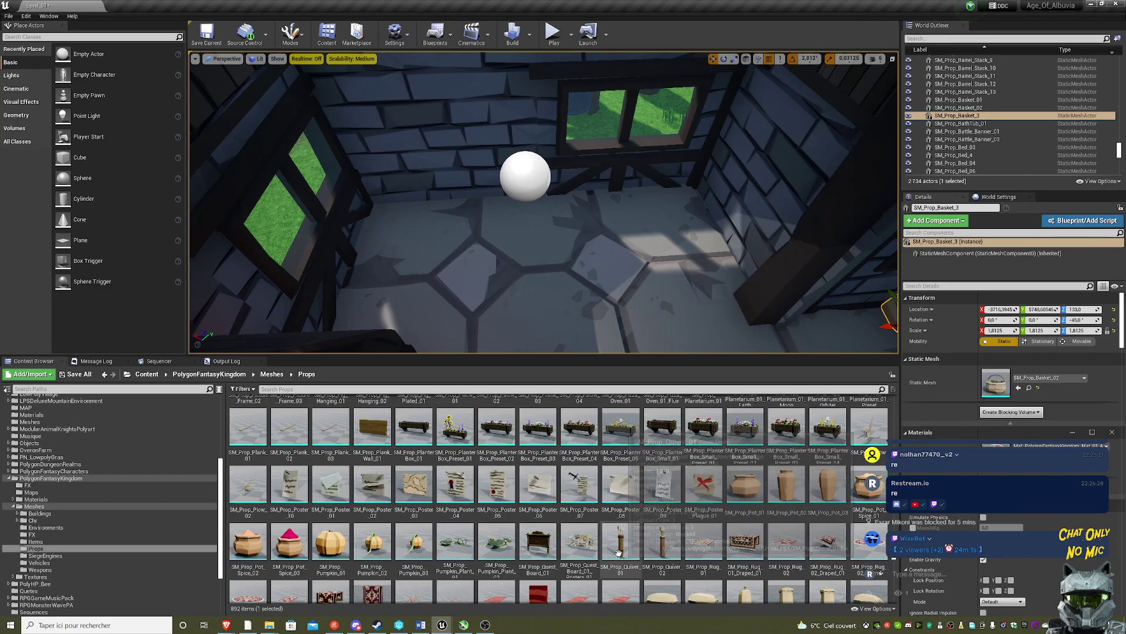
pyautogui.scroll(3, 618, 553)
pyautogui.scroll(4, 619, 553)
pyautogui.scroll(3, 618, 553)
pyautogui.scroll(3, 618, 553)
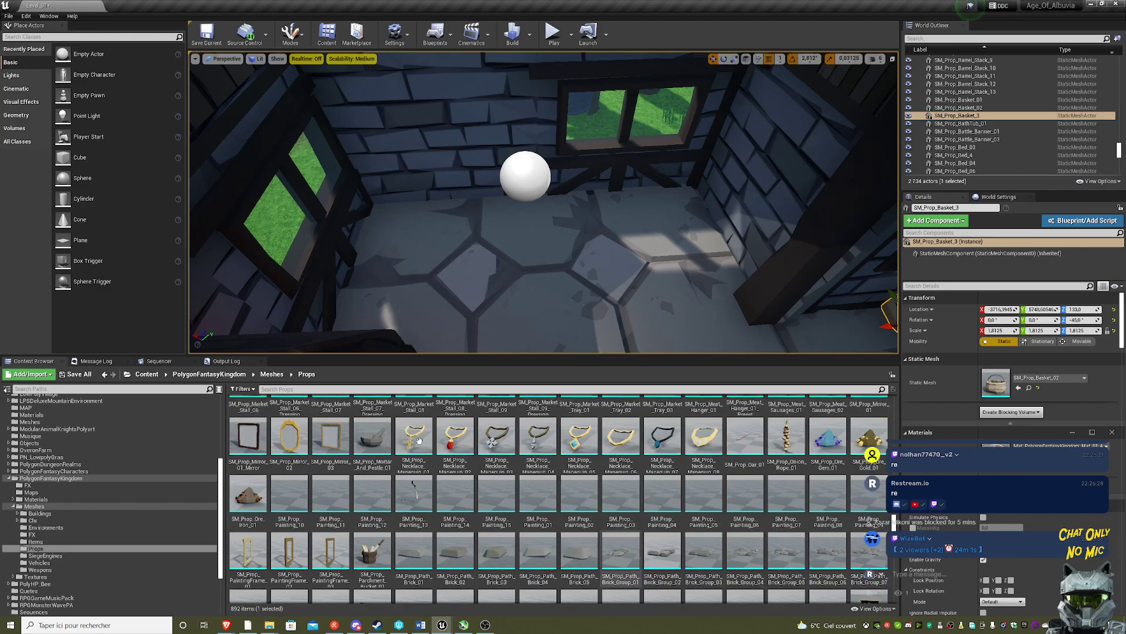
# - Search the props for 'bed' and place the SM_Prop_Bed_07 bunk bed in the room
pyautogui.click(325, 389)
pyautogui.write('b')
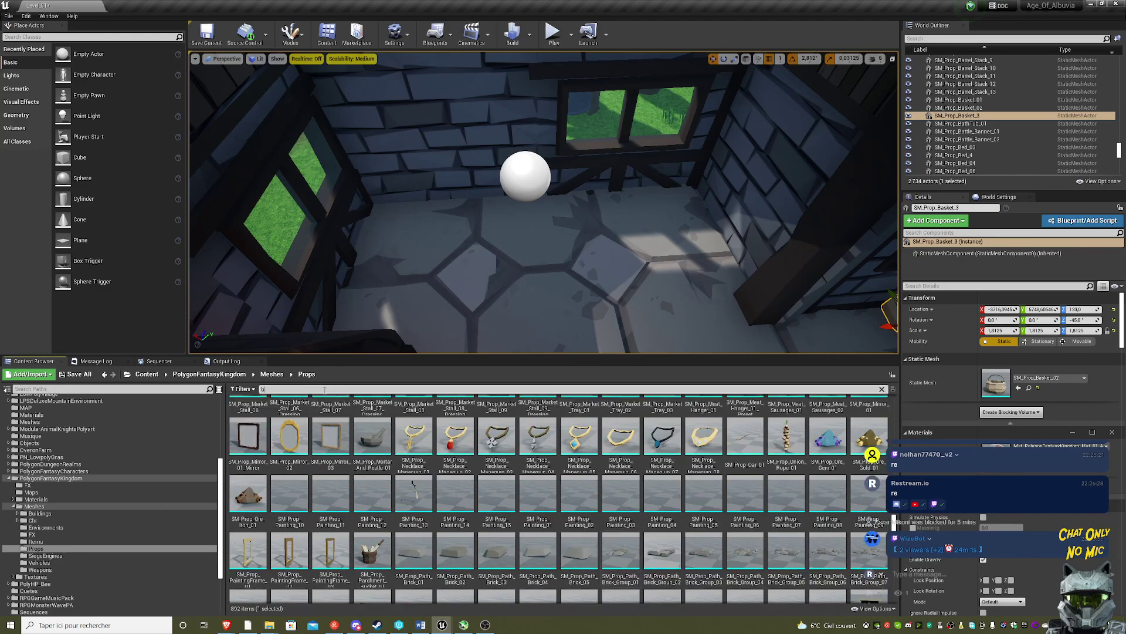
pyautogui.write('ed')
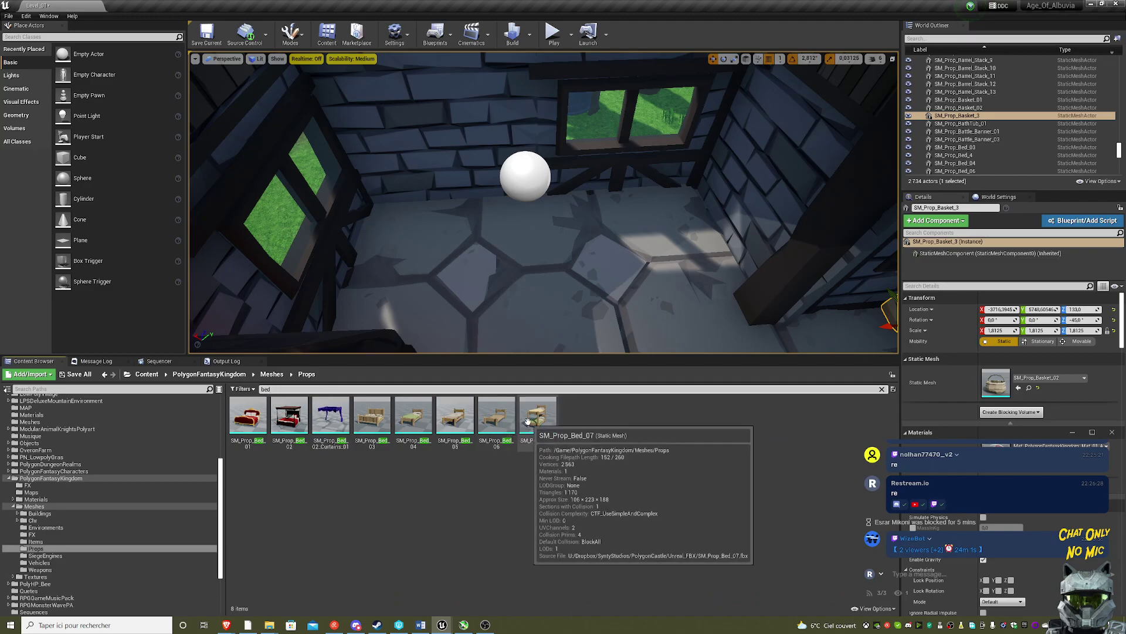
pyautogui.moveTo(528, 421)
pyautogui.mouseDown()
pyautogui.moveTo(529, 244)
pyautogui.moveTo(600, 264)
pyautogui.mouseUp()
# - Replace the bunk bed with SM_Prop_Bed_06, turned about 126 degrees, near the right wall
pyautogui.press('Delete')
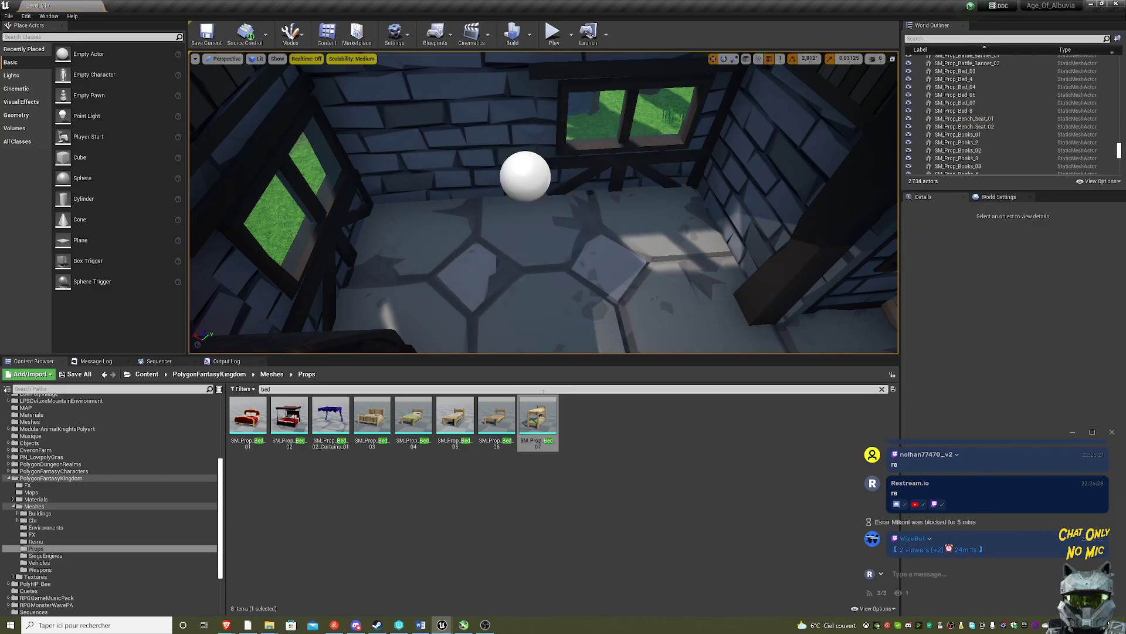
pyautogui.moveTo(496, 416); pyautogui.dragTo(661, 255)
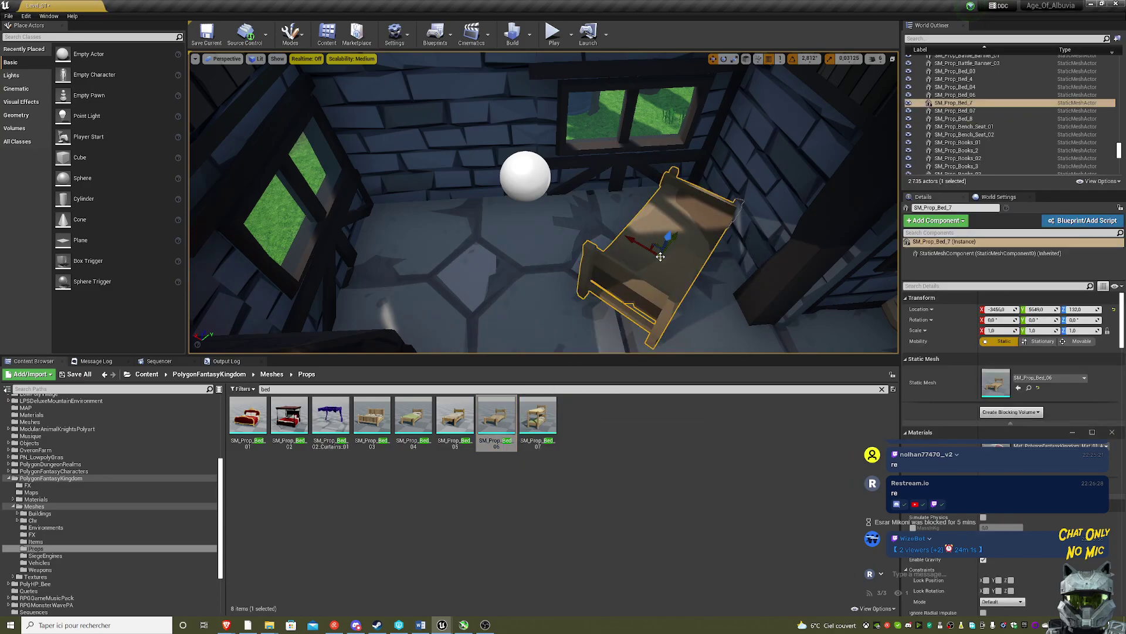
pyautogui.press('e')
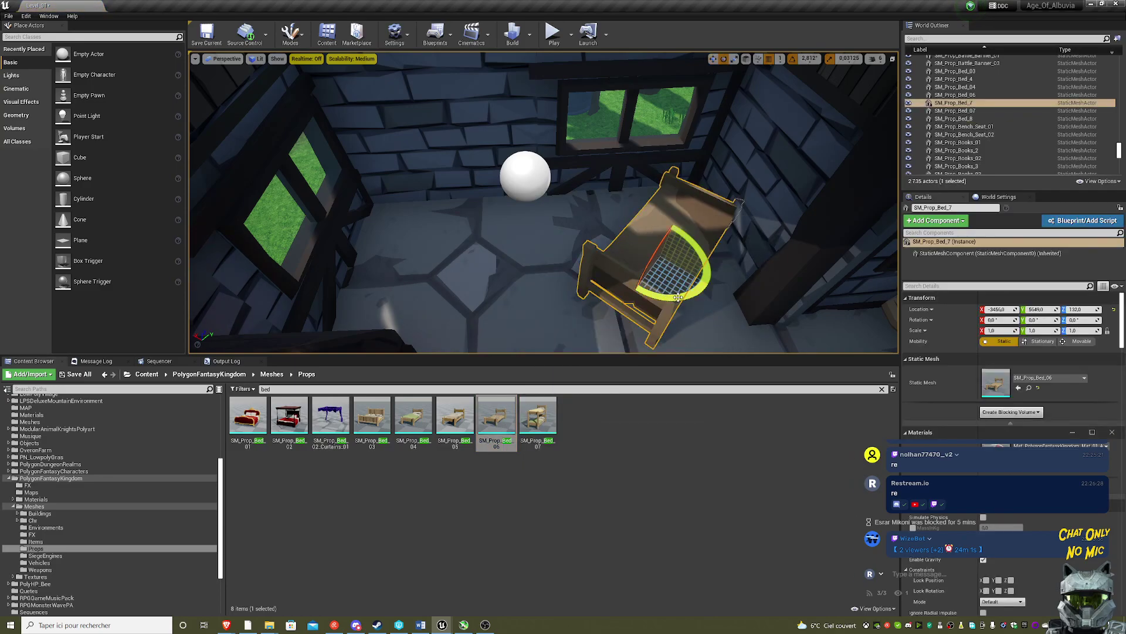
pyautogui.moveTo(678, 298); pyautogui.dragTo(722, 252)
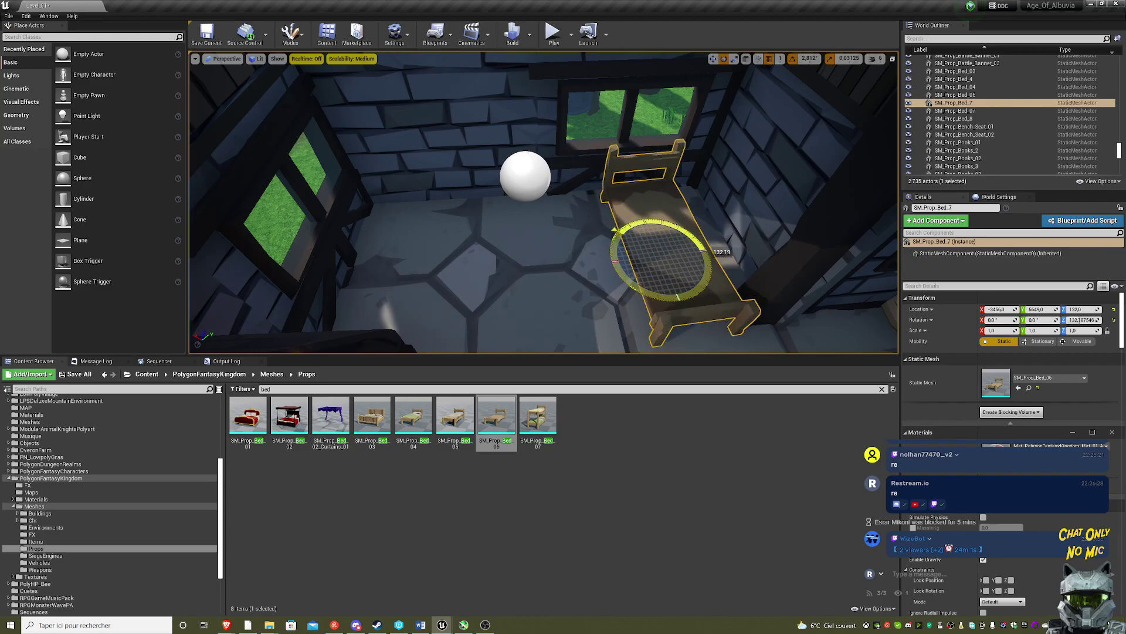
pyautogui.press('r')
pyautogui.moveTo(676, 265); pyautogui.dragTo(681, 271)
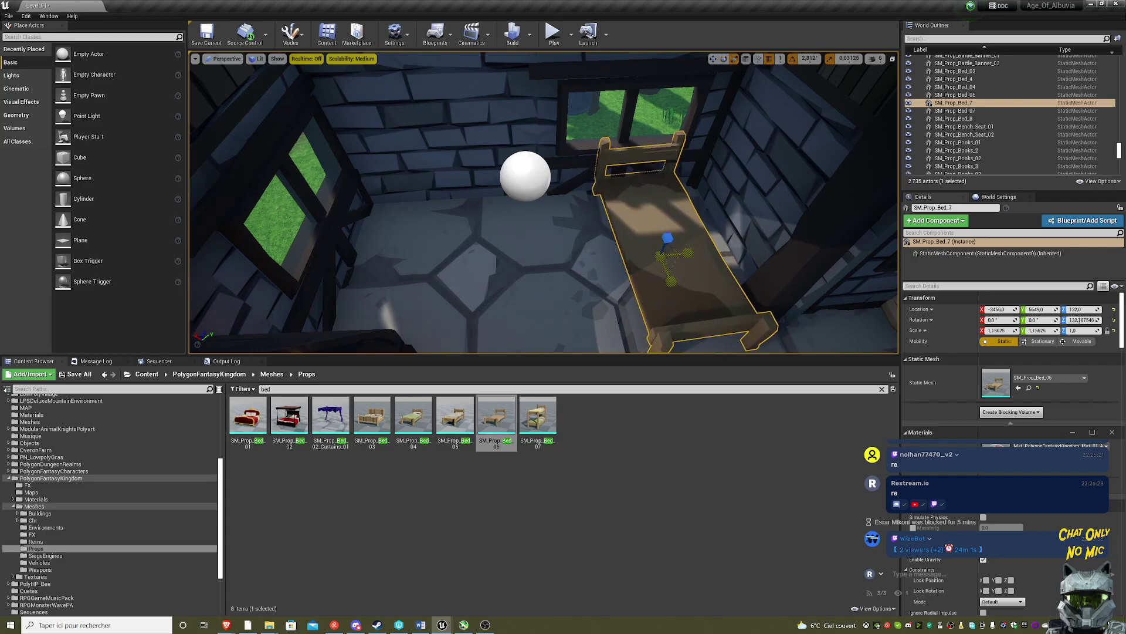
pyautogui.hotkey('ctrl', 'z')
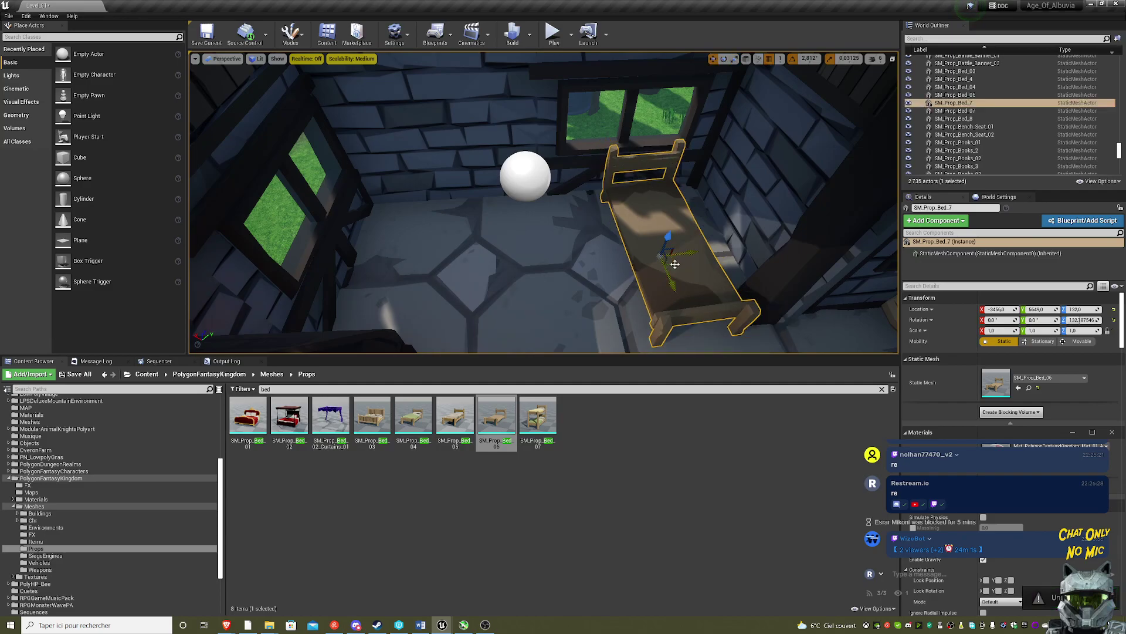
pyautogui.moveTo(676, 264)
pyautogui.mouseDown()
pyautogui.moveTo(698, 260)
pyautogui.moveTo(688, 264)
pyautogui.mouseUp()
# - Narrow the bed to 0.75 width, shift it, and rotate it to 135 degrees
pyautogui.press('e')
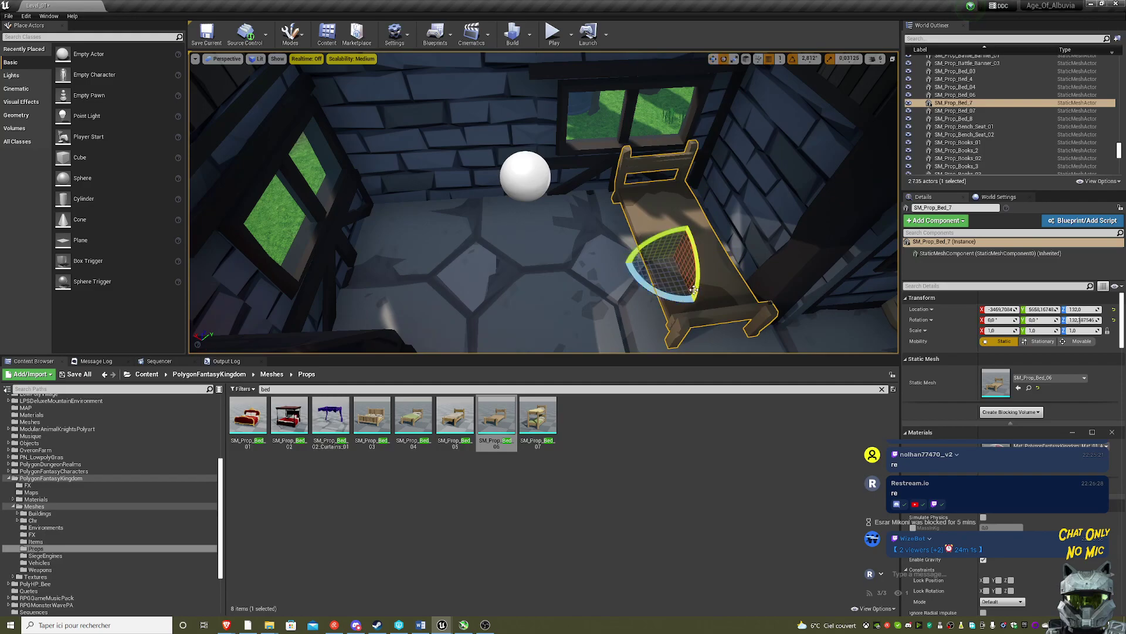
pyautogui.press('r')
pyautogui.moveTo(688, 281); pyautogui.dragTo(680, 271)
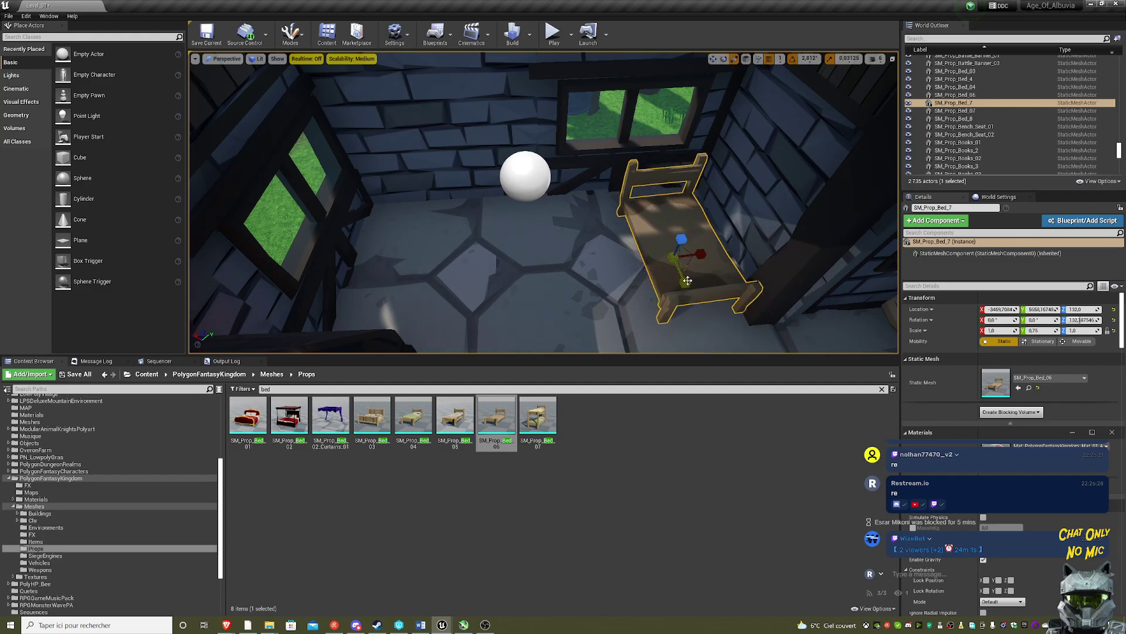
pyautogui.moveTo(686, 264); pyautogui.dragTo(687, 241)
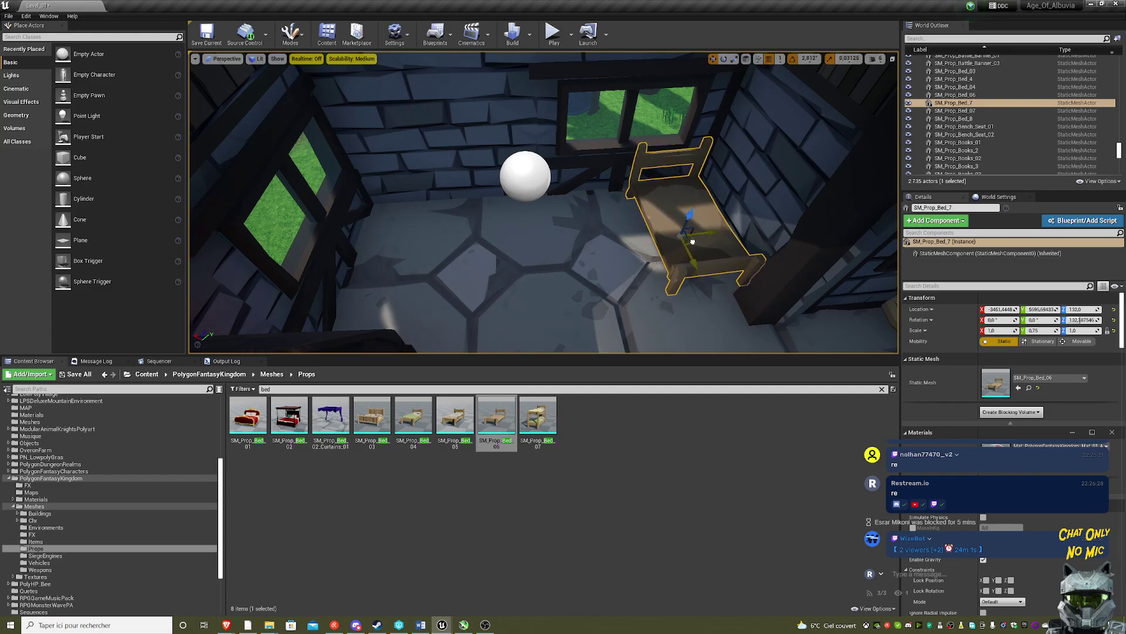
pyautogui.press('e')
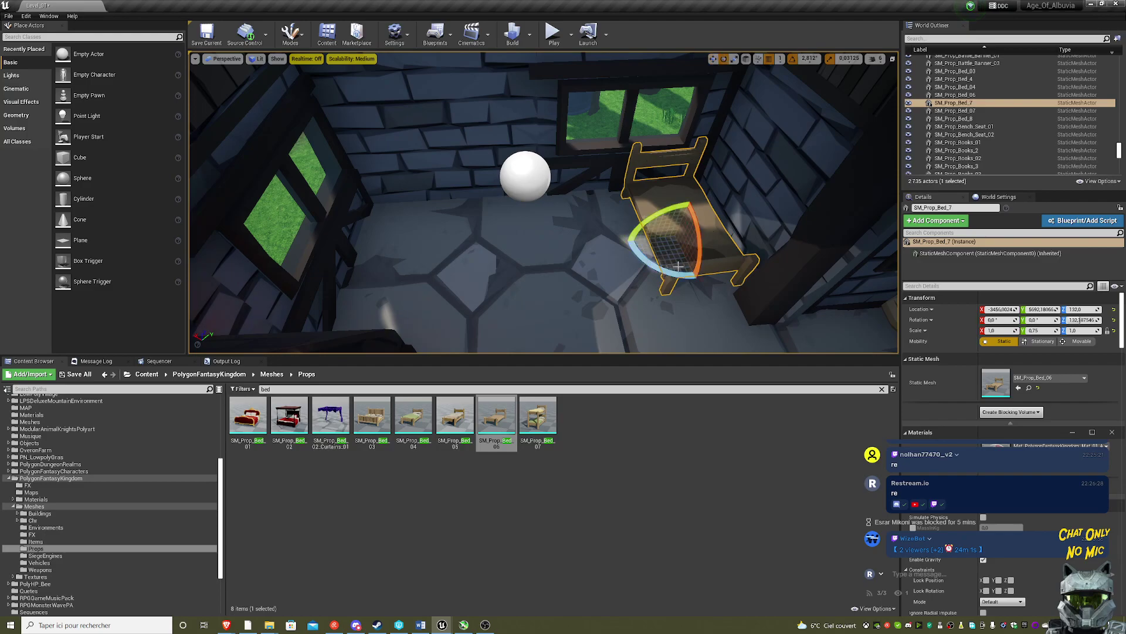
pyautogui.moveTo(678, 270); pyautogui.dragTo(640, 228)
pyautogui.press('w')
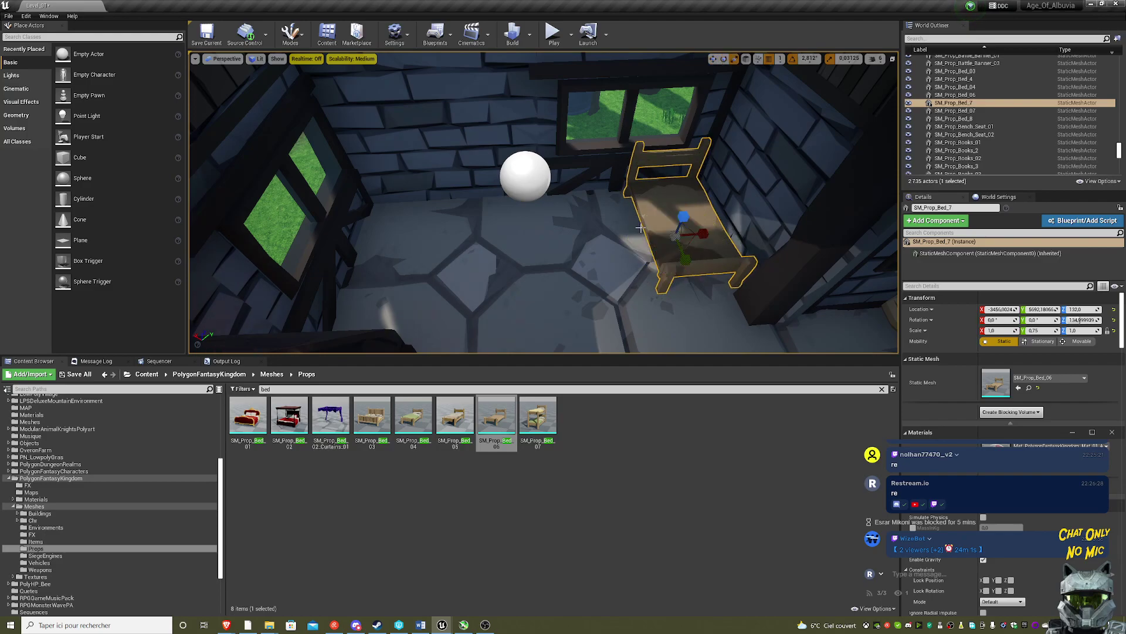
pyautogui.moveTo(617, 170)
pyautogui.mouseDown(button='right')
pyautogui.moveTo(425, 304)
pyautogui.moveTo(610, 210)
pyautogui.mouseUp(button='right')
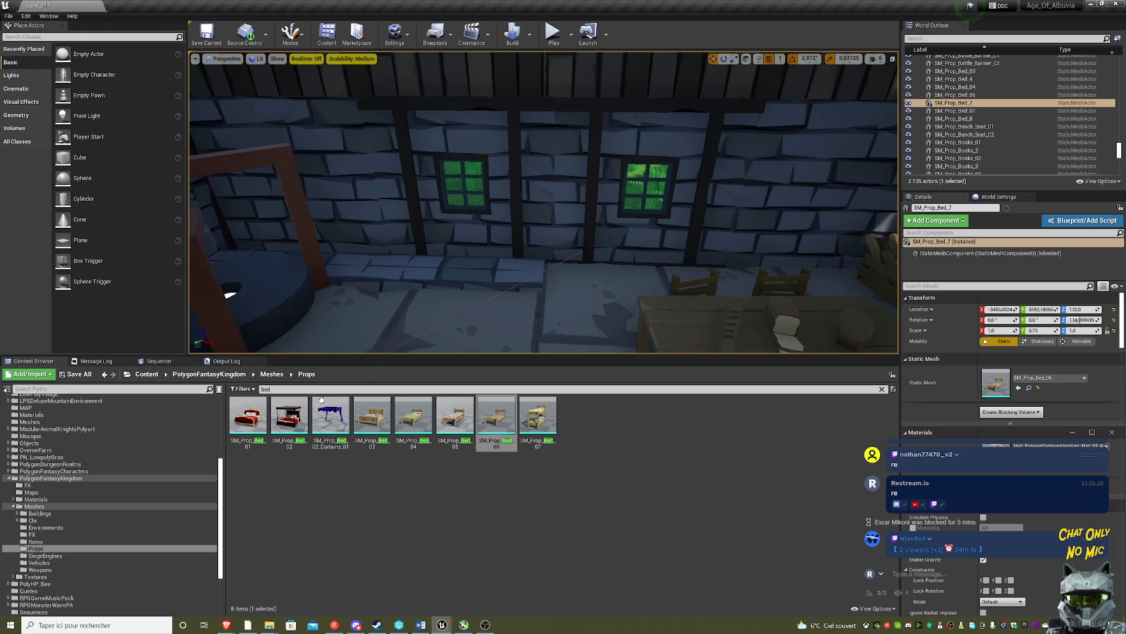
# - Clear the bed search and place an SM_Prop_Cabinet_04_Preset3 cabinet rotated to -45 degrees
pyautogui.press('BackSpace')
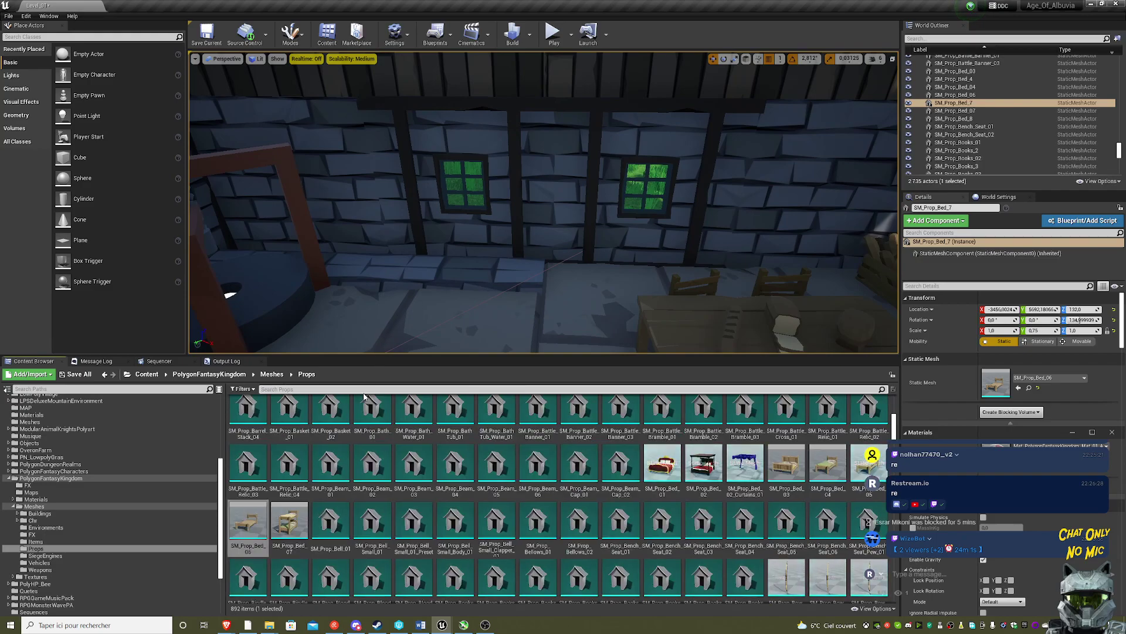
pyautogui.scroll(-2, 704, 507)
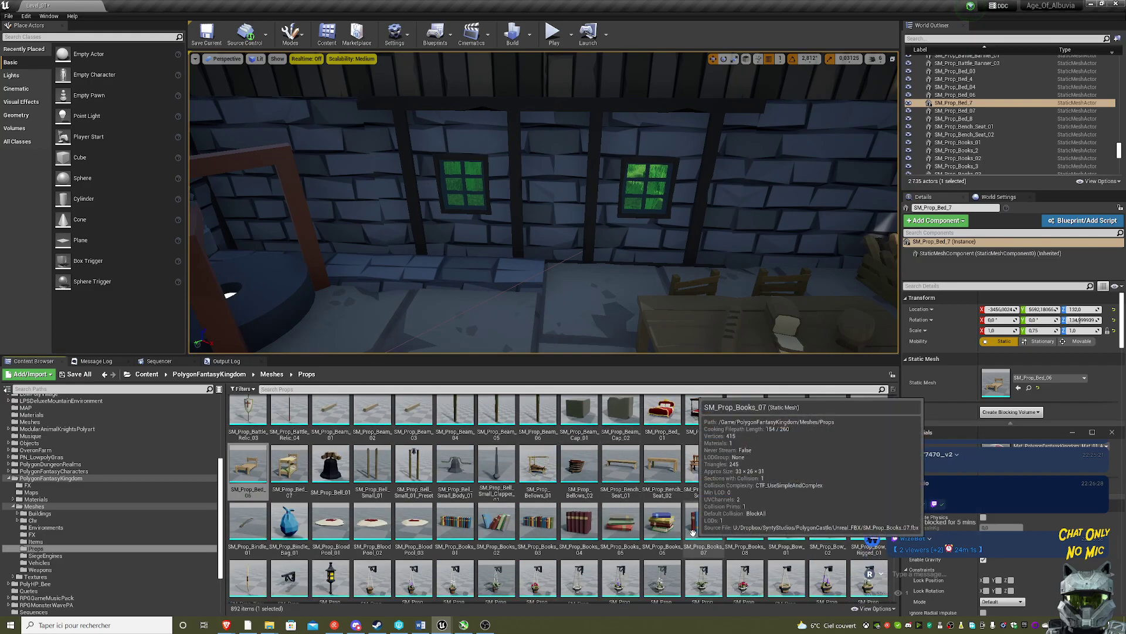
pyautogui.scroll(-2, 587, 511)
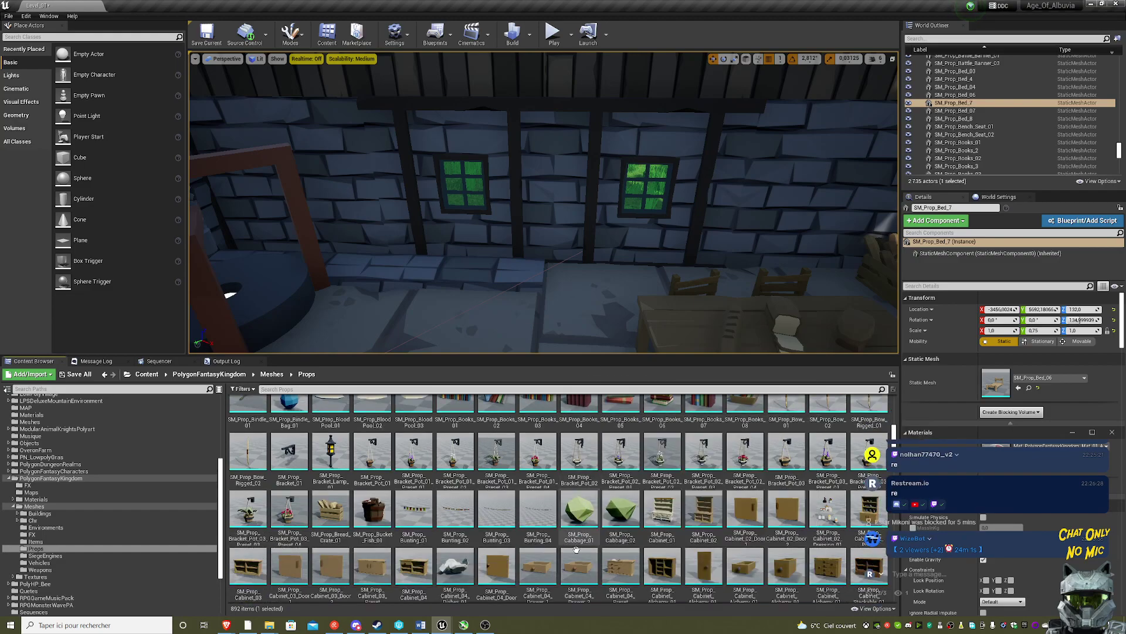
pyautogui.moveTo(621, 566); pyautogui.dragTo(517, 302)
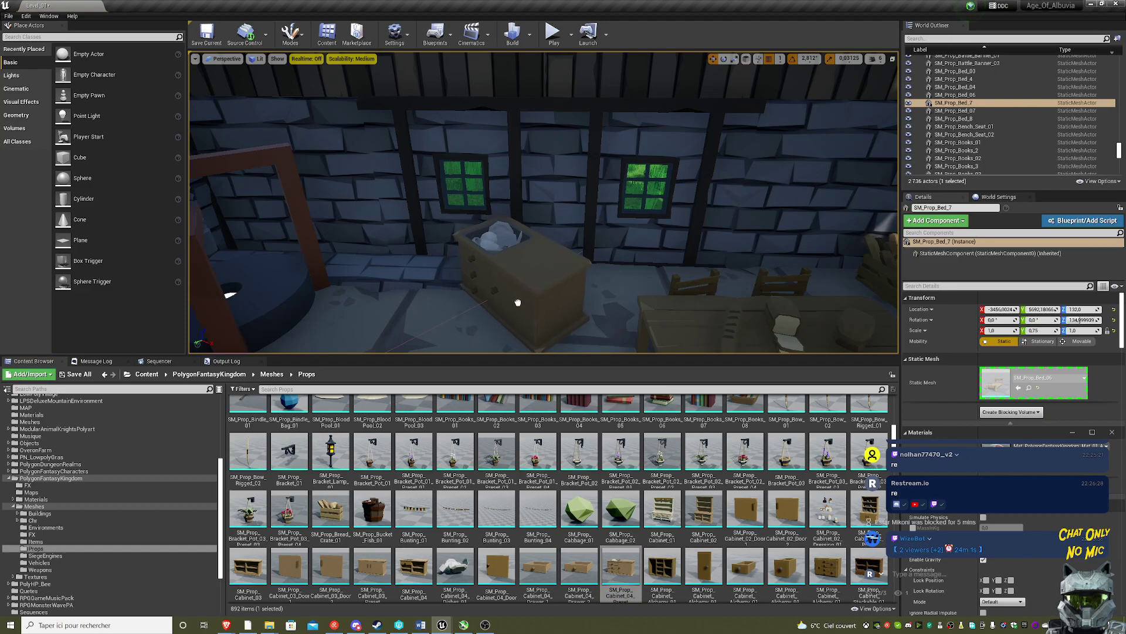
pyautogui.press('e')
pyautogui.moveTo(516, 323)
pyautogui.mouseDown()
pyautogui.moveTo(555, 331)
pyautogui.moveTo(516, 324)
pyautogui.moveTo(544, 285)
pyautogui.moveTo(552, 304)
pyautogui.mouseUp()
pyautogui.press('w')
# - Slide the cabinet slightly right, then back left to about X -4071.9, Y 5174.2
pyautogui.press('e')
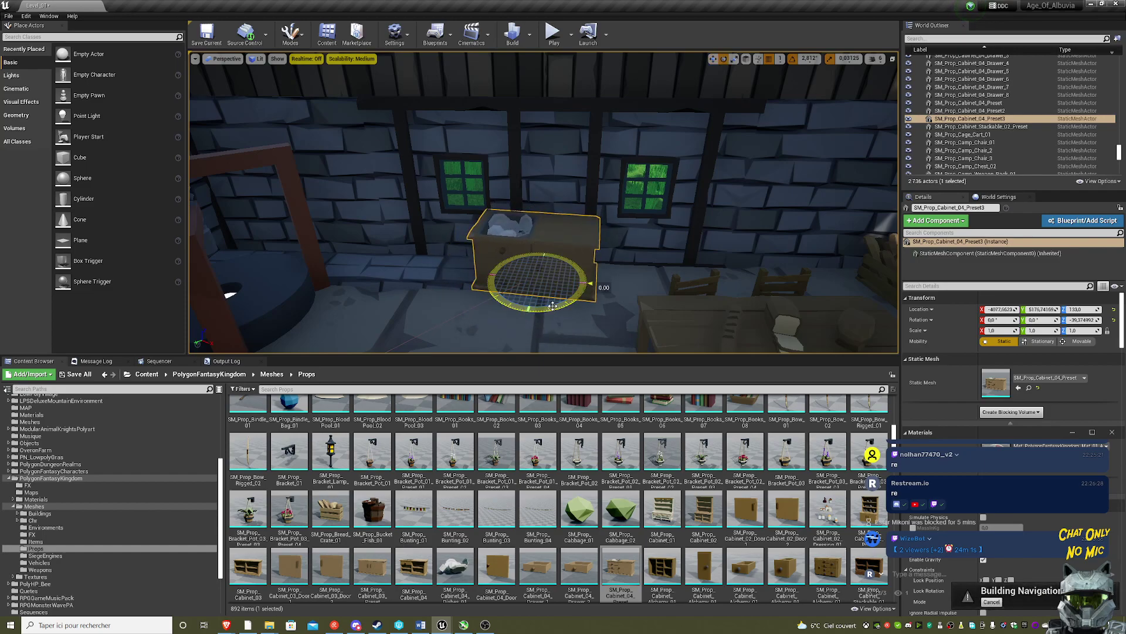
pyautogui.press('r')
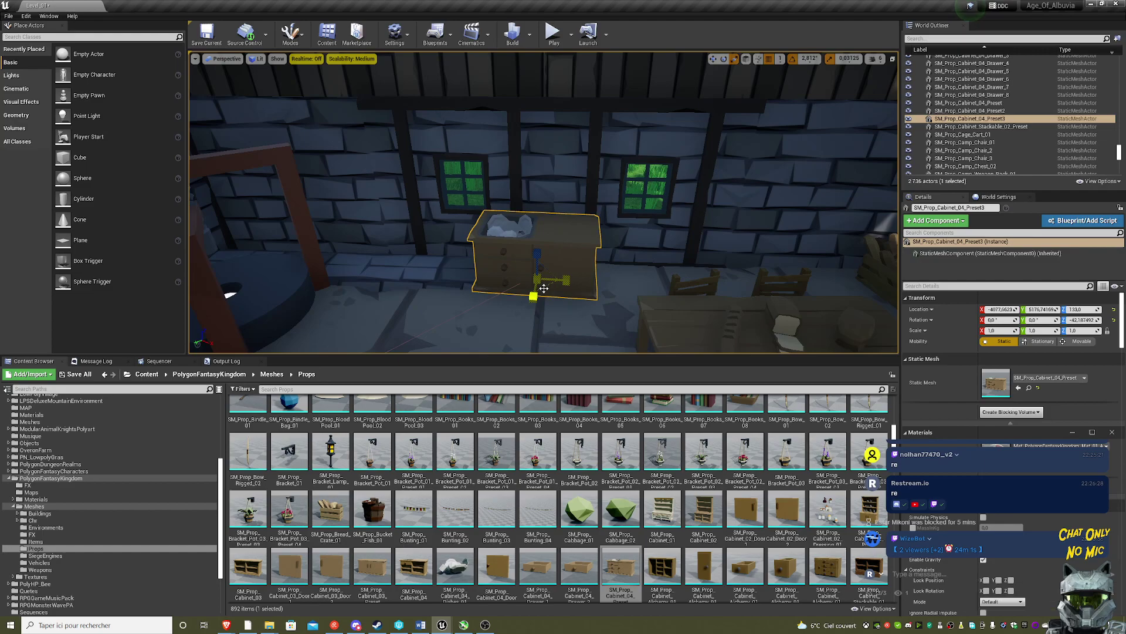
pyautogui.moveTo(544, 287); pyautogui.dragTo(549, 289)
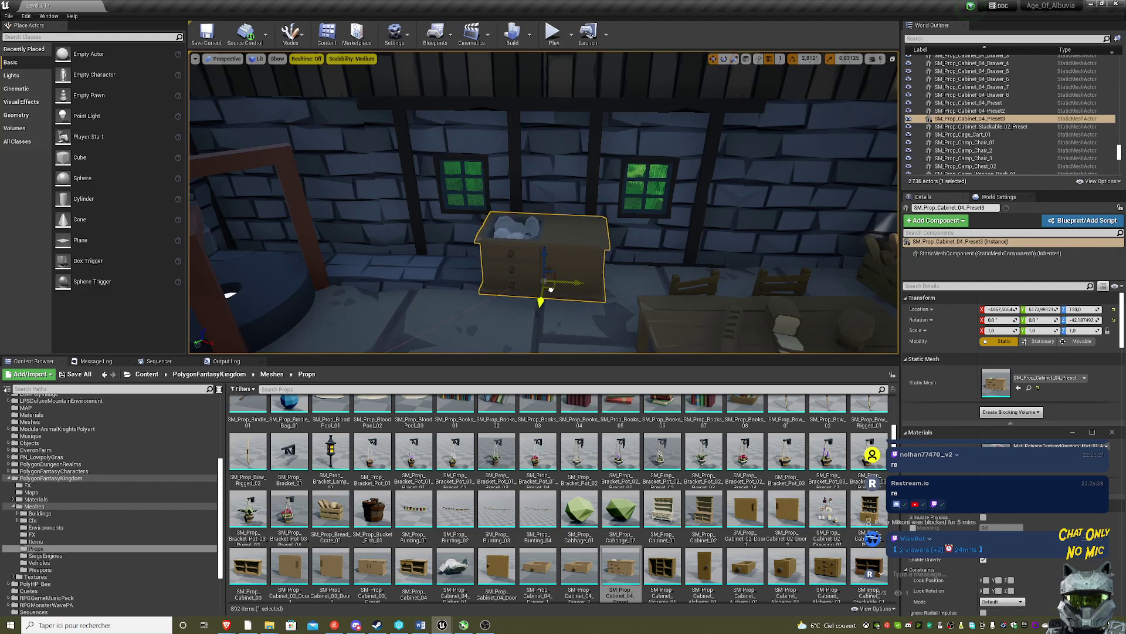
pyautogui.moveTo(551, 290); pyautogui.dragTo(548, 288)
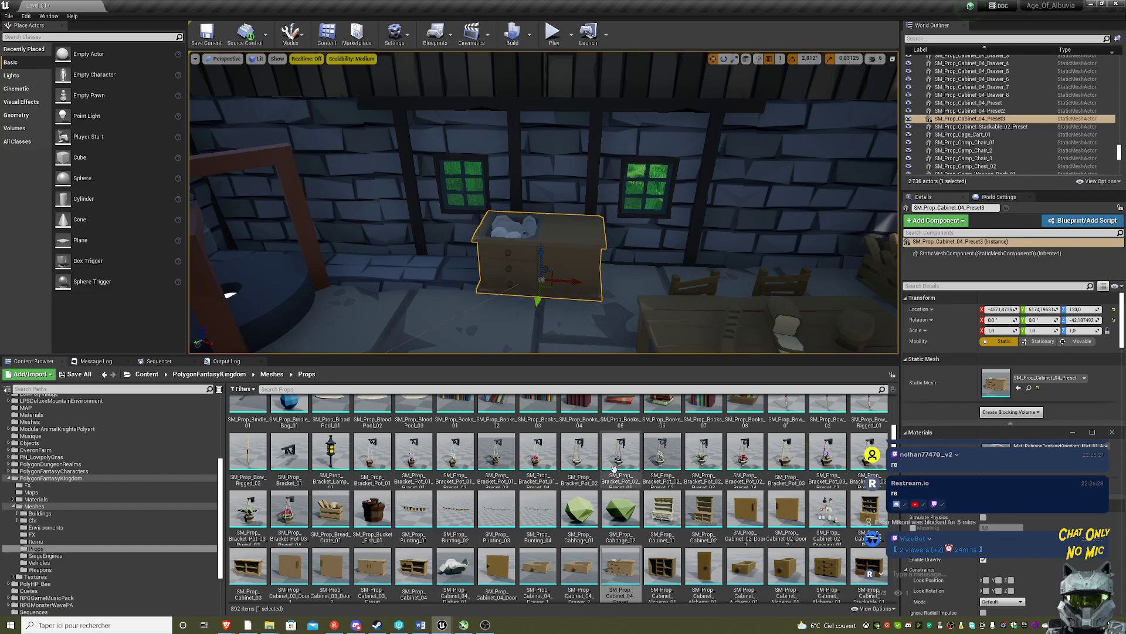
# - Place an SM_Prop_Barrel_01 barrel in the room's corner
pyautogui.scroll(5, 613, 469)
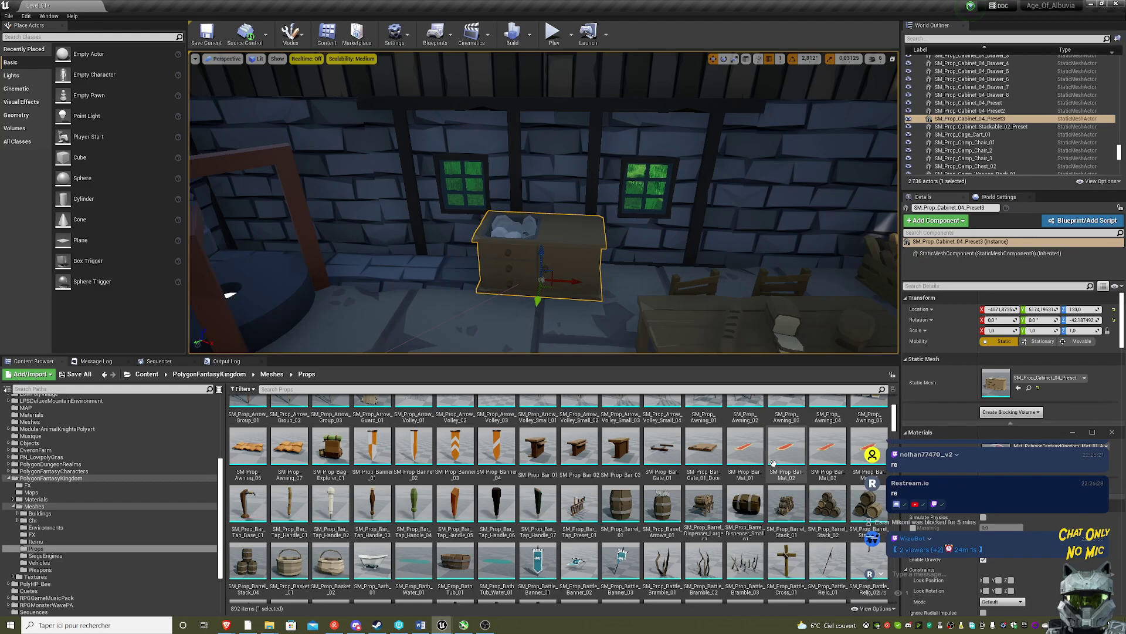
pyautogui.moveTo(620, 505)
pyautogui.mouseDown()
pyautogui.moveTo(513, 379)
pyautogui.moveTo(444, 268)
pyautogui.moveTo(392, 262)
pyautogui.mouseUp()
pyautogui.moveTo(392, 262); pyautogui.dragTo(252, 258, button='right')
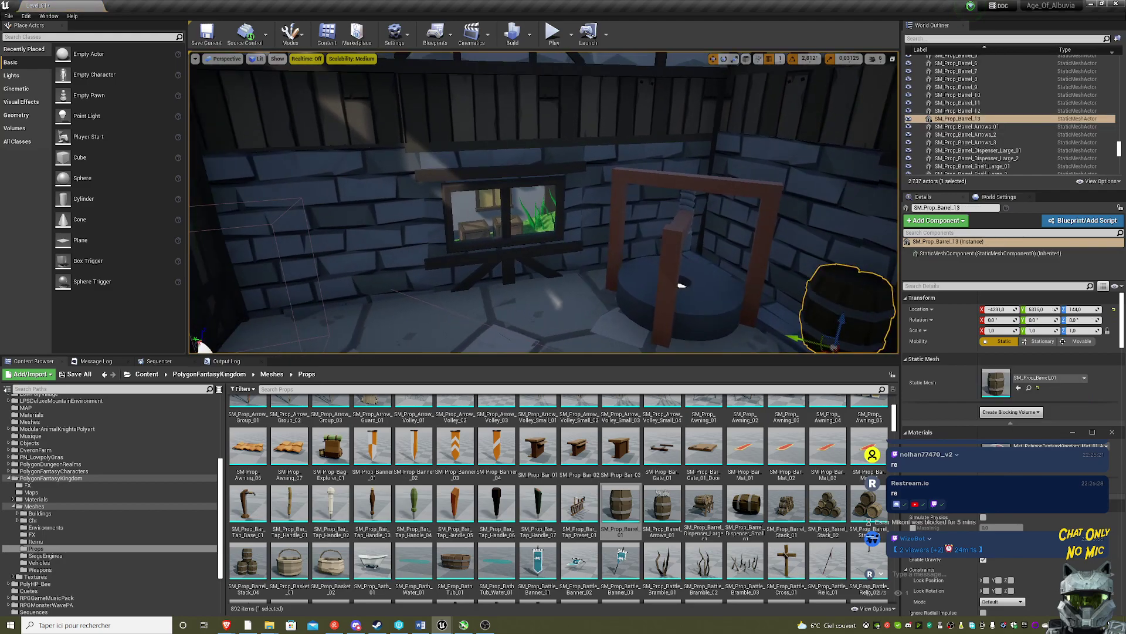
pyautogui.moveTo(468, 331); pyautogui.dragTo(445, 331, button='right')
pyautogui.write('ti')
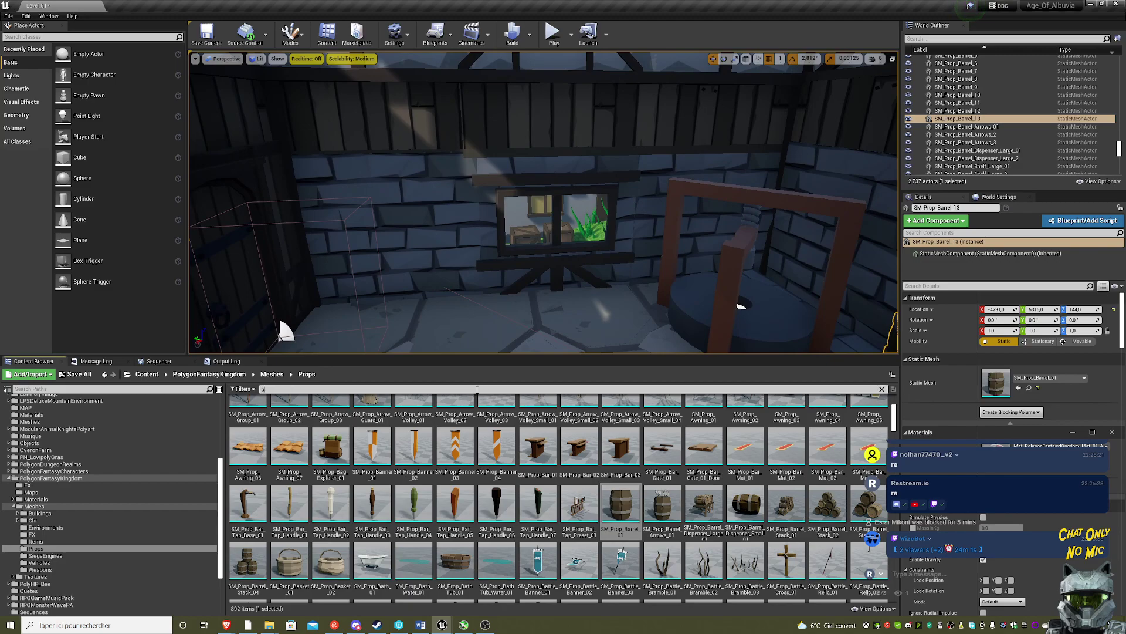
# - Search all content for 'bag' and drop Mesh_Props_Bag_04 on the floor by the window
pyautogui.write('ag')
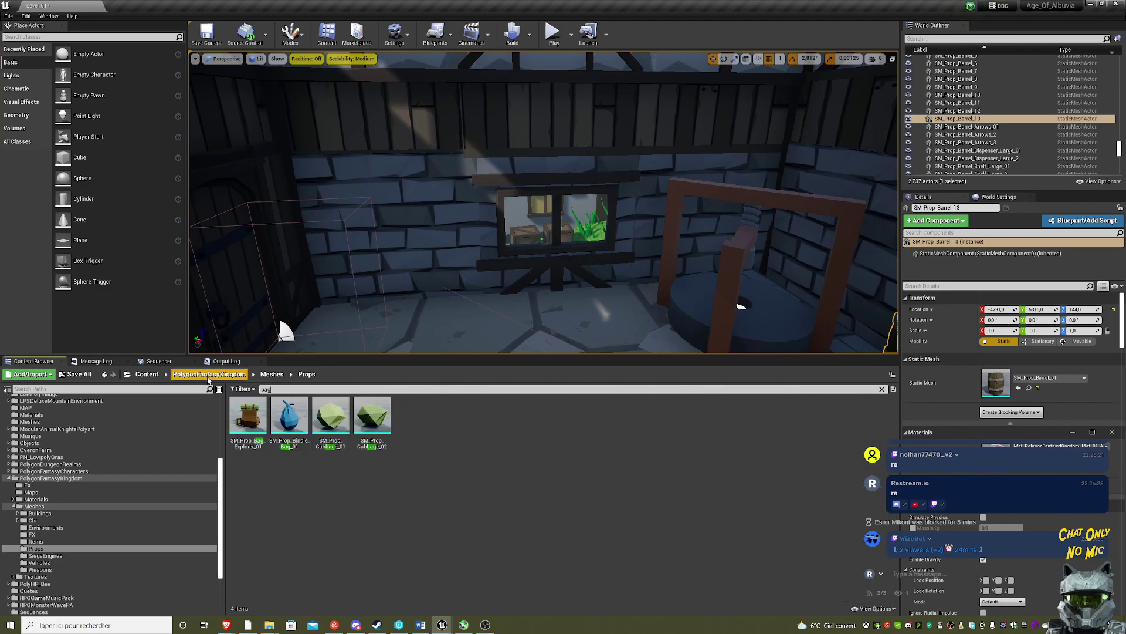
pyautogui.click(146, 375)
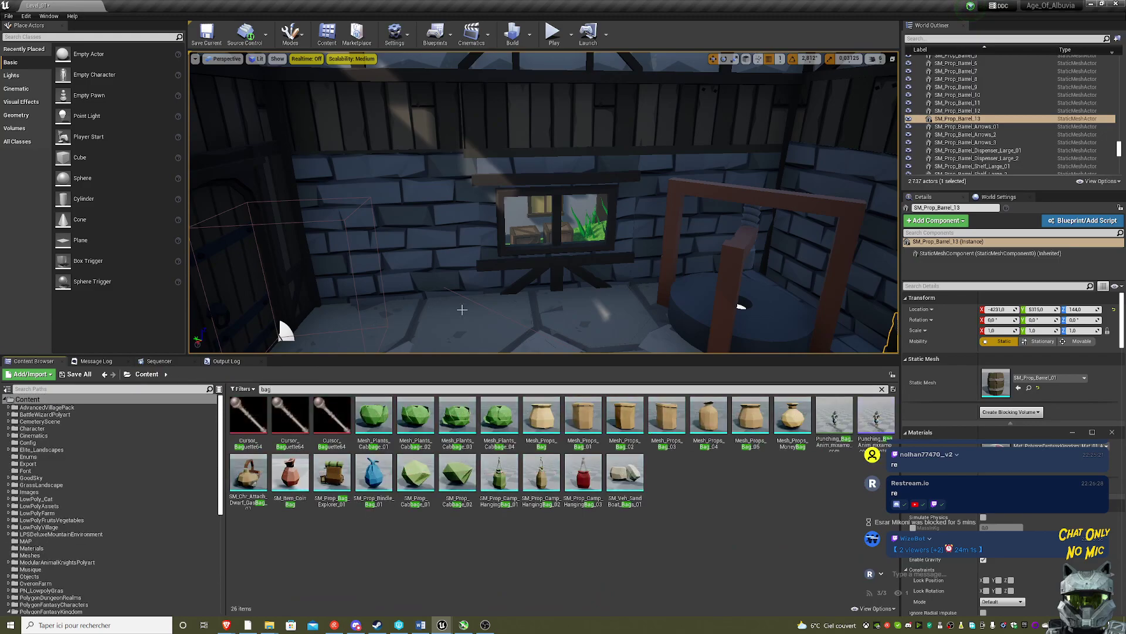
pyautogui.moveTo(701, 418); pyautogui.dragTo(622, 296)
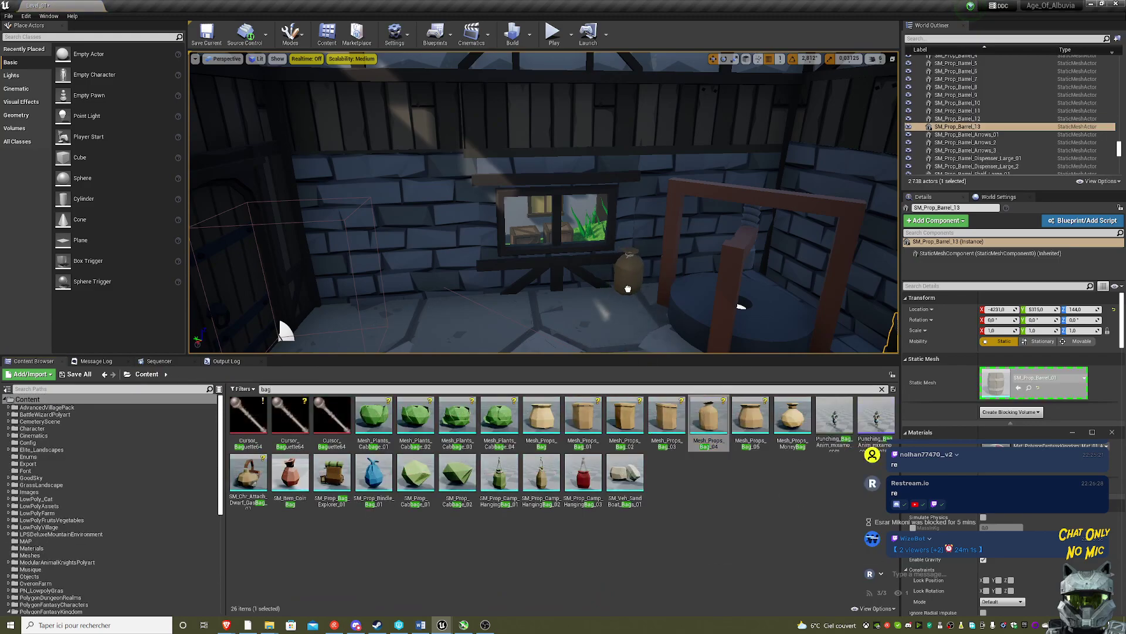
pyautogui.moveTo(627, 288); pyautogui.dragTo(628, 289)
pyautogui.scroll(5, 612, 324)
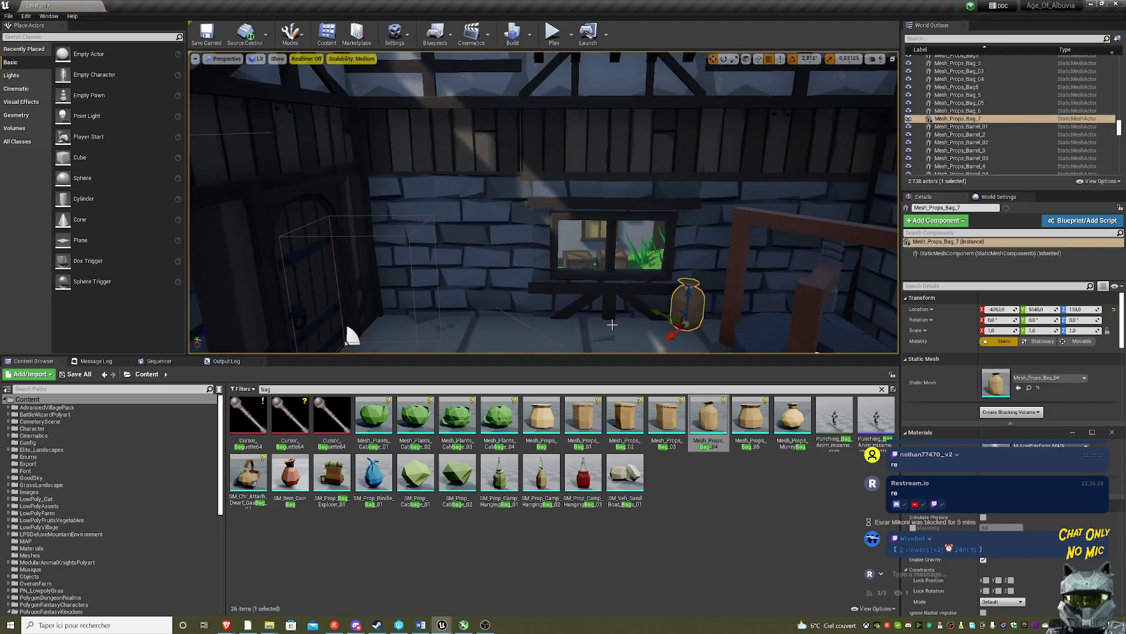
pyautogui.press('f')
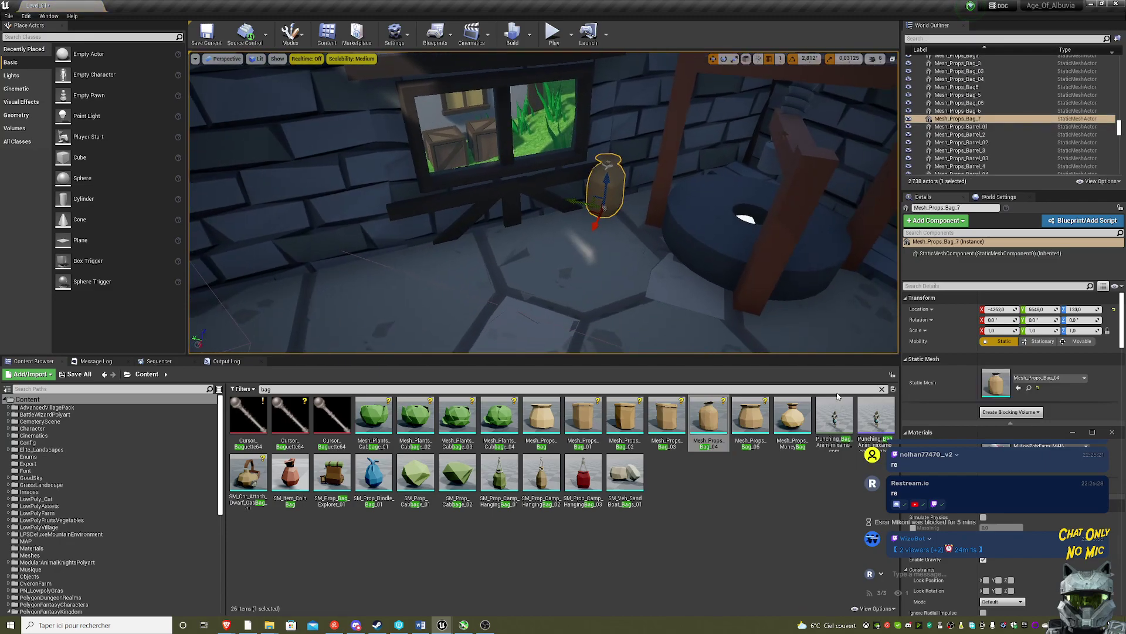
# - Add Mesh_Props_Bag_05 beside the first bag and Mesh_Props_Bag on the floor
pyautogui.moveTo(750, 418)
pyautogui.mouseDown()
pyautogui.moveTo(585, 225)
pyautogui.moveTo(559, 230)
pyautogui.mouseUp()
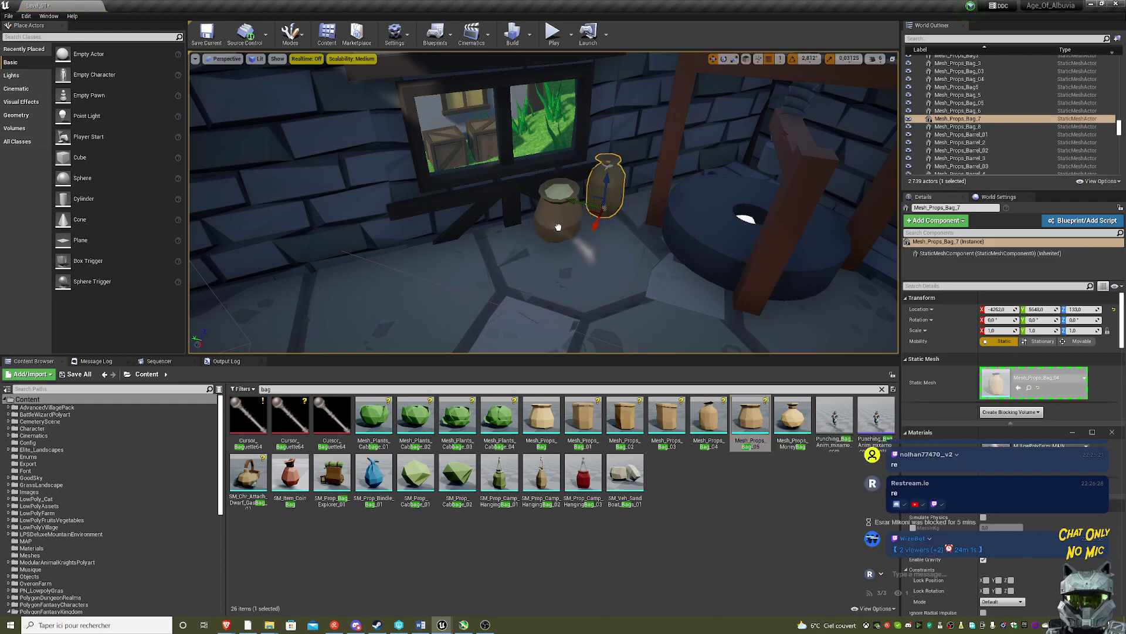
pyautogui.moveTo(558, 227); pyautogui.dragTo(558, 227)
pyautogui.moveTo(558, 227); pyautogui.dragTo(678, 284, button='right')
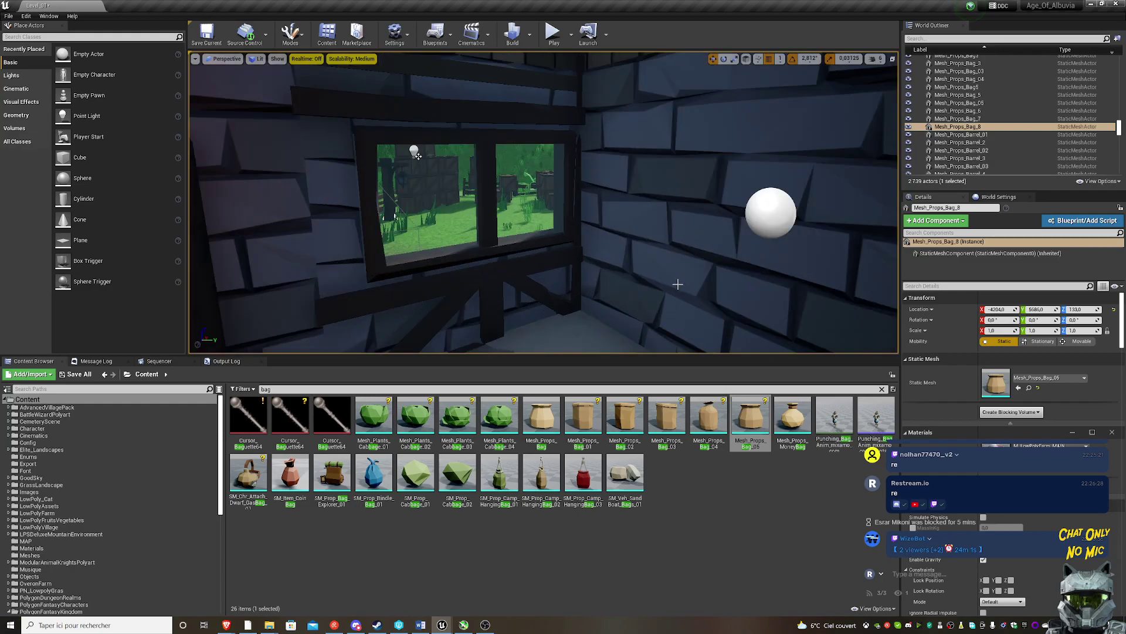
pyautogui.moveTo(541, 418); pyautogui.dragTo(581, 328)
pyautogui.moveTo(696, 54); pyautogui.dragTo(696, 54, button='right')
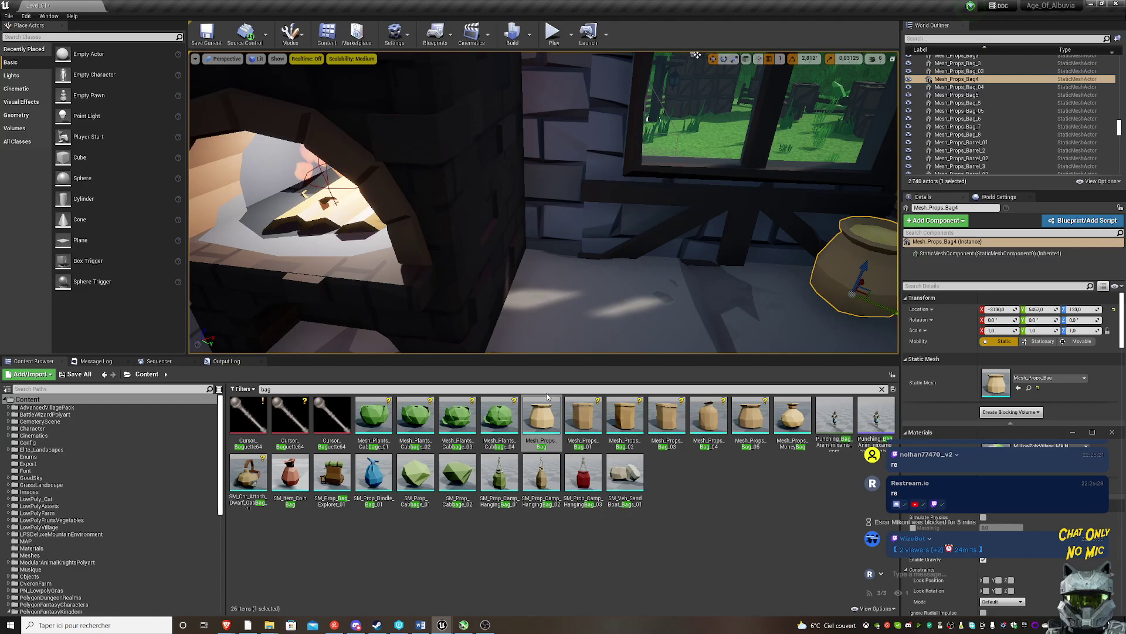
# - Clear the bag search, then place BP_Baignoire_Bois from the Objects folder on the floor beside the bag
pyautogui.click(443, 389)
pyautogui.hotkey('ctrl', 'a')
pyautogui.press('BackSpace')
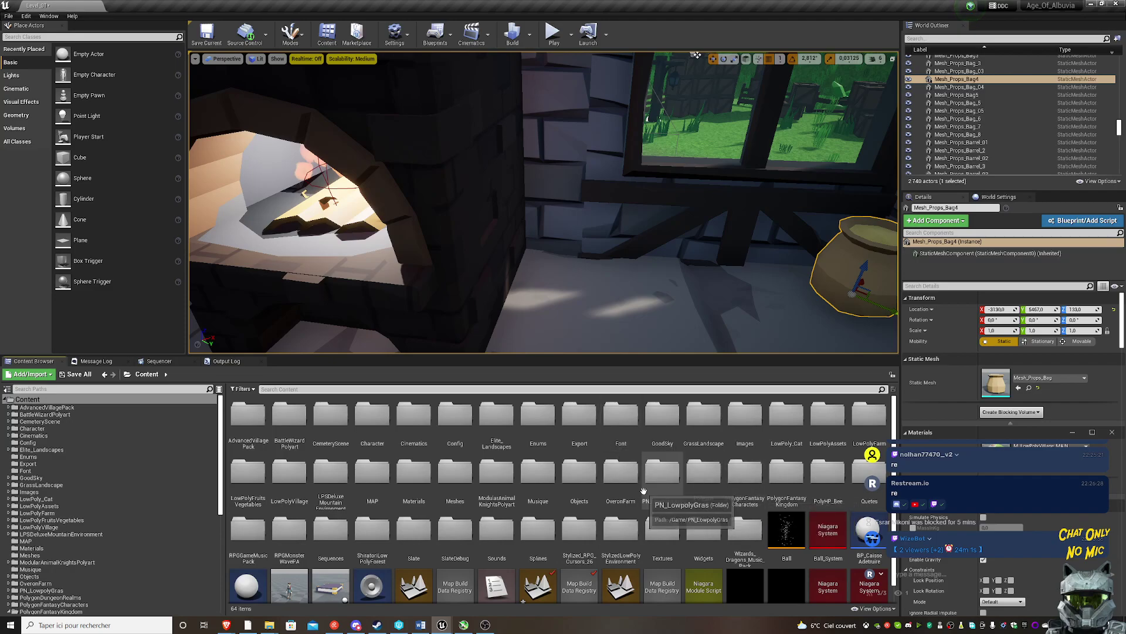
pyautogui.doubleClick(588, 478)
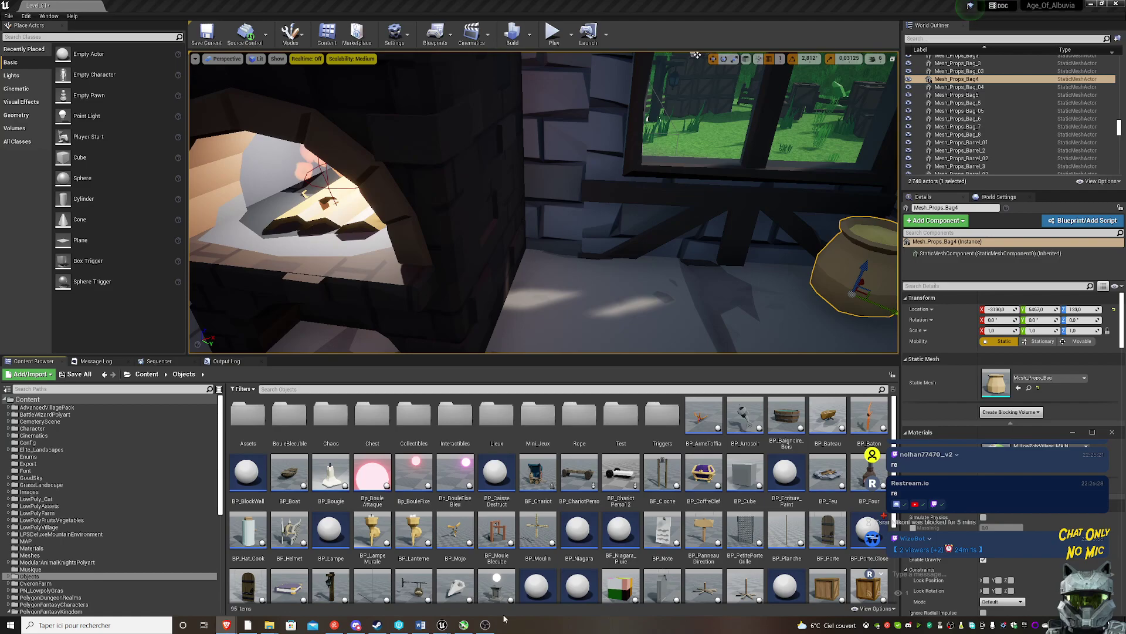
pyautogui.moveTo(791, 409)
pyautogui.mouseDown()
pyautogui.moveTo(602, 298)
pyautogui.moveTo(582, 300)
pyautogui.mouseUp()
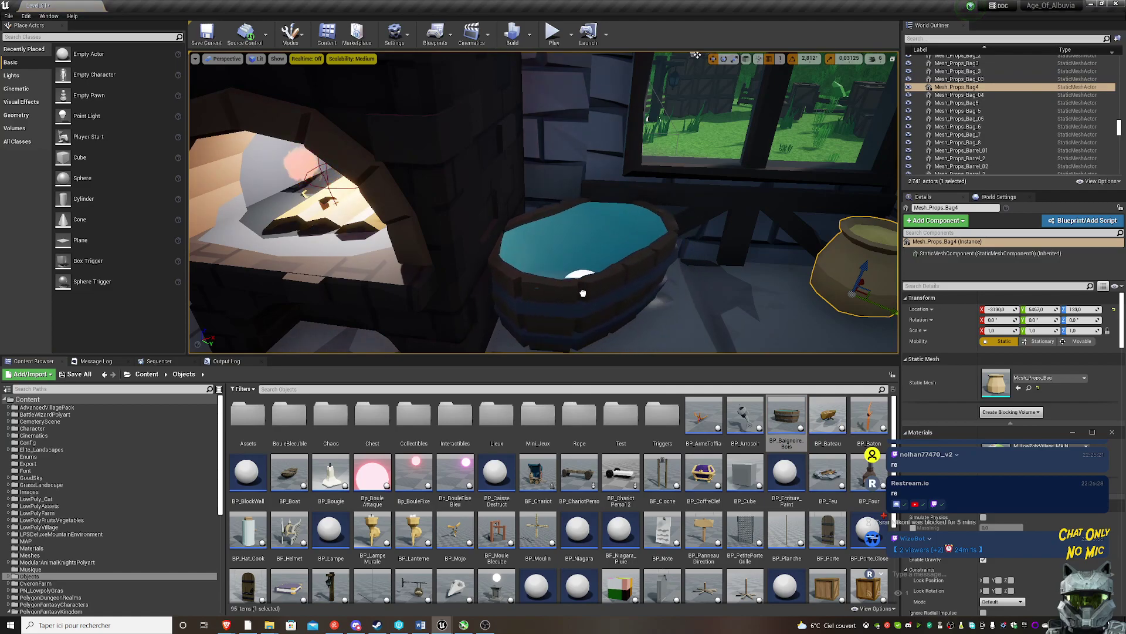
pyautogui.moveTo(582, 300); pyautogui.dragTo(602, 318)
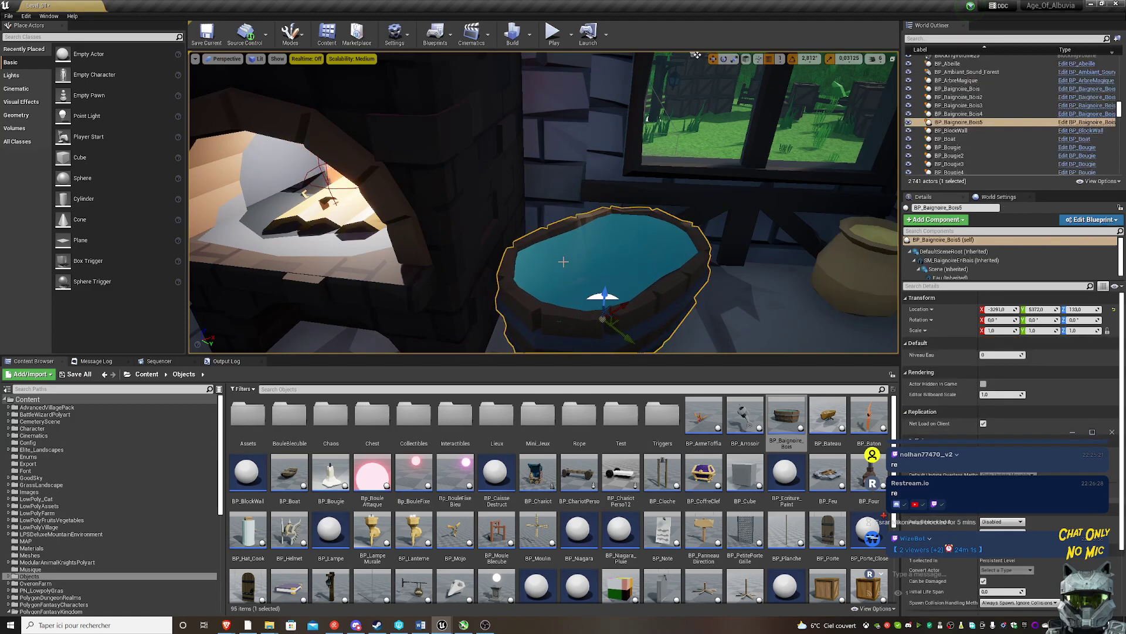
pyautogui.click(554, 34)
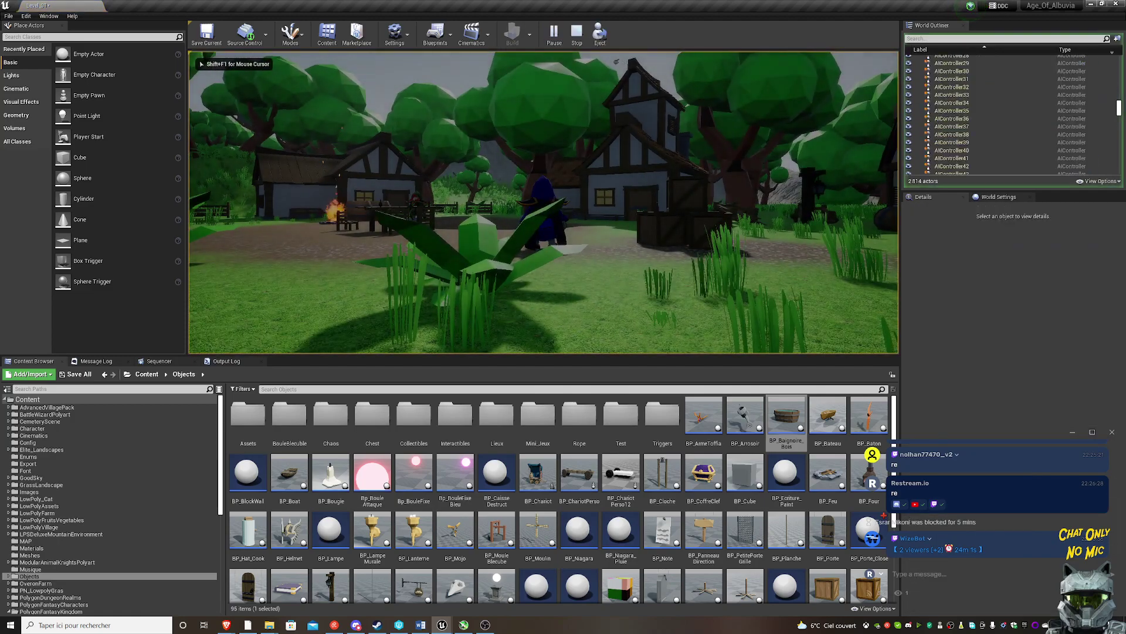
pyautogui.press('w')
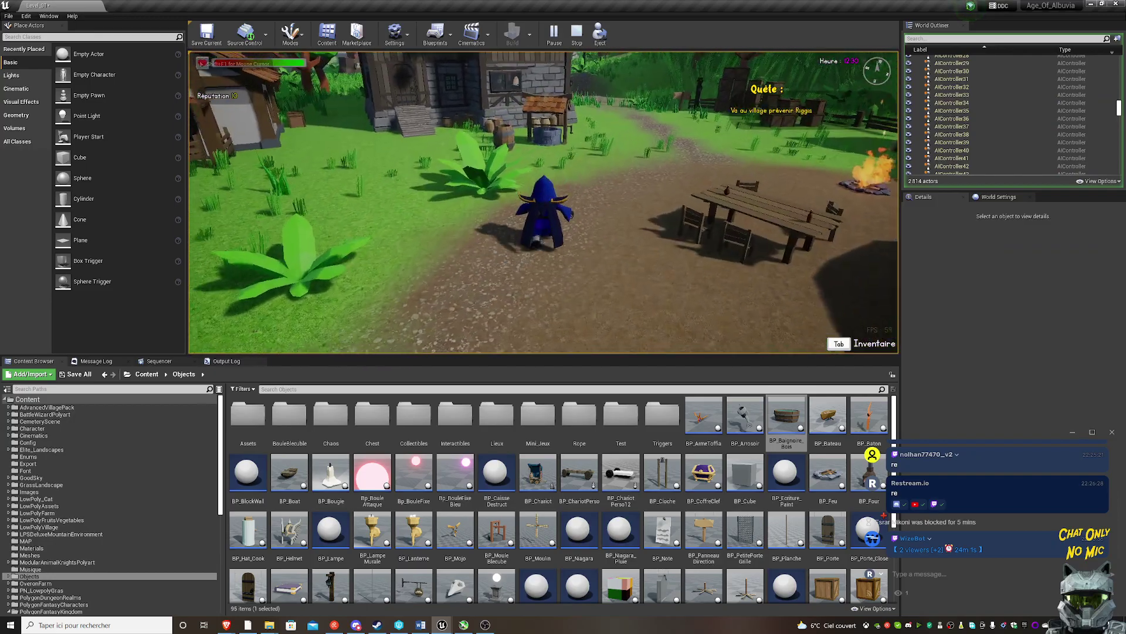
pyautogui.press('w')
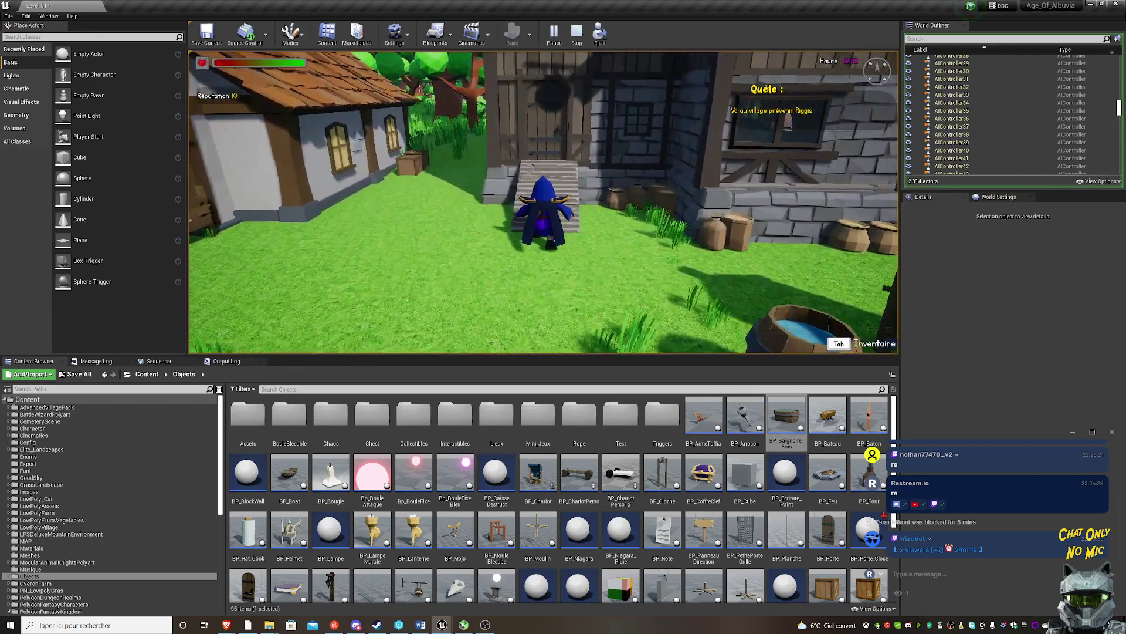
pyautogui.press('w')
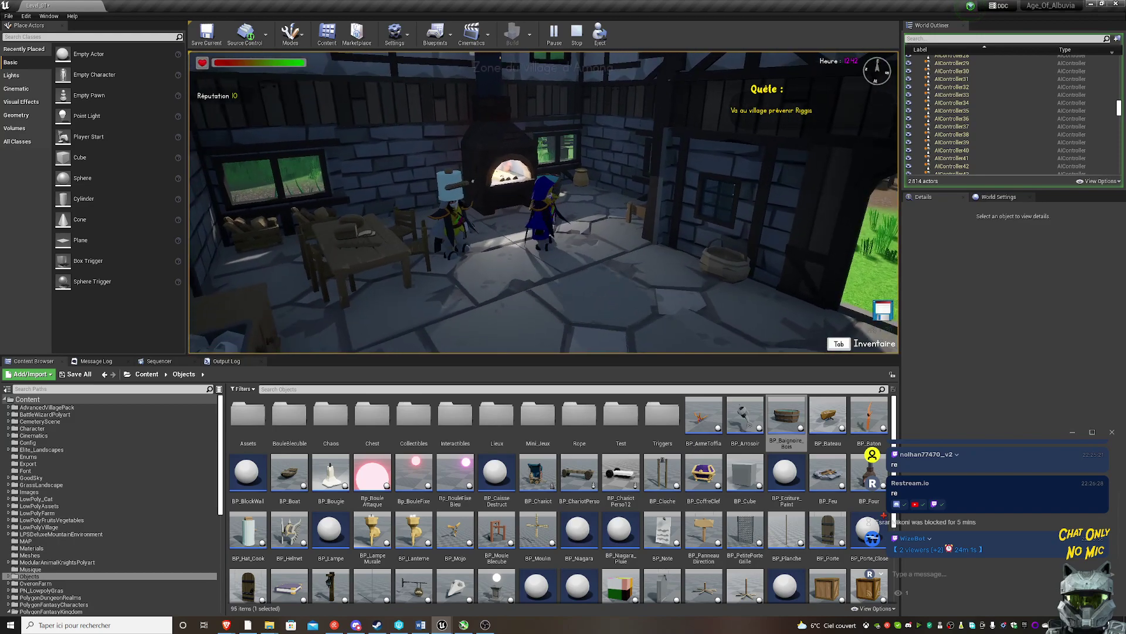
pyautogui.press('w')
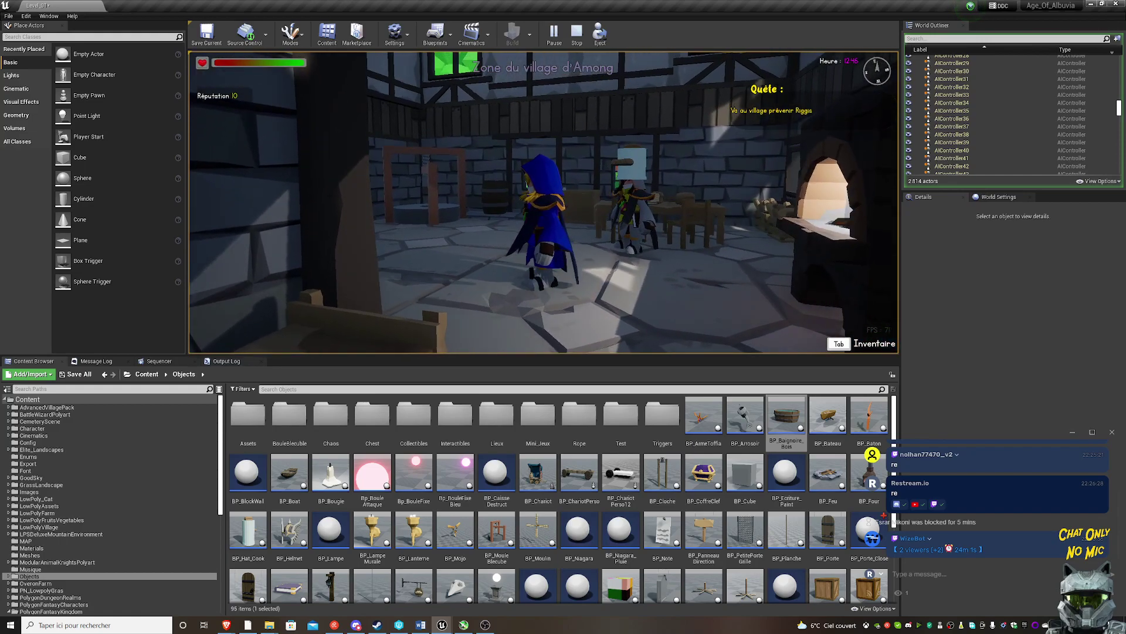
pyautogui.press('w')
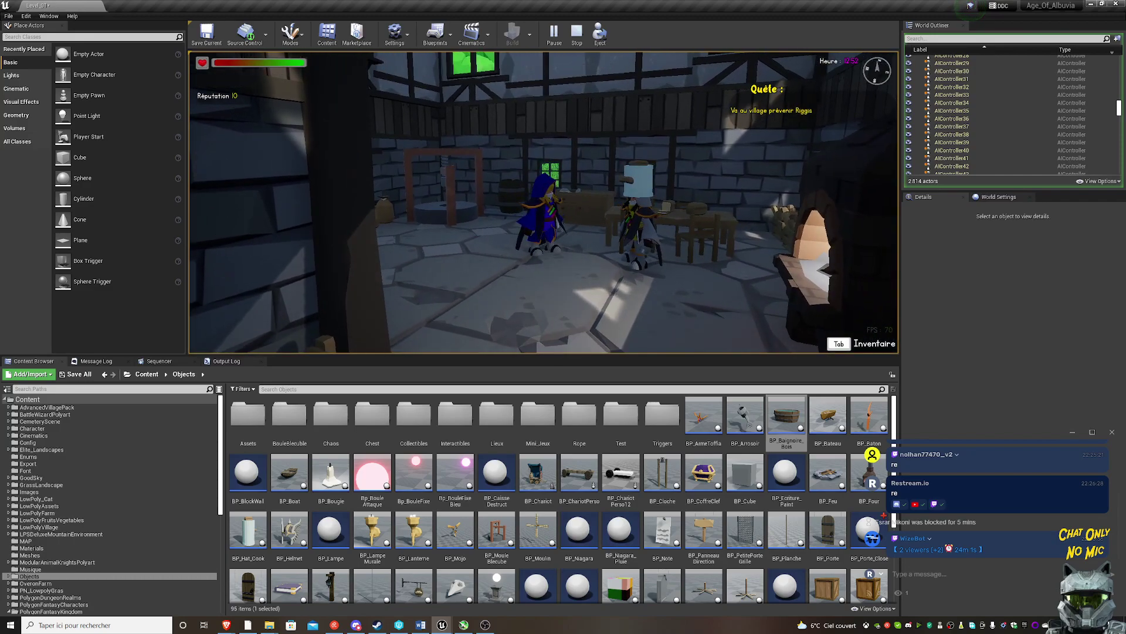
pyautogui.press('Escape')
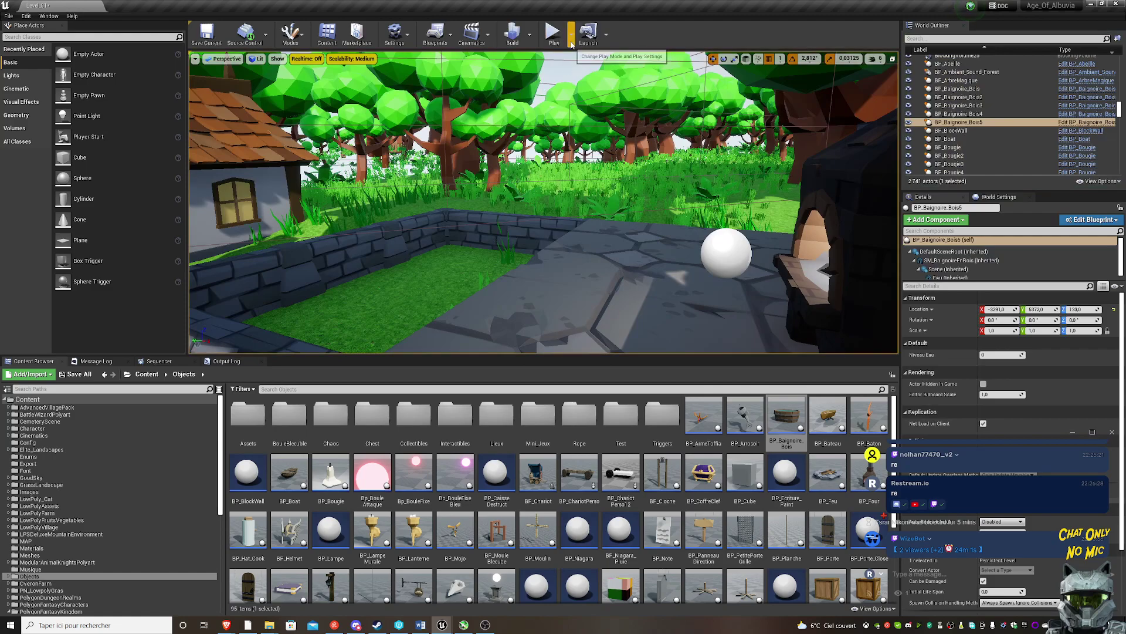
pyautogui.click(570, 34)
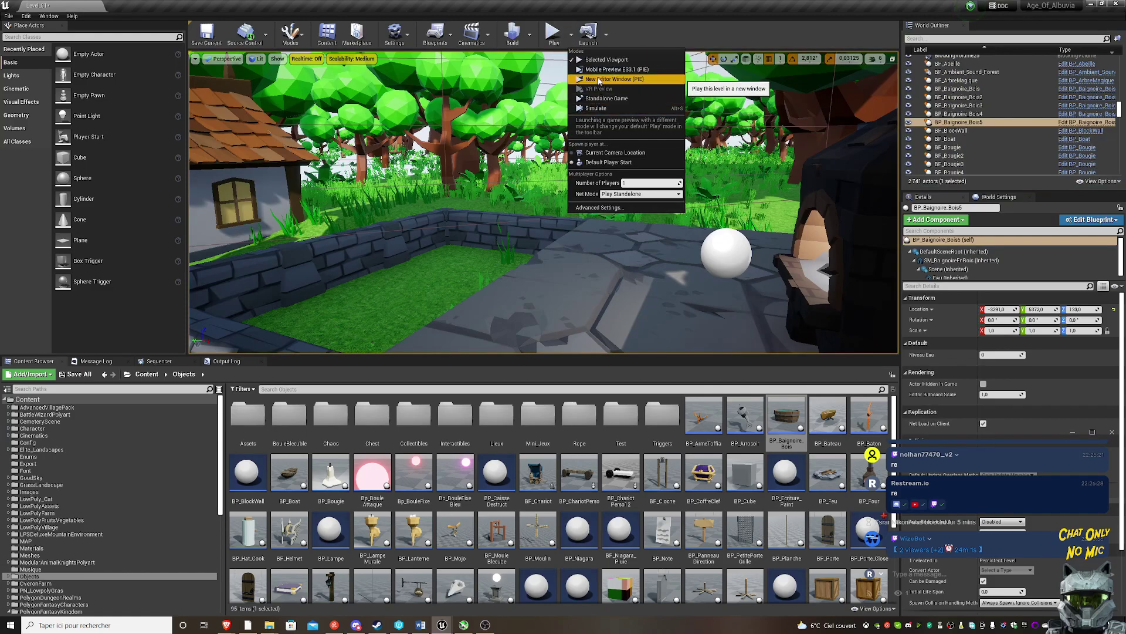
pyautogui.click(599, 81)
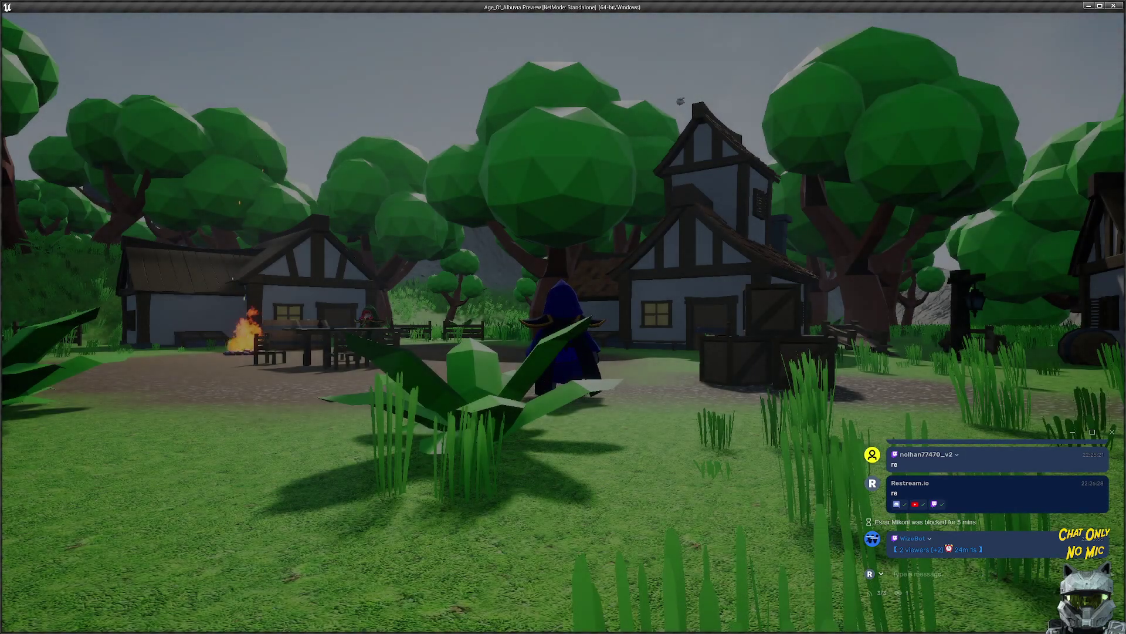
pyautogui.hotkey('alt', 'Tab')
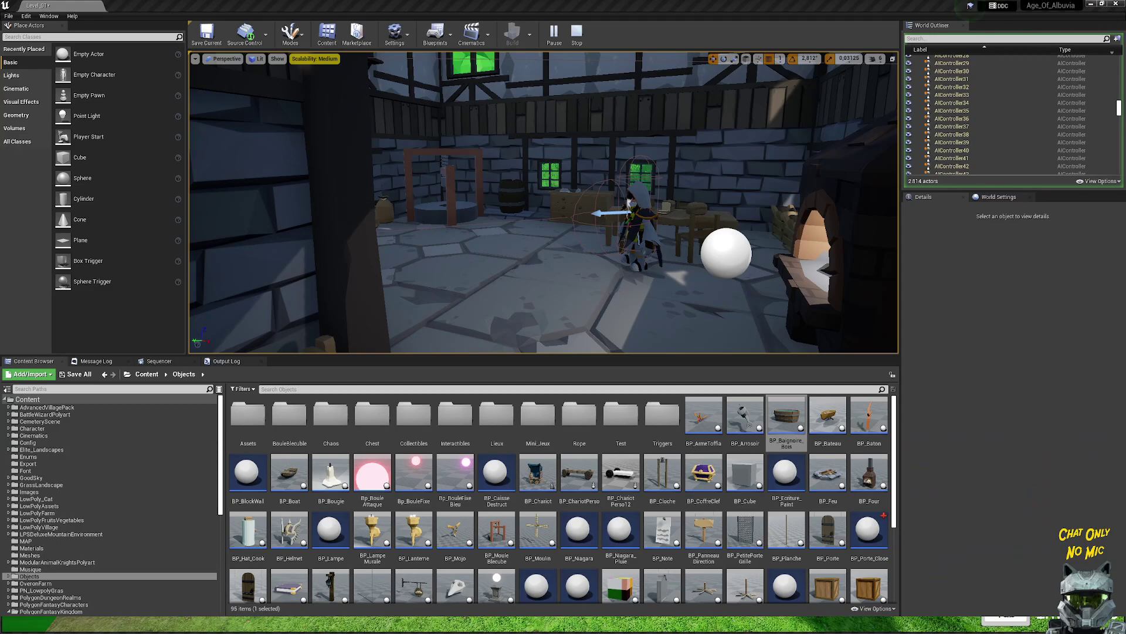
pyautogui.hotkey('alt', 'Tab')
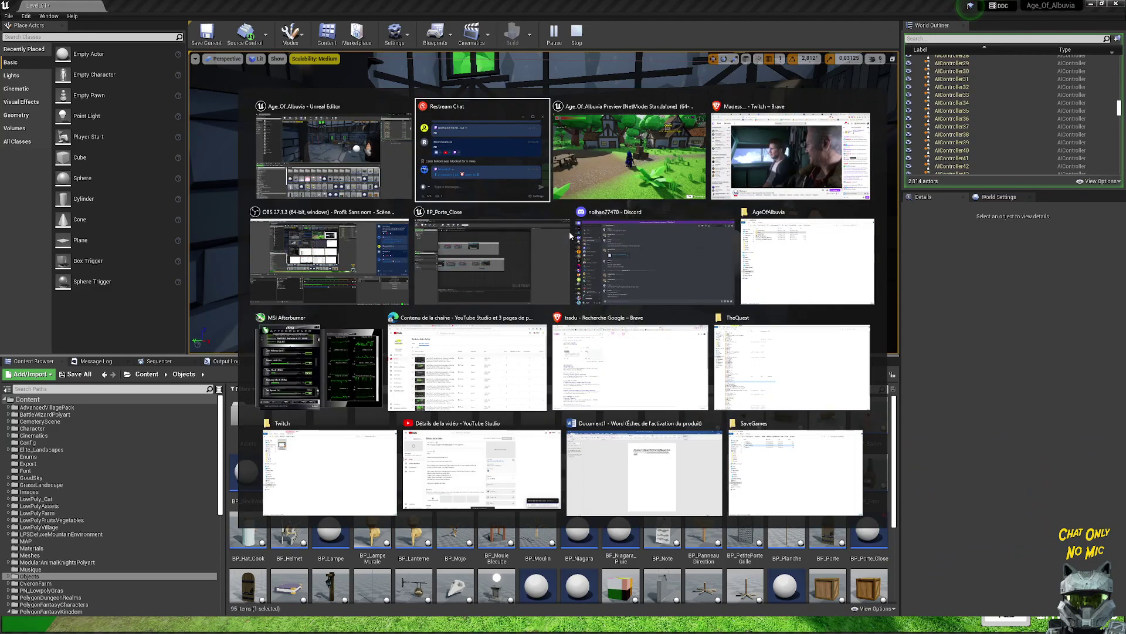
pyautogui.press('Tab')
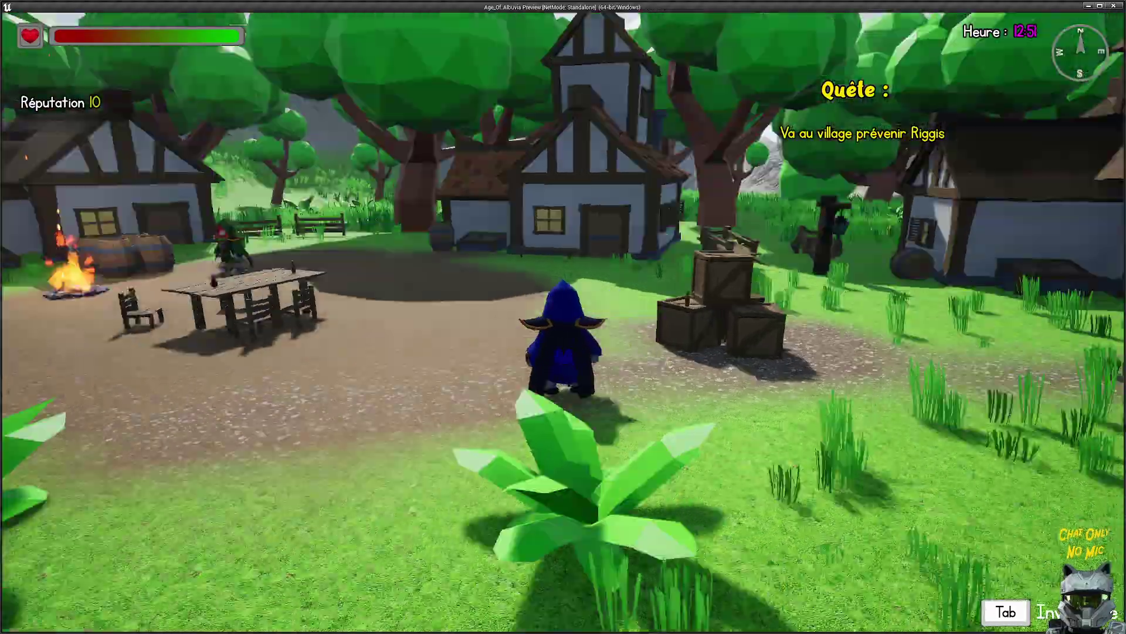
pyautogui.press('w')
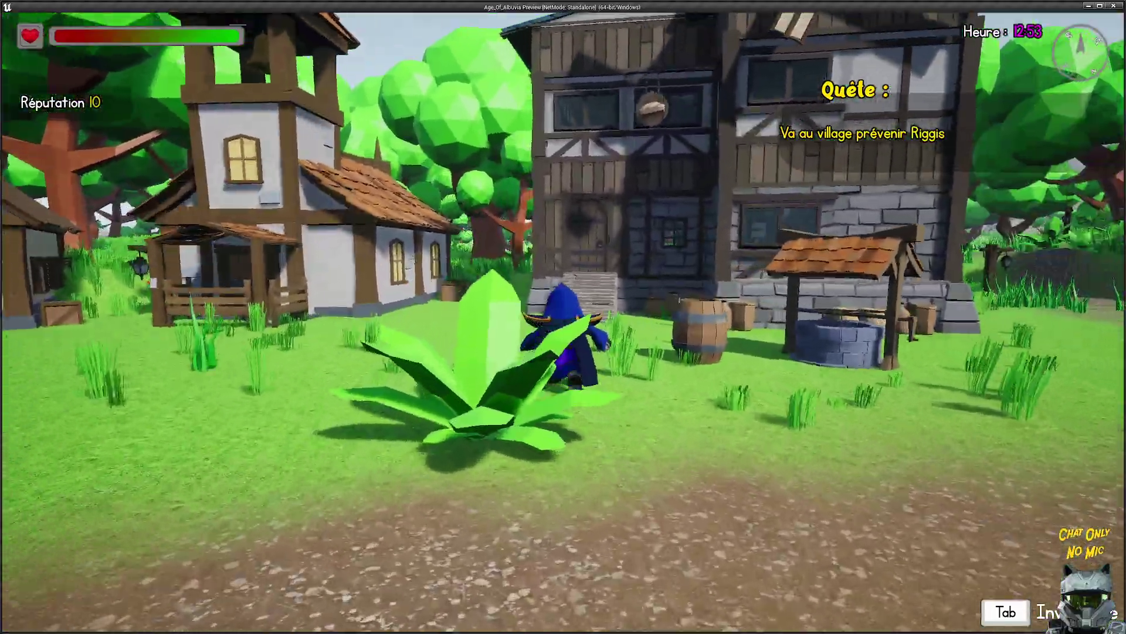
pyautogui.press('w')
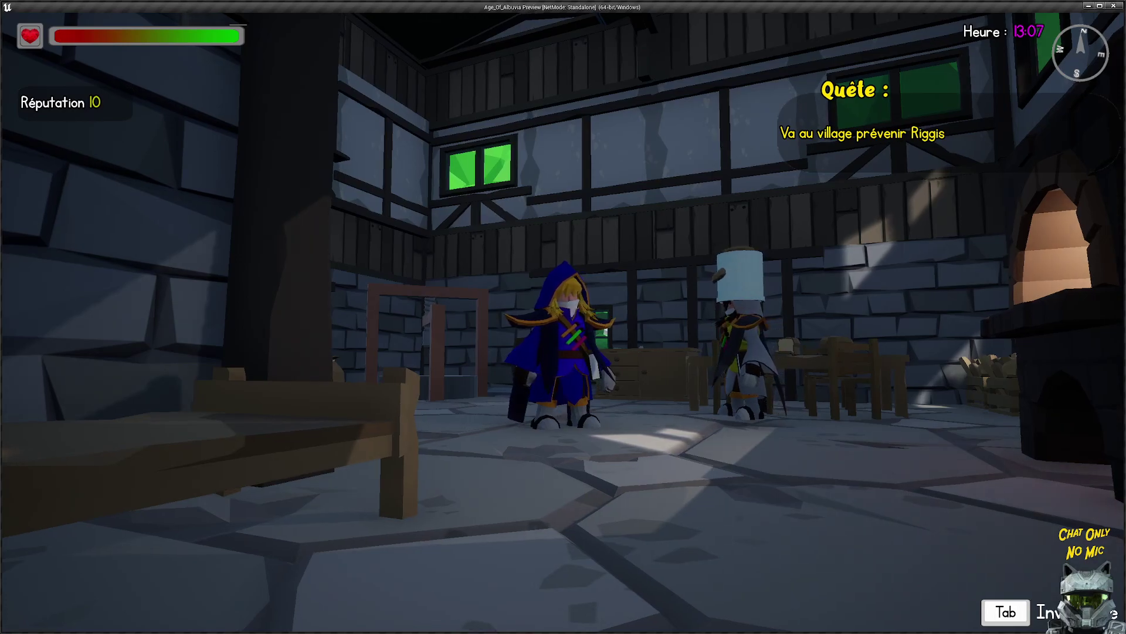
pyautogui.press('Escape')
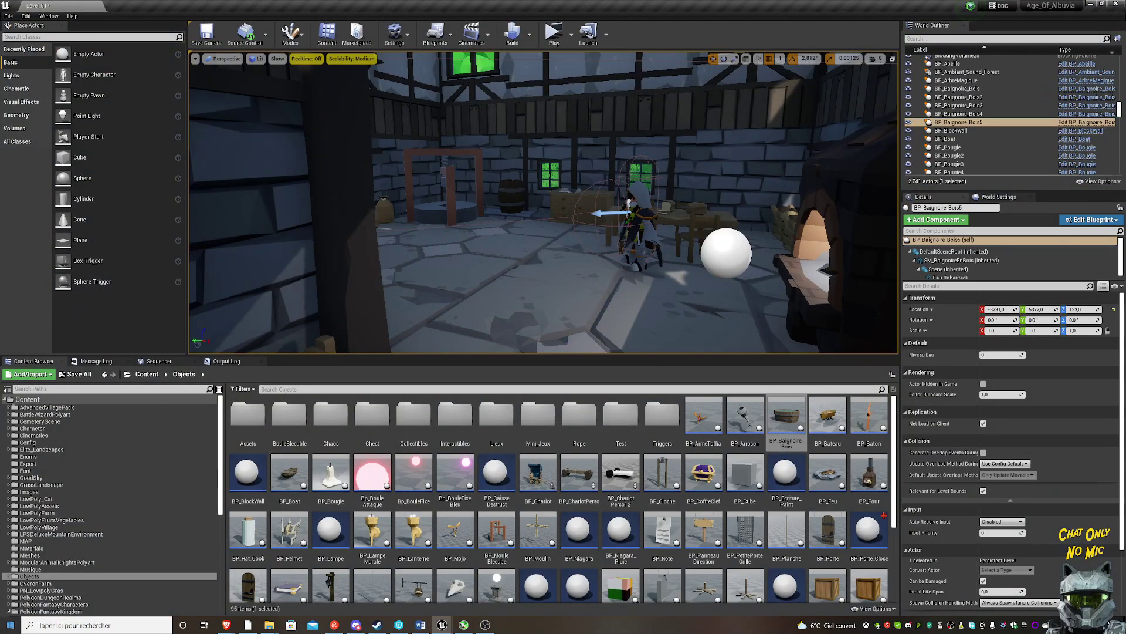
# - Launch paint.net from the Start menu search
pyautogui.click(11, 624)
pyautogui.write('paint')
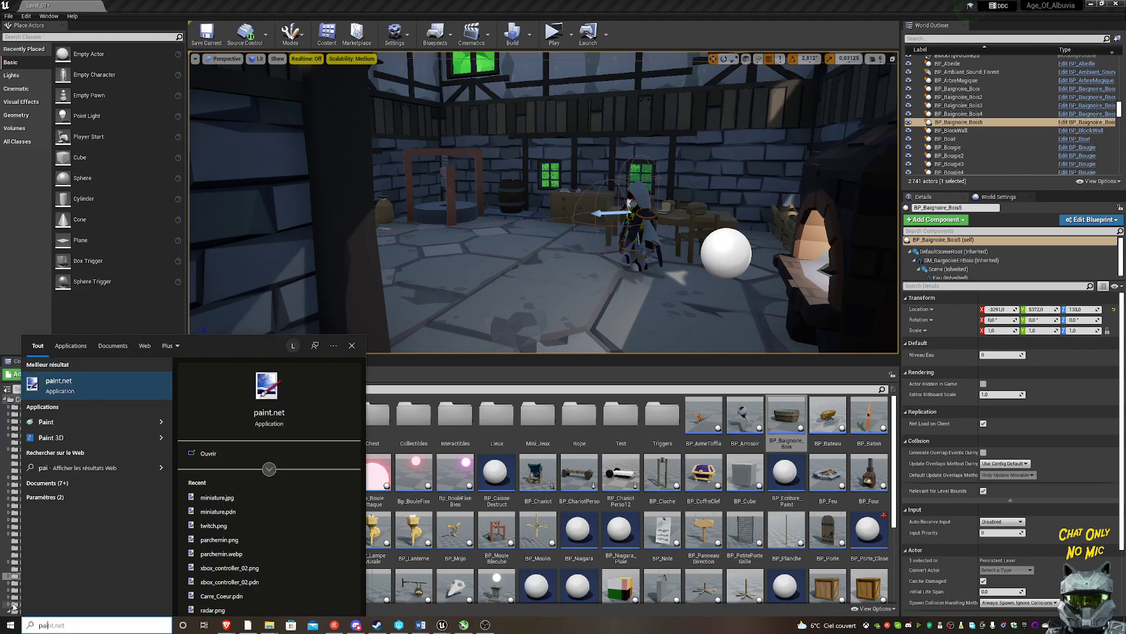
pyautogui.press('Escape')
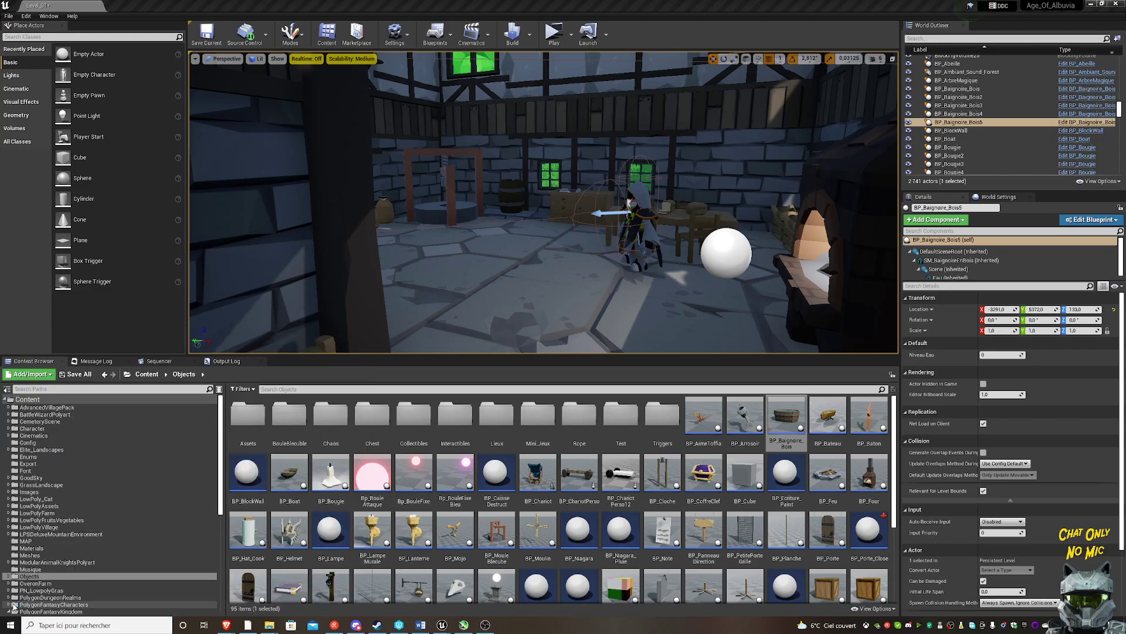
# - Paste the screenshot with 'Agrandir la zone de dessin' to enlarge the canvas, then return to Unreal
pyautogui.hotkey('ctrl', 'v')
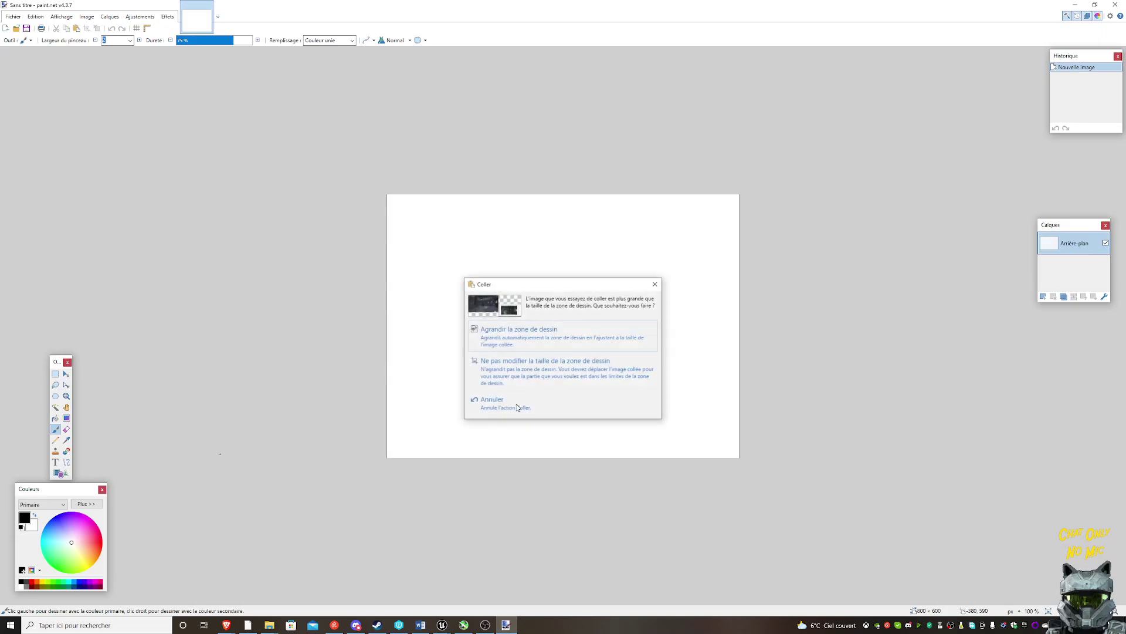
pyautogui.click(563, 328)
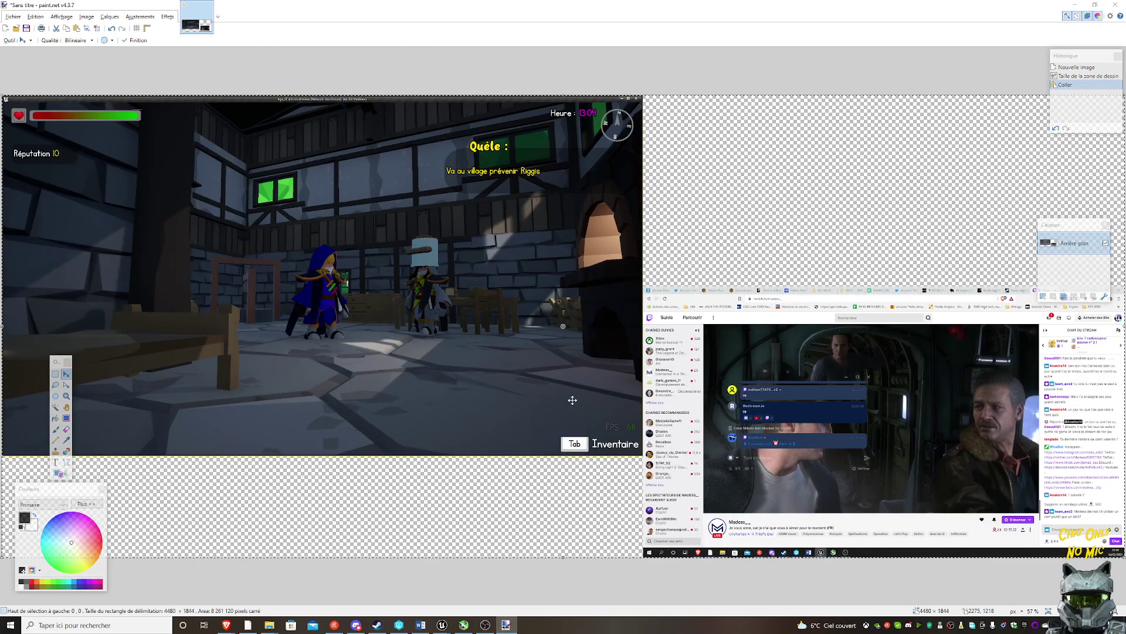
pyautogui.hotkey('alt', 'Tab')
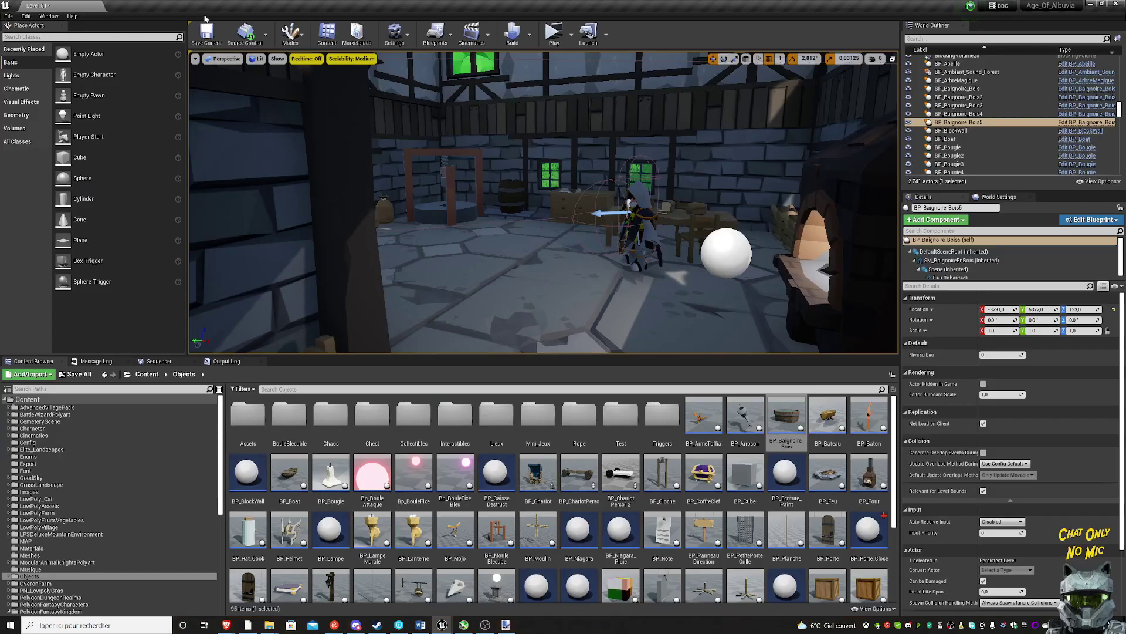
# - Save the current level Level_01 and all modified assets
pyautogui.click(206, 32)
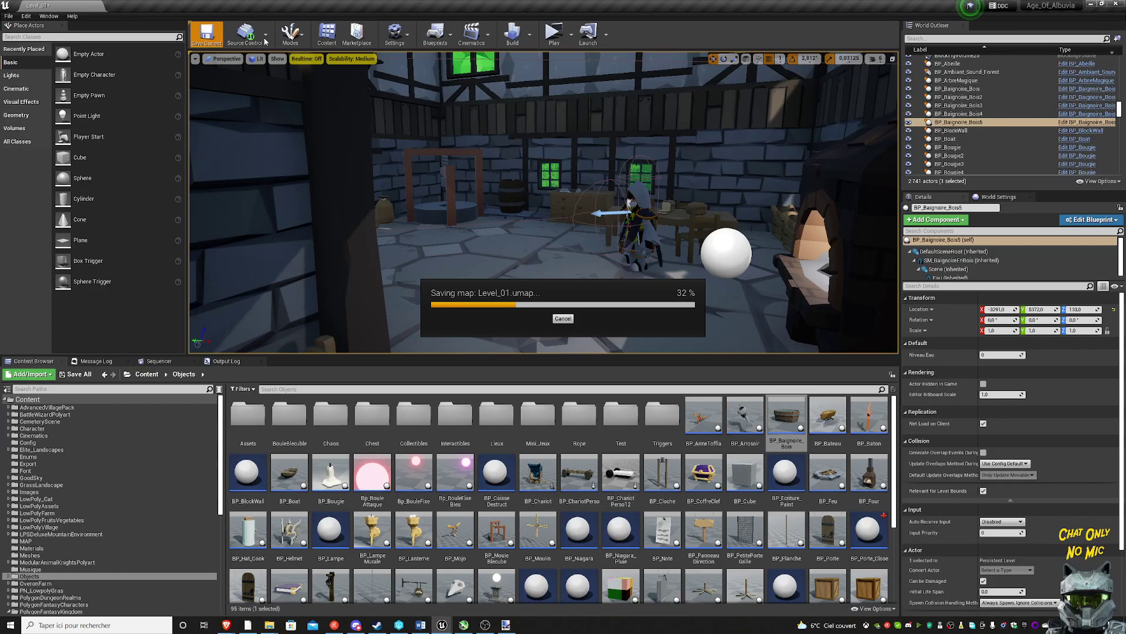
pyautogui.click(9, 16)
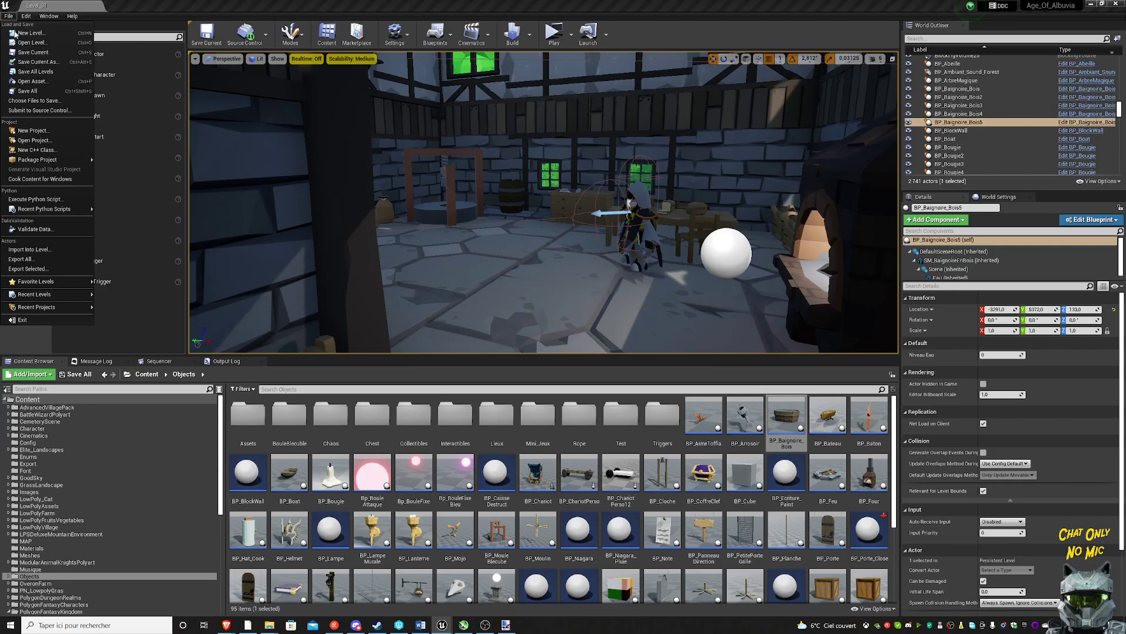
pyautogui.click(27, 91)
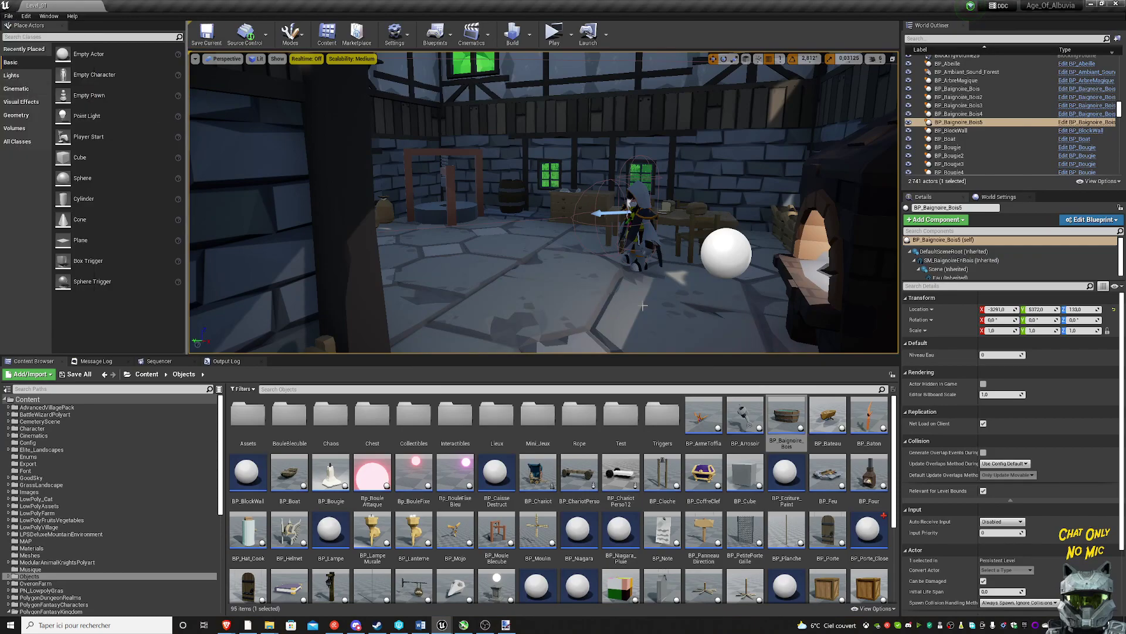
# - Submit the changed files to source control with the description DAILY UPDATE
pyautogui.click(245, 32)
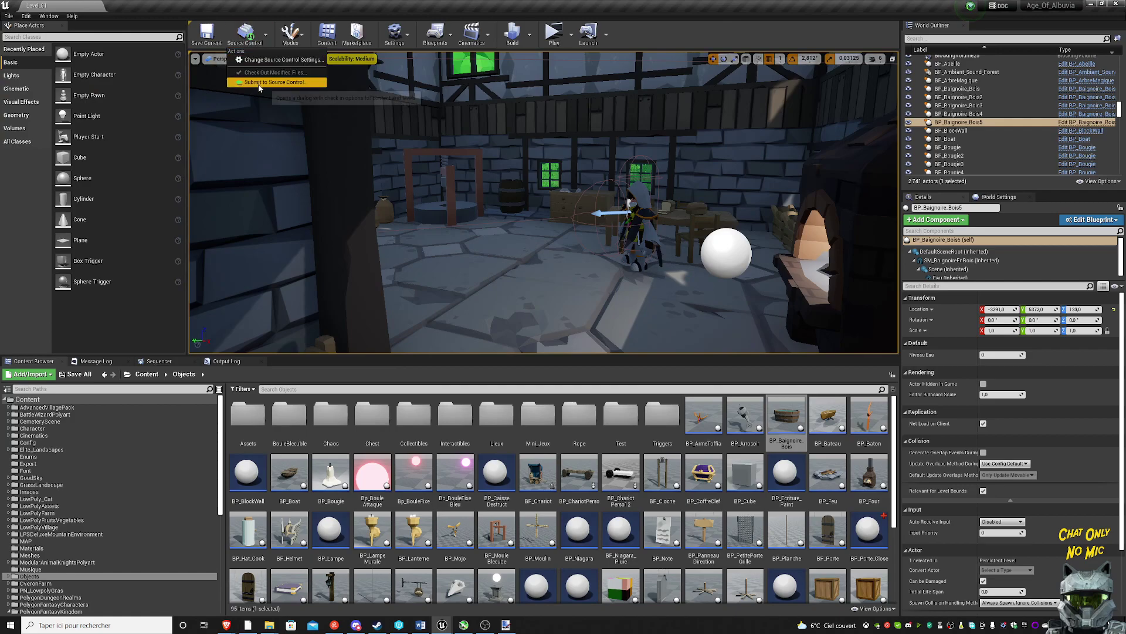
pyautogui.click(259, 84)
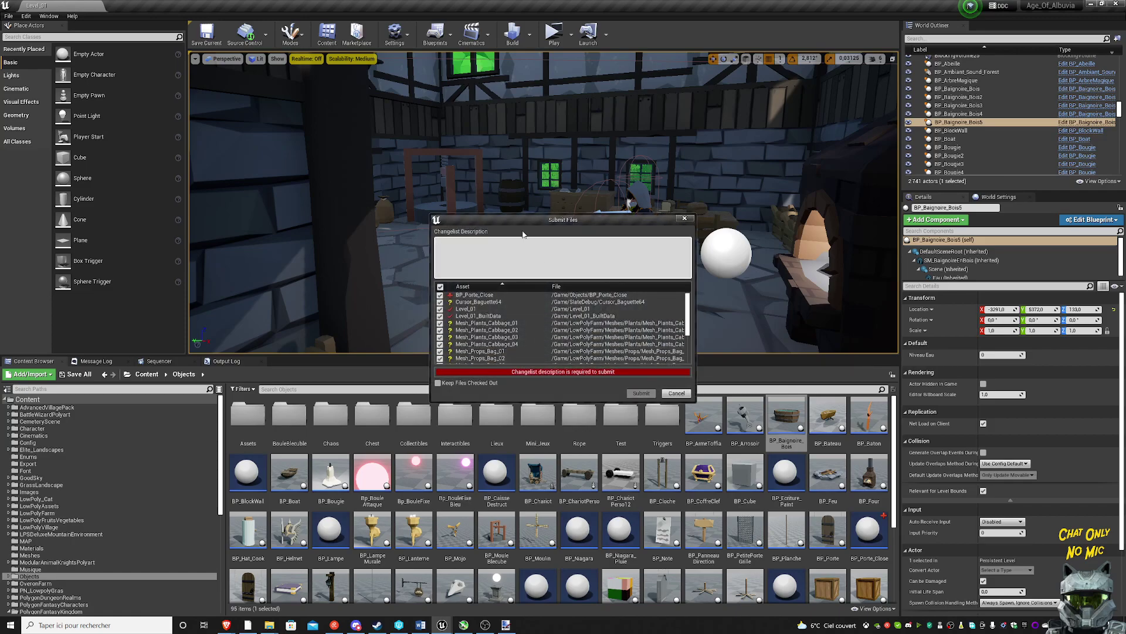
pyautogui.write('DAILY UPDATE')
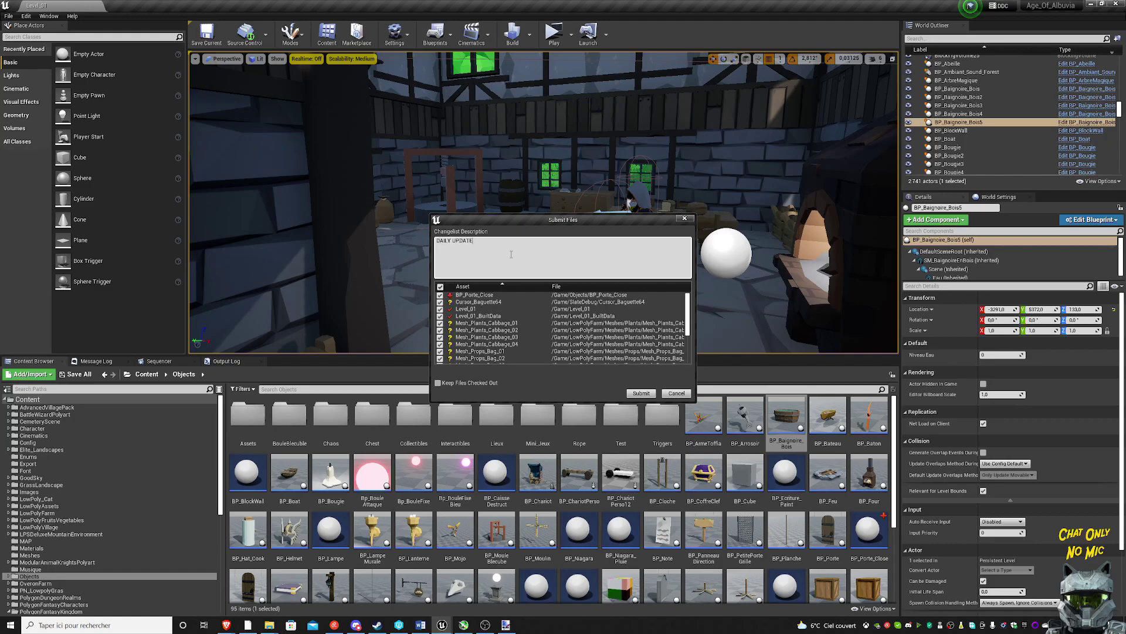
pyautogui.click(642, 392)
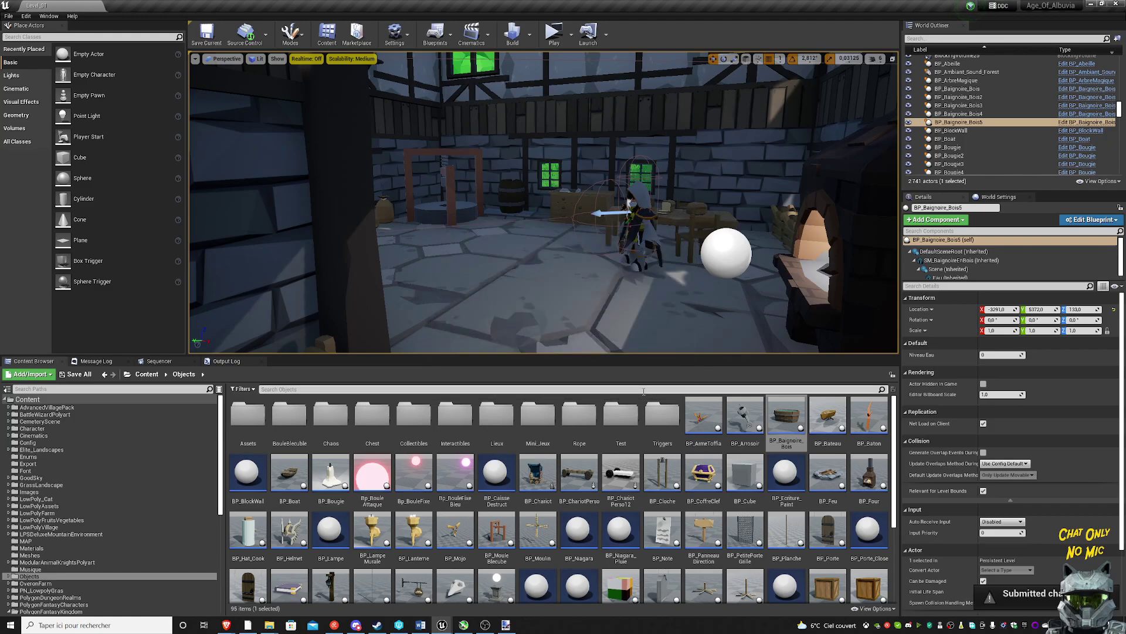
# - Package the project for Windows (64-bit) into the Build folder
pyautogui.click(9, 16)
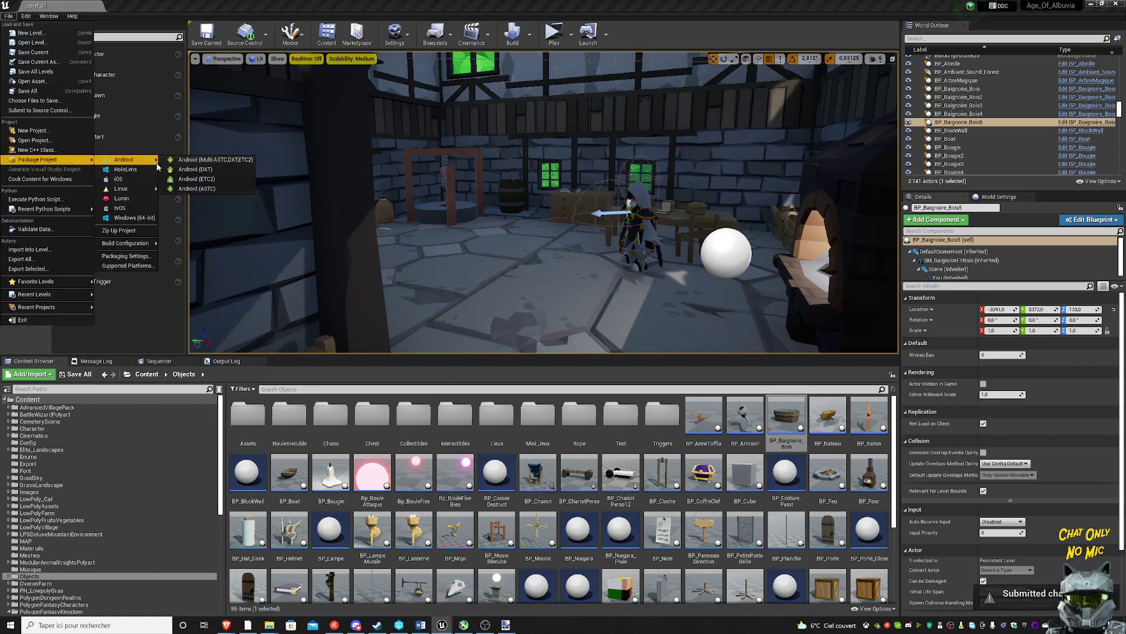
pyautogui.click(282, 243)
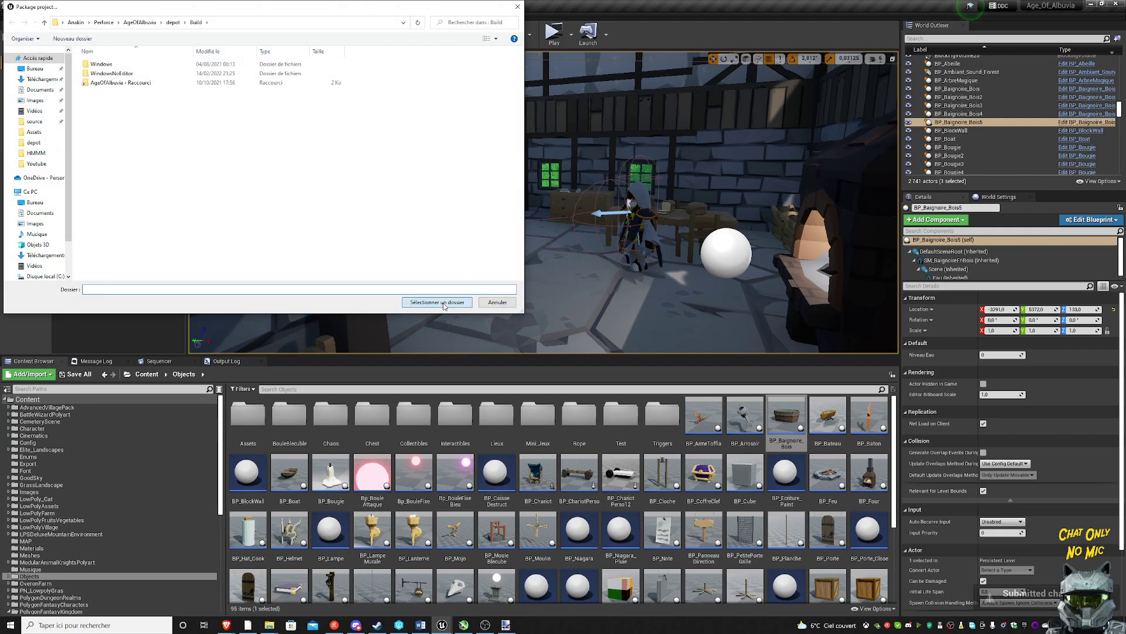
pyautogui.click(437, 303)
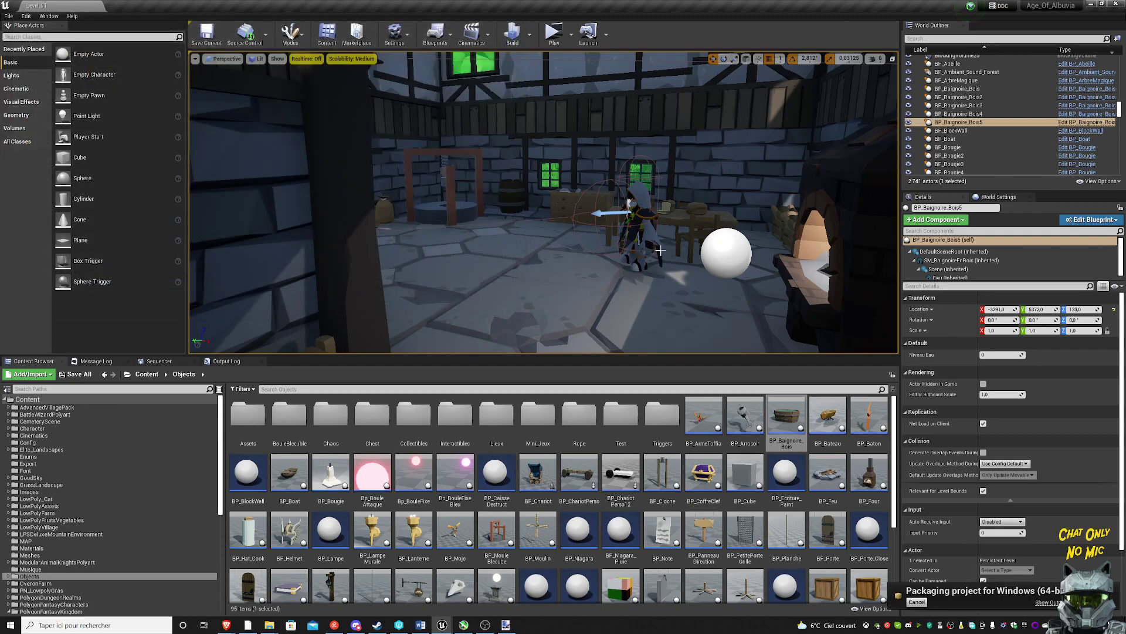
# - Open a new File Explorer window from the taskbar jump list
pyautogui.click(505, 624)
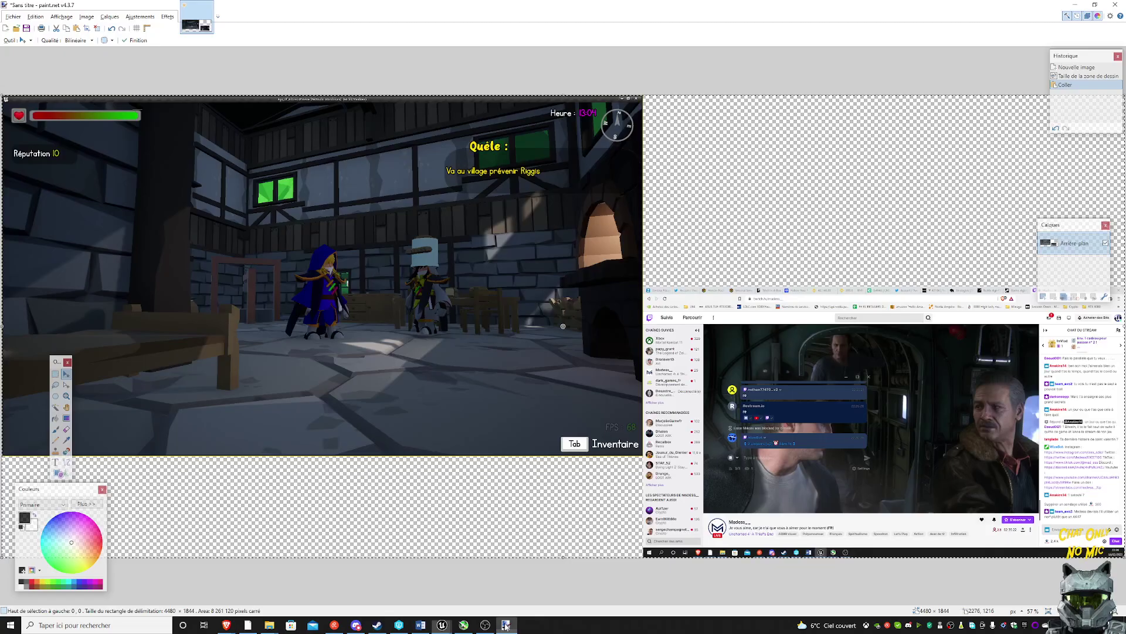
pyautogui.moveTo(273, 626)
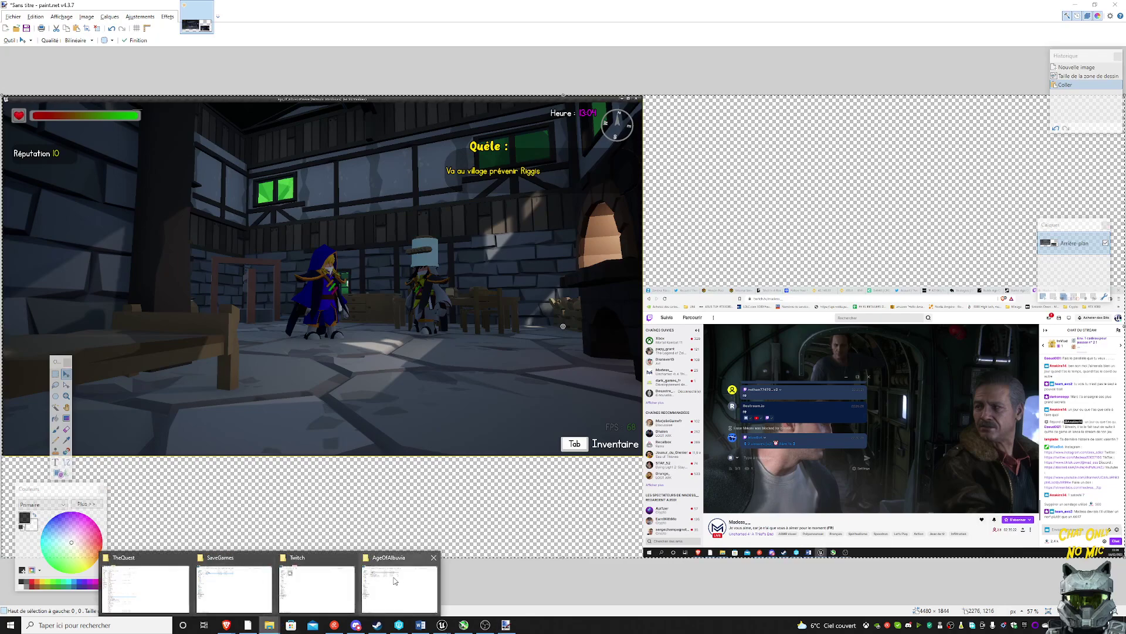
pyautogui.moveTo(399, 588)
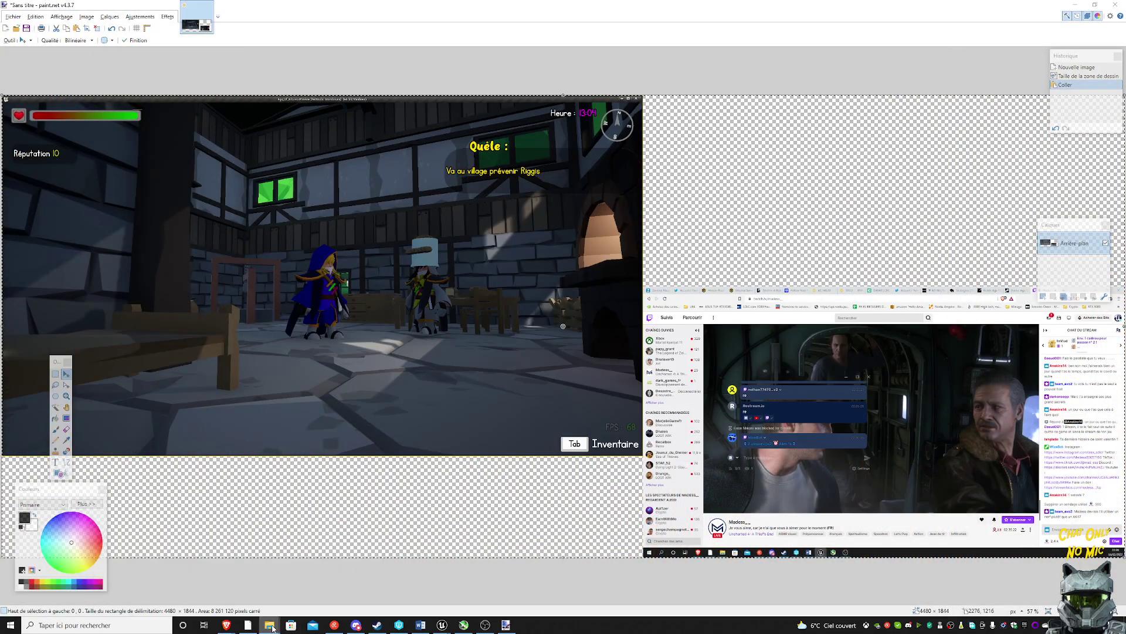
pyautogui.rightClick(272, 629)
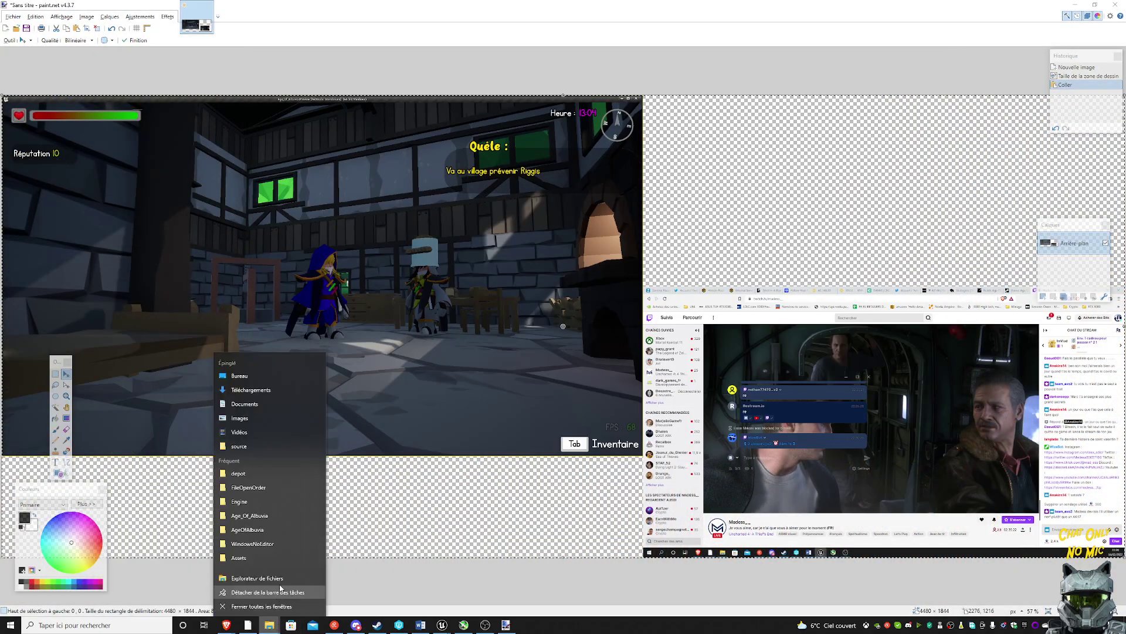
pyautogui.click(252, 581)
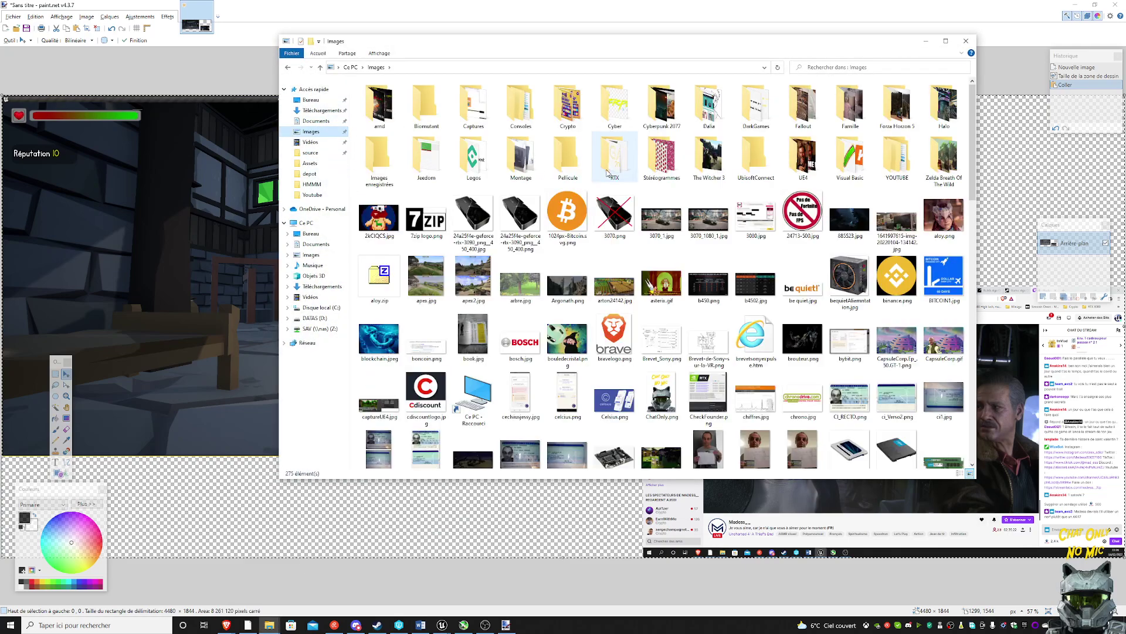
# - Lower the system audio output volume
pyautogui.click(1047, 626)
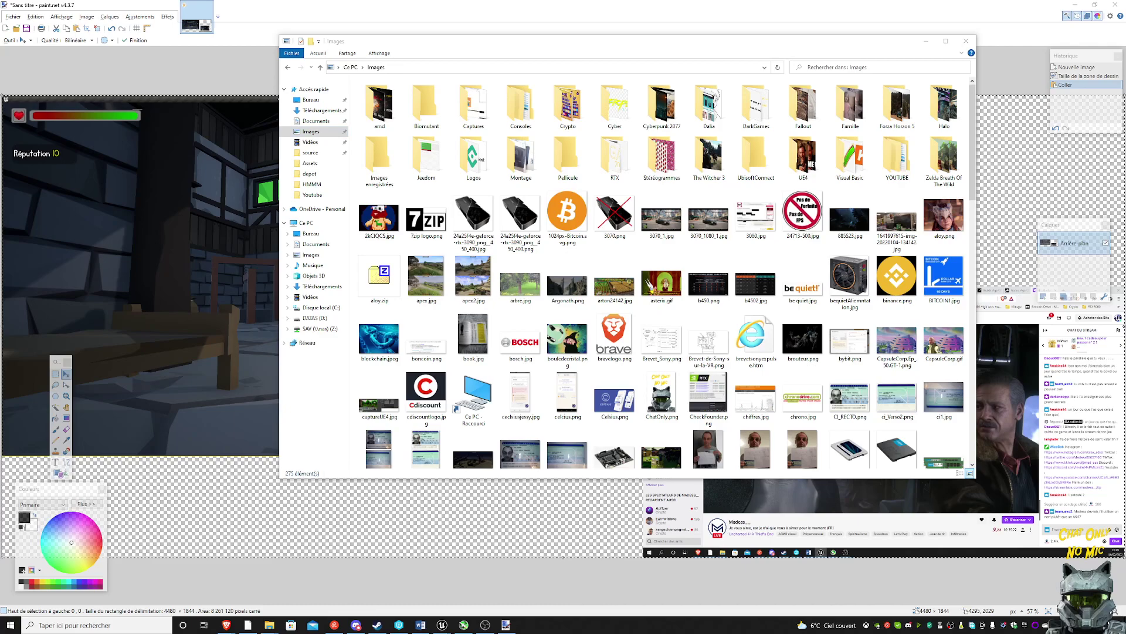
pyautogui.click(1020, 606)
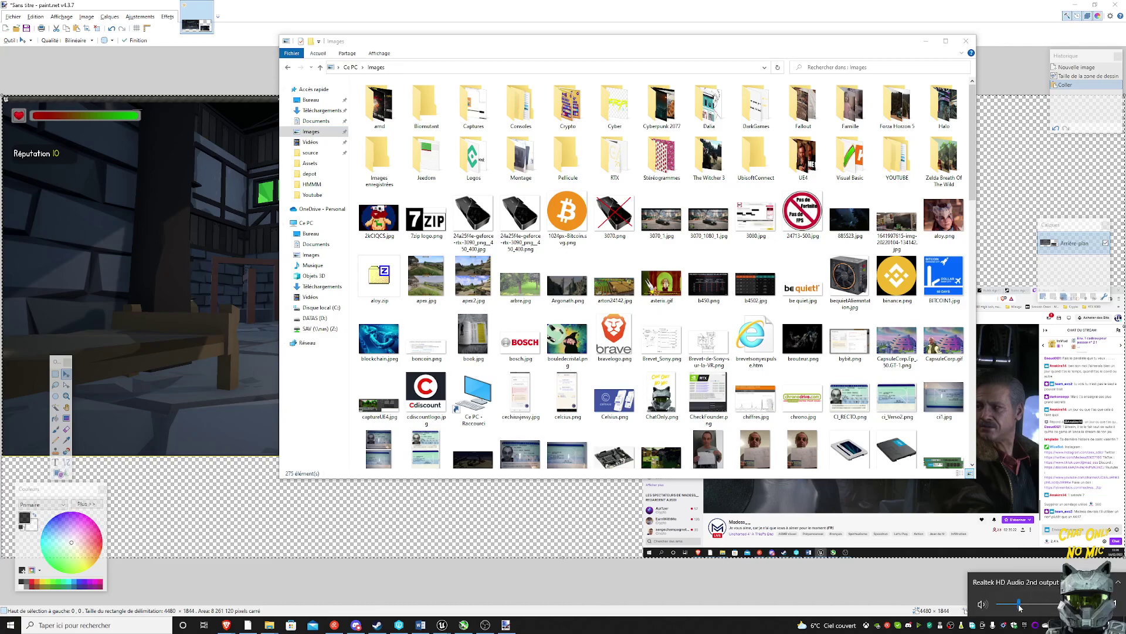
pyautogui.click(435, 50)
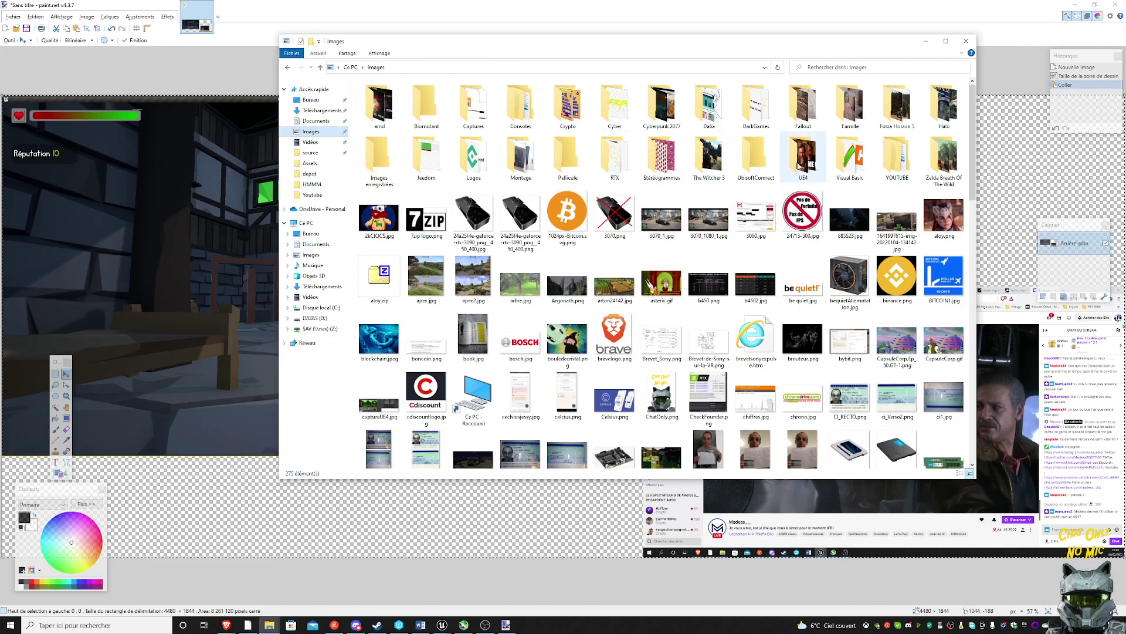
# - Navigate into UE4 > Age Of Albuvia > Youtube to show its thumbnails
pyautogui.doubleClick(799, 165)
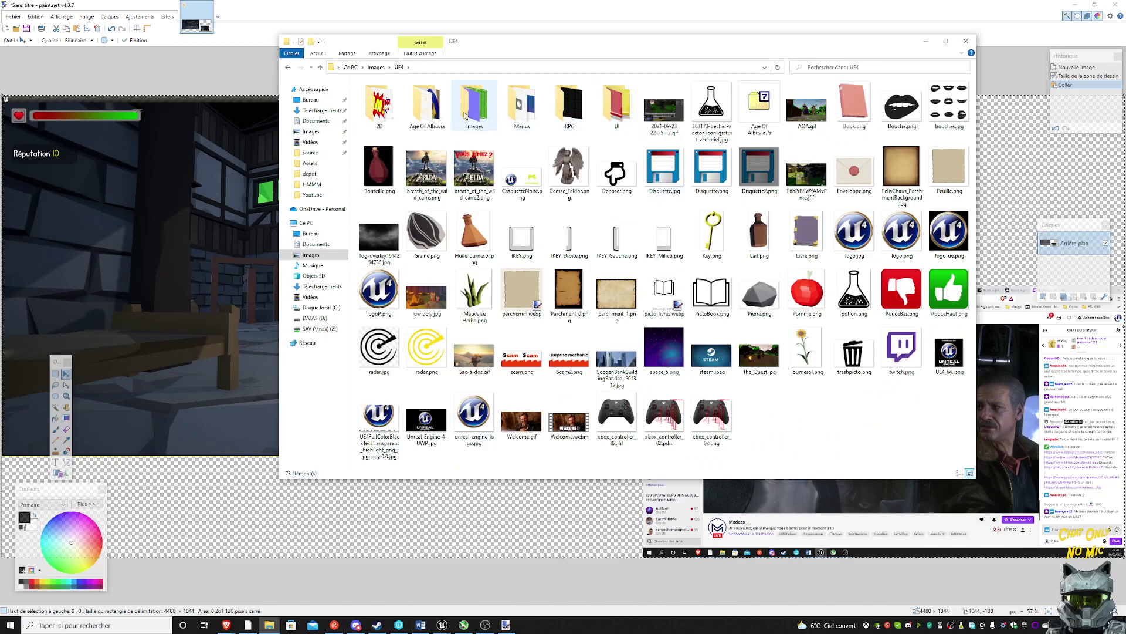
pyautogui.doubleClick(426, 106)
pyautogui.doubleClick(616, 106)
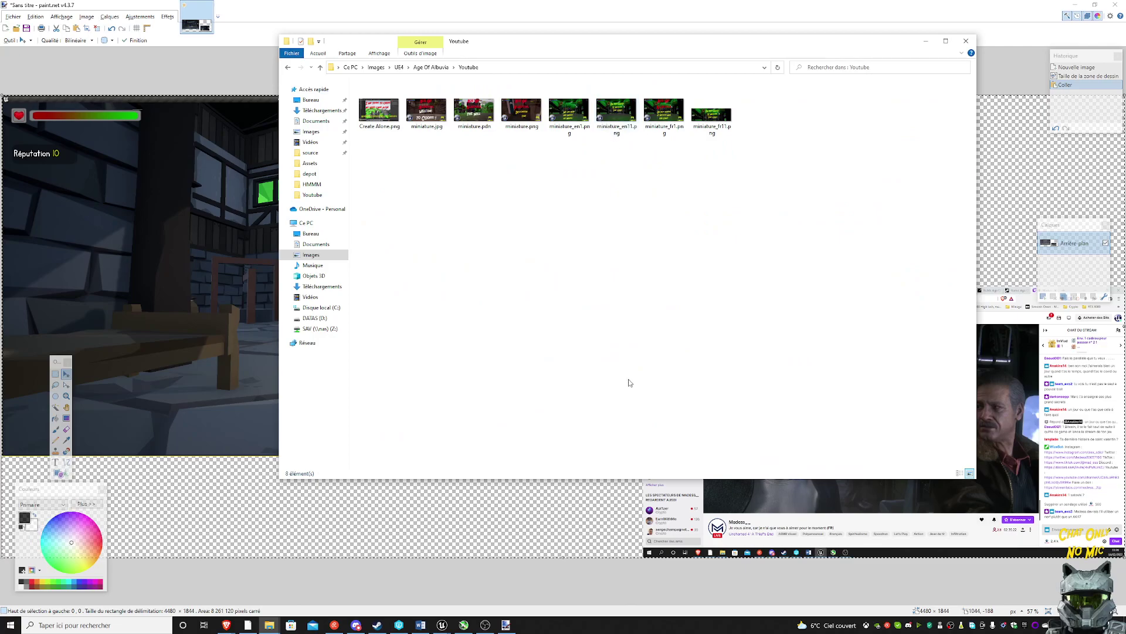
pyautogui.click(485, 625)
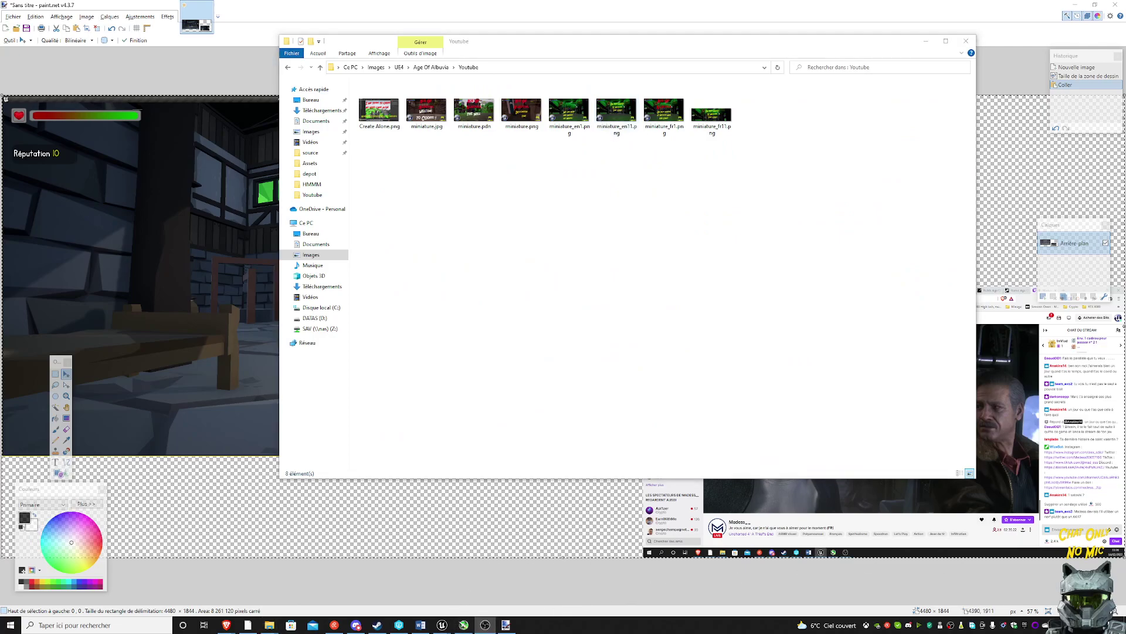